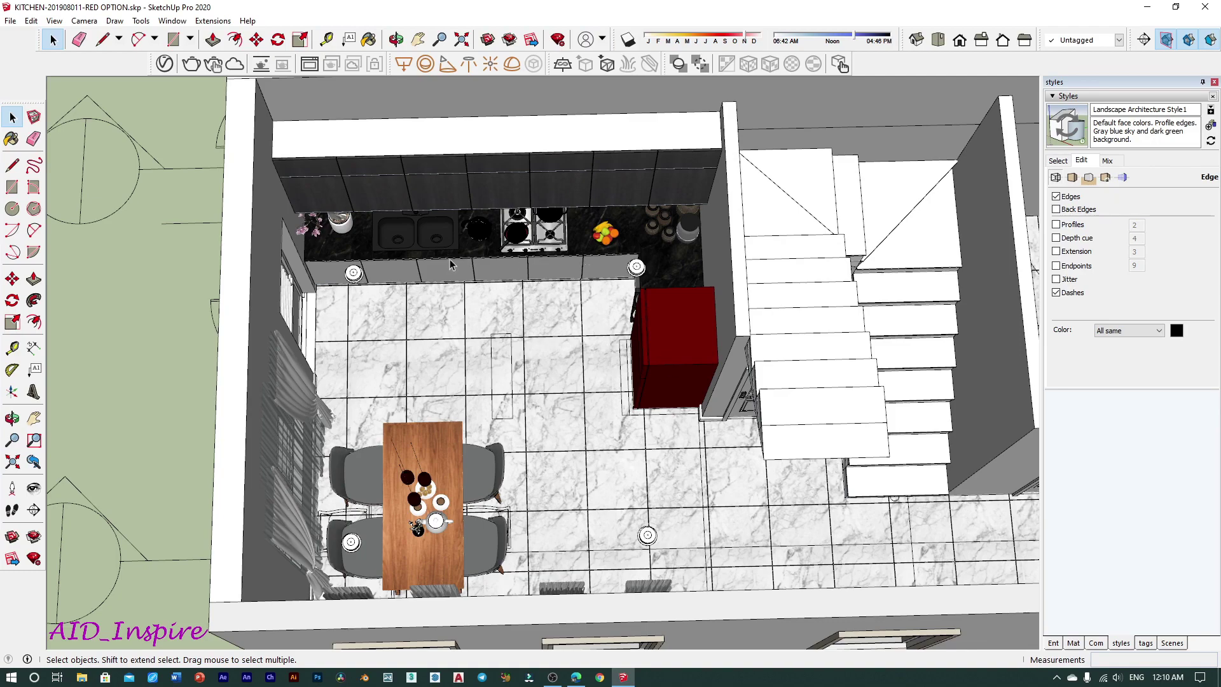
Orbit and zoom around the kitchen model from low exterior and top-down angles.
middle_drag(678, 474, 80, 374)
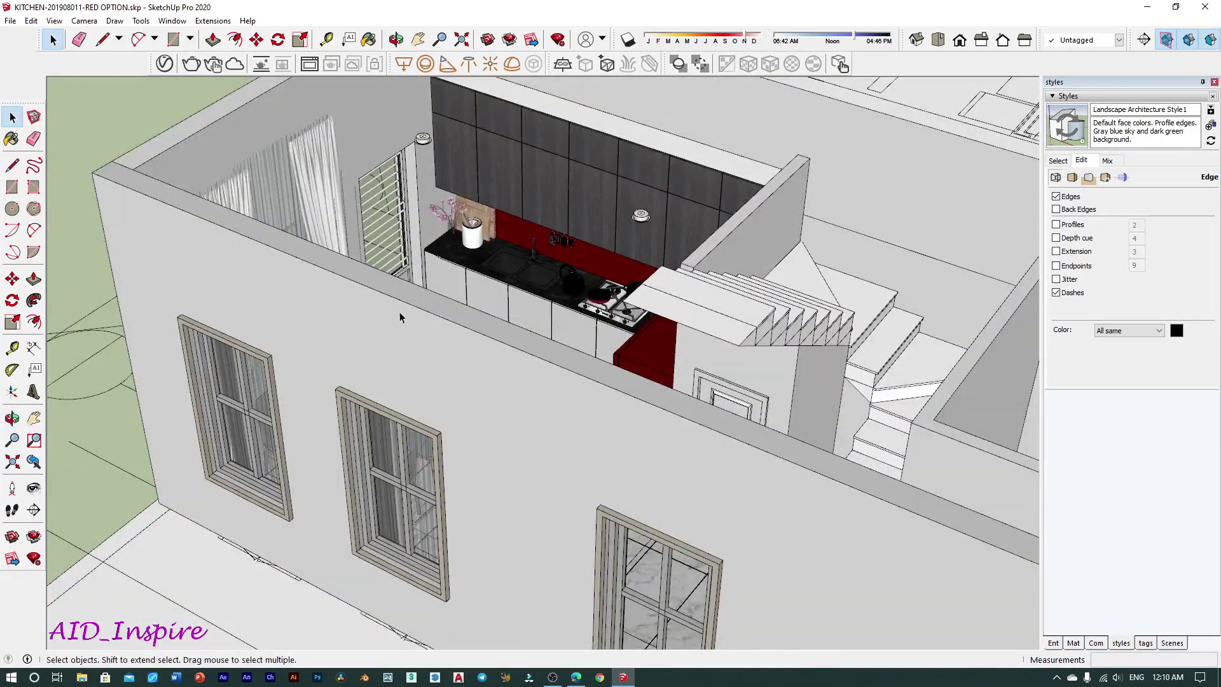
middle_drag(400, 317, 894, 327)
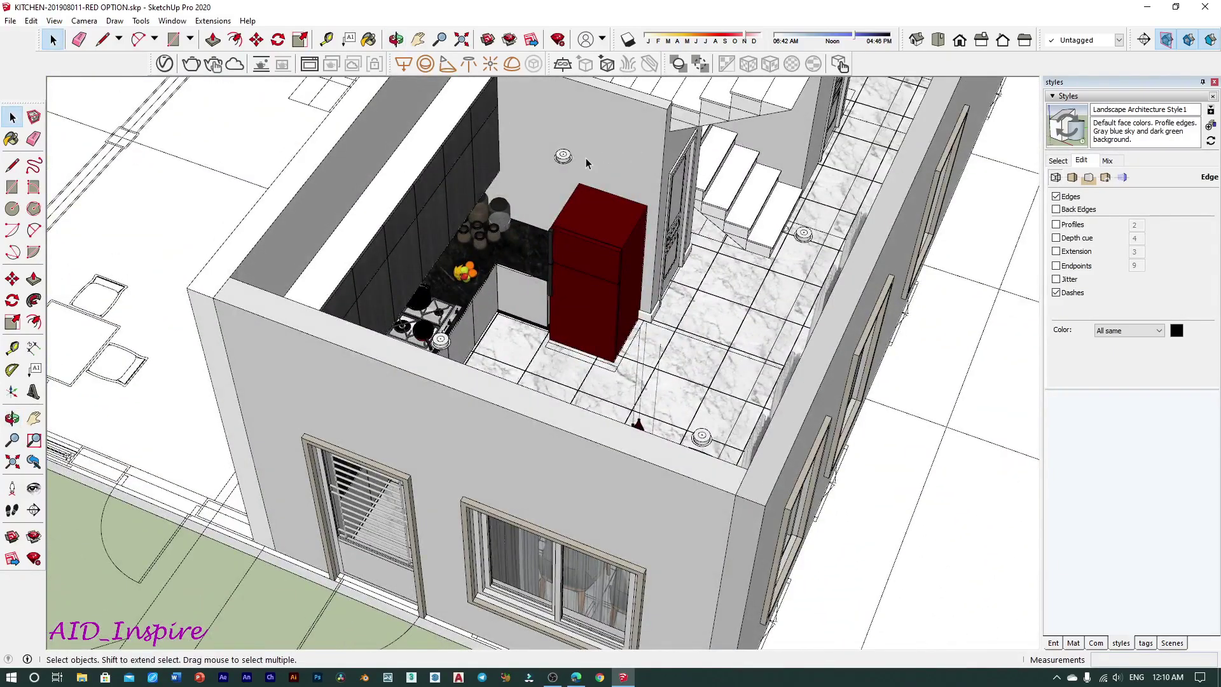
mouse_move(586, 158)
middle_down()
mouse_move(507, 387)
mouse_move(573, 395)
mouse_move(229, 325)
mouse_move(142, 321)
middle_up()
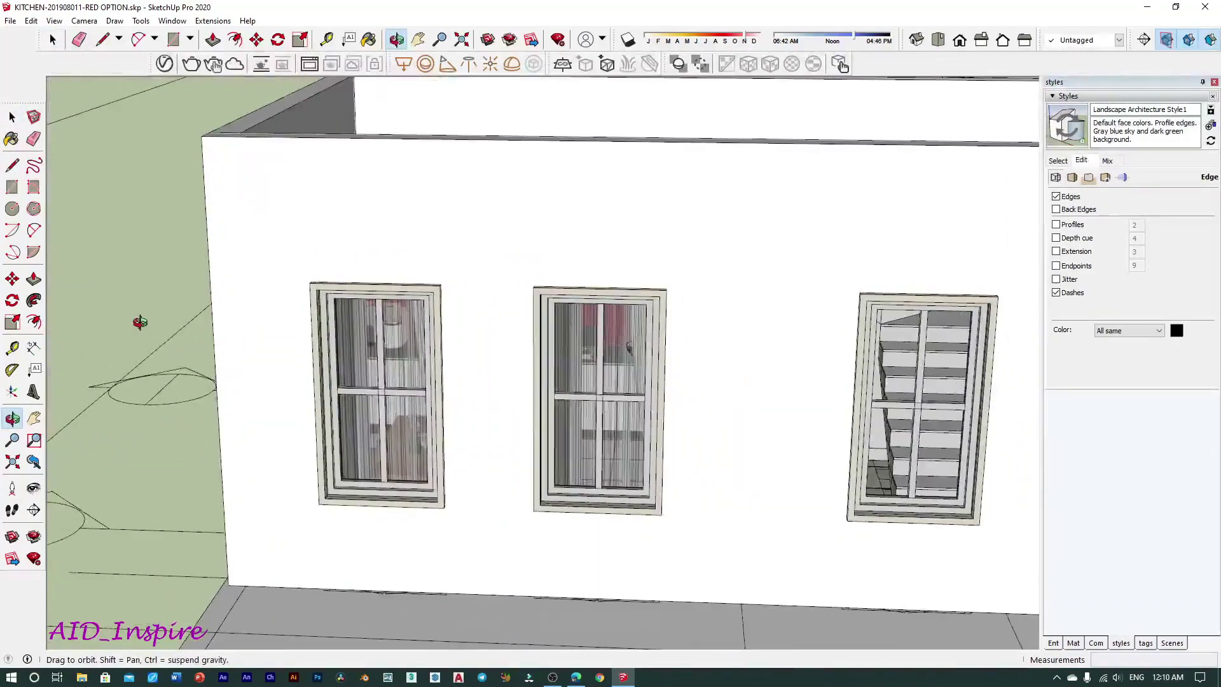
middle_drag(212, 278, 449, 273)
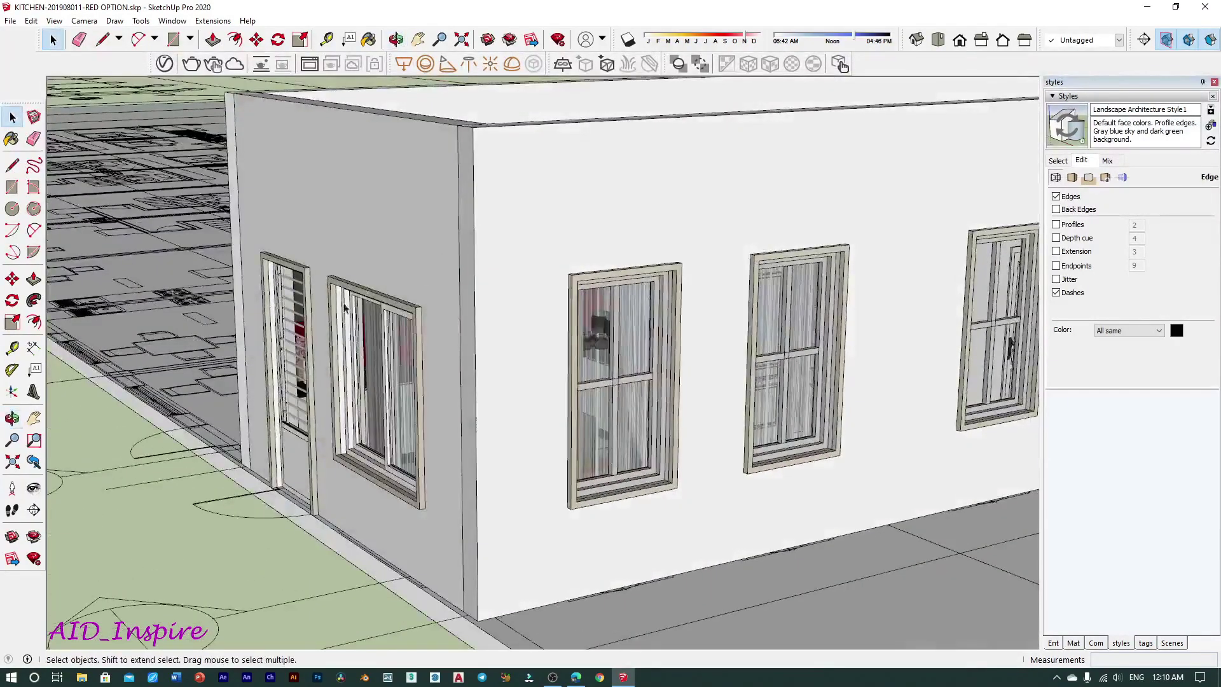
middle_drag(719, 203, 521, 491)
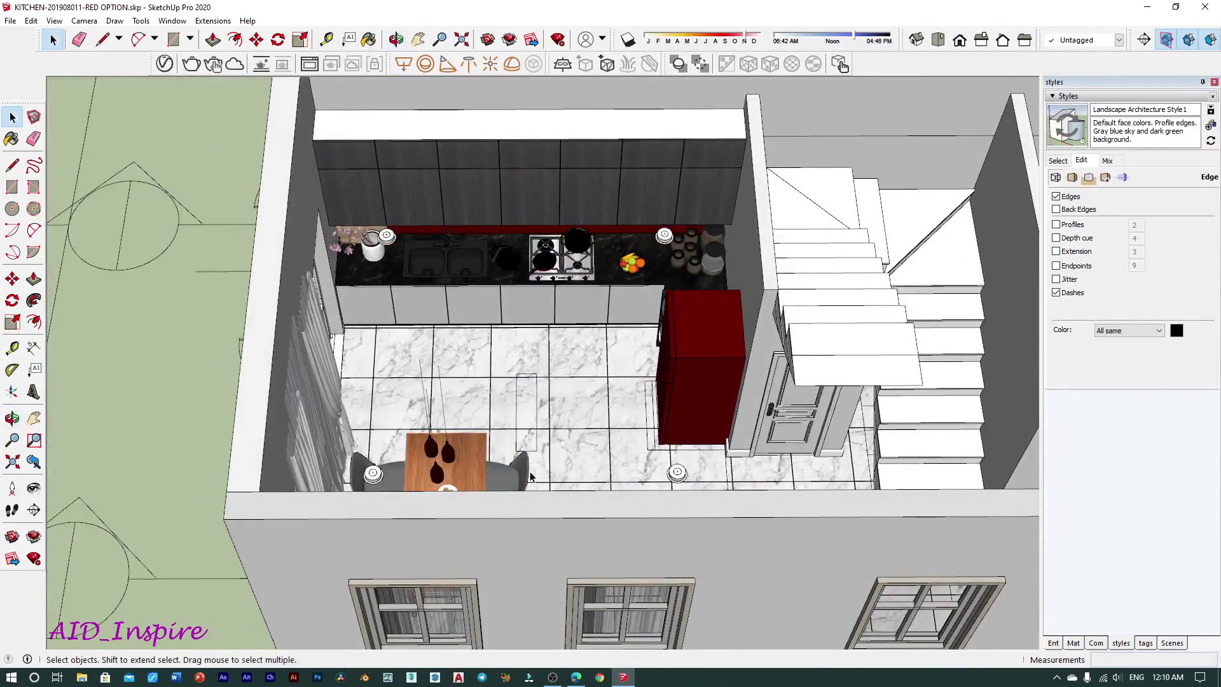
mouse_move(521, 491)
middle_down()
mouse_move(553, 471)
mouse_move(513, 402)
mouse_move(542, 362)
middle_up()
scroll(455, 382, down, 3)
scroll(455, 381, down, 3)
scroll(455, 381, down, 3)
scroll(497, 374, up, 2)
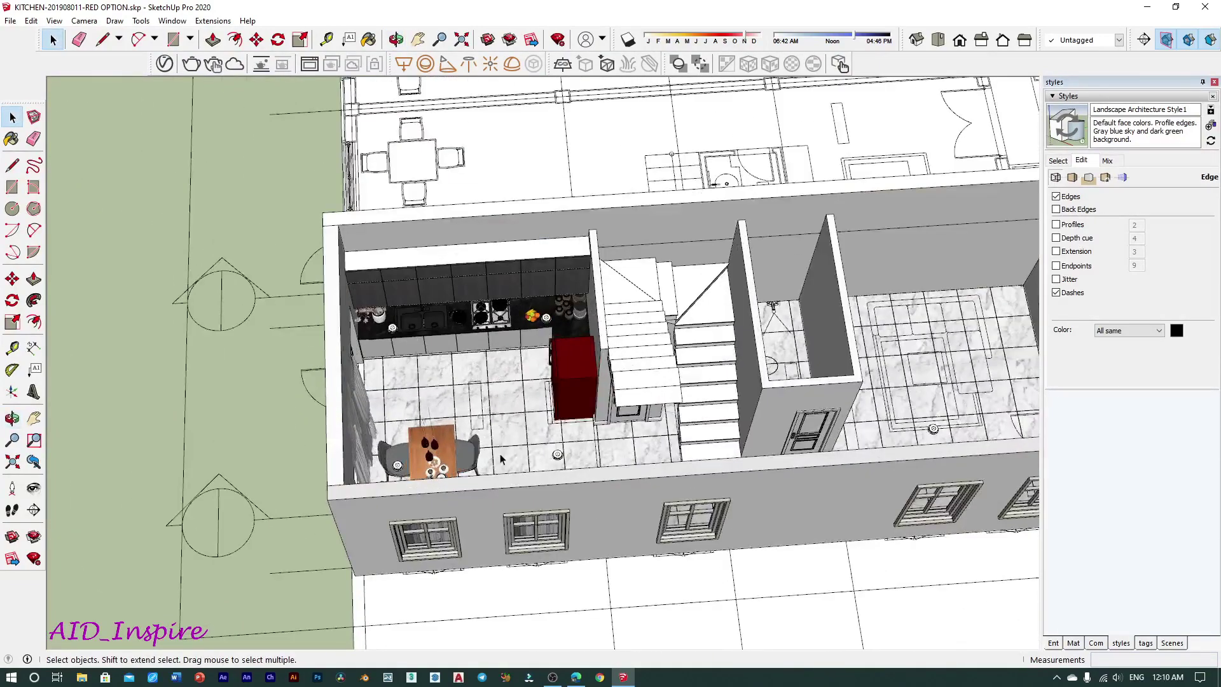
middle_drag(469, 428, 443, 469)
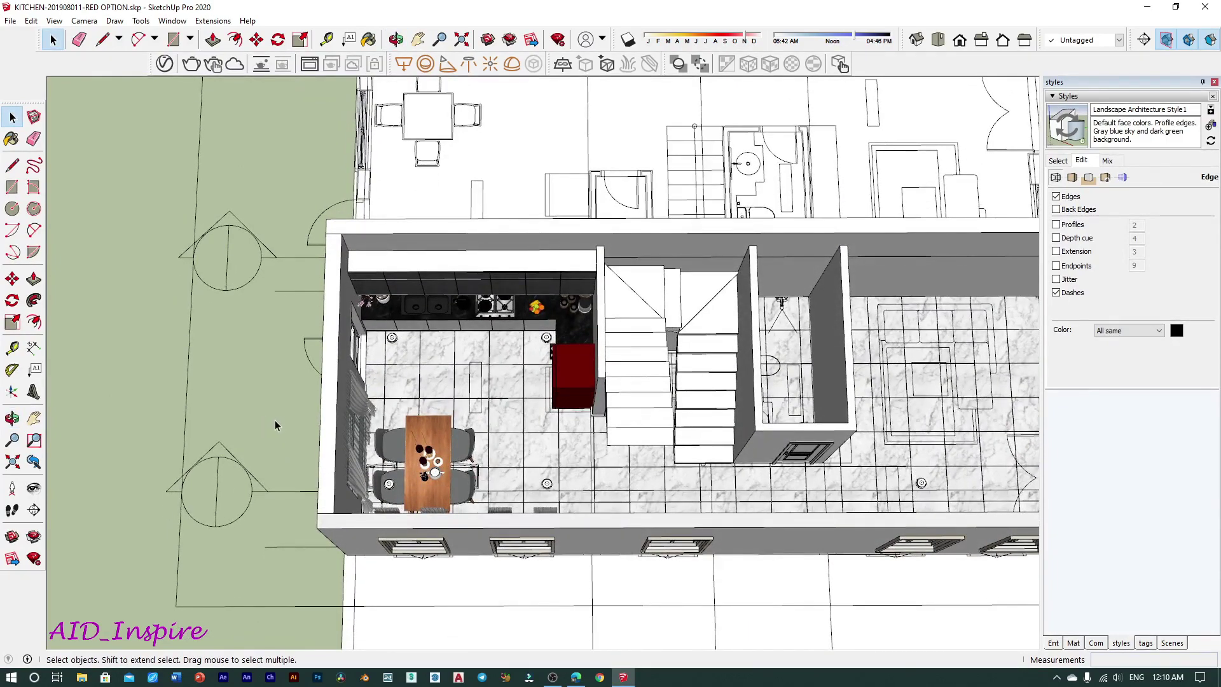
middle_drag(242, 449, 250, 292)
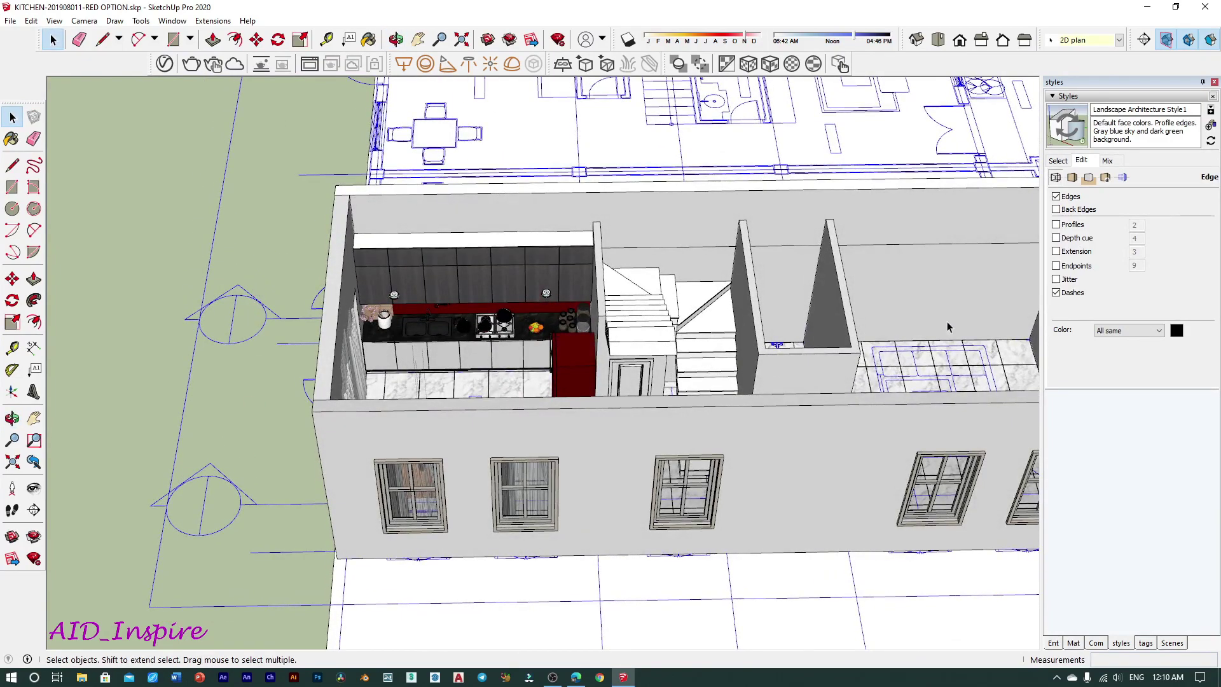
Hide the 2D plan tag in the Tags list so the floor-plan linework disappears.
click(1145, 643)
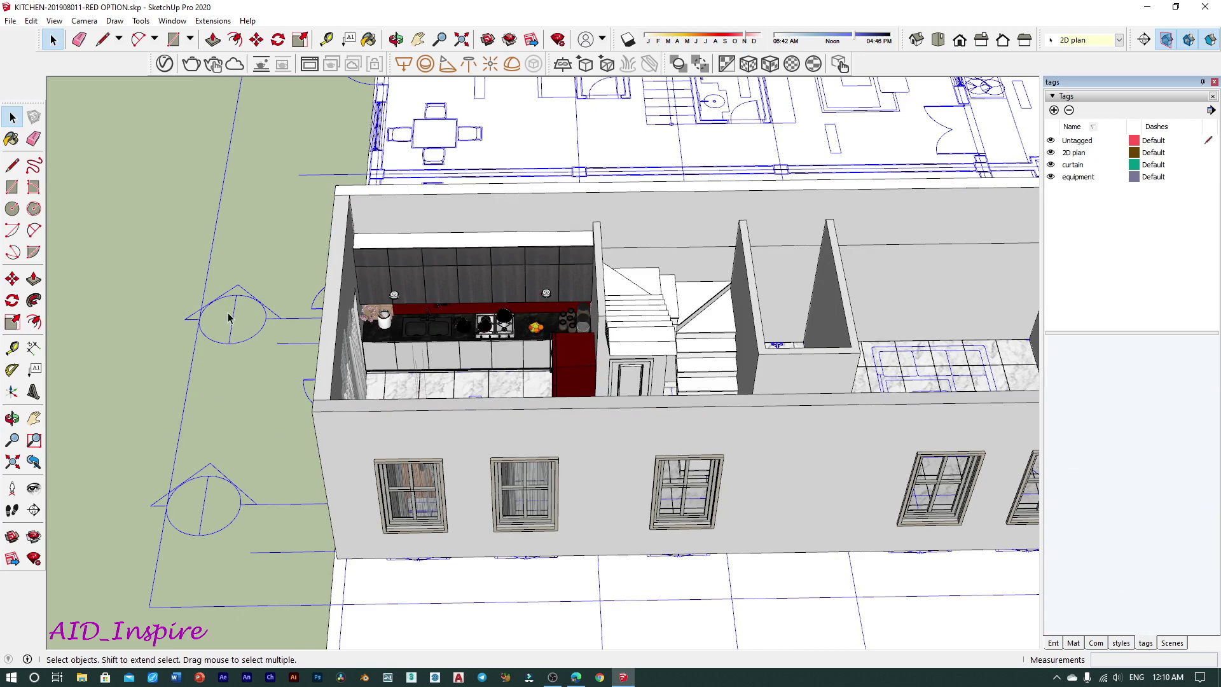
drag(224, 319, 198, 341)
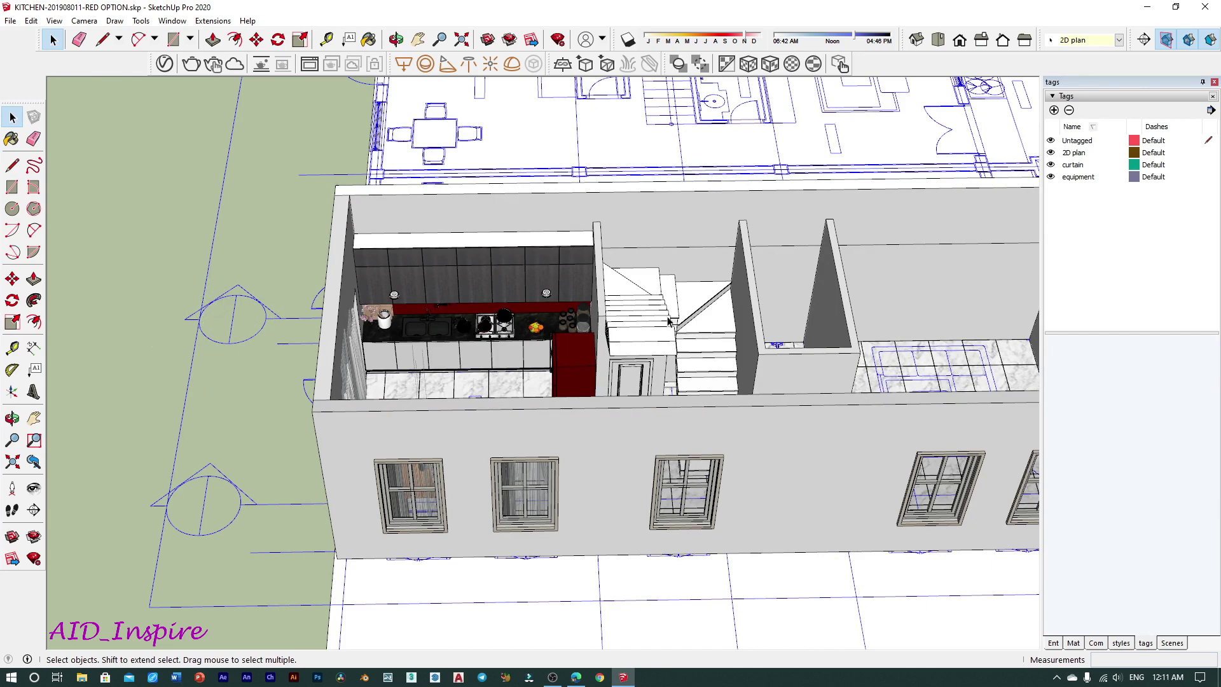
middle_drag(637, 303, 642, 280)
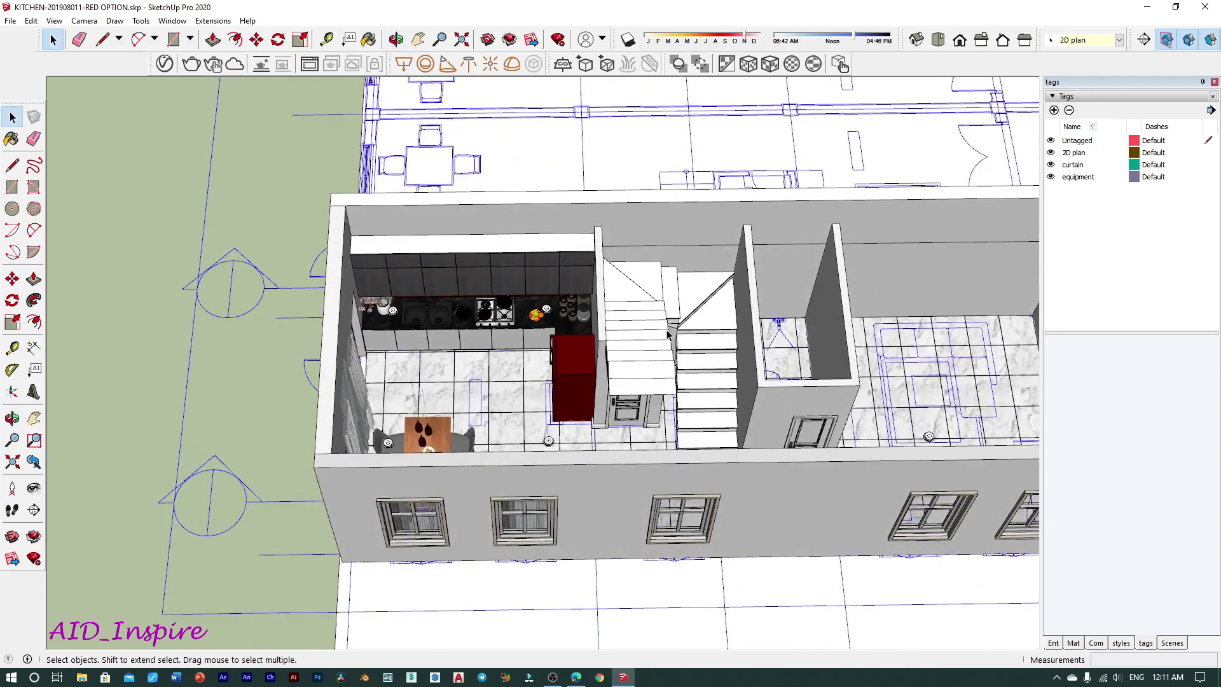
click(1050, 152)
mouse_move(632, 339)
middle_down()
mouse_move(947, 108)
mouse_move(506, 356)
mouse_move(594, 429)
mouse_move(490, 337)
middle_up()
scroll(506, 356, up, 3)
scroll(507, 356, up, 3)
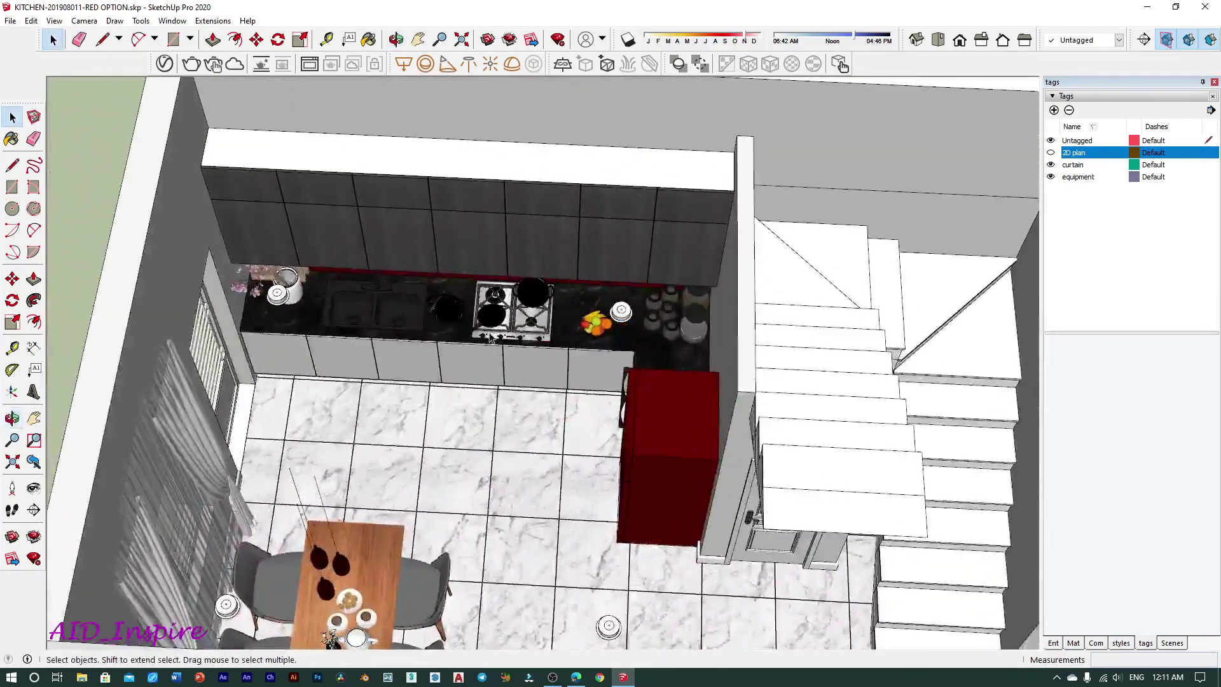
Select the jars and fruit bowl on the kitchen counter and inspect them up close.
click(253, 291)
click(699, 337)
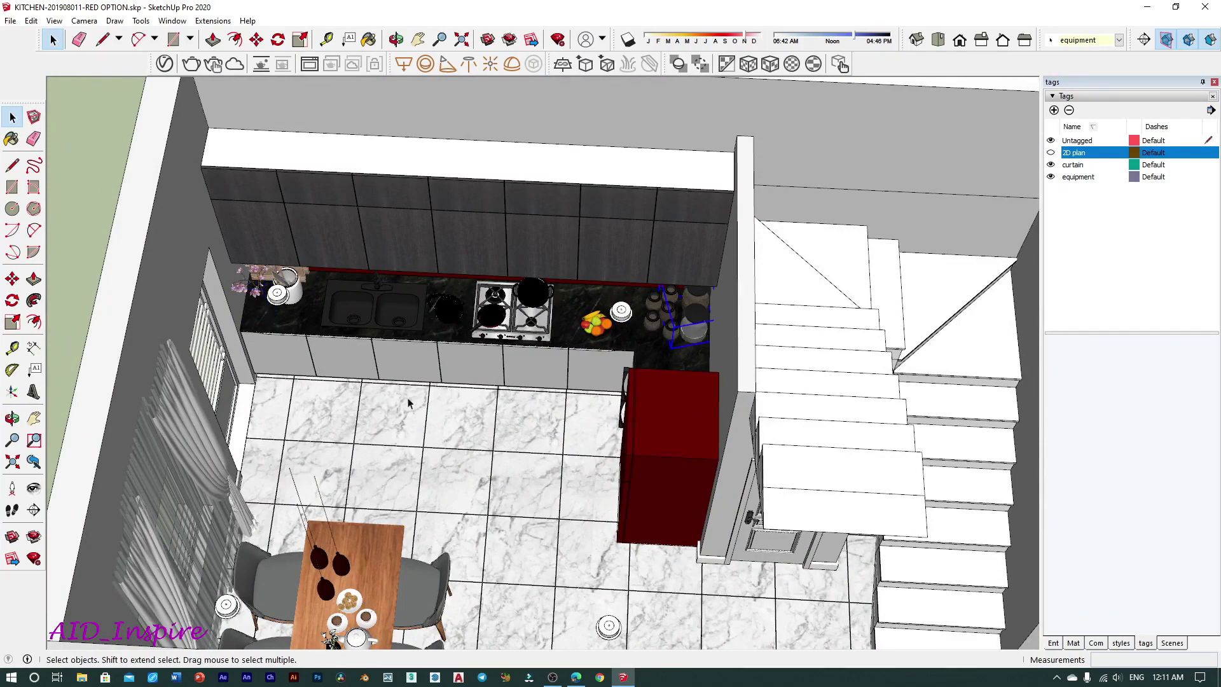
middle_drag(700, 337, 574, 296)
scroll(574, 296, up, 5)
scroll(574, 295, up, 3)
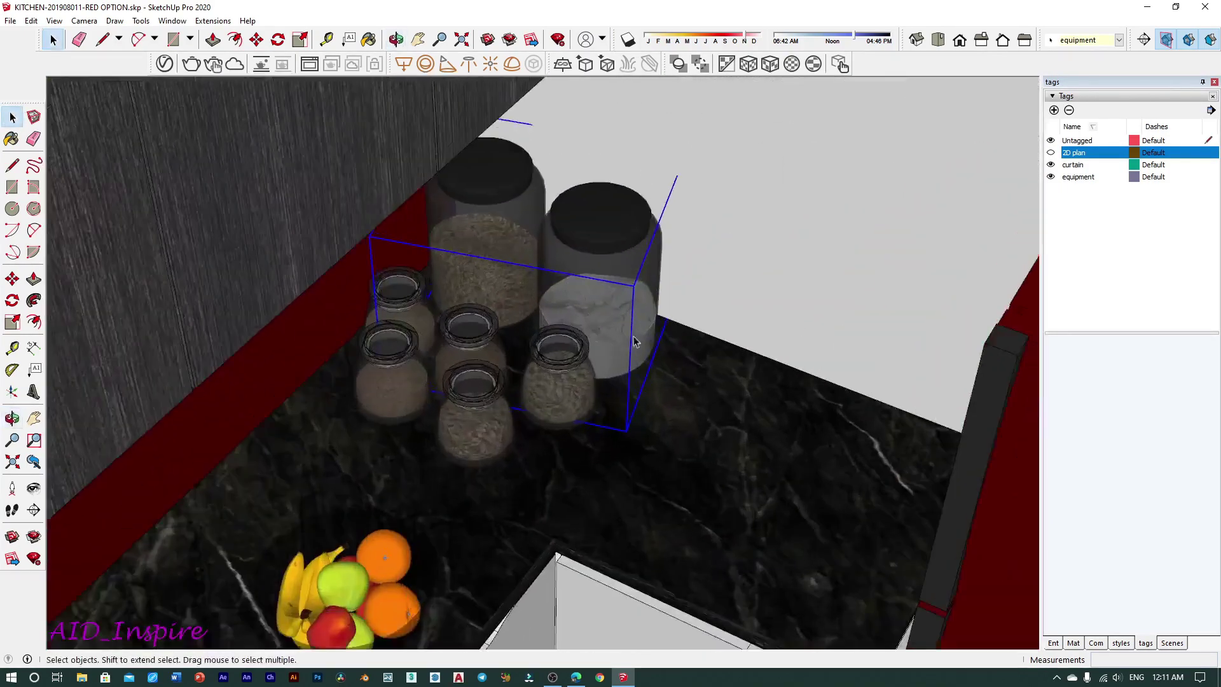
middle_drag(559, 341, 591, 238)
scroll(591, 238, down, 3)
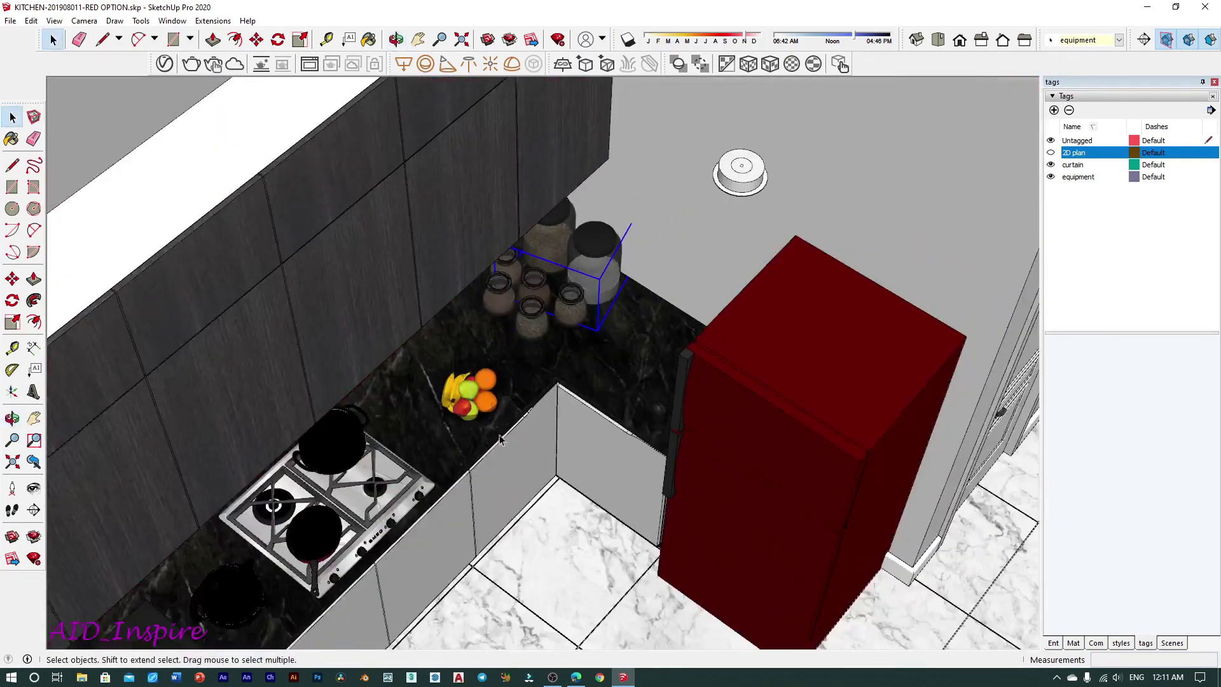
click(485, 410)
mouse_move(484, 410)
middle_down()
mouse_move(535, 327)
mouse_move(895, 350)
middle_up()
scroll(535, 327, down, 3)
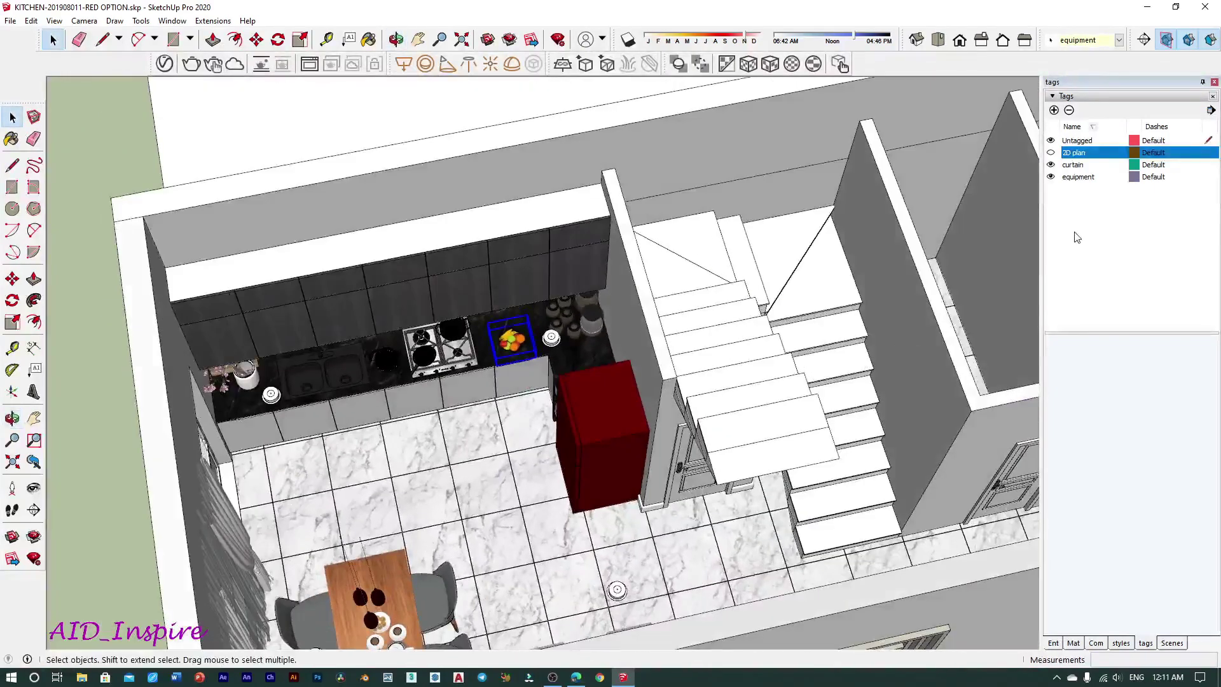
Hide the equipment tag, removing the hob and appliances from view.
click(1051, 177)
mouse_move(699, 381)
middle_down()
mouse_move(692, 266)
mouse_move(262, 457)
middle_up()
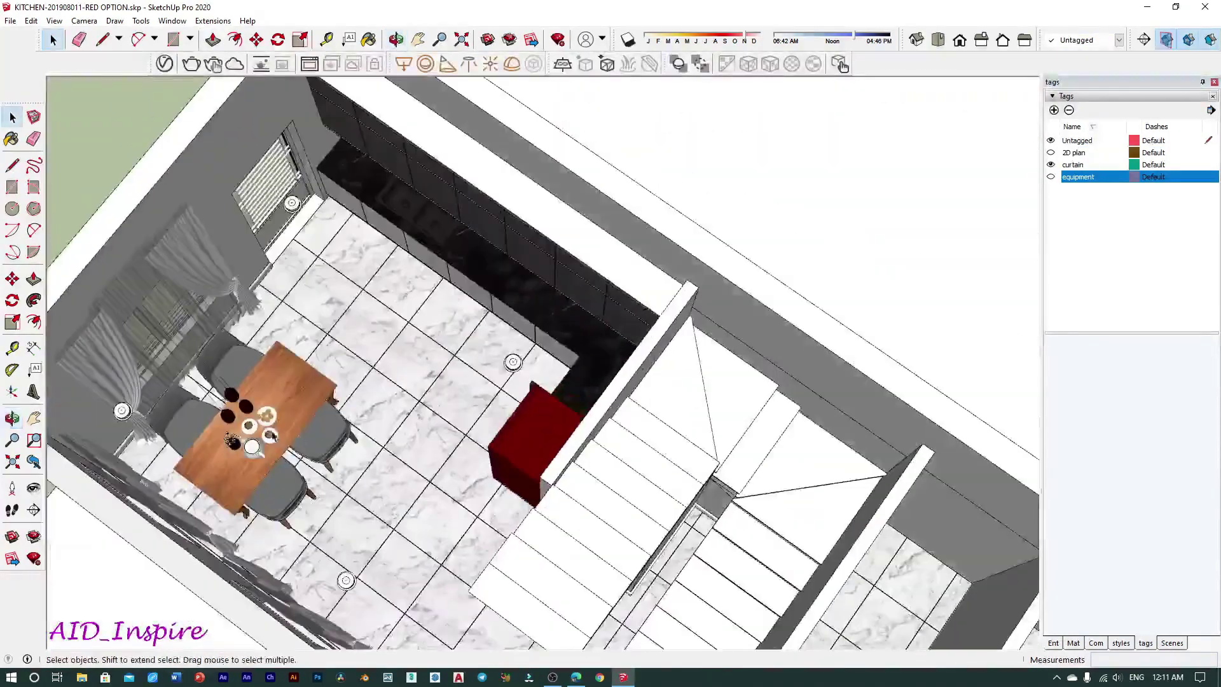
scroll(262, 457, up, 2)
scroll(262, 457, up, 2)
Assign the teapot and coffee cup on the dining table to the equipment tag.
click(262, 456)
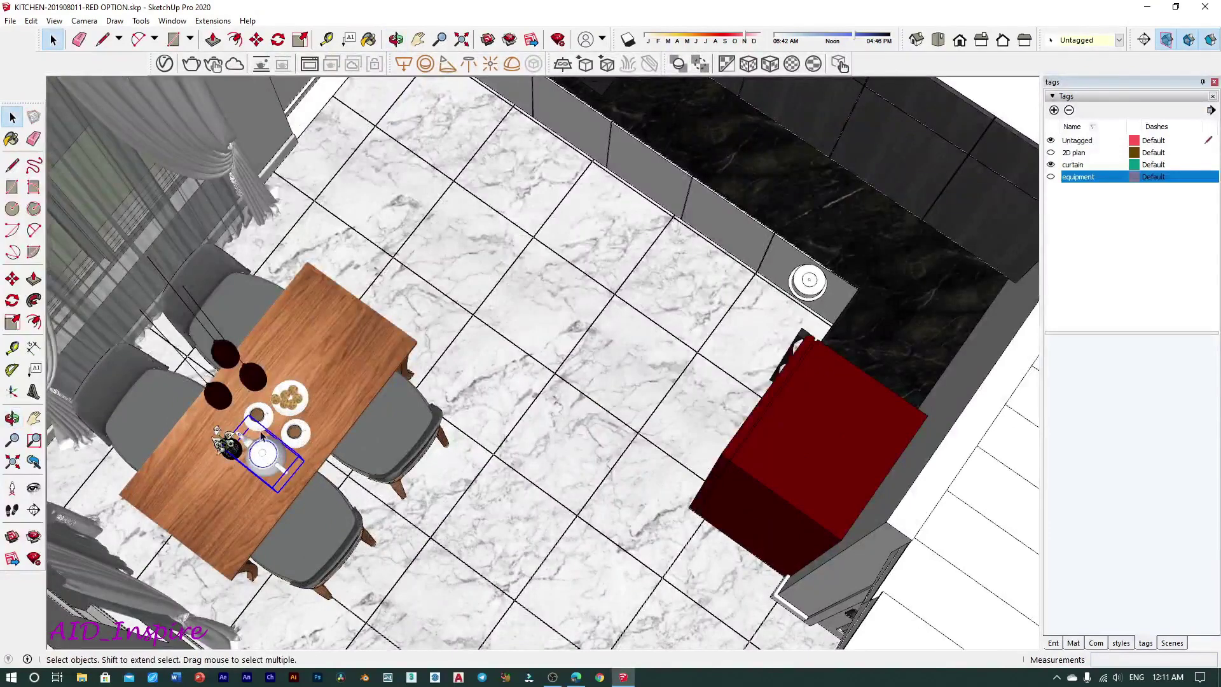
ctrl+click(268, 422)
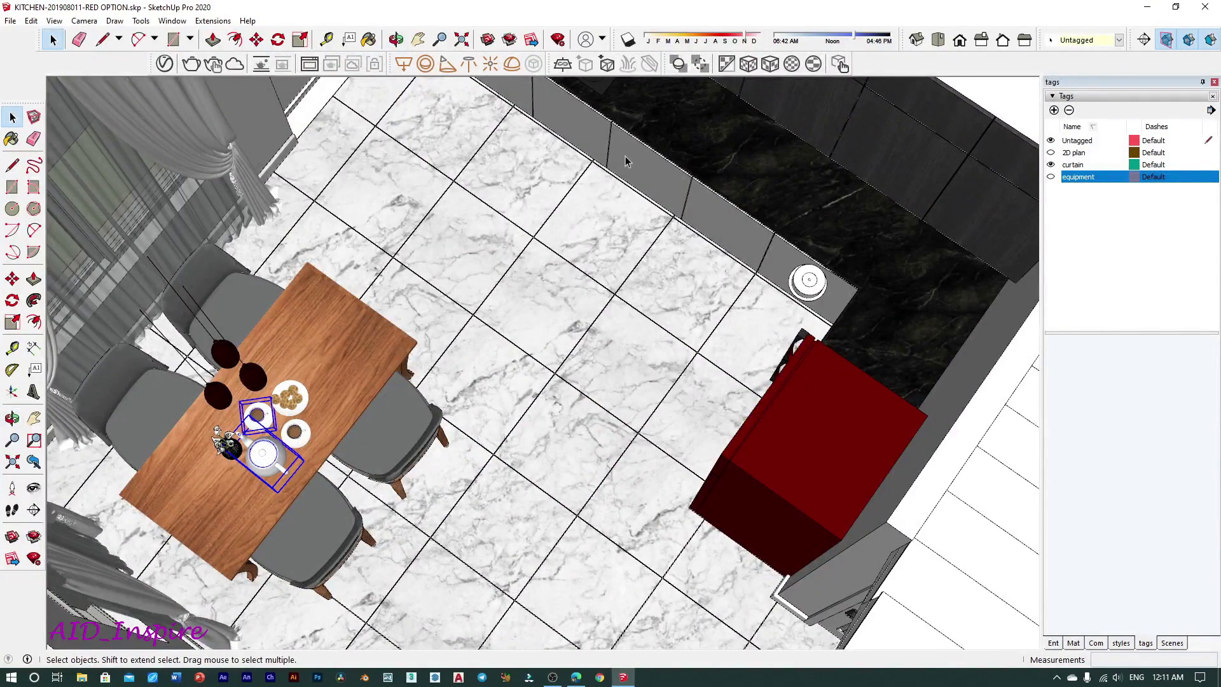
click(1081, 40)
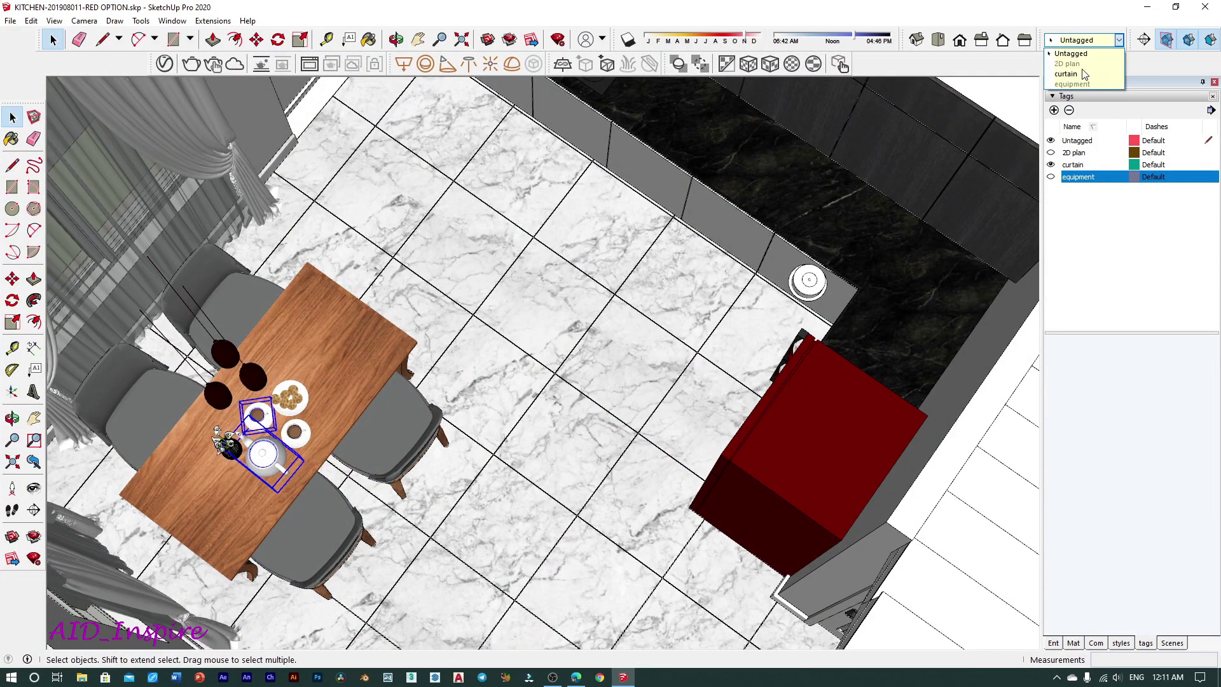
click(1073, 84)
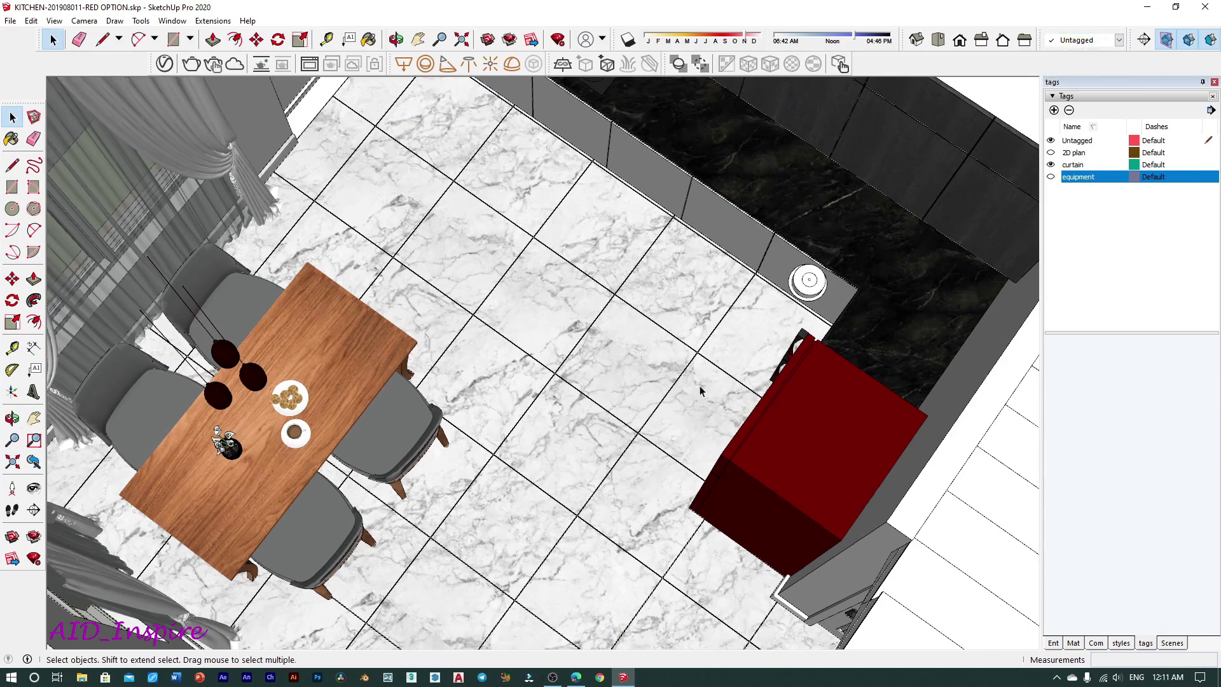
middle_drag(700, 391, 564, 403)
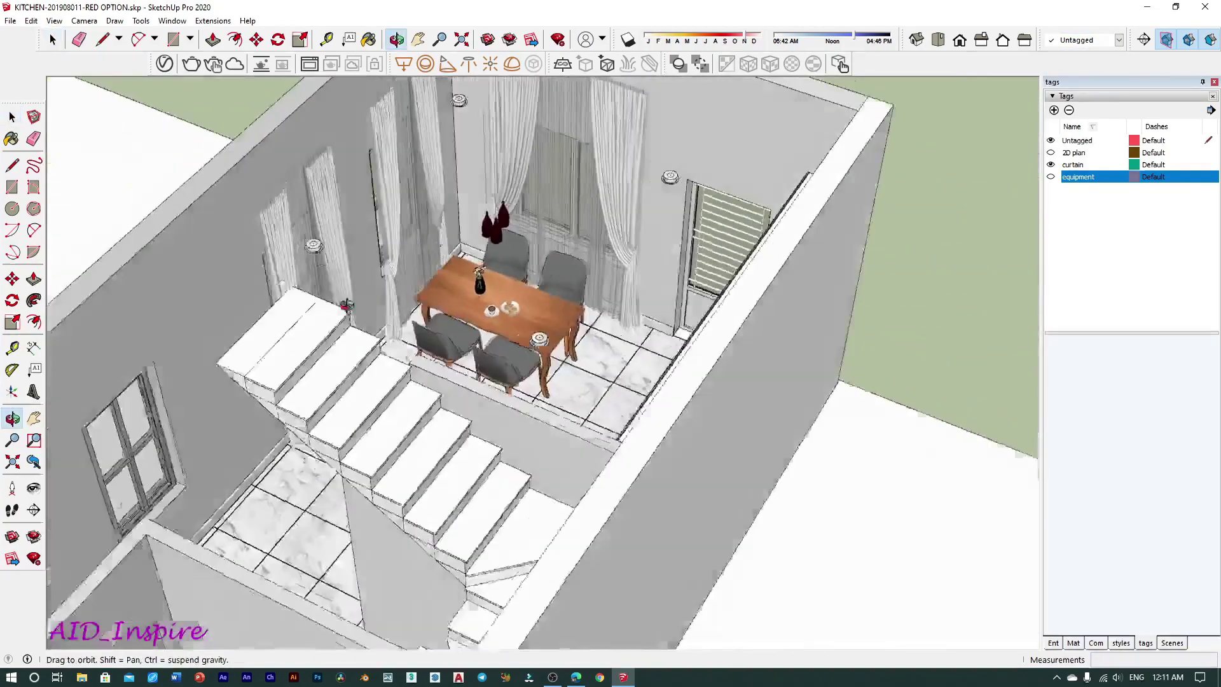
mouse_move(346, 306)
middle_down()
mouse_move(716, 332)
mouse_move(365, 416)
middle_up()
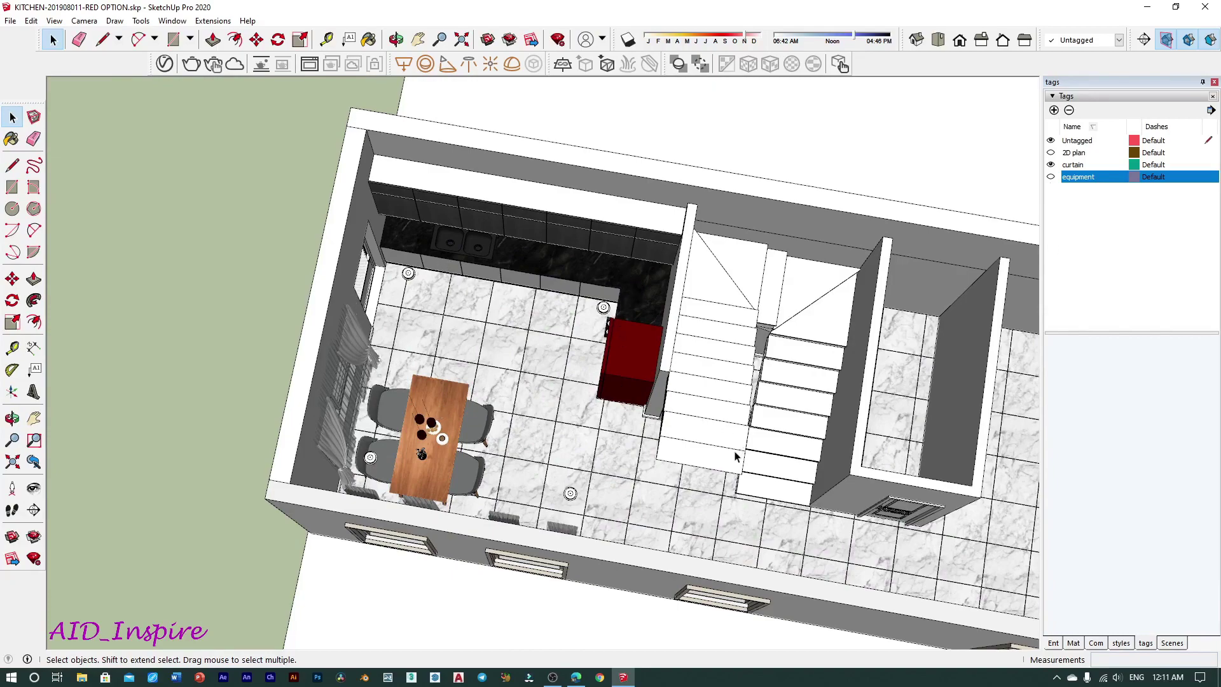
middle_drag(561, 520, 86, 445)
key(F2)
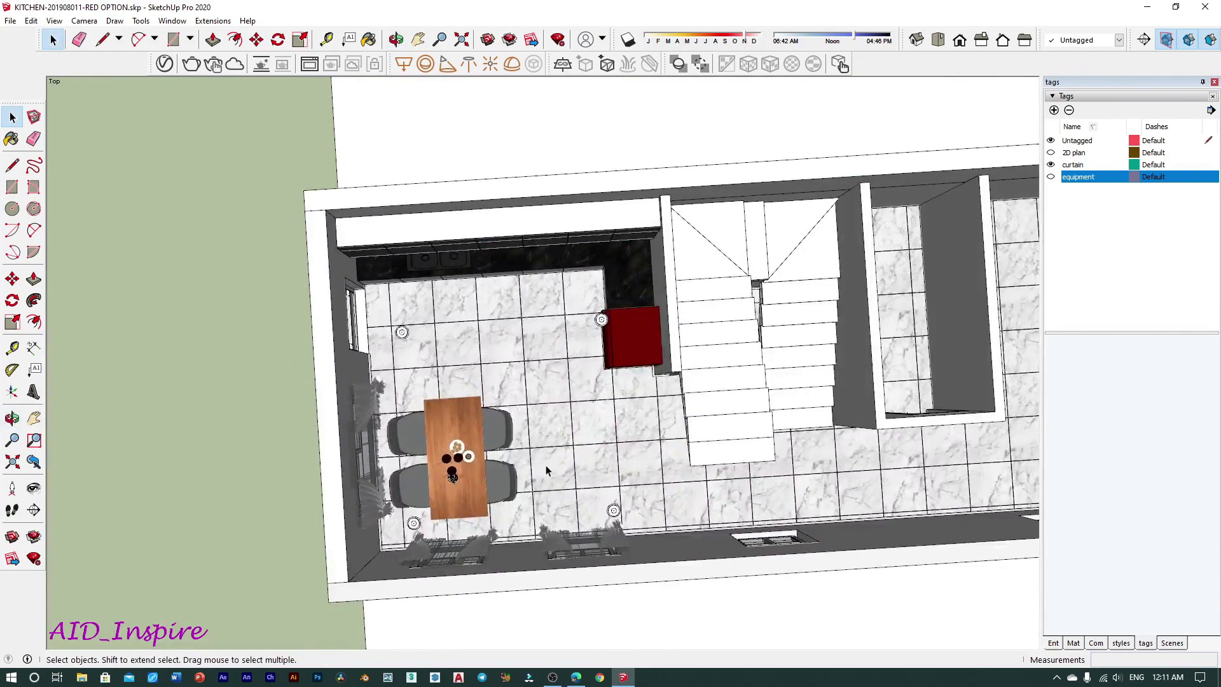
scroll(546, 470, up, 2)
middle_drag(667, 502, 710, 337)
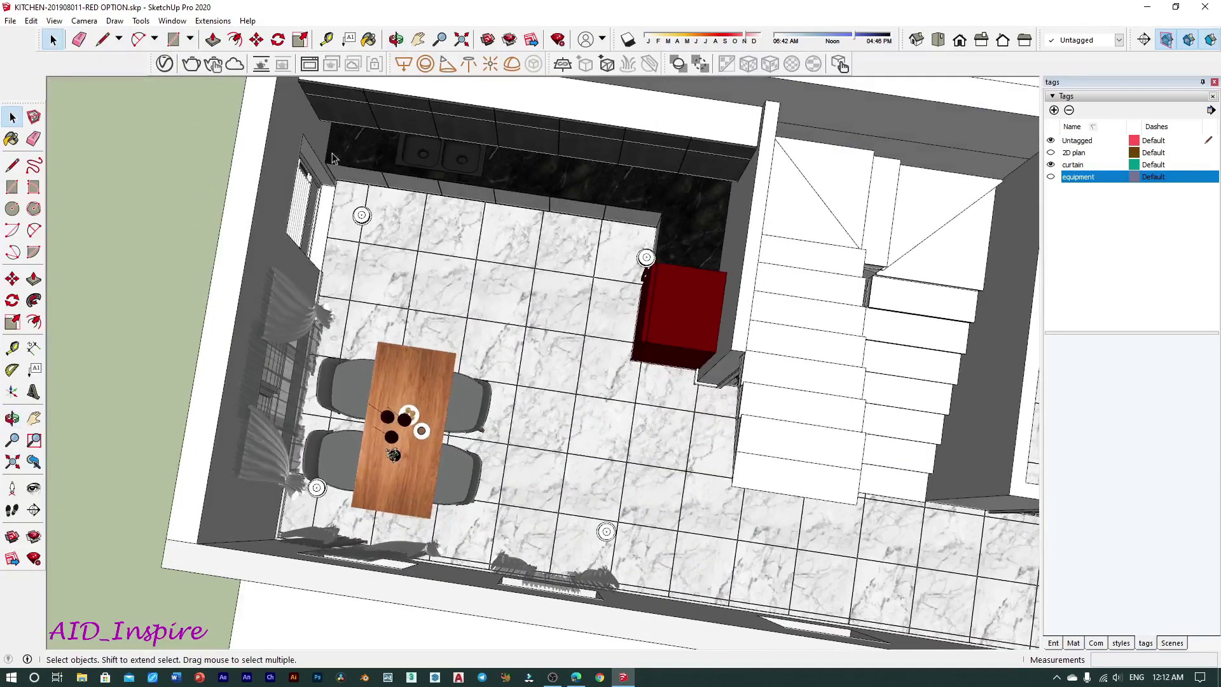
middle_drag(501, 440, 559, 445)
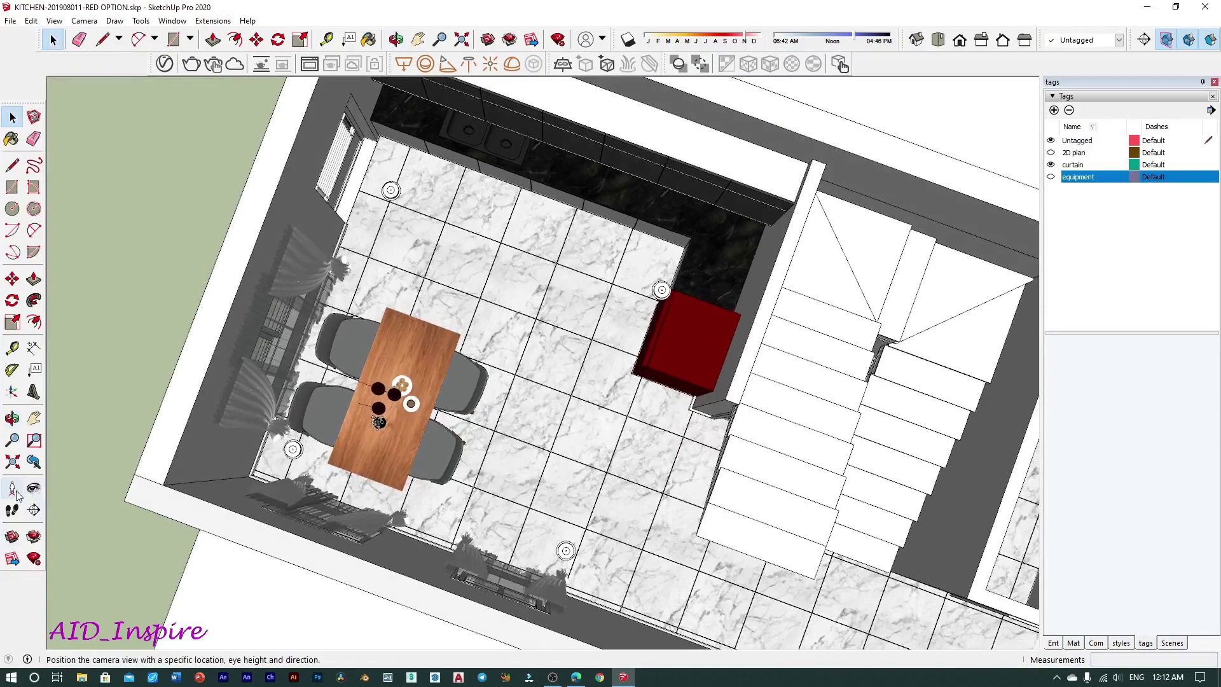
Place the camera inside the kitchen at 1700 mm eye height facing the backsplash.
click(12, 488)
drag(436, 527, 505, 341)
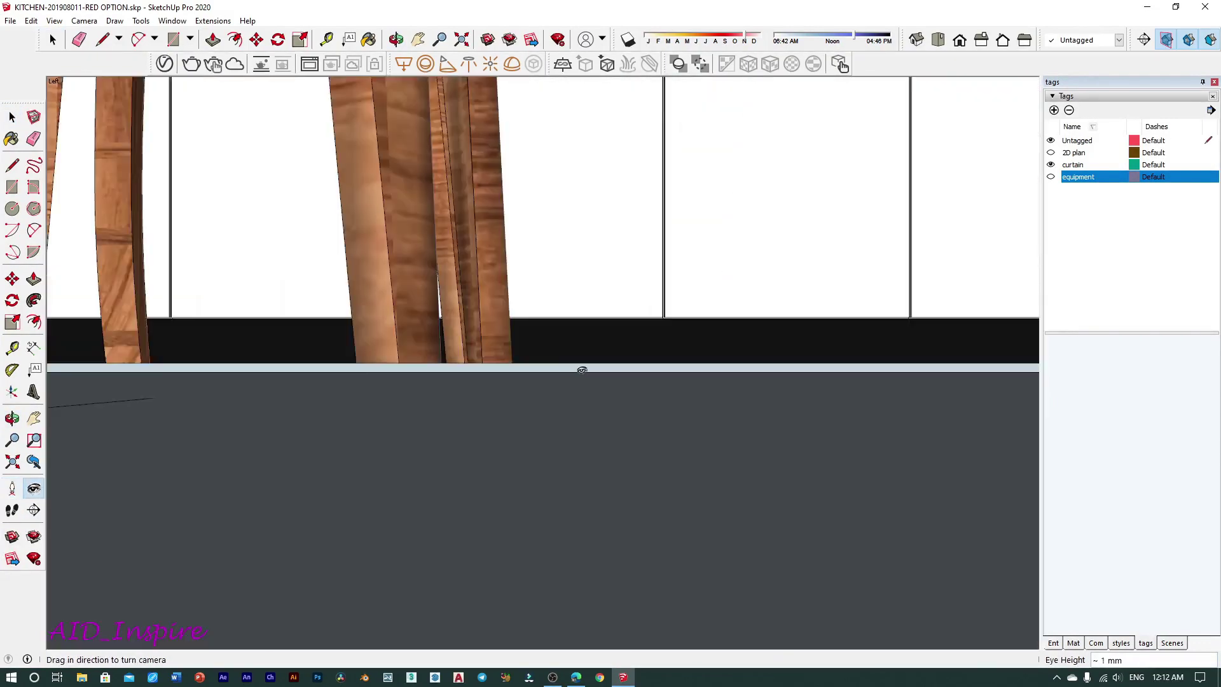
drag(568, 381, 567, 297)
text(1700)
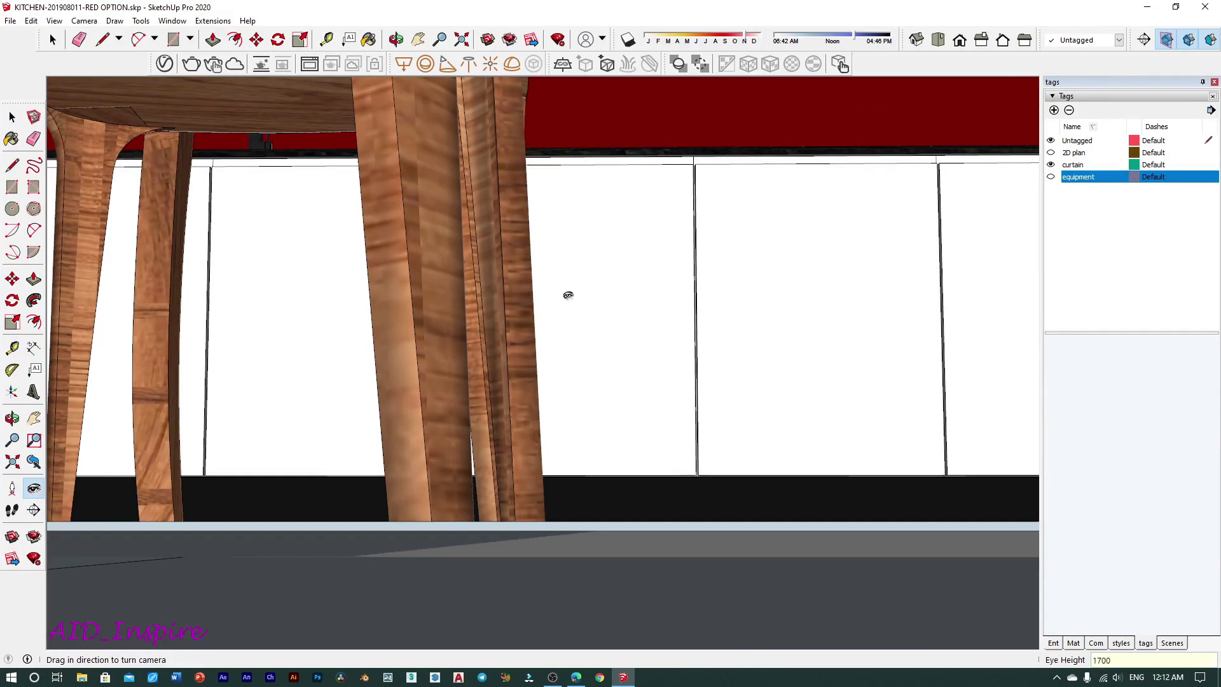
key(Return)
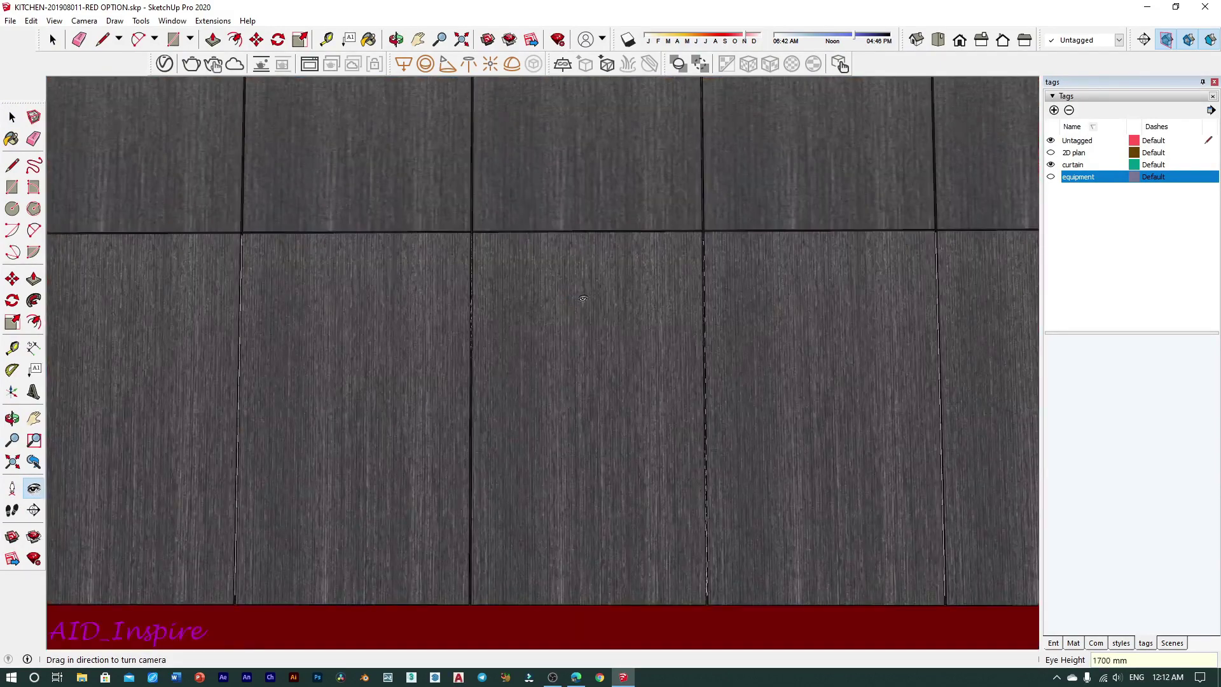
drag(583, 299, 847, 456)
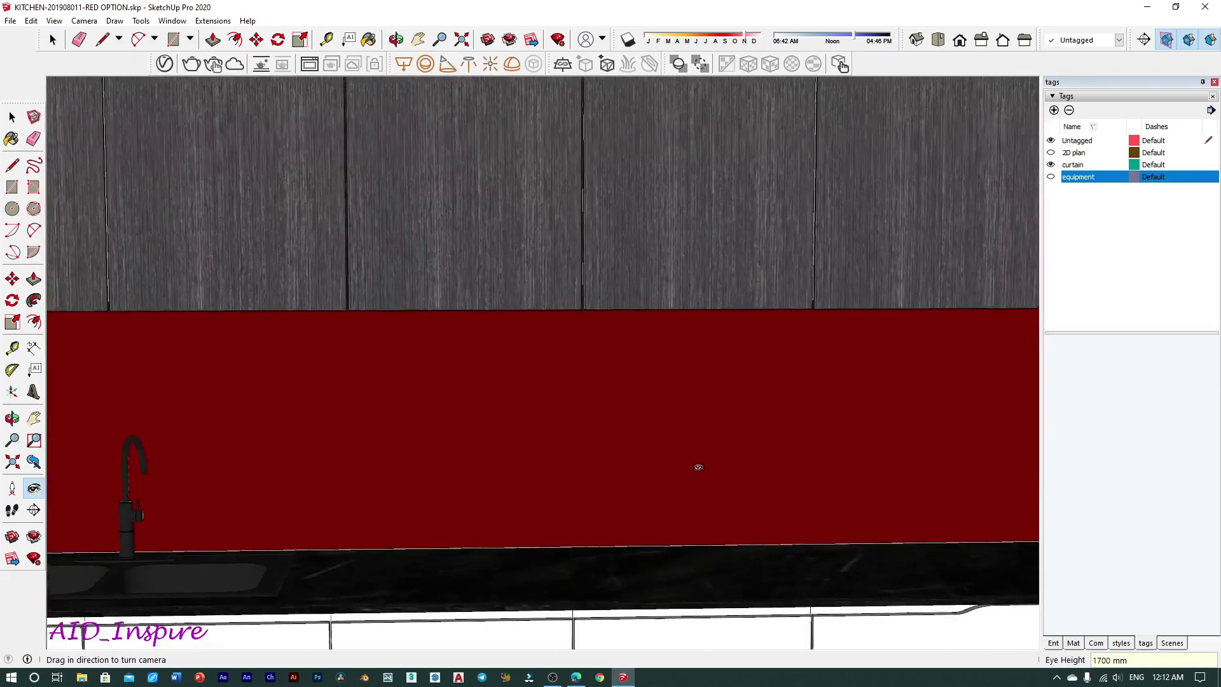
drag(847, 457, 670, 461)
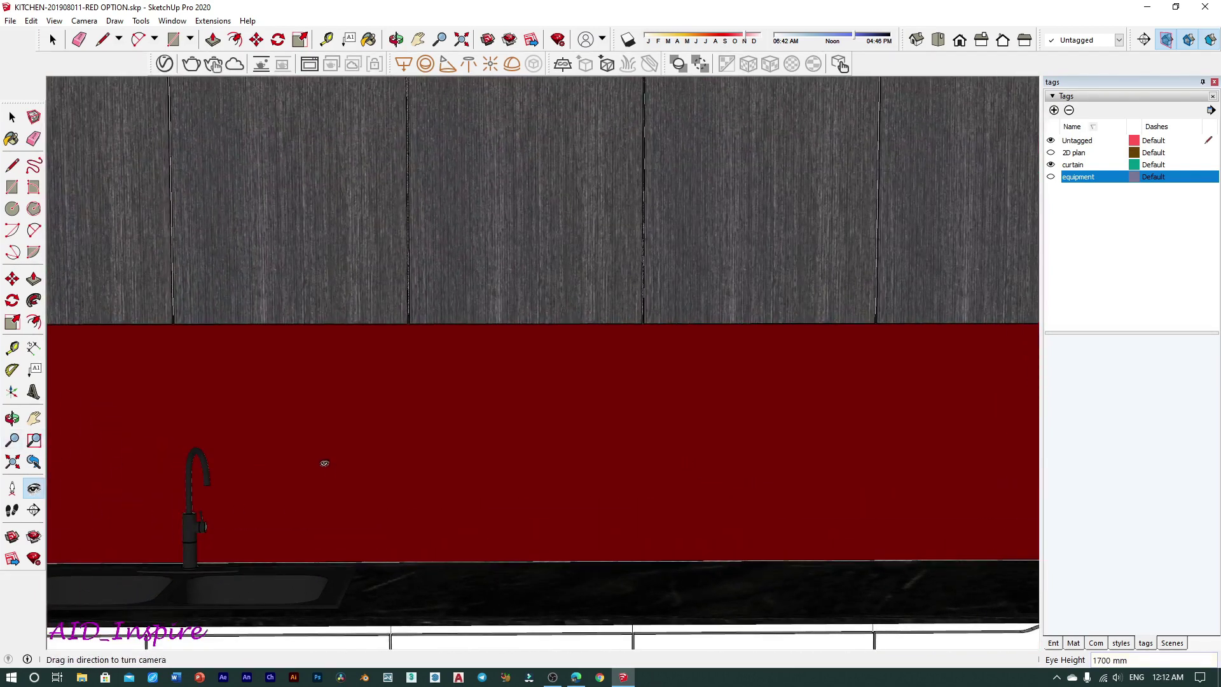
Set the camera field of view to 35 degrees.
key(z)
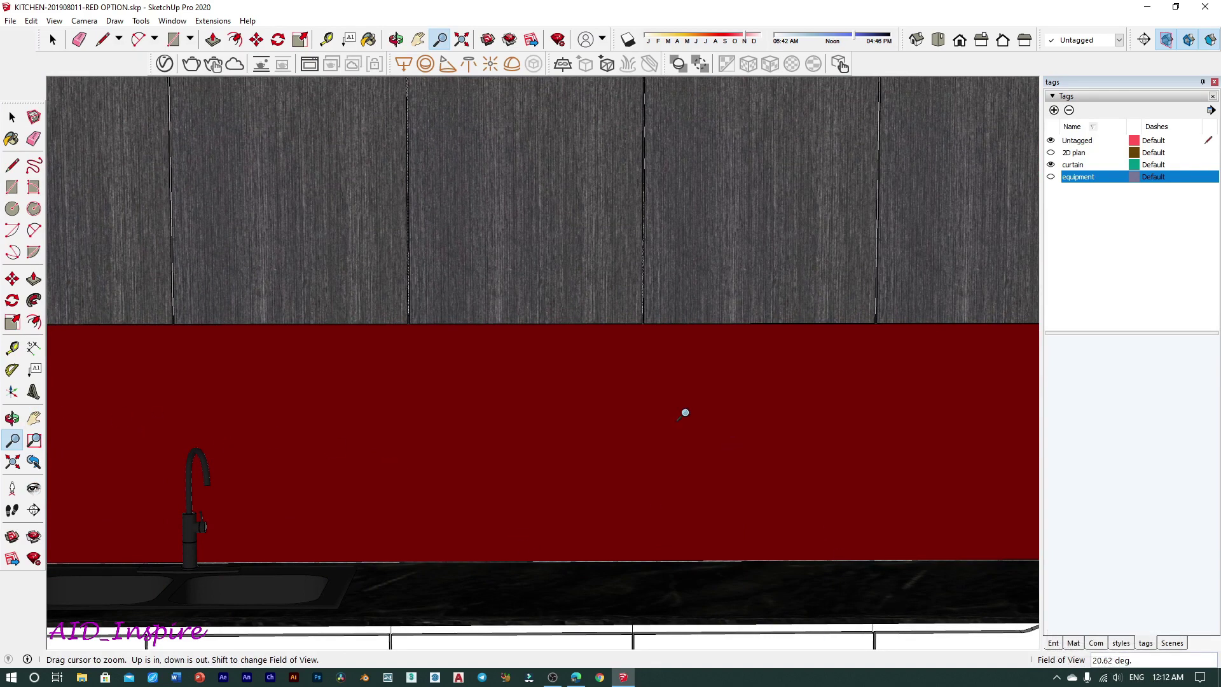
text(35)
key(Return)
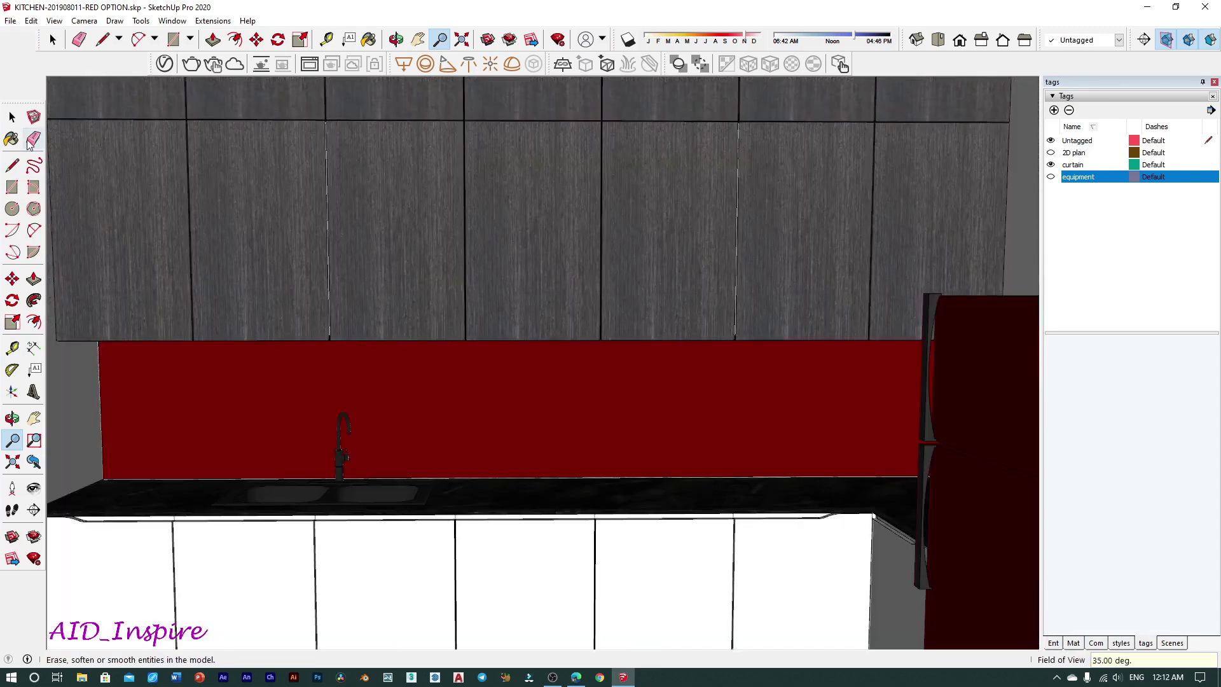
click(12, 117)
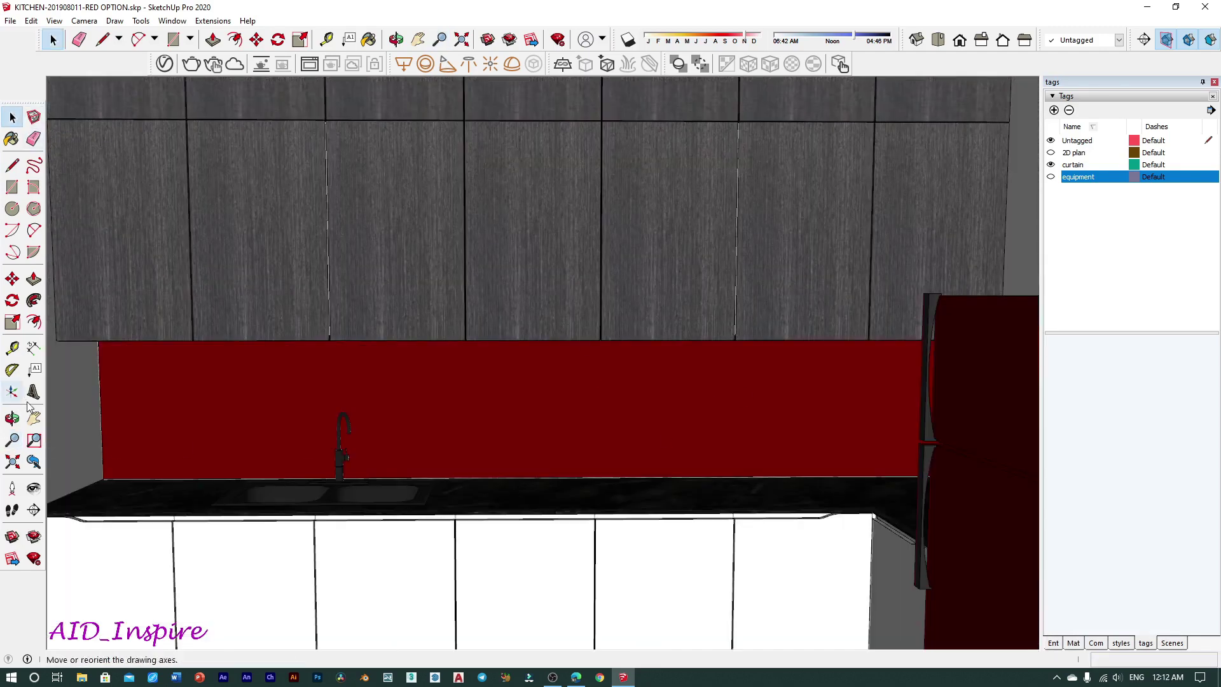
Tilt the camera toward the upper cabinets and widen the field of view to 60 degrees.
click(34, 487)
mouse_move(588, 439)
mouse_down()
mouse_move(588, 457)
mouse_move(445, 496)
mouse_move(622, 421)
mouse_up()
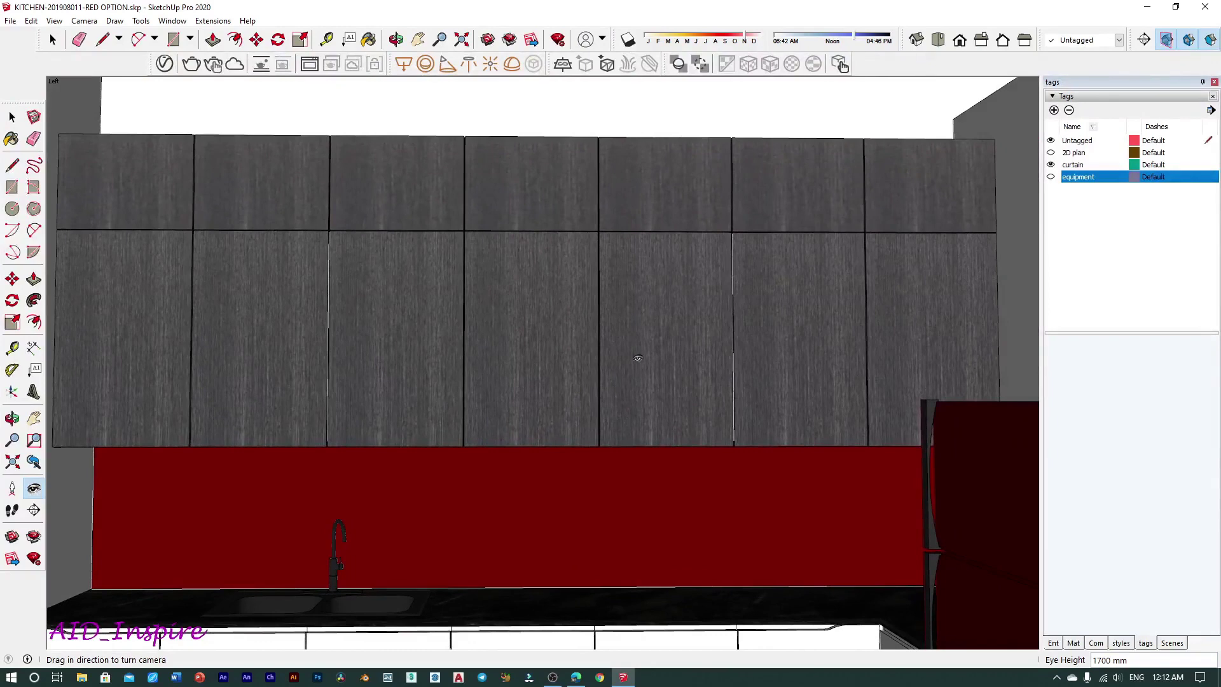
text(z60)
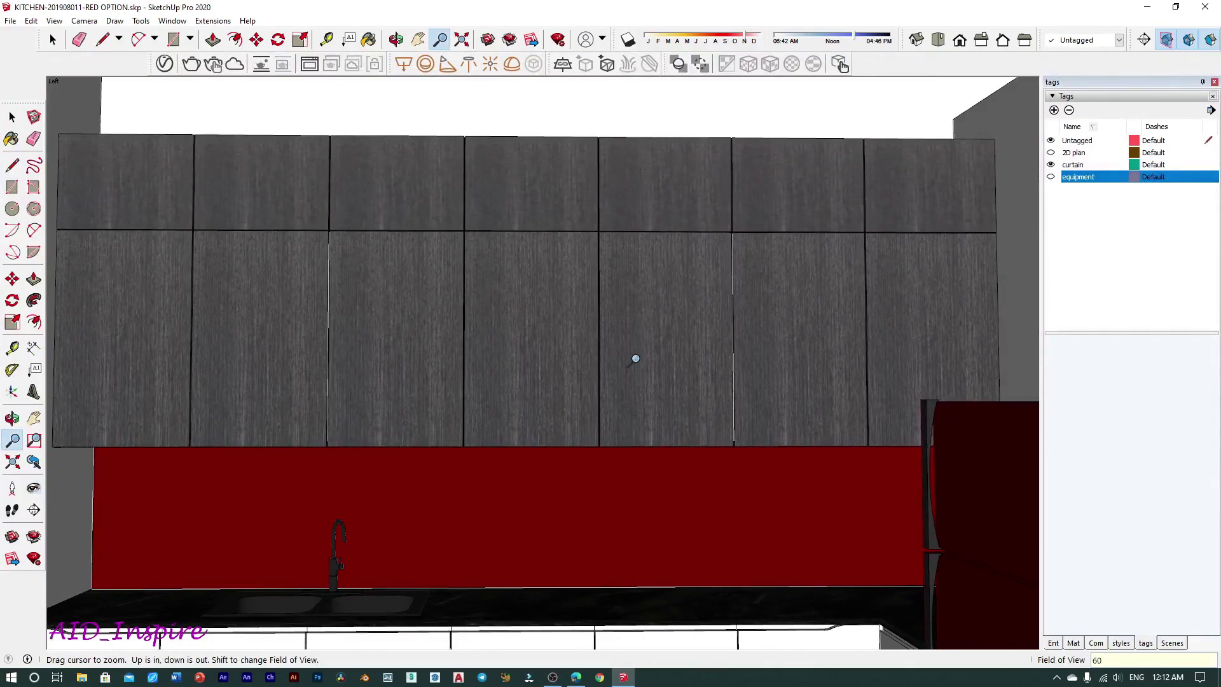
key(Return)
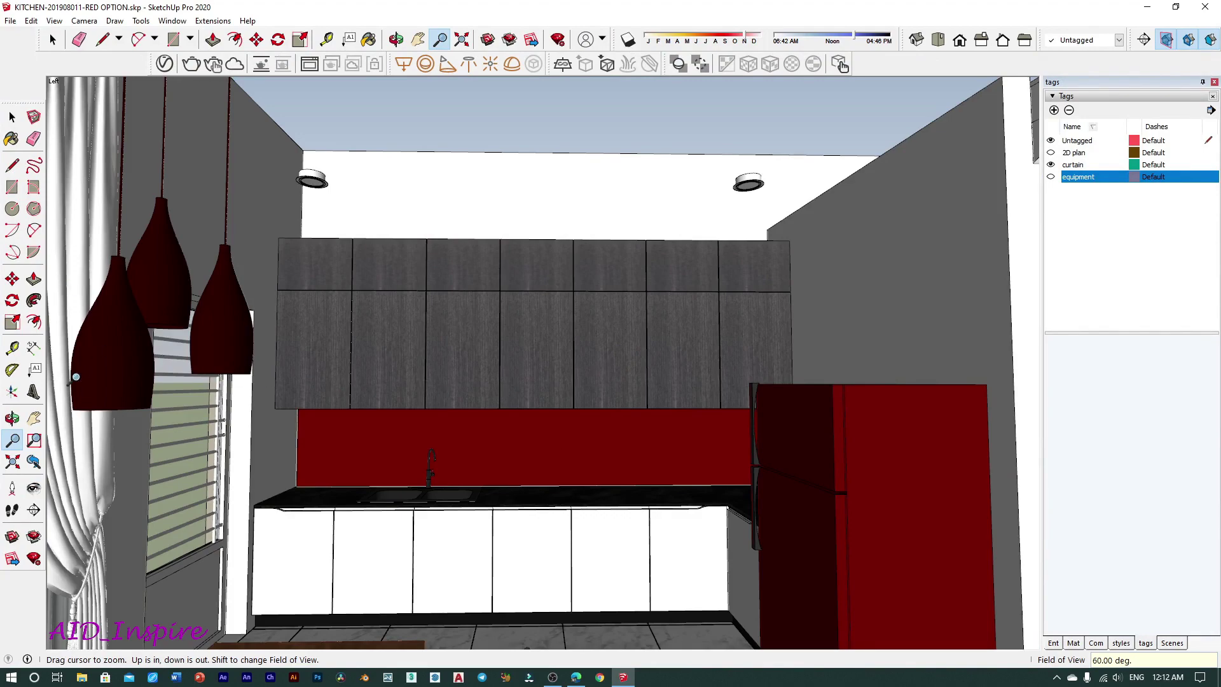
Pan and orbit to bring the dining table and whole kitchen floor into view.
click(34, 418)
mouse_move(817, 501)
mouse_down()
mouse_move(823, 470)
mouse_move(741, 408)
mouse_move(828, 436)
mouse_up()
drag(610, 472, 333, 594)
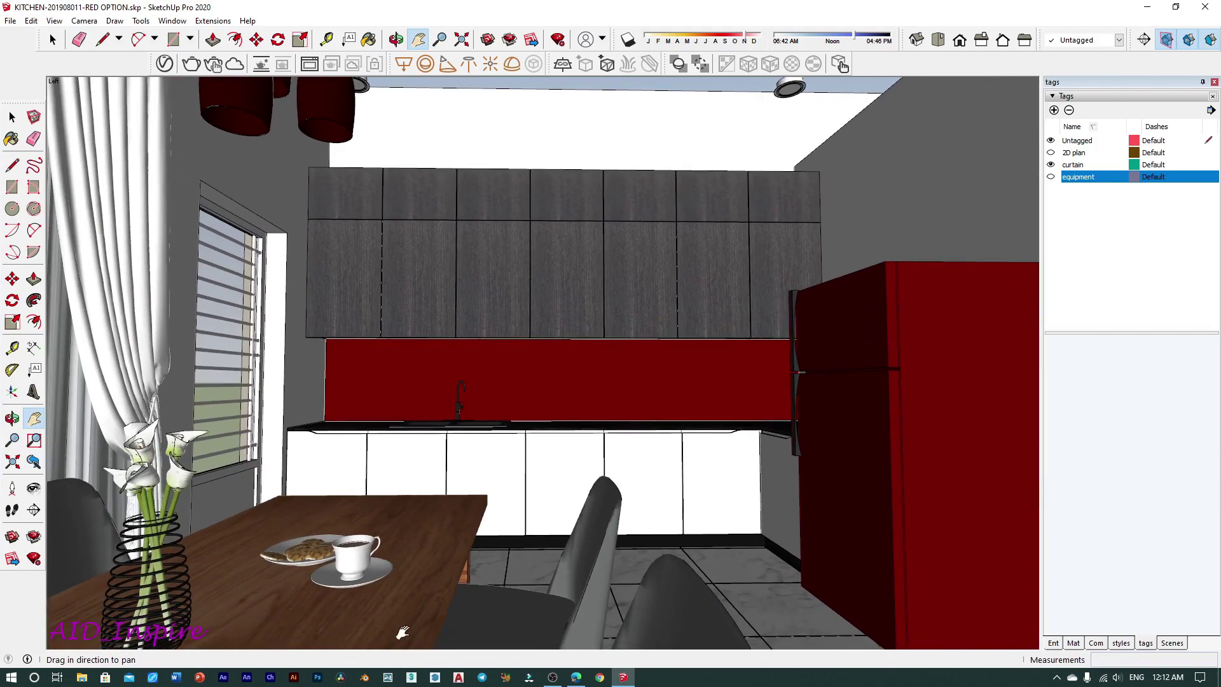
middle_drag(693, 185, 599, 507)
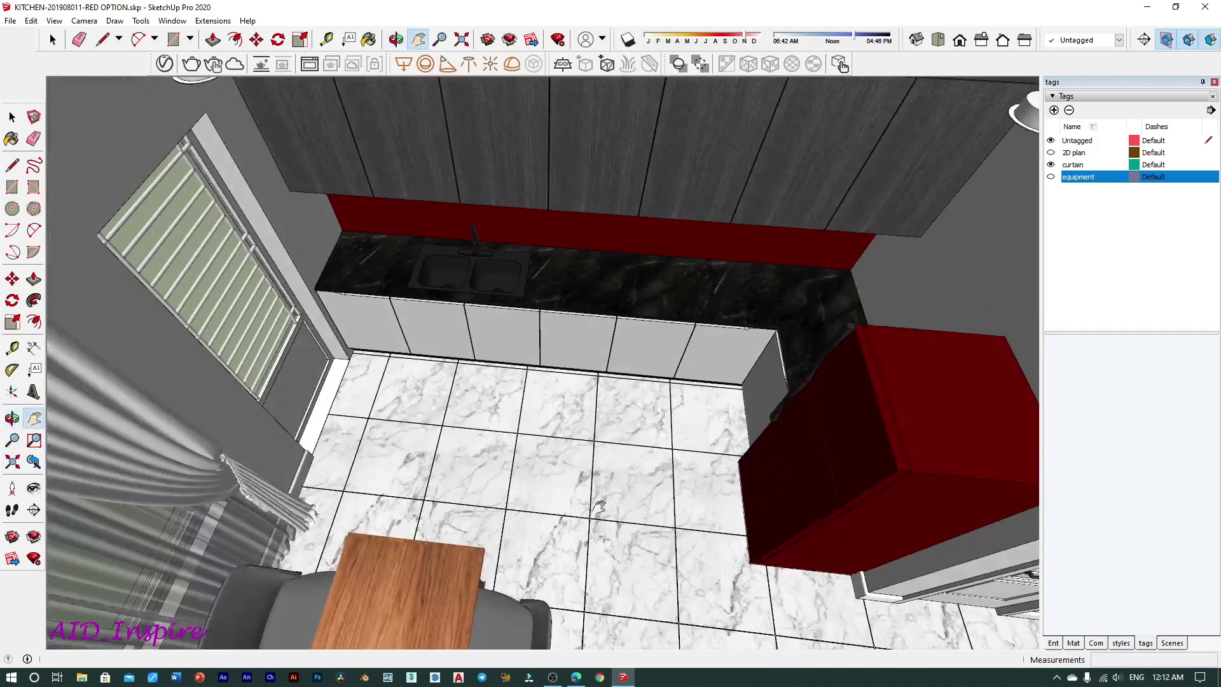
click(12, 117)
scroll(541, 350, down, 3)
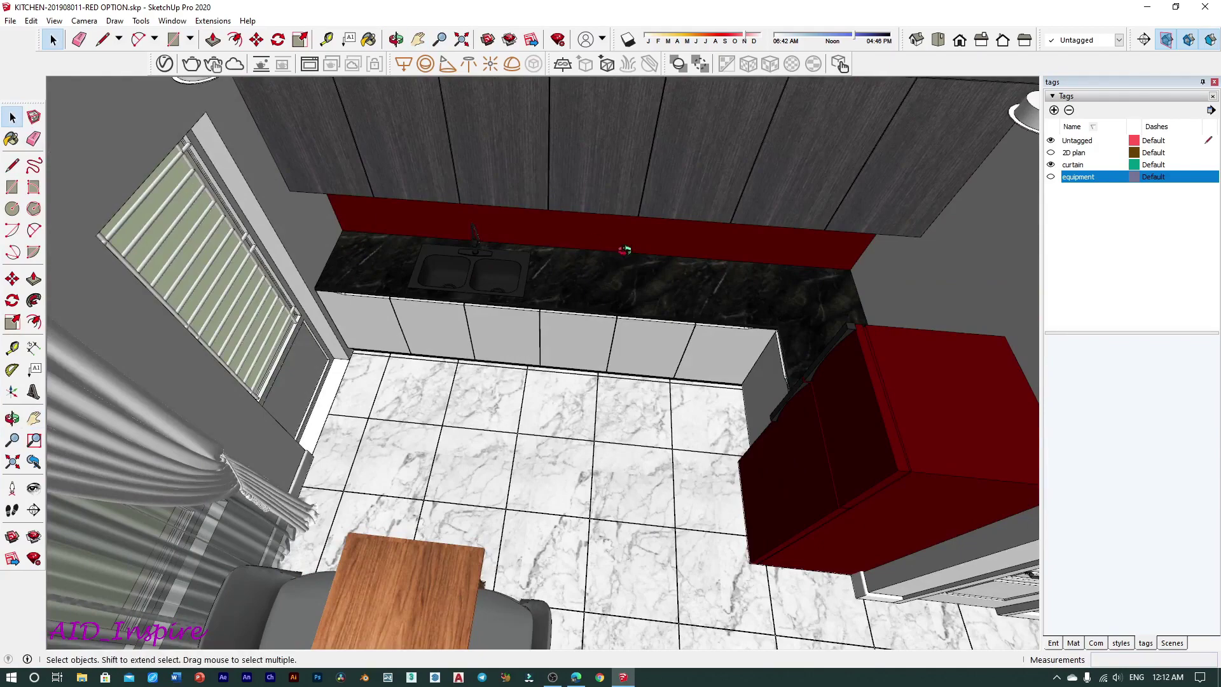
mouse_move(540, 350)
middle_down()
mouse_move(541, 286)
mouse_move(926, 381)
middle_up()
scroll(540, 286, down, 5)
scroll(428, 469, up, 5)
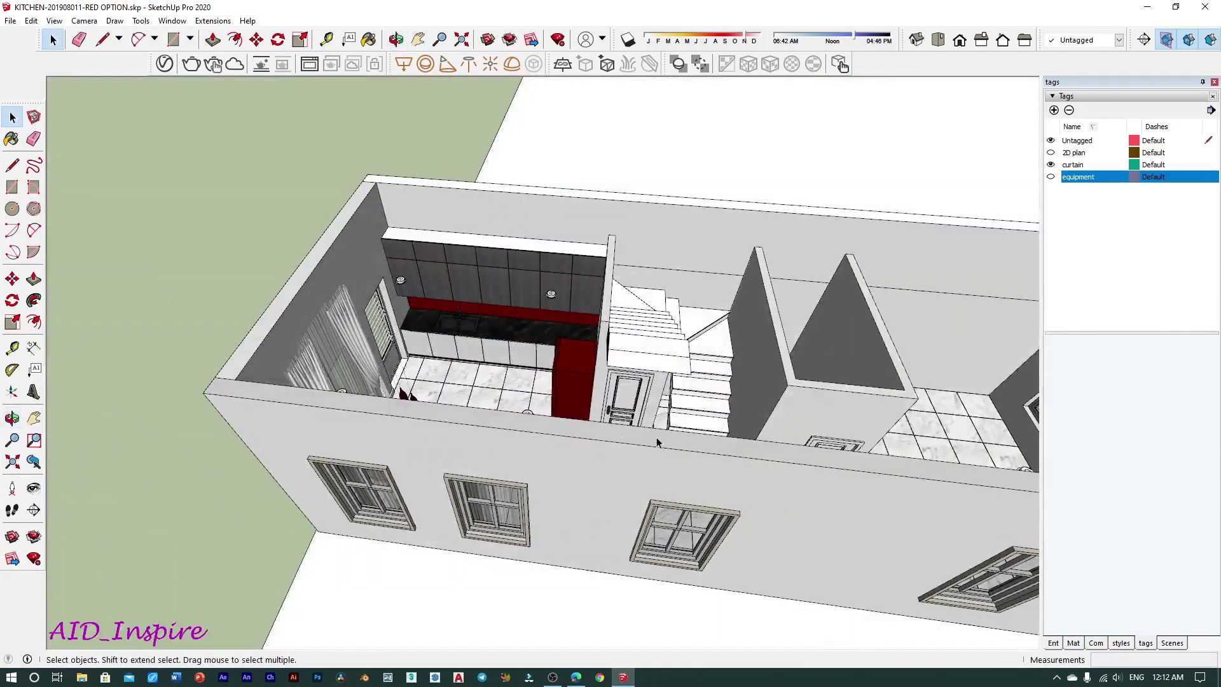
Set the camera field of view back to 35 degrees with z35.
text(z)
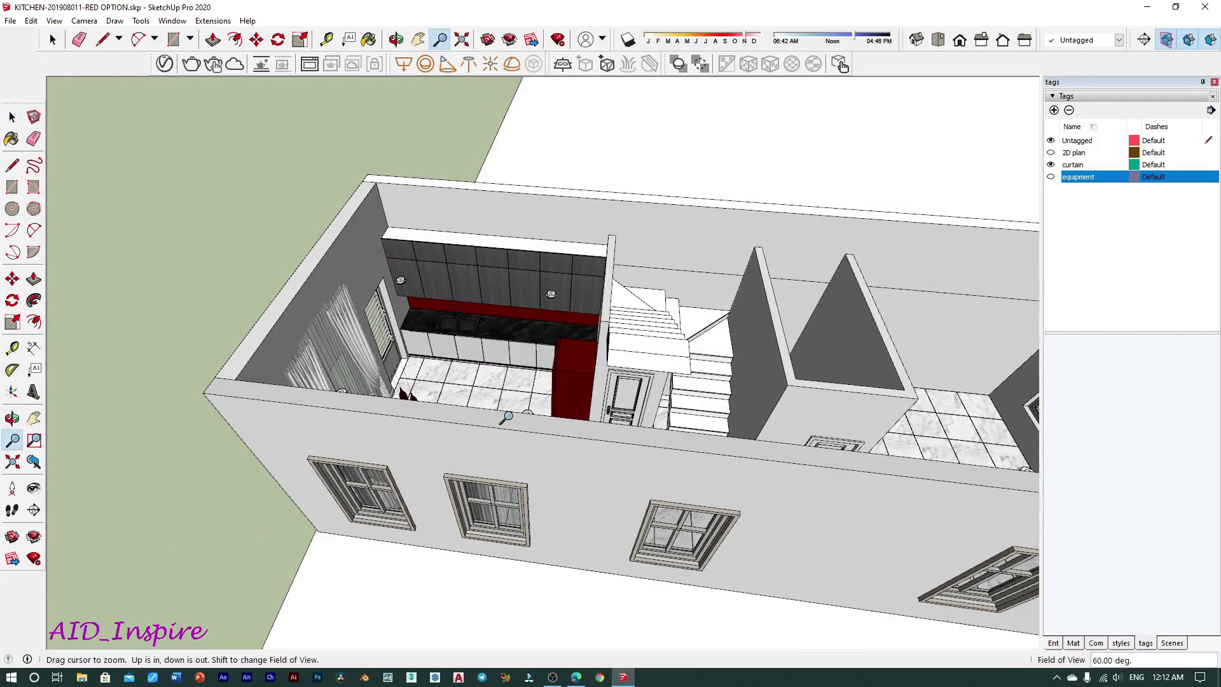
text(35)
key(Return)
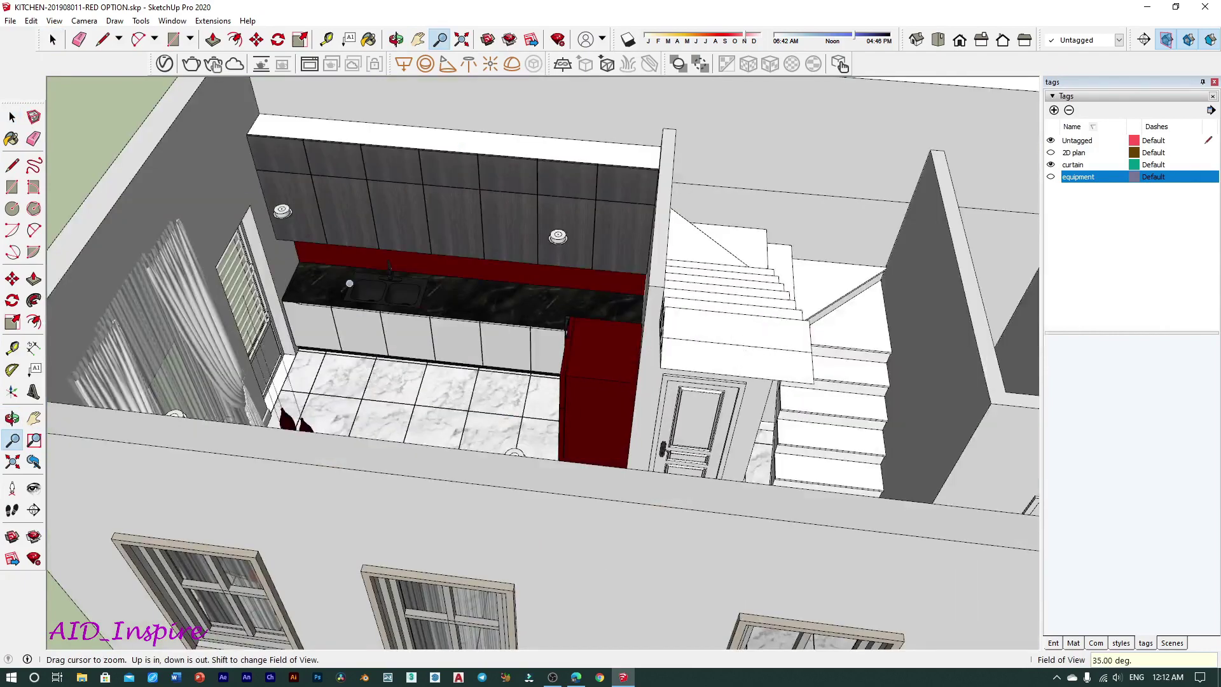
click(13, 118)
Orbit to a low view of the building's long exterior wall.
middle_drag(541, 350, 382, 356)
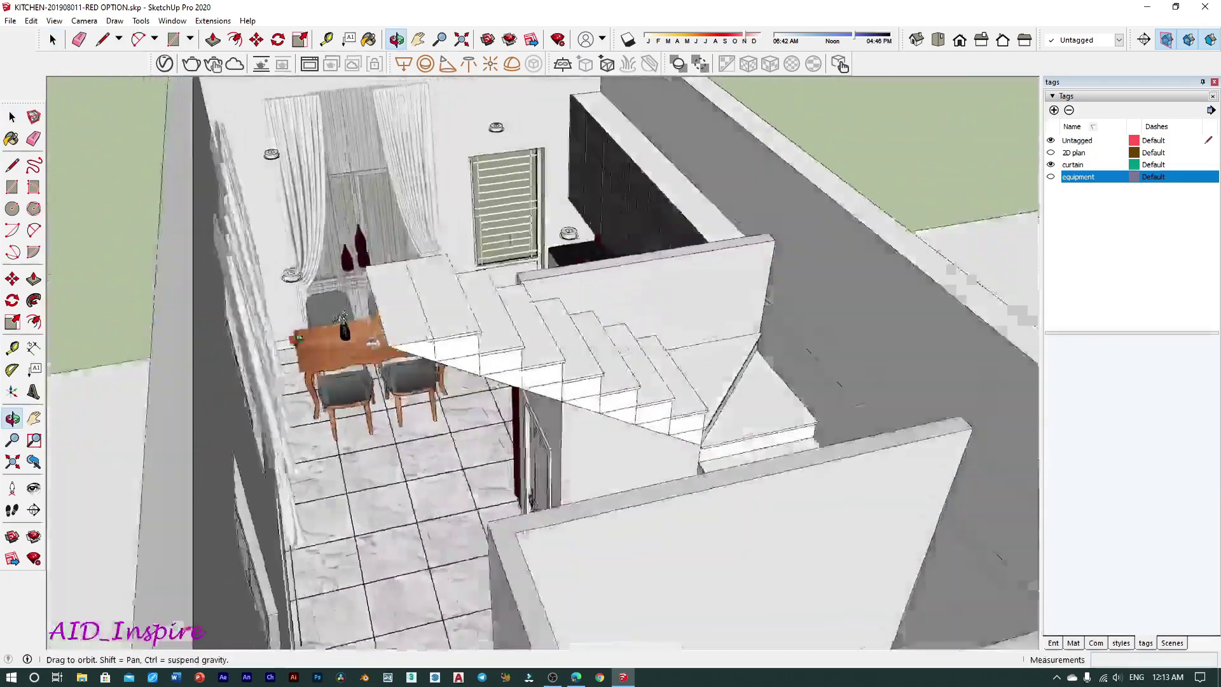
mouse_move(341, 316)
middle_down()
mouse_move(489, 398)
mouse_move(811, 233)
mouse_move(624, 213)
middle_up()
scroll(489, 398, down, 5)
scroll(598, 303, up, 3)
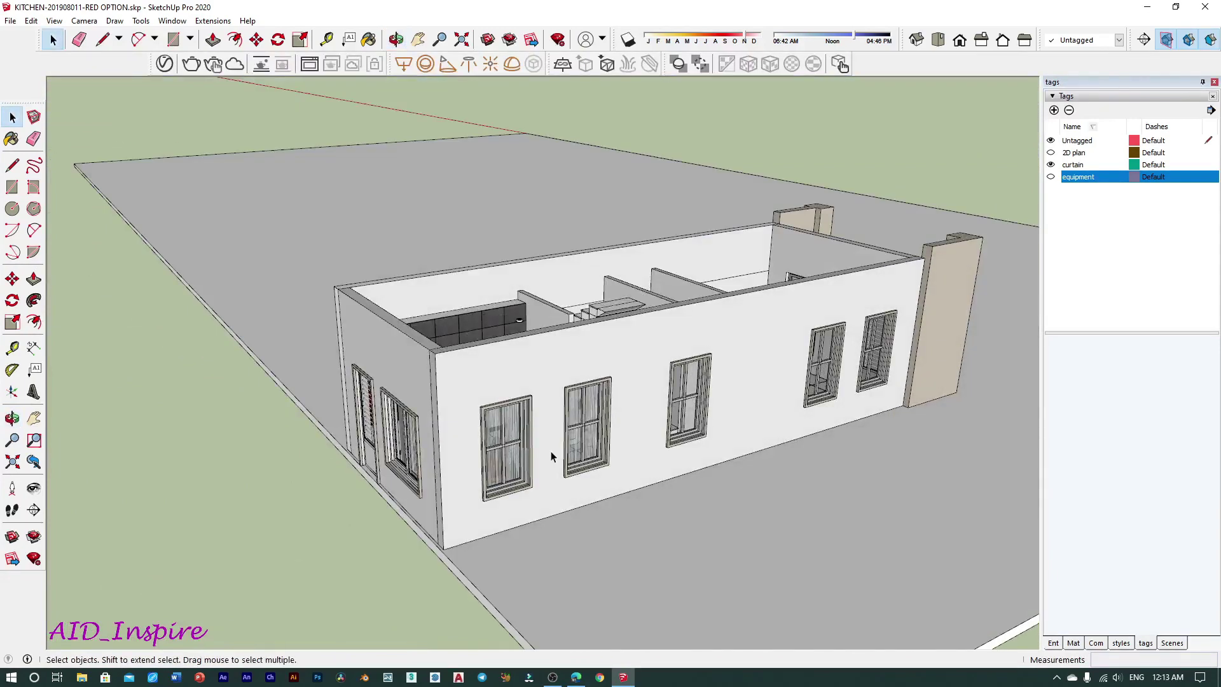
middle_drag(645, 422, 611, 595)
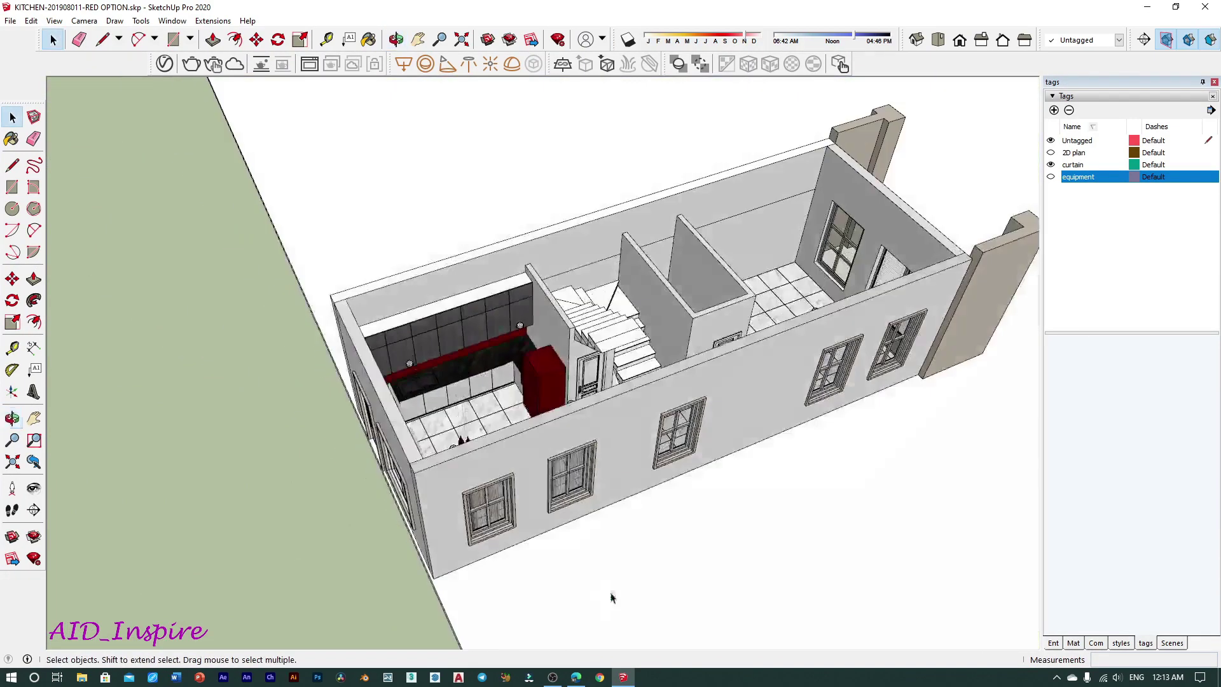
mouse_move(552, 380)
middle_down()
mouse_move(852, 246)
mouse_move(403, 263)
middle_up()
key(space)
scroll(455, 424, up, 2)
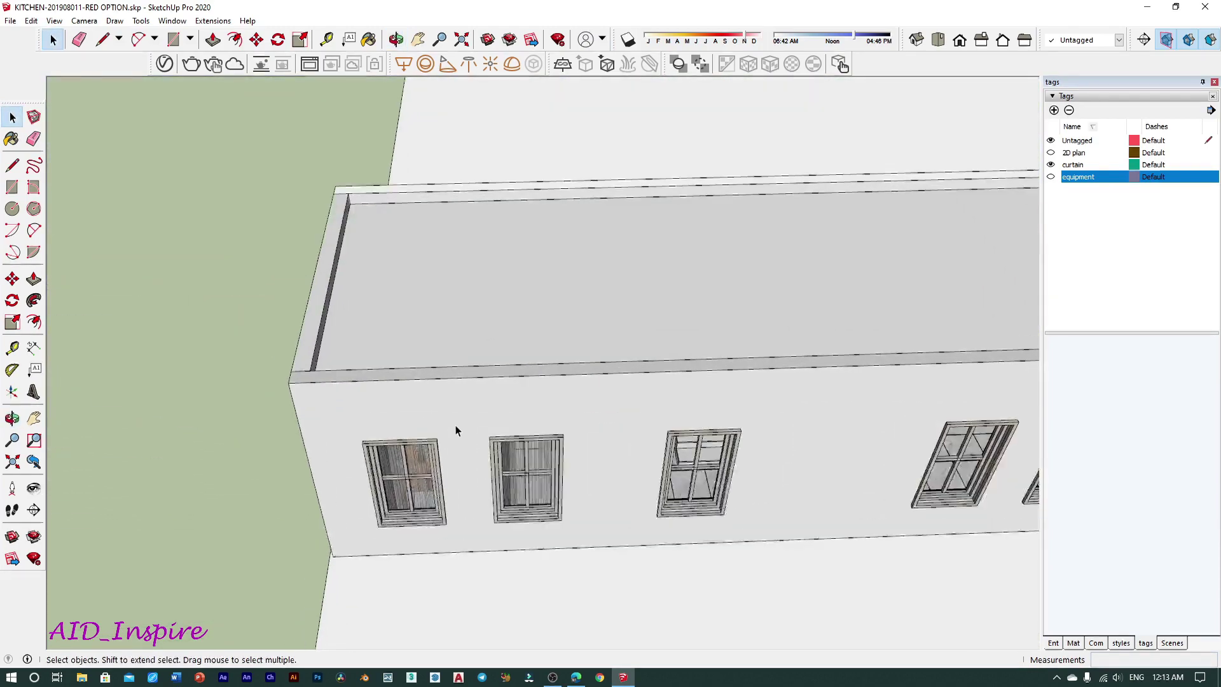
scroll(455, 425, up, 2)
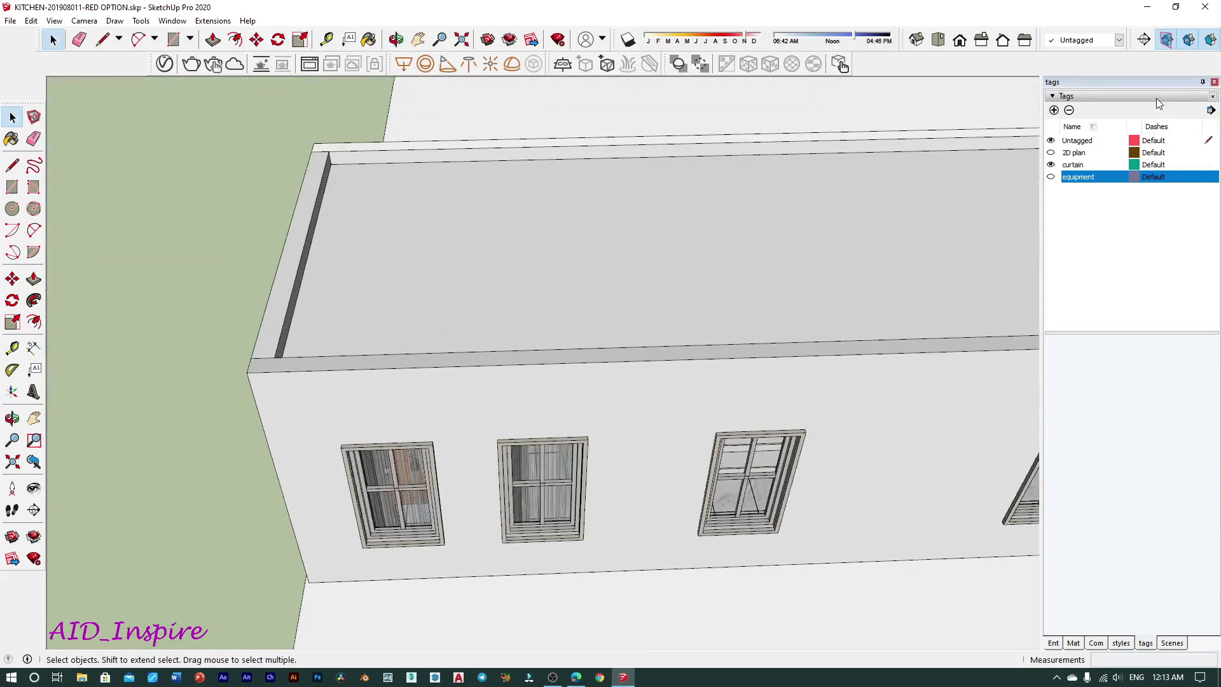
Place a section plane named kitchen on the long exterior wall.
click(1144, 39)
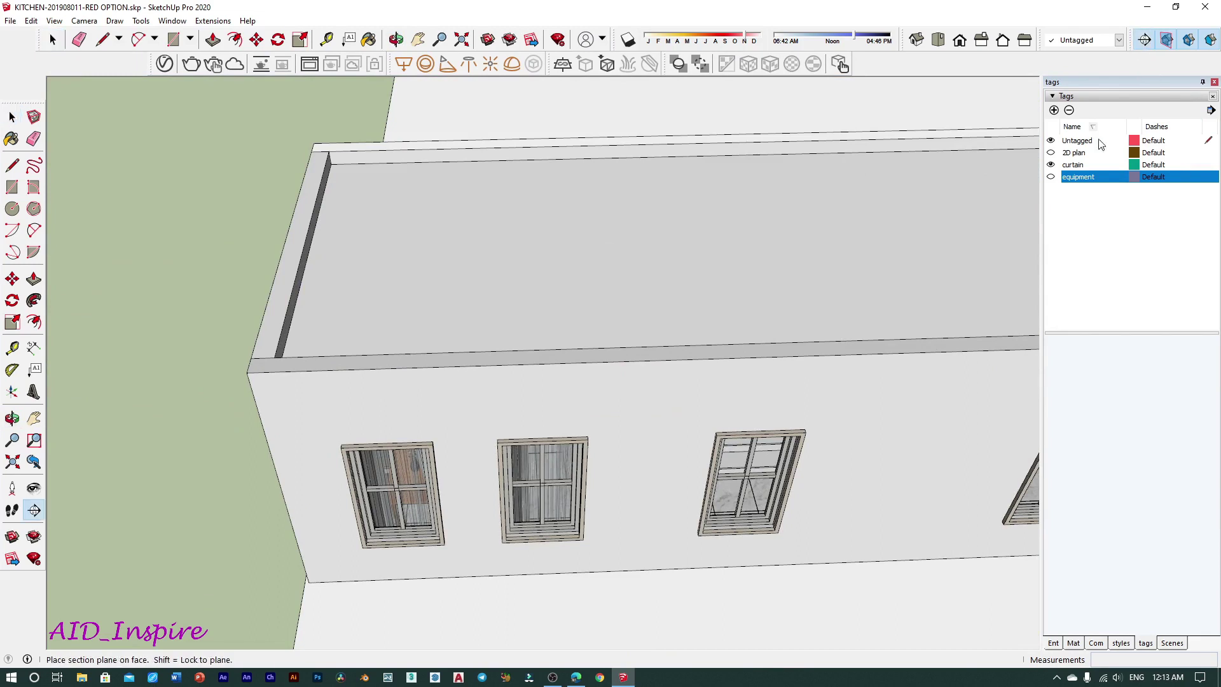
click(291, 406)
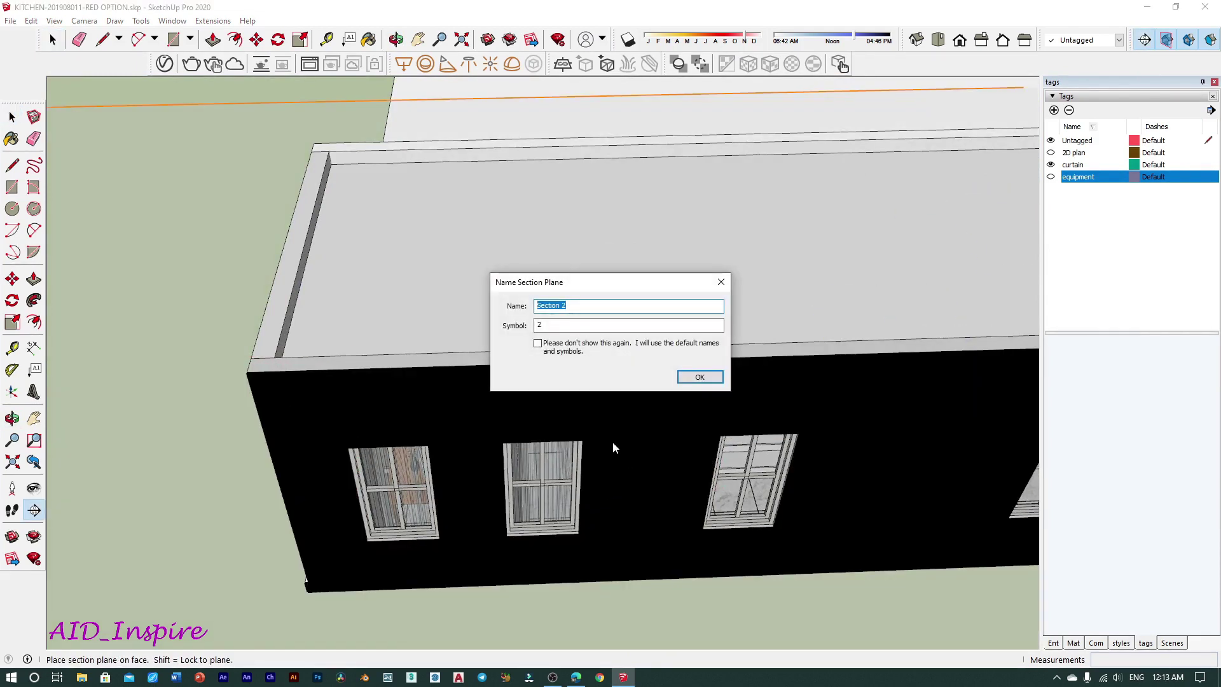
drag(594, 306, 535, 305)
text(kitchen)
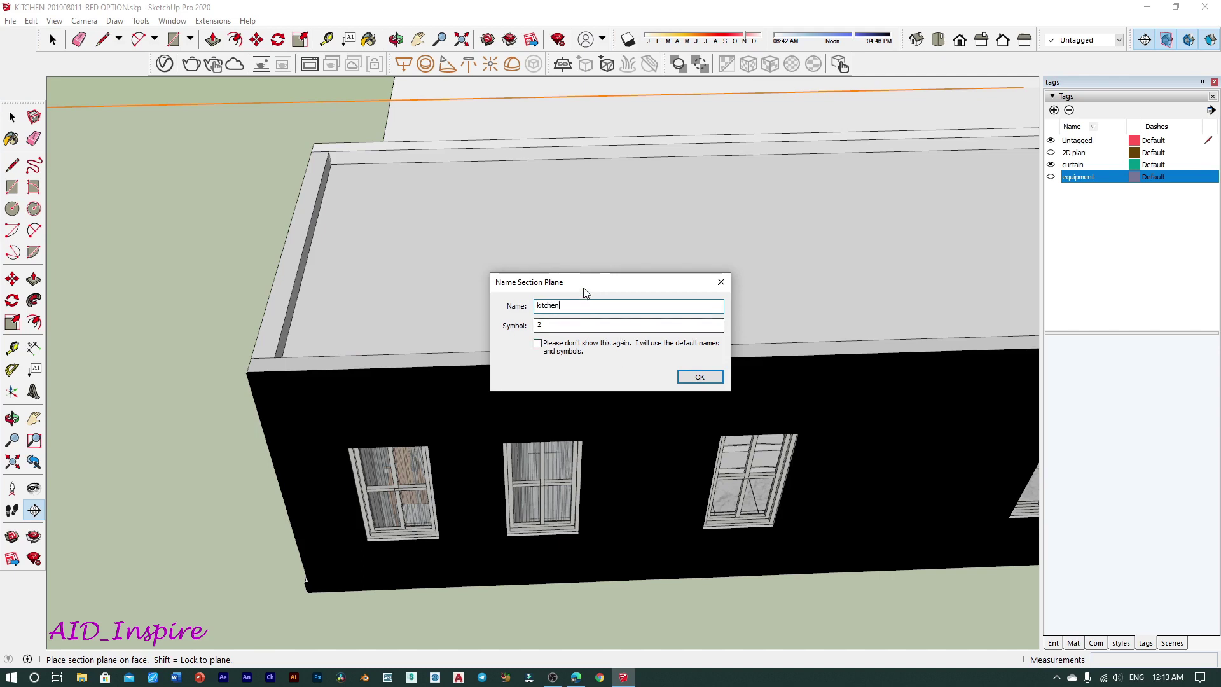
drag(573, 281, 524, 289)
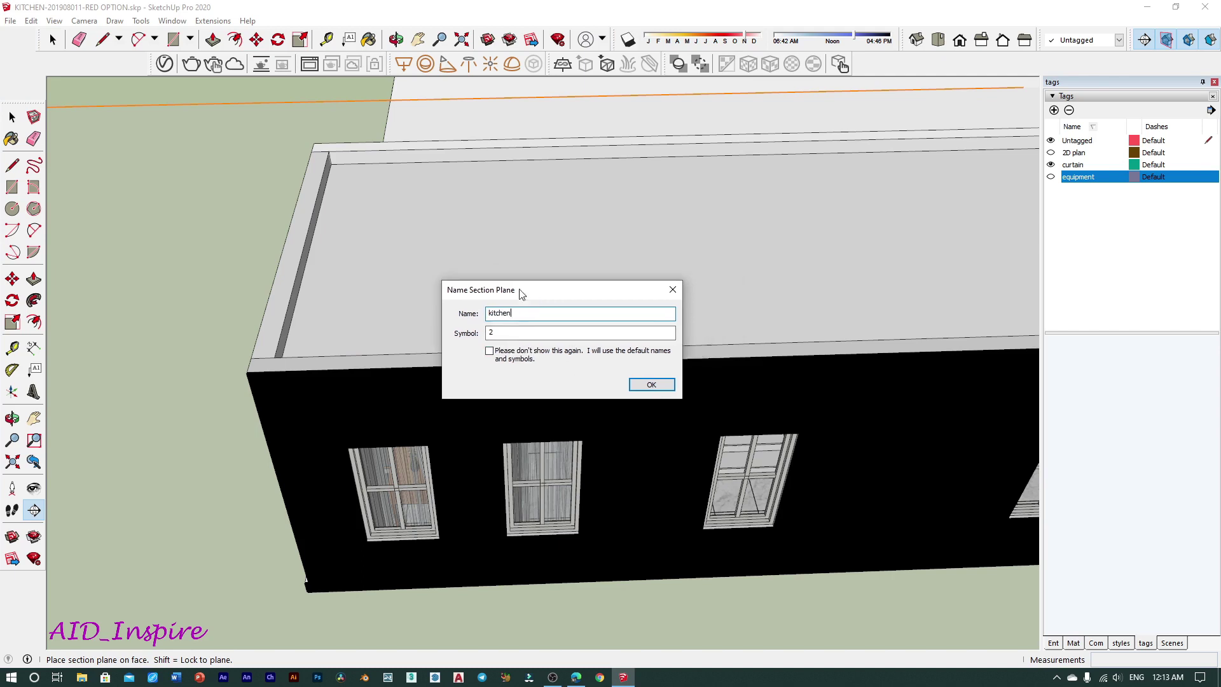
click(648, 385)
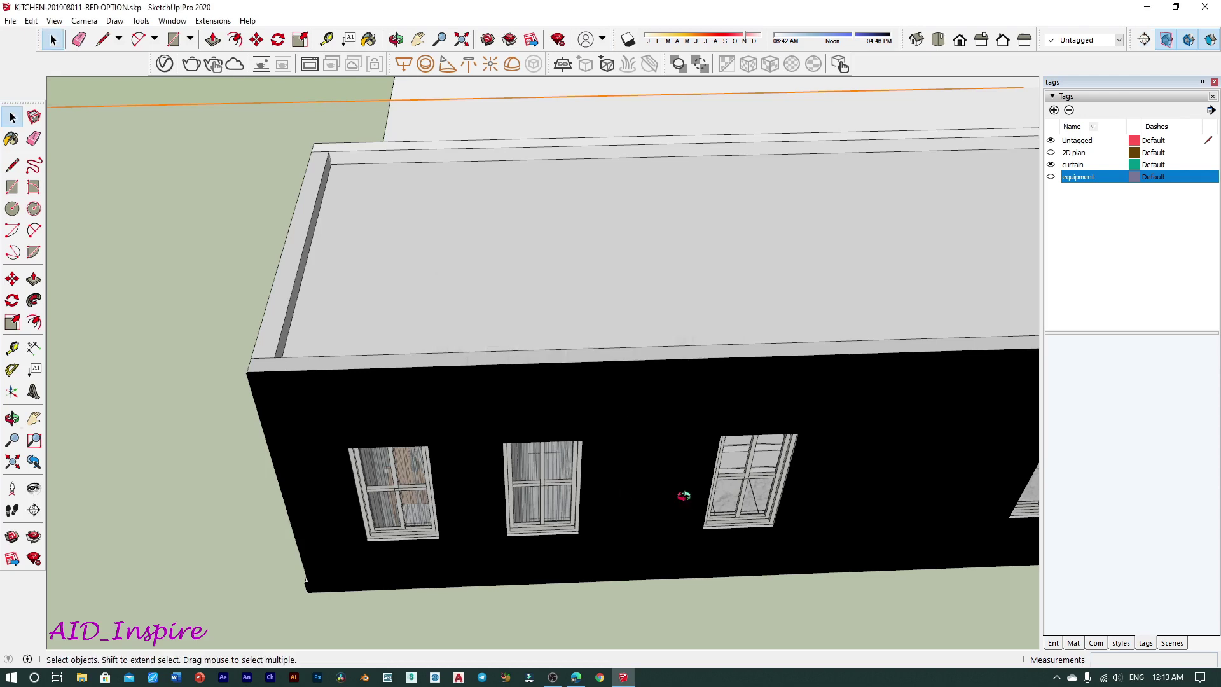
Orbit around the building and select the kitchen section plane on the long wall.
middle_drag(684, 495, 472, 456)
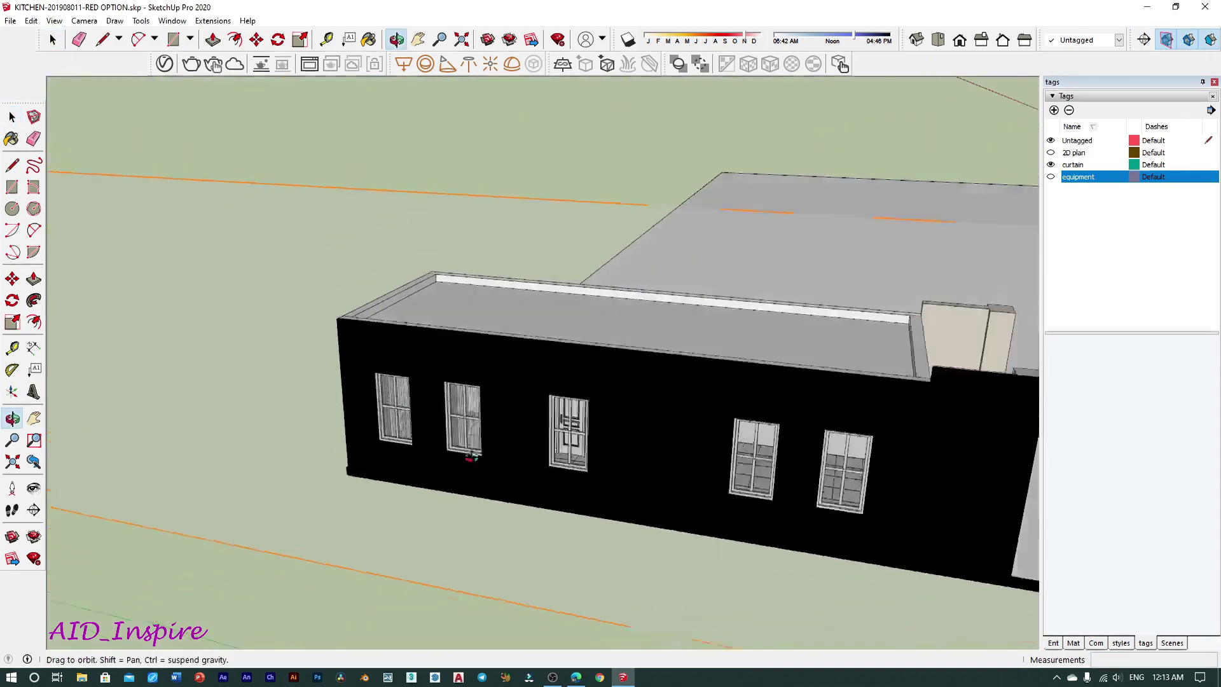
scroll(472, 456, down, 5)
middle_drag(608, 463, 646, 469)
scroll(346, 576, up, 5)
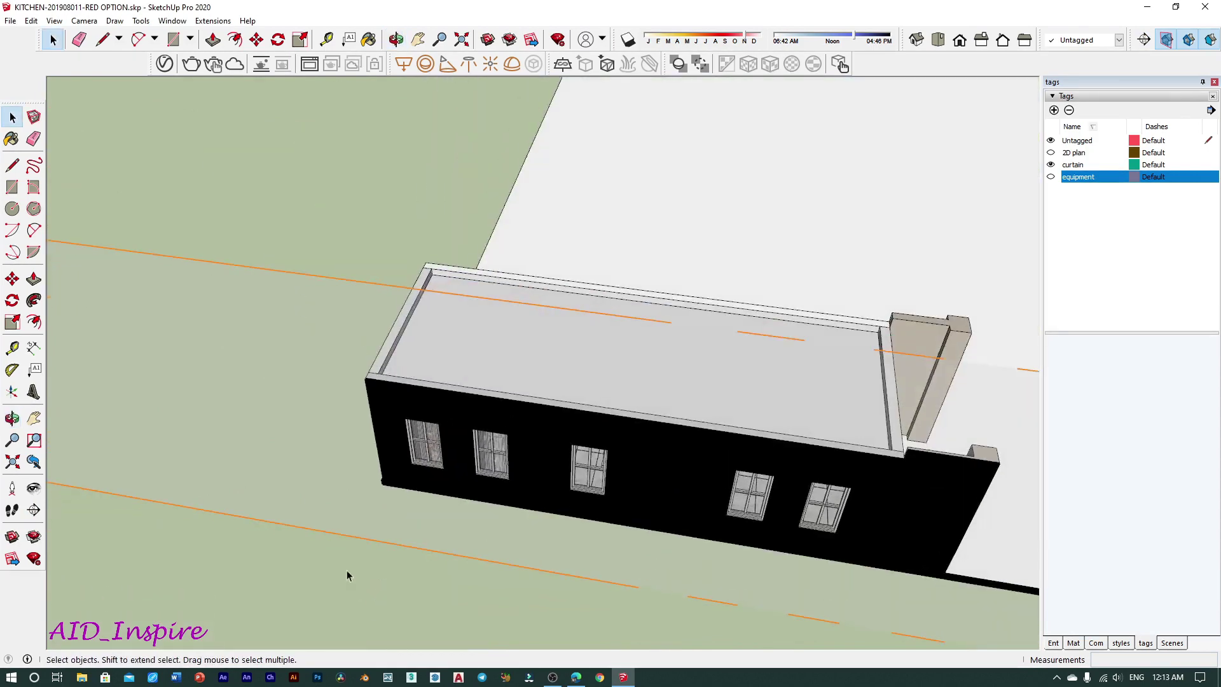
click(415, 379)
scroll(415, 379, up, 3)
scroll(415, 379, up, 2)
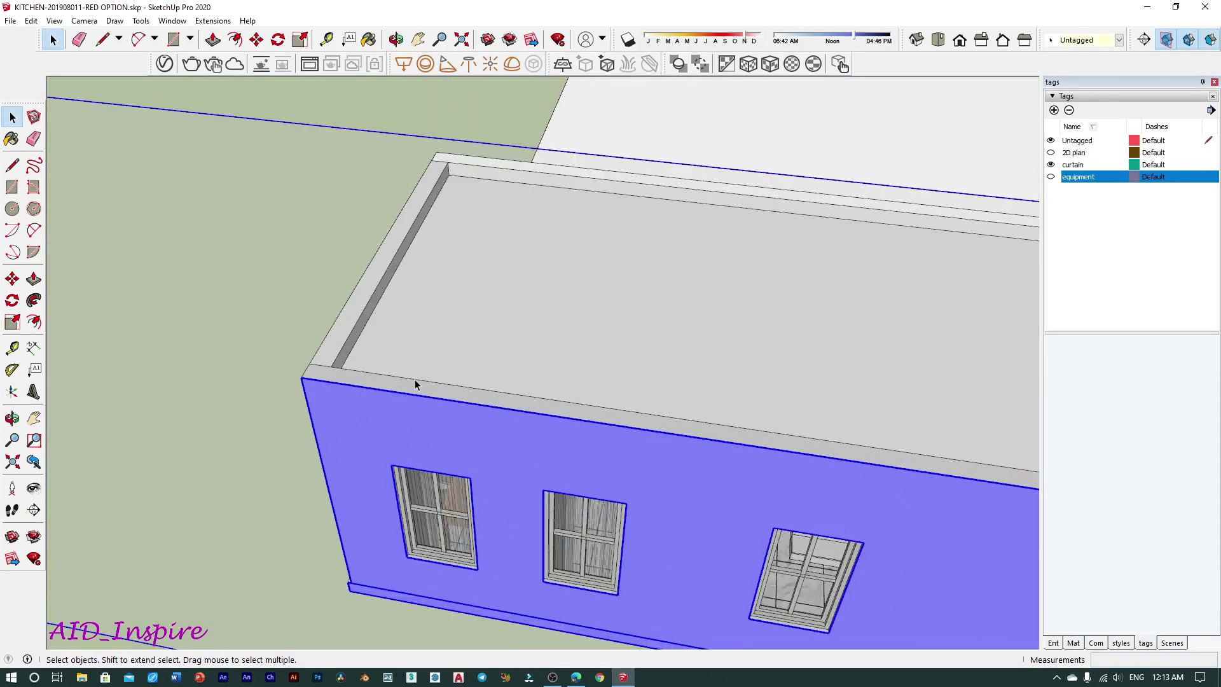
scroll(414, 379, up, 2)
Move the section plane 449 mm inward to cut open the kitchen interior.
key(m)
click(230, 561)
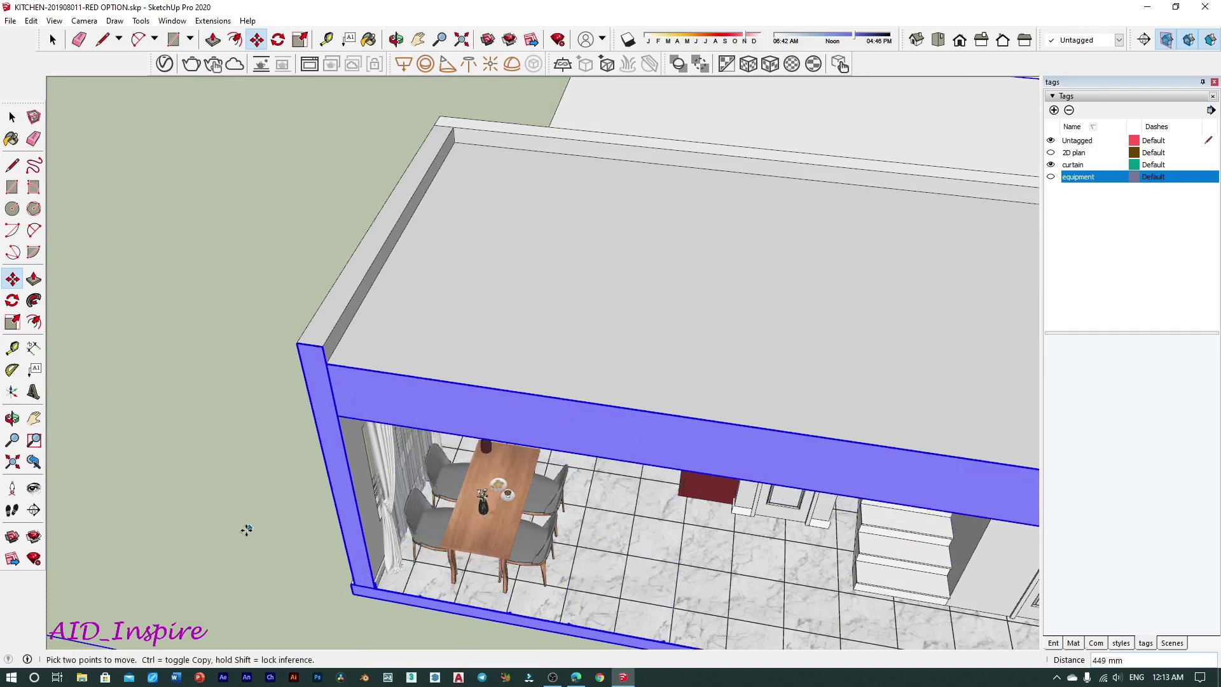
mouse_move(246, 534)
middle_down()
mouse_move(273, 509)
mouse_move(568, 418)
middle_up()
key(F6)
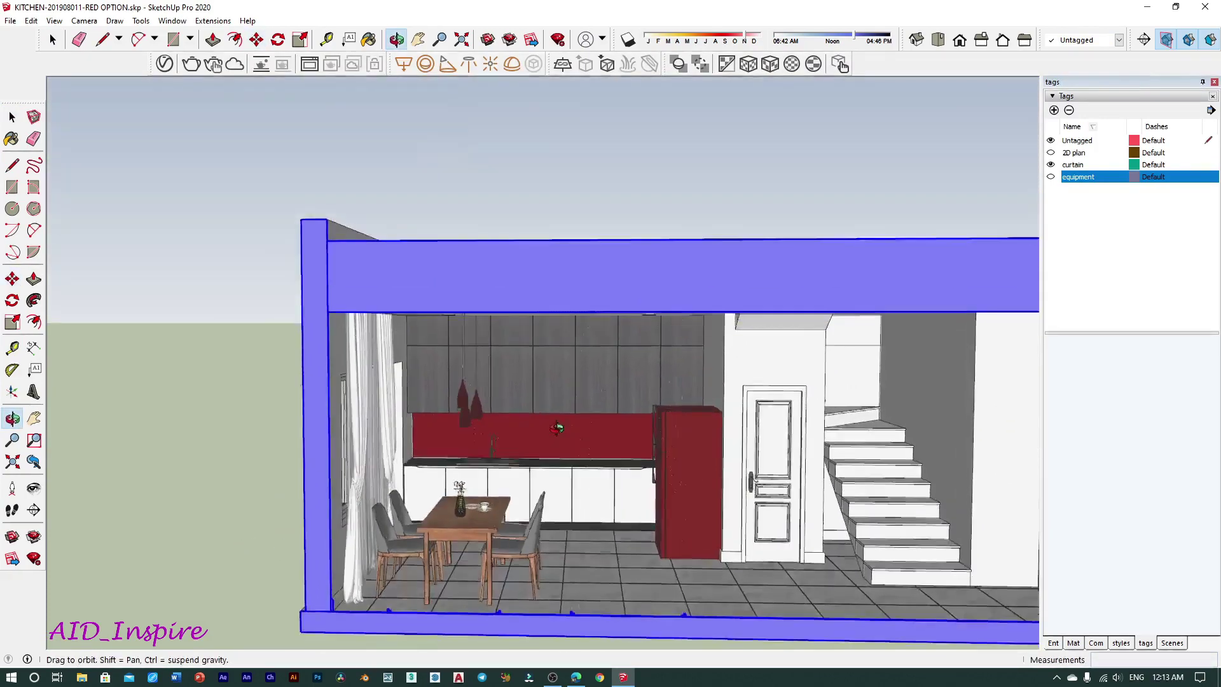
key(space)
scroll(319, 449, down, 5)
mouse_move(319, 450)
middle_down()
mouse_move(662, 471)
mouse_move(482, 604)
middle_up()
click(313, 497)
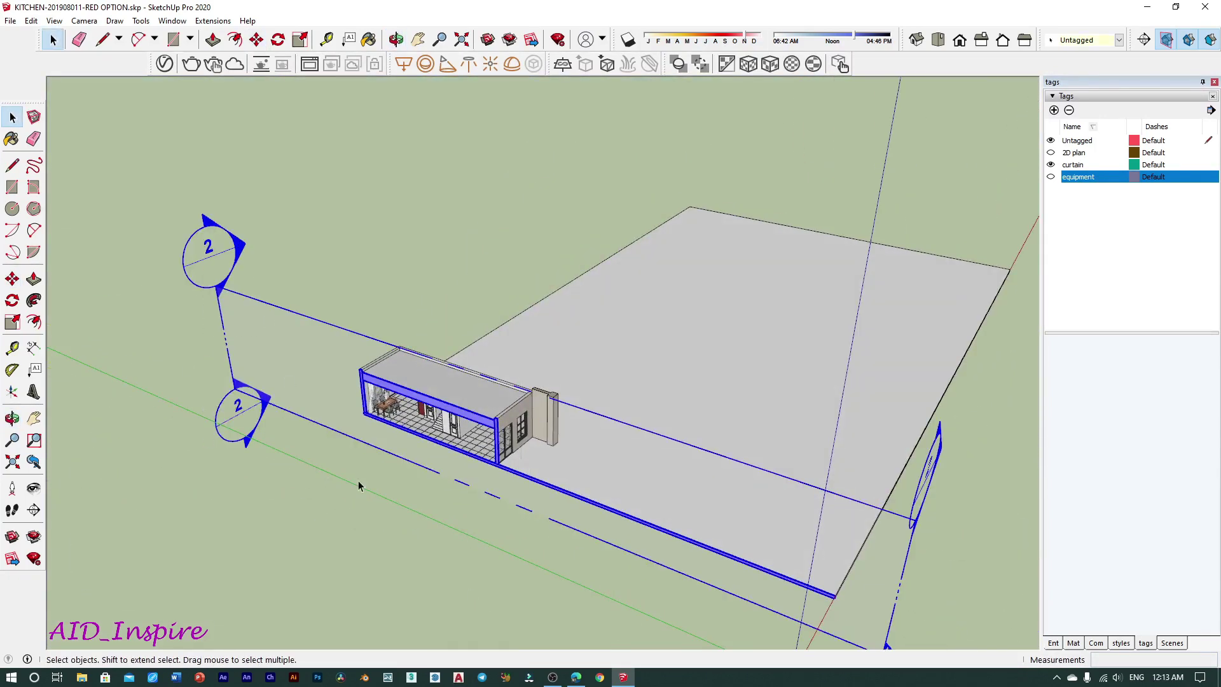
Orbit to a frontal view of the section and toggle the section fill off and back on.
mouse_move(357, 485)
middle_down()
mouse_move(468, 292)
mouse_move(182, 433)
middle_up()
scroll(410, 401, up, 5)
scroll(410, 401, up, 3)
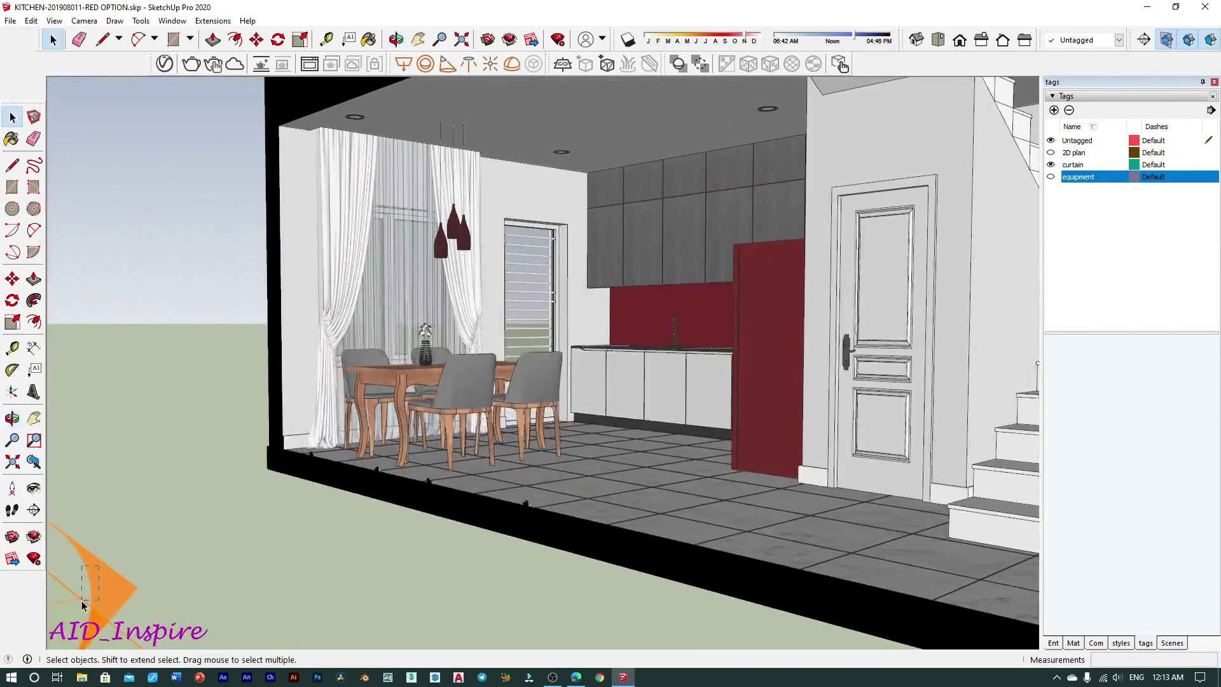
click(83, 603)
middle_drag(240, 510, 197, 386)
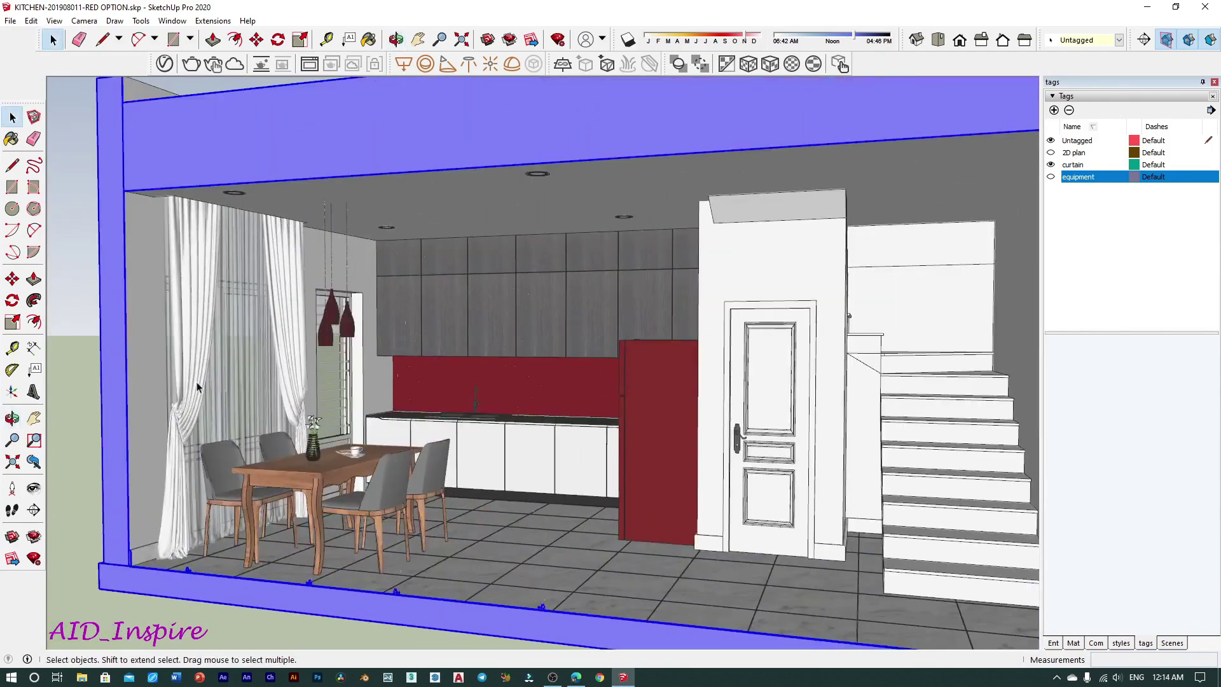
click(1208, 41)
middle_drag(826, 254, 1007, 145)
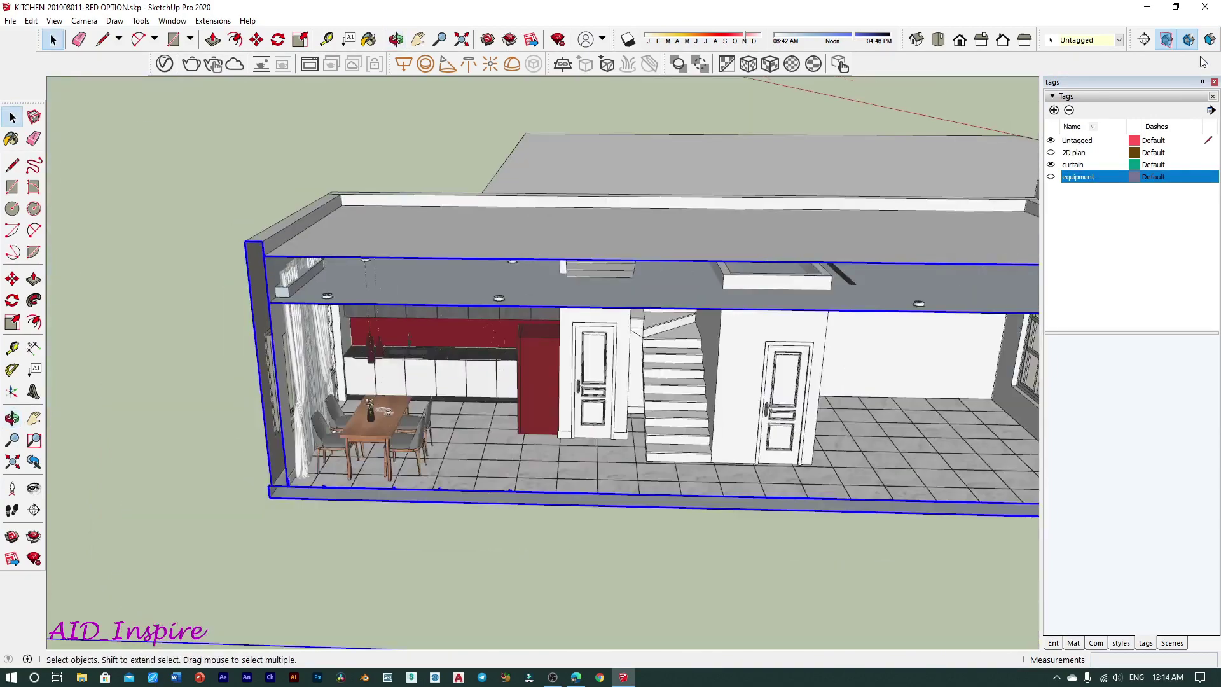
click(1209, 40)
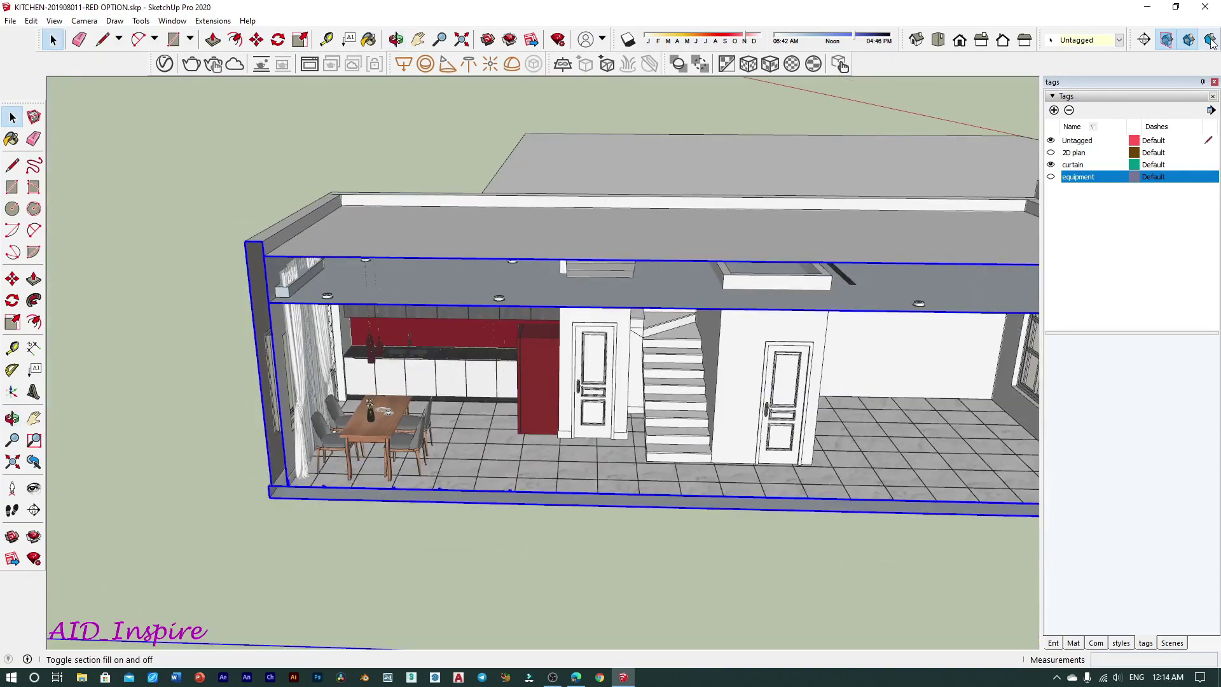
Hide the section plane display and orbit around the whole house.
click(1168, 40)
middle_drag(573, 381, 356, 499)
scroll(356, 499, down, 3)
scroll(476, 453, down, 3)
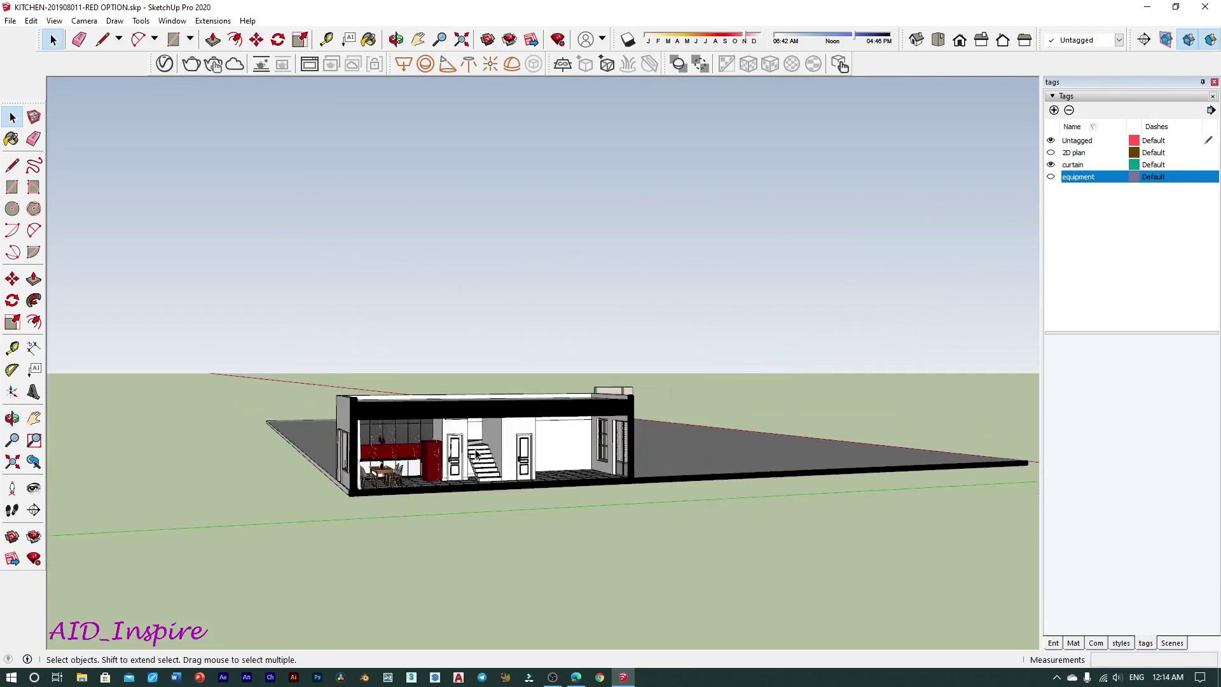
mouse_move(476, 453)
middle_down()
mouse_move(611, 507)
mouse_move(254, 466)
middle_up()
scroll(566, 456, up, 3)
scroll(566, 457, up, 3)
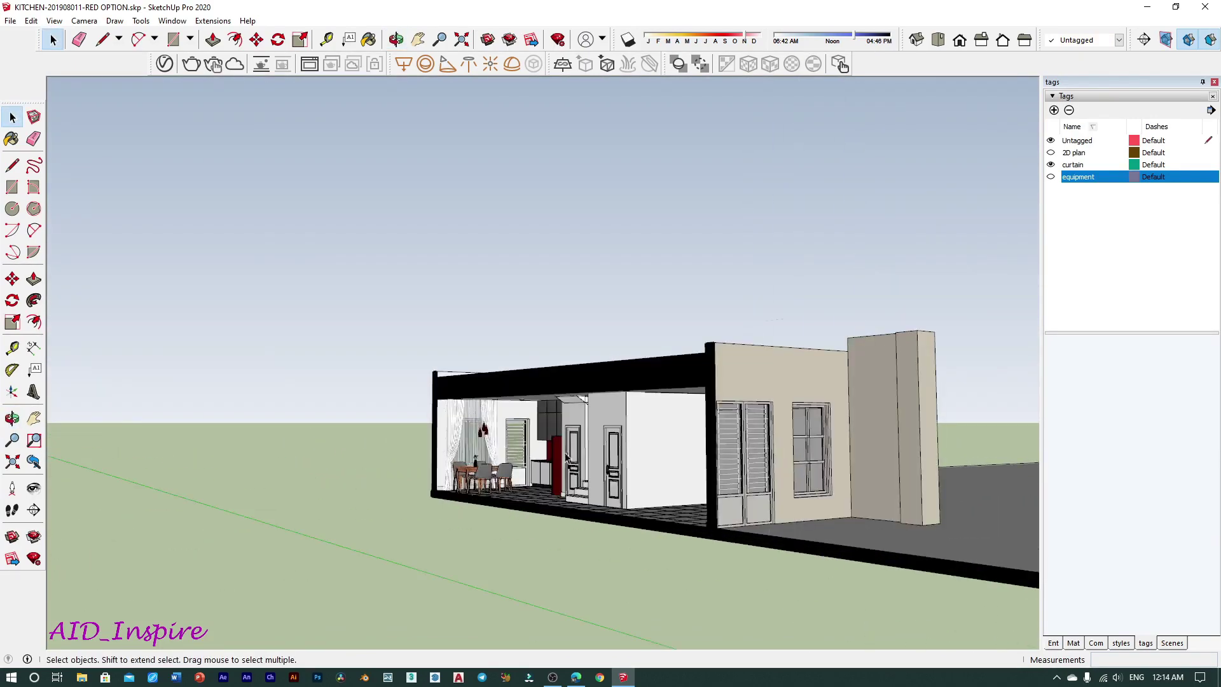
scroll(566, 456, up, 3)
scroll(712, 456, up, 3)
middle_drag(413, 478, 788, 474)
middle_drag(519, 446, 610, 384)
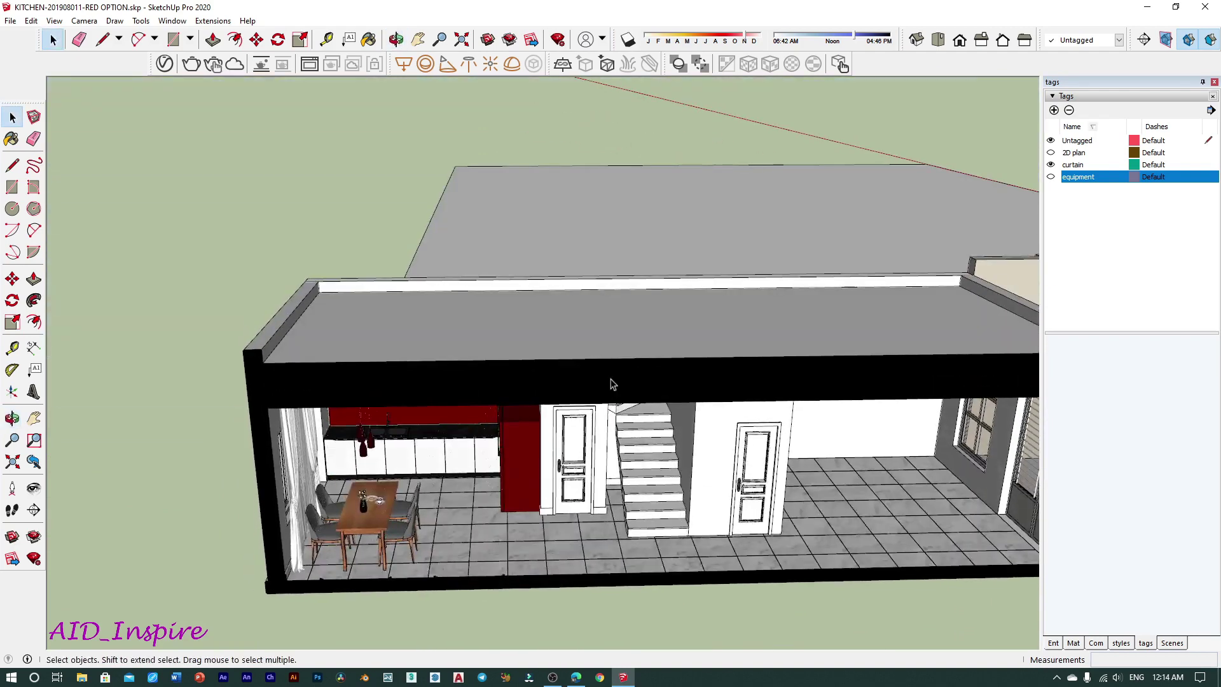
Turn section planes back on and orbit to an angled view of the dining area.
click(1166, 40)
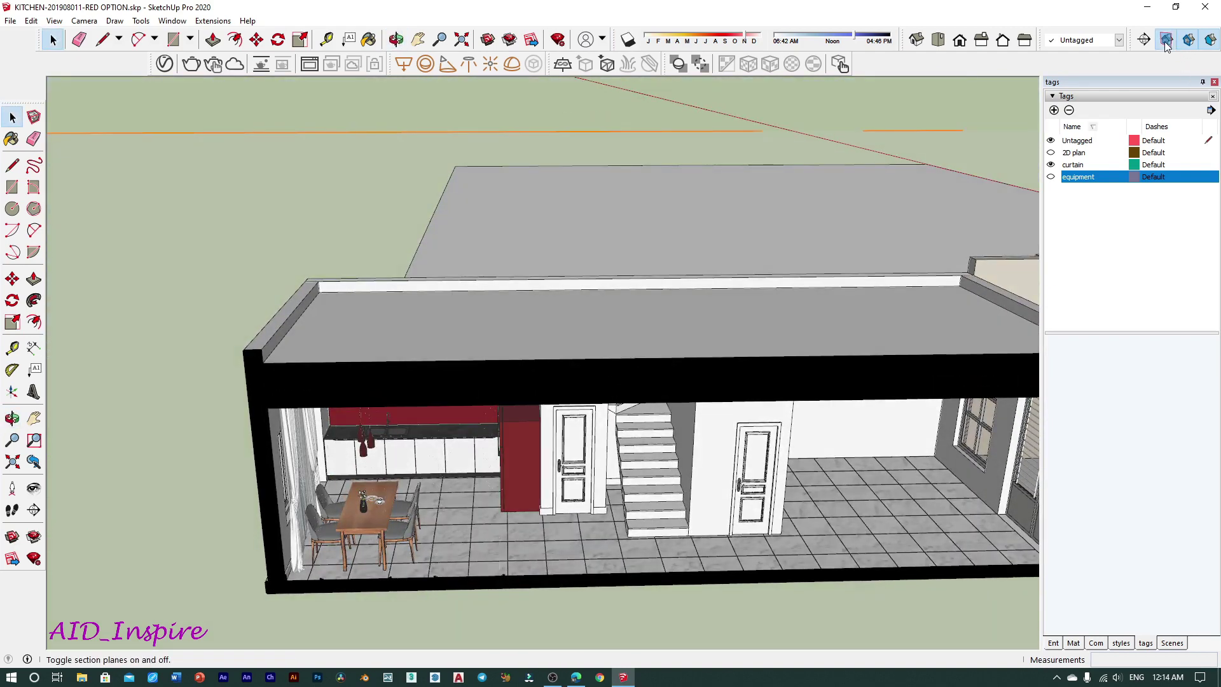
middle_drag(573, 381, 580, 307)
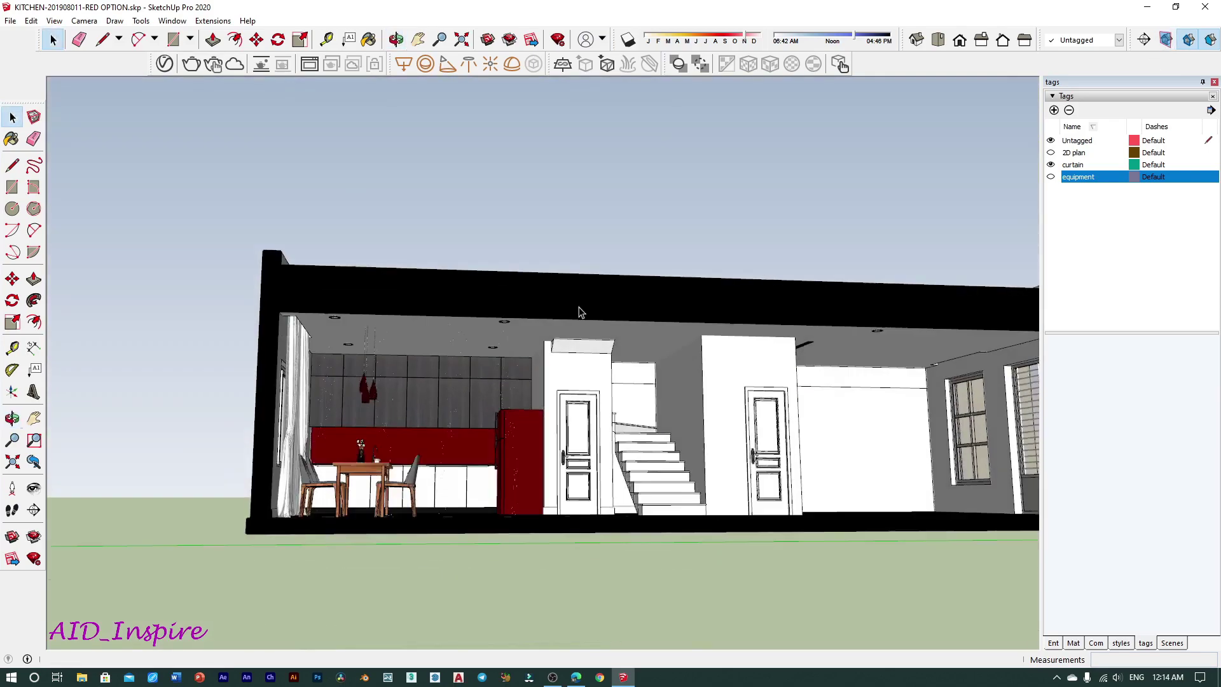
scroll(445, 447, up, 3)
scroll(445, 446, up, 2)
mouse_move(482, 443)
middle_down()
mouse_move(364, 546)
mouse_move(402, 473)
middle_up()
mouse_move(455, 415)
middle_down()
mouse_move(505, 331)
mouse_move(641, 429)
mouse_move(114, 270)
mouse_move(230, 369)
middle_up()
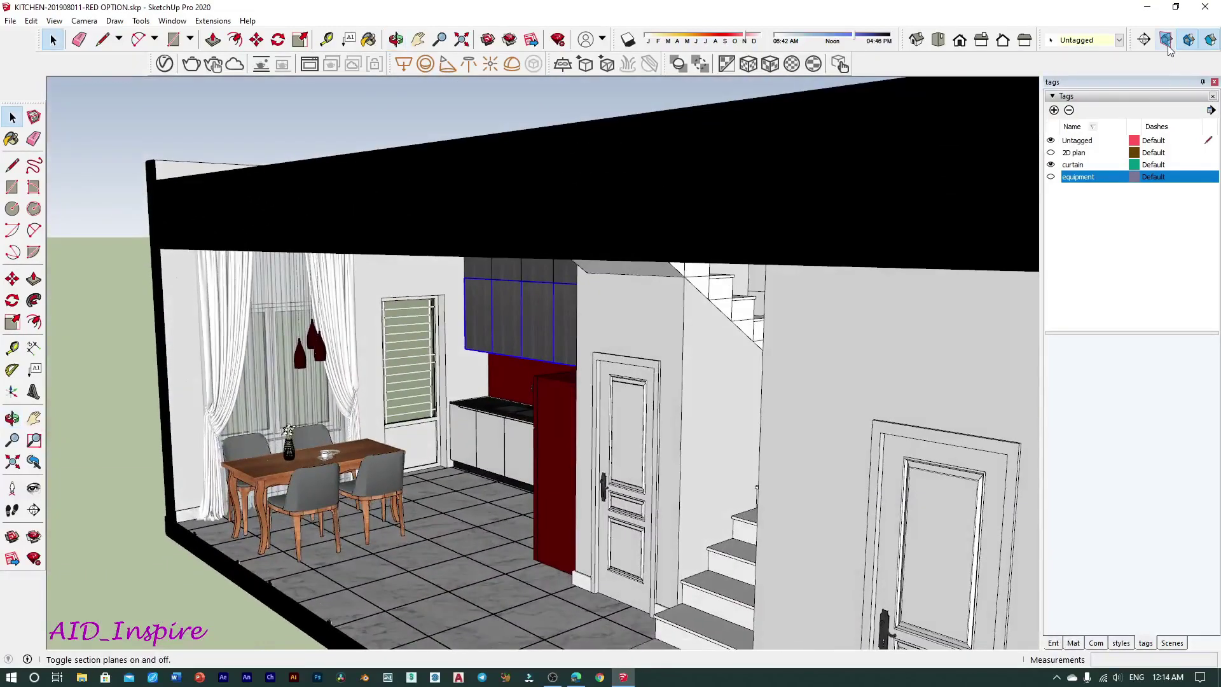
click(1166, 40)
Shift the selected section plane 27 mm sideways.
click(88, 552)
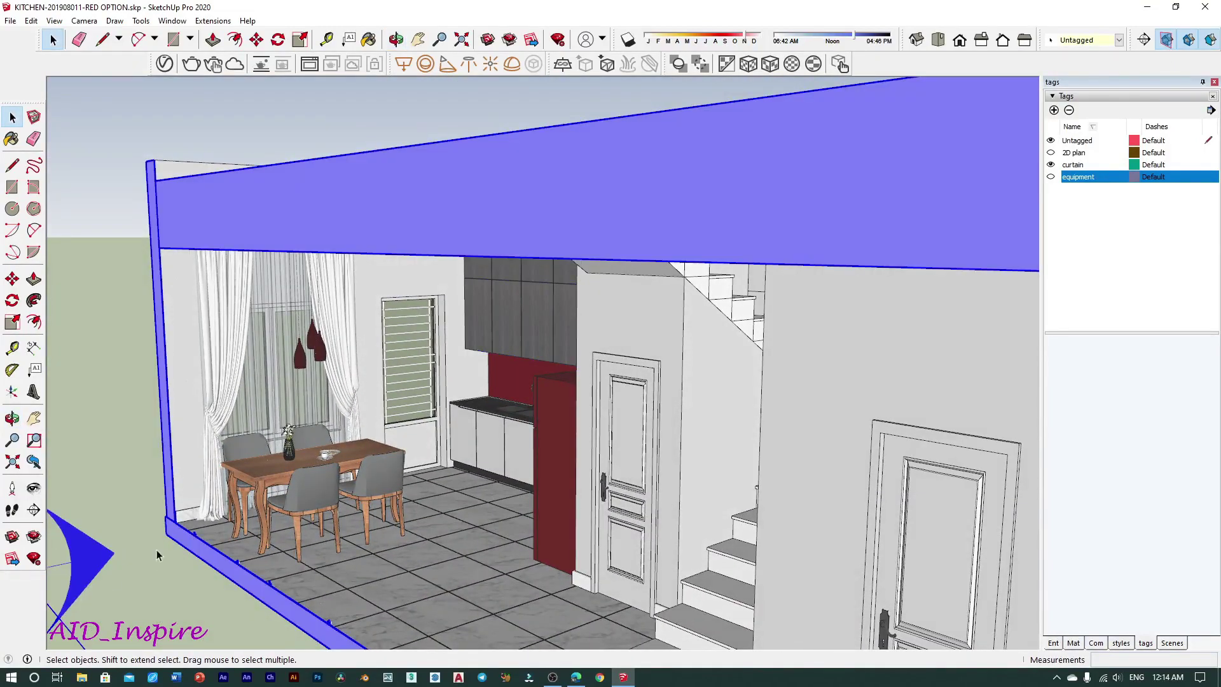
scroll(269, 525, up, 6)
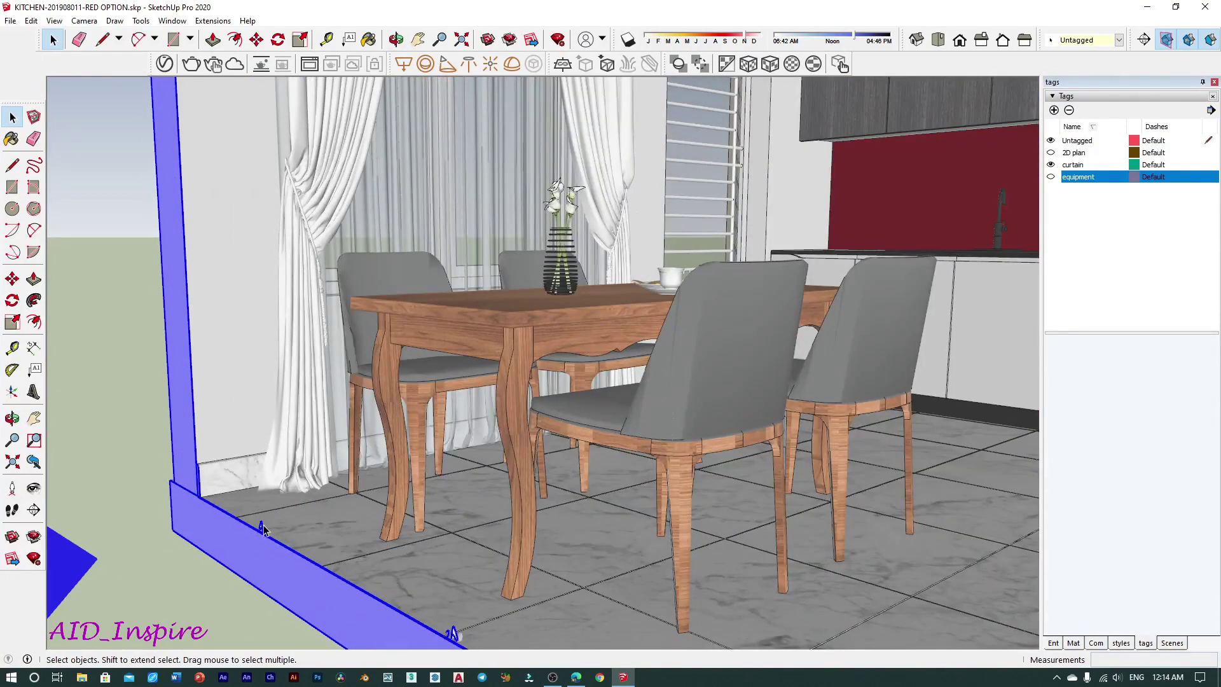
key(m)
click(240, 555)
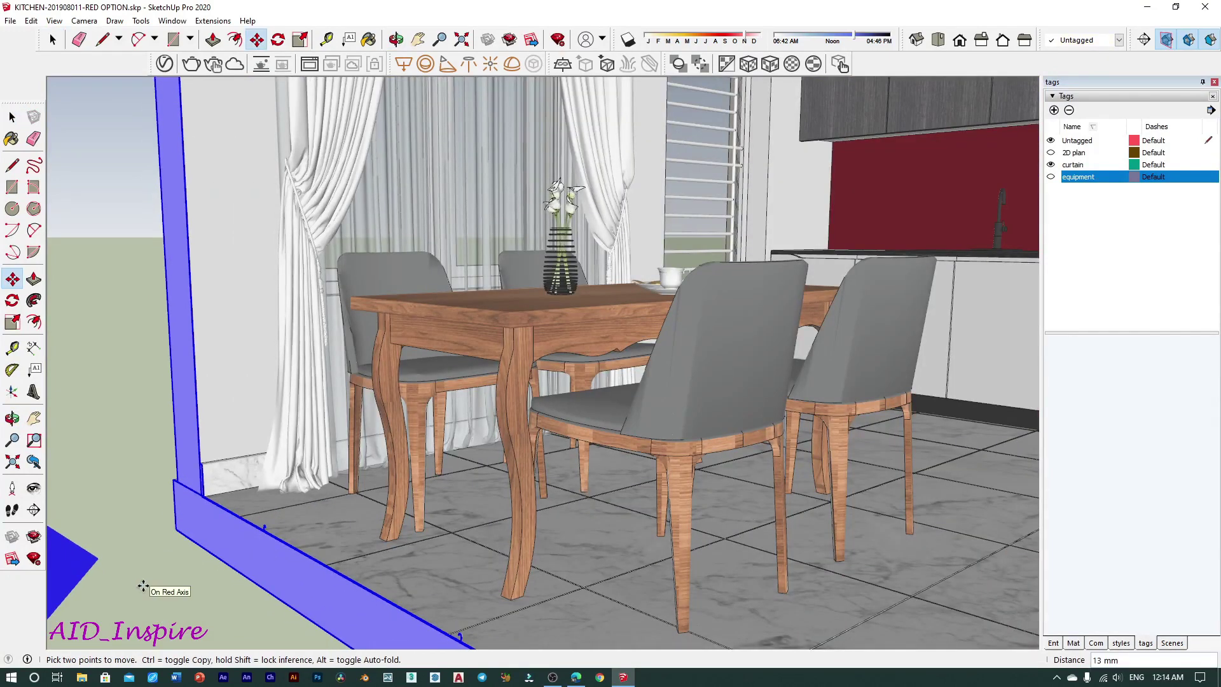
key(space)
Hide the section planes and orbit to a low frontal view into the kitchen.
mouse_move(146, 583)
middle_down()
mouse_move(547, 385)
mouse_move(1218, 102)
middle_up()
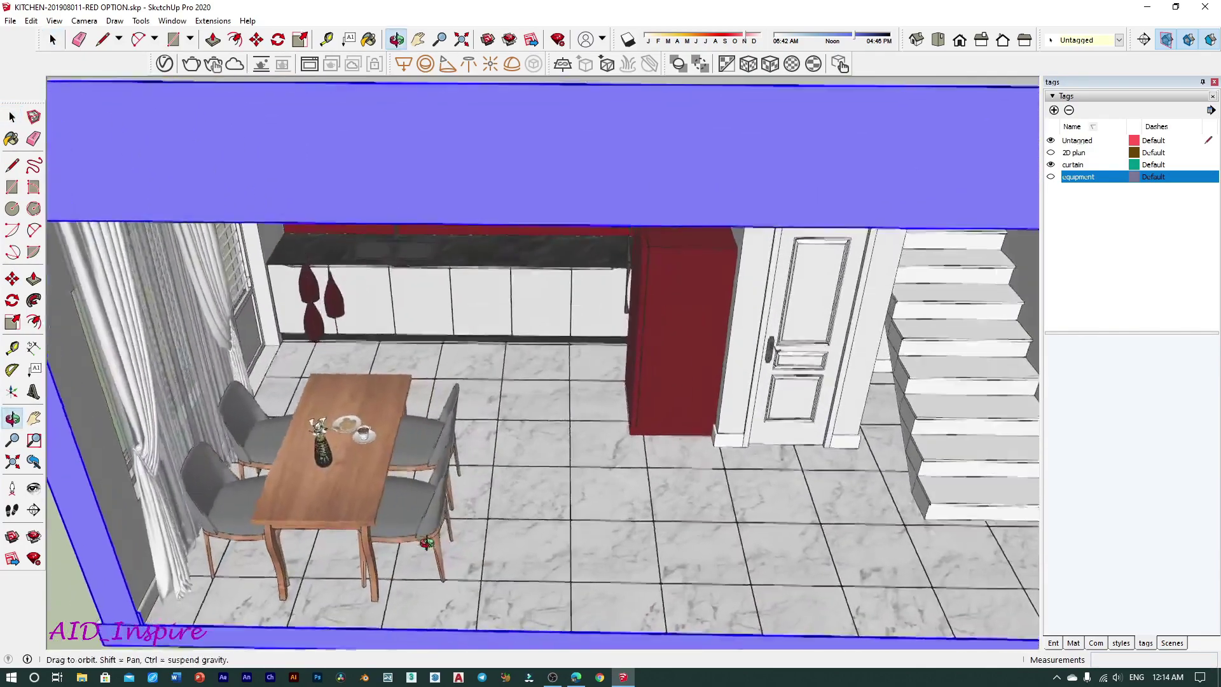
click(1166, 39)
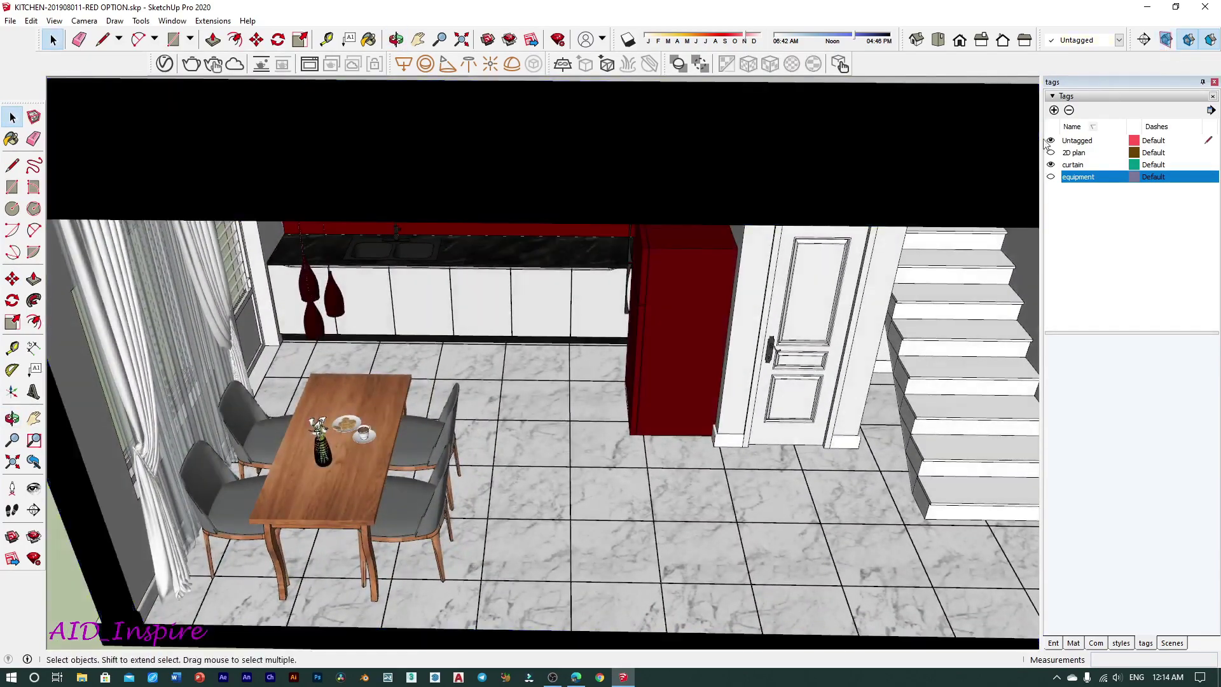
middle_drag(572, 223, 516, 343)
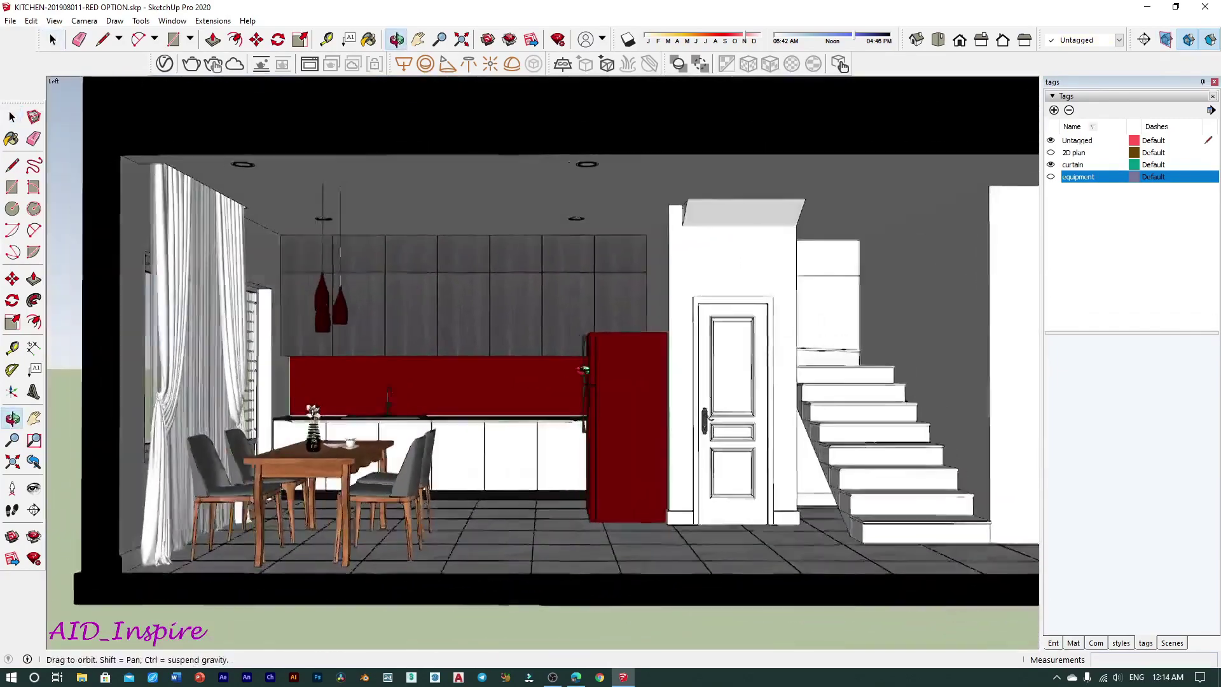
mouse_move(515, 343)
middle_down()
mouse_move(467, 375)
mouse_move(610, 423)
mouse_move(646, 422)
mouse_move(614, 423)
middle_up()
scroll(467, 374, up, 3)
scroll(467, 374, up, 2)
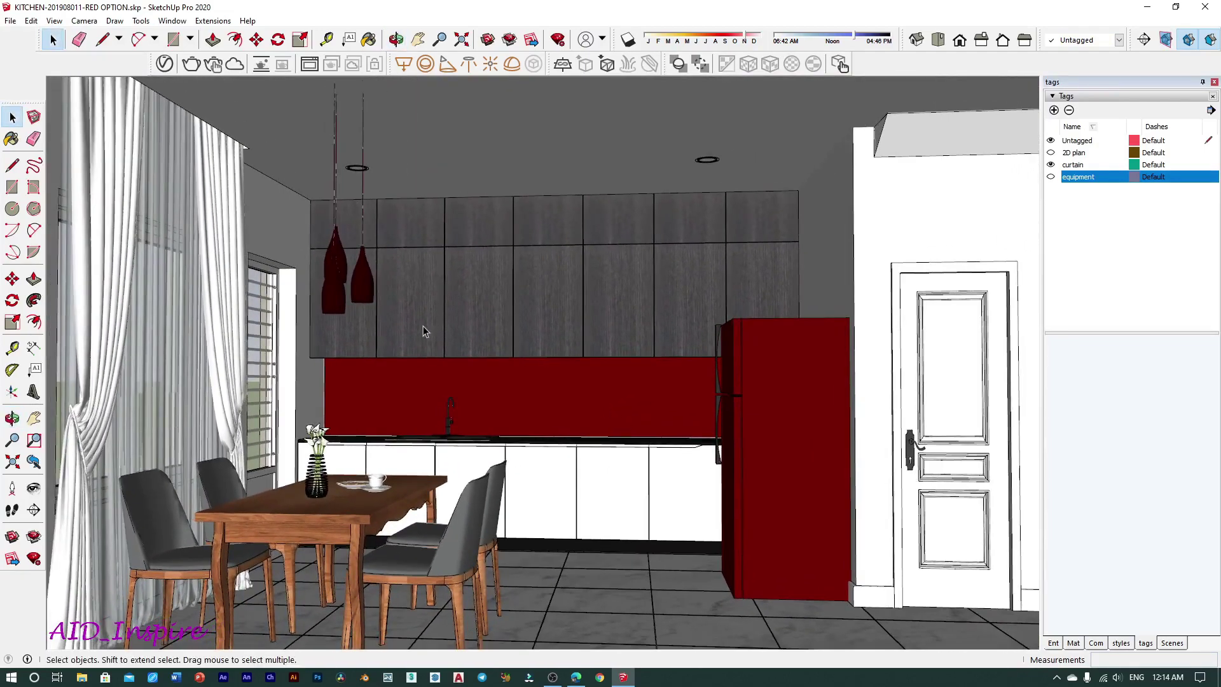
Tilt, orbit and zoom the camera to face the kitchen wall frontally.
click(32, 491)
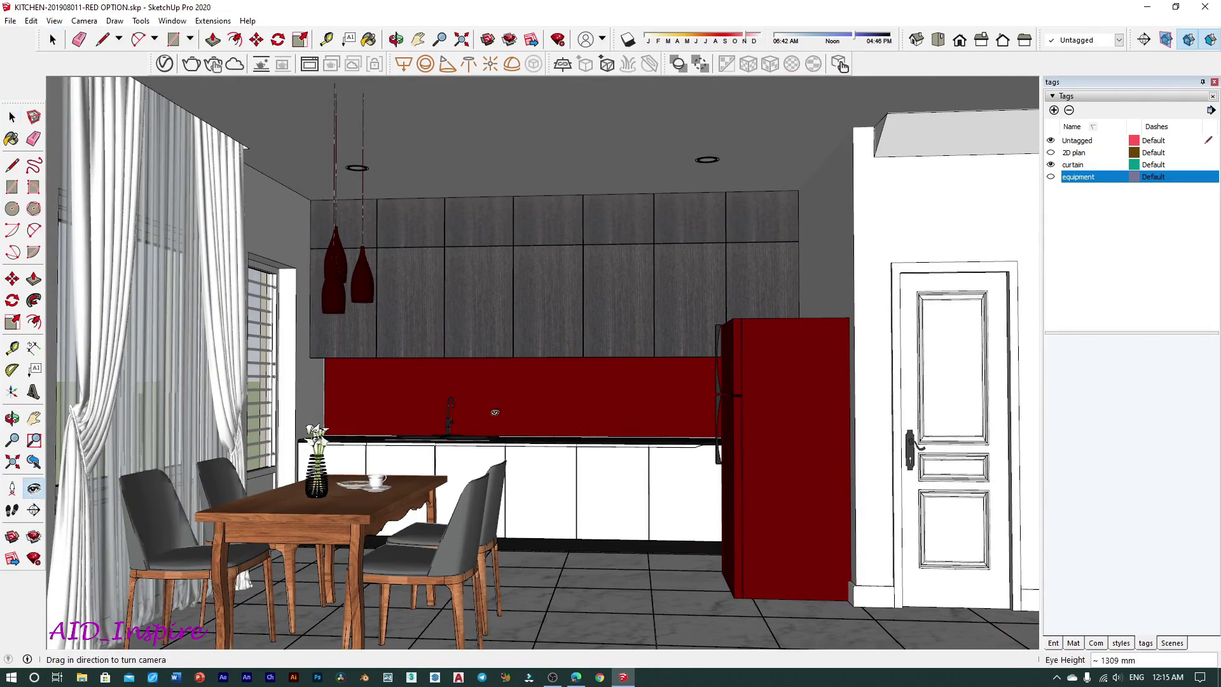
drag(495, 412, 518, 403)
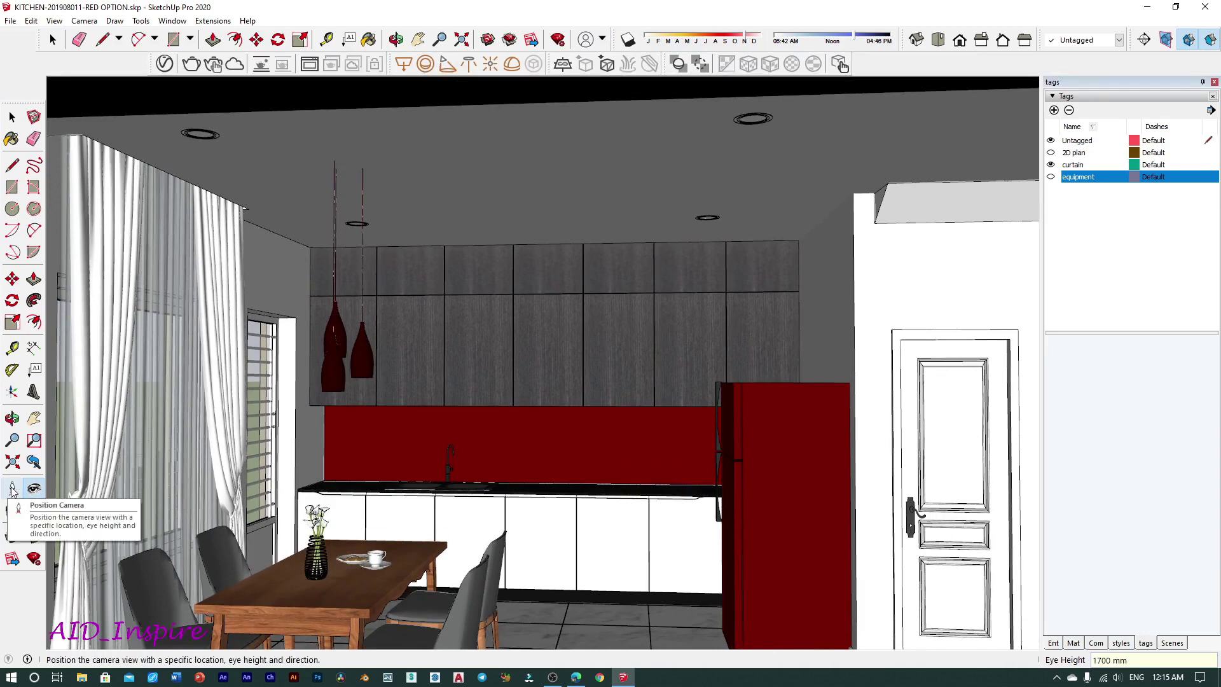
click(12, 117)
middle_drag(564, 544, 568, 534)
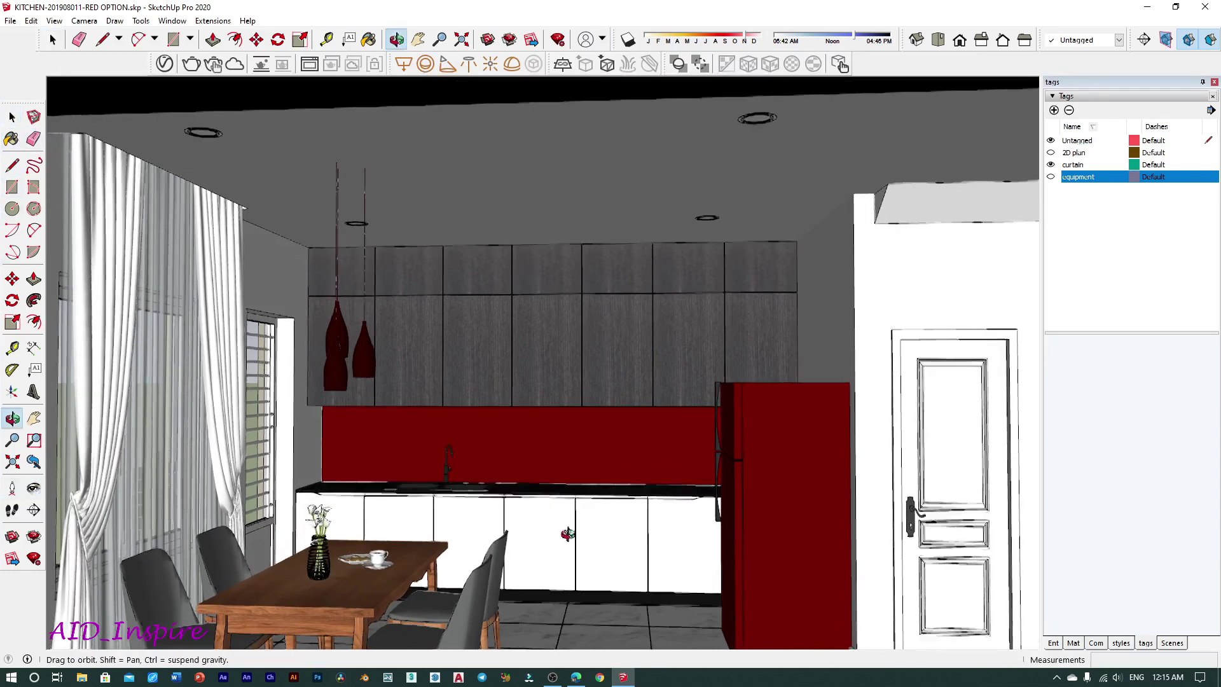
scroll(568, 534, down, 2)
scroll(540, 547, down, 2)
scroll(496, 562, down, 2)
scroll(447, 581, down, 3)
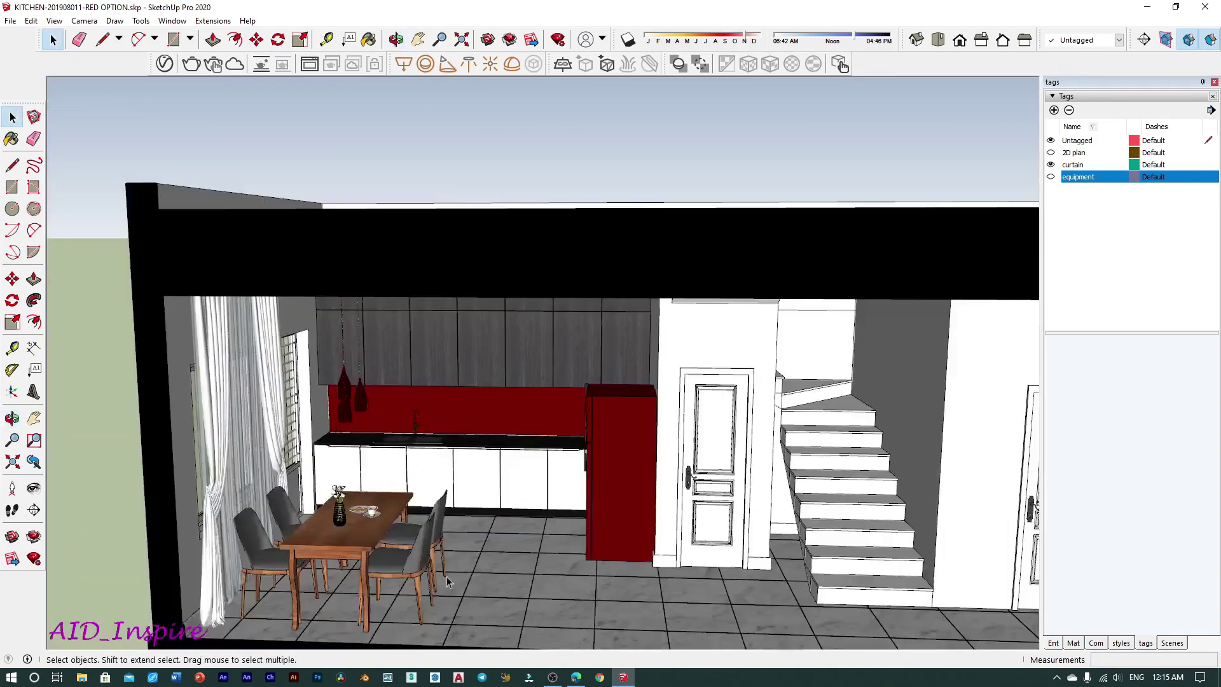
scroll(447, 580, up, 2)
scroll(457, 573, up, 2)
scroll(470, 559, up, 2)
scroll(488, 540, up, 3)
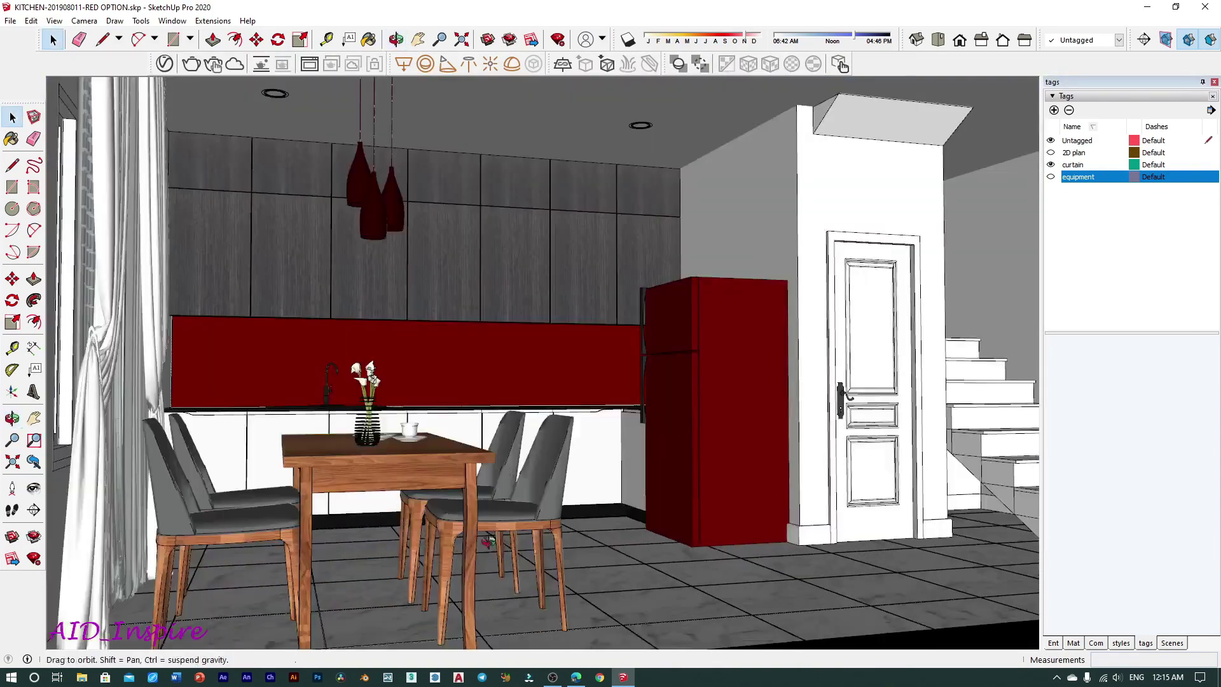
middle_drag(488, 540, 490, 494)
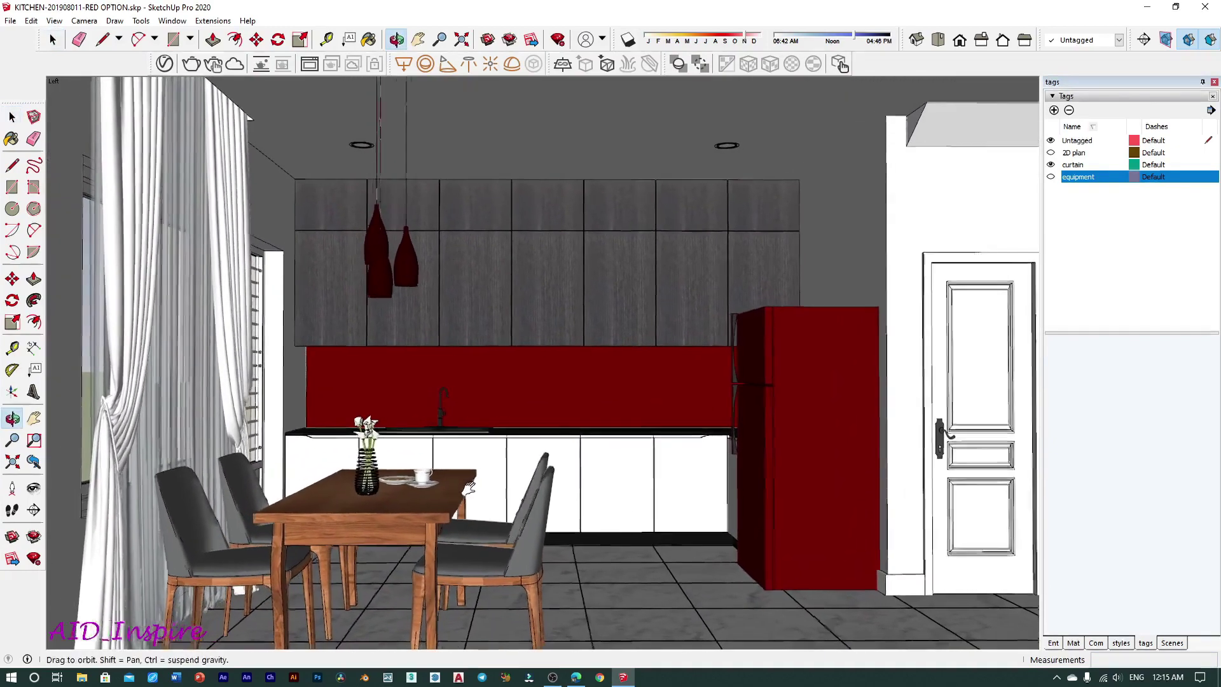
Set eye height to 1700 then 1200 mm and aim at the table and kitchen.
click(33, 488)
drag(565, 452, 679, 441)
text(1700)
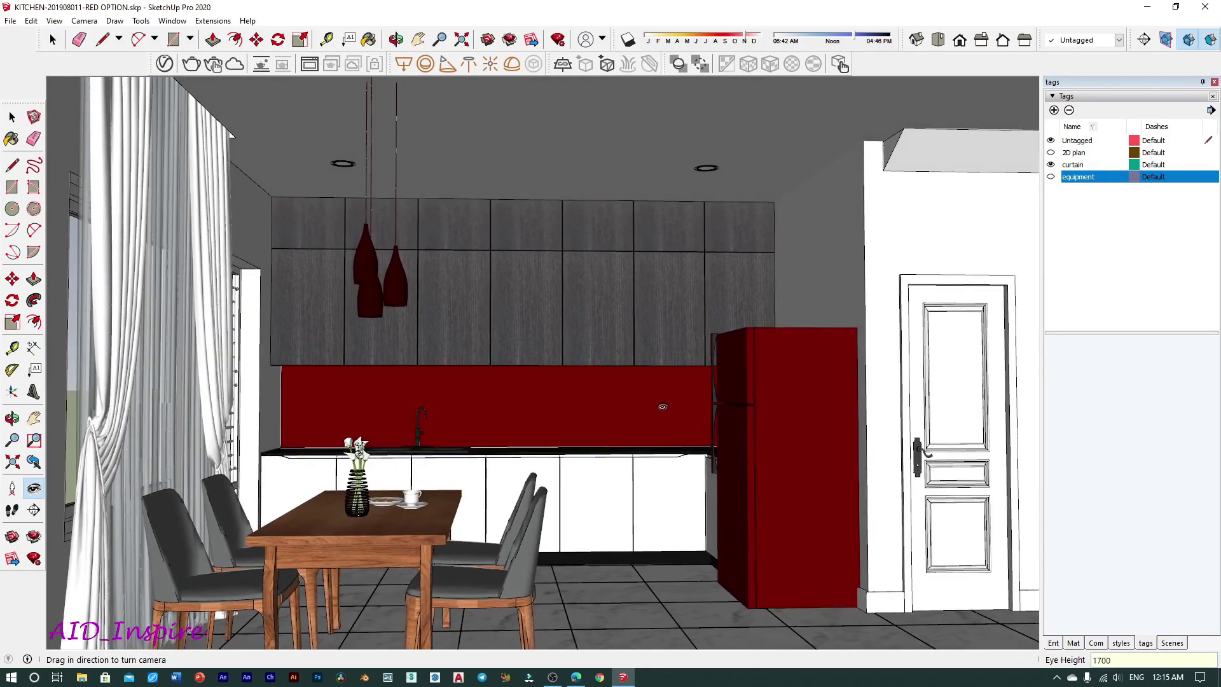
key(Return)
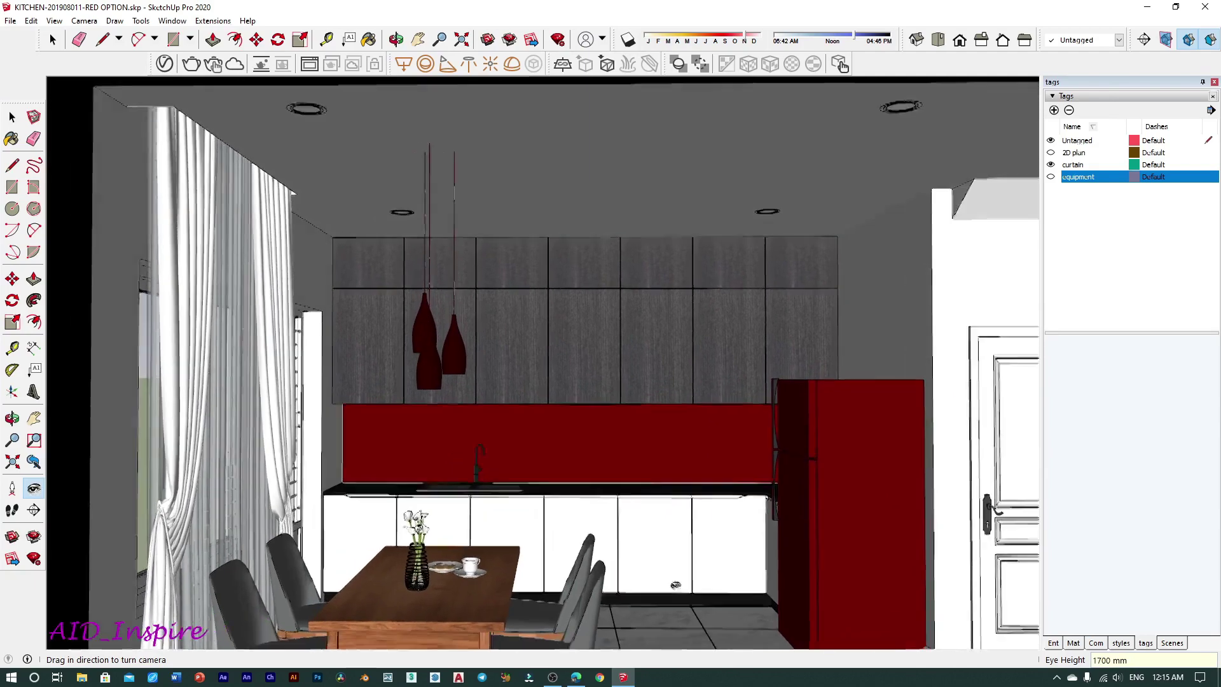
mouse_move(486, 603)
mouse_down()
mouse_move(680, 683)
mouse_move(693, 623)
mouse_up()
text(1200)
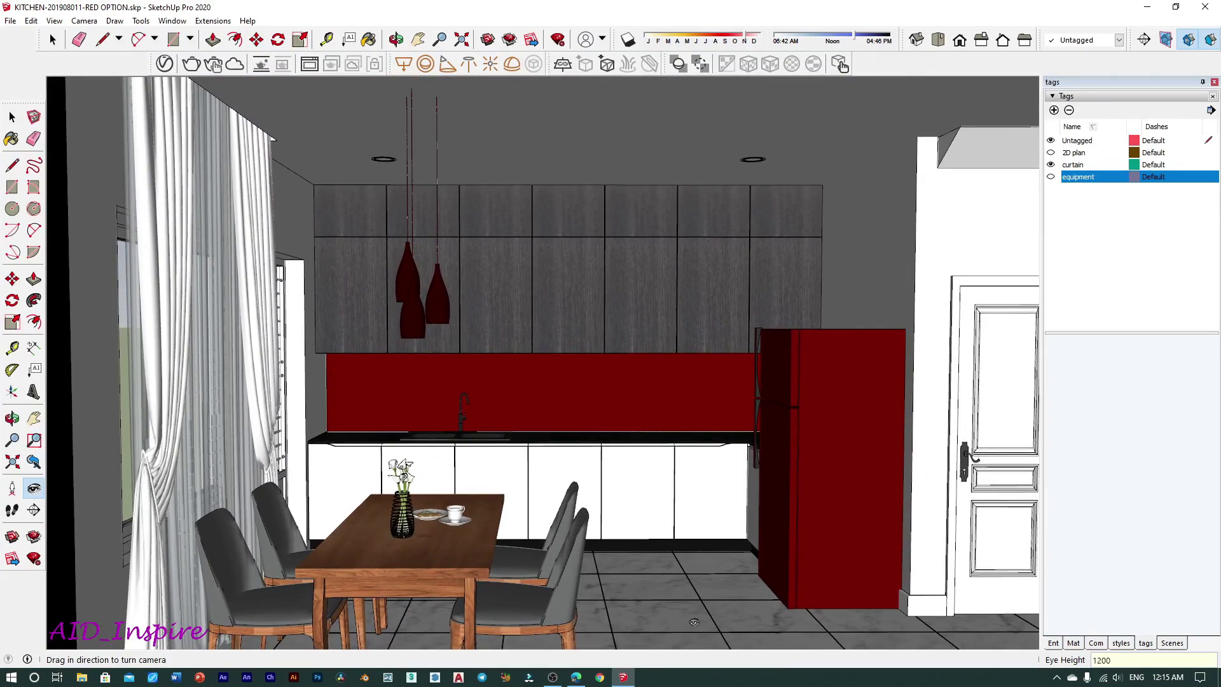
key(Return)
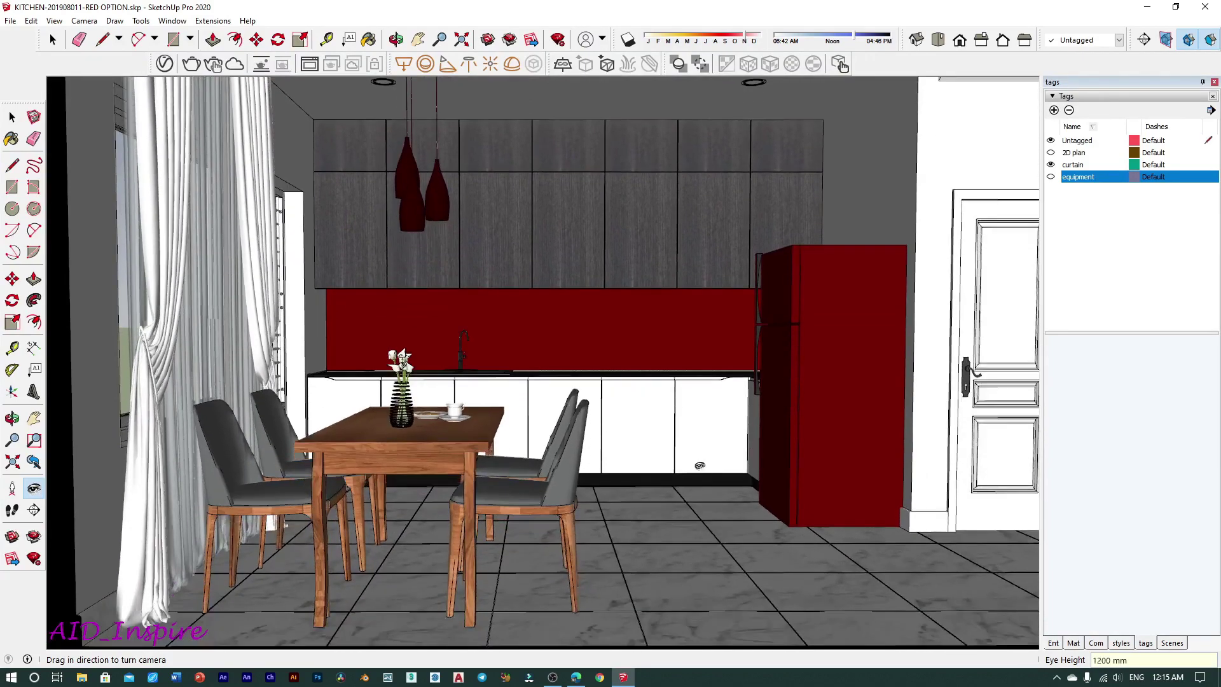
drag(700, 465, 749, 379)
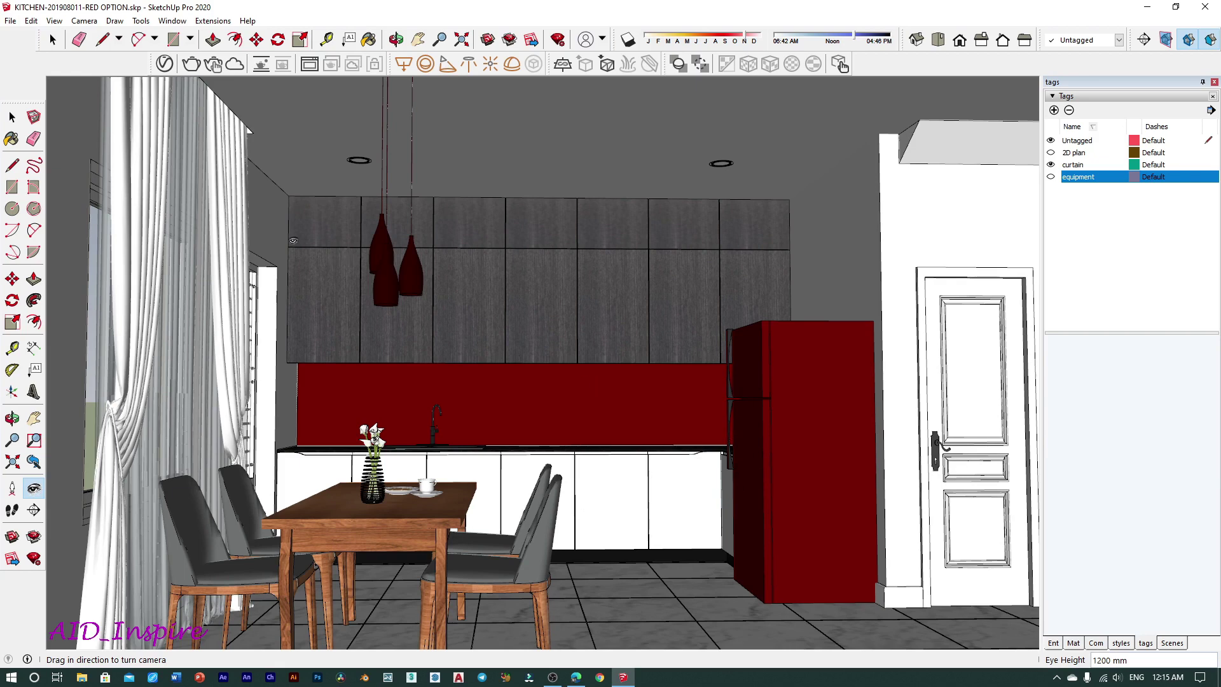
In V-Ray render settings, enable Safe Frame and set a 5:4 Landscape output.
click(164, 63)
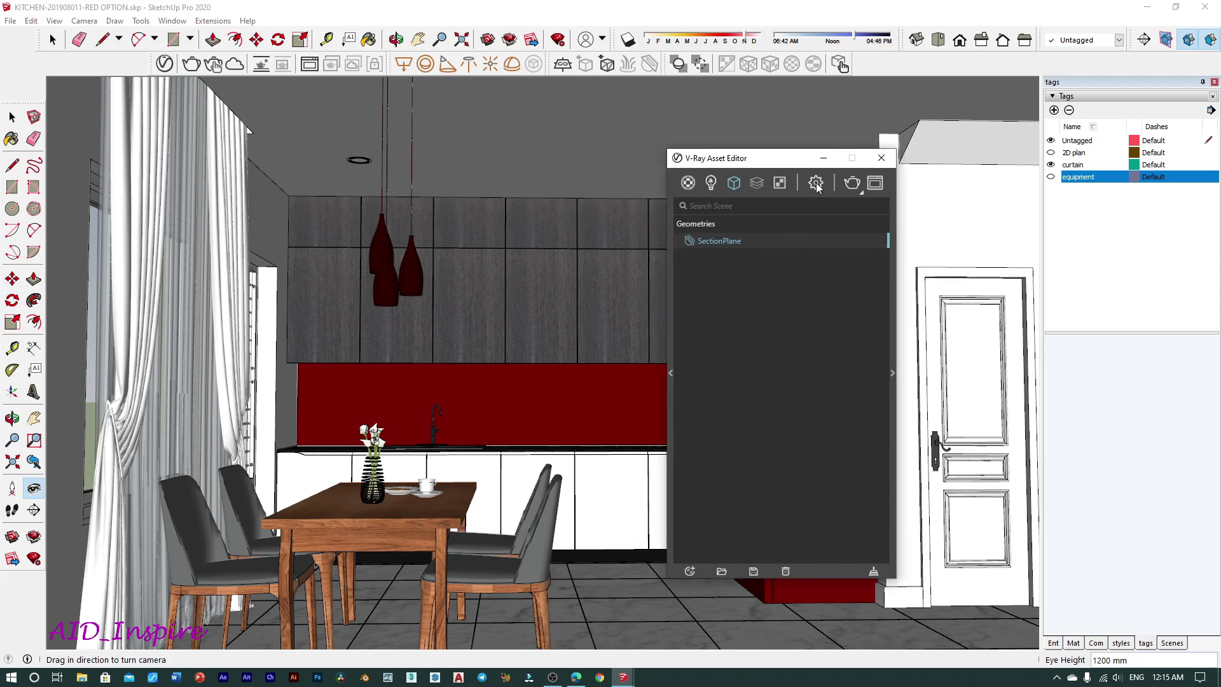
click(816, 185)
drag(758, 164, 828, 151)
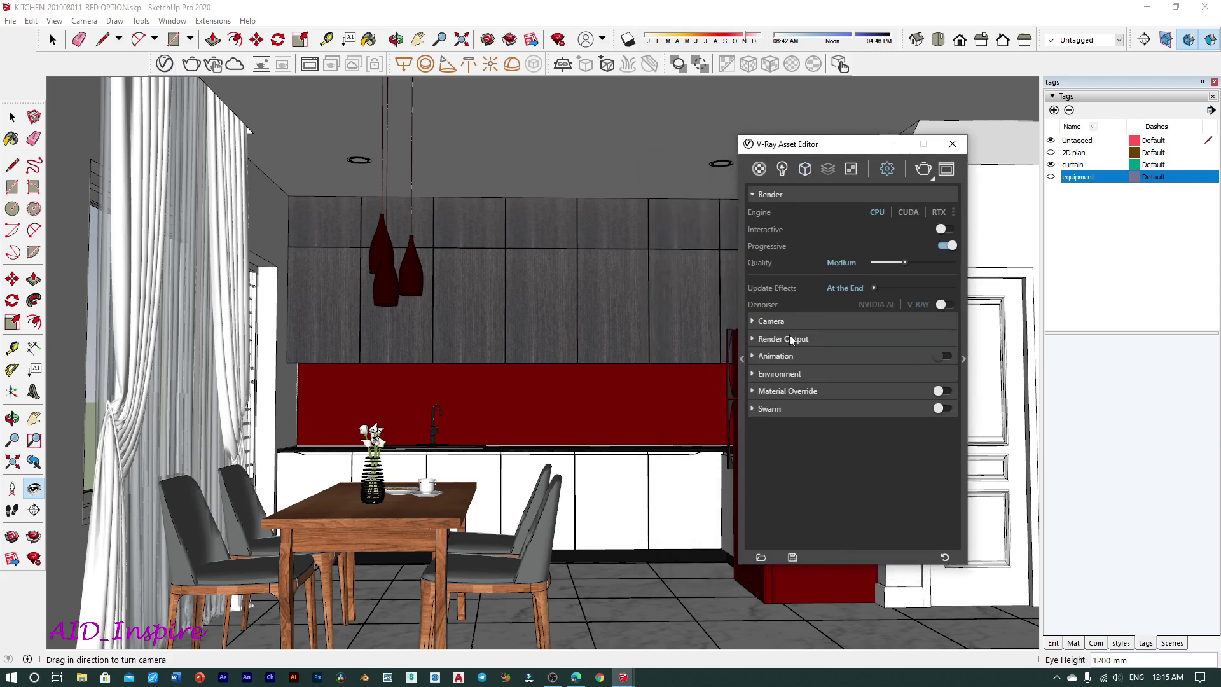
click(758, 344)
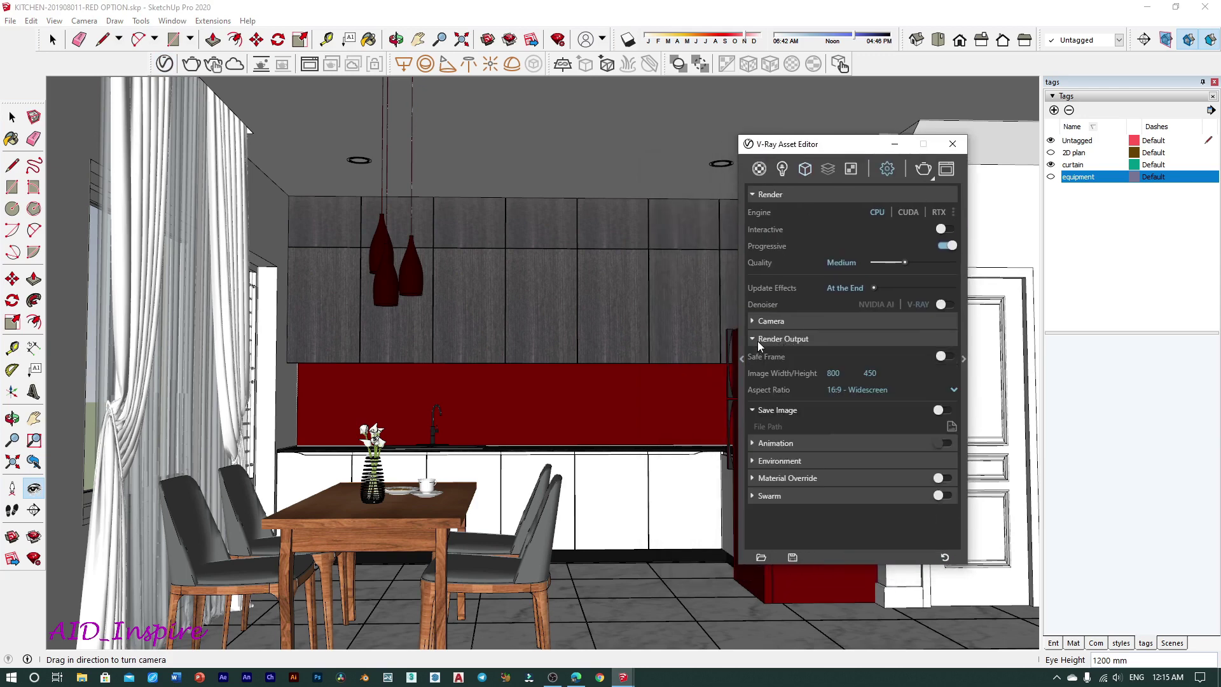
click(948, 357)
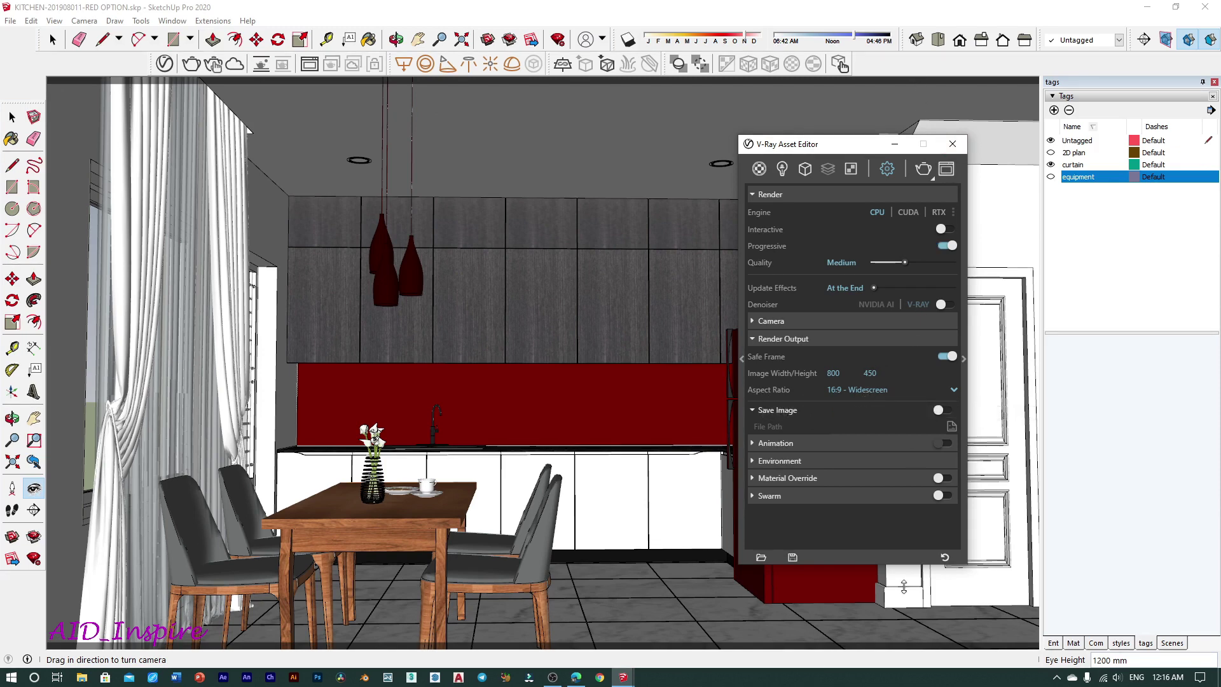
click(855, 392)
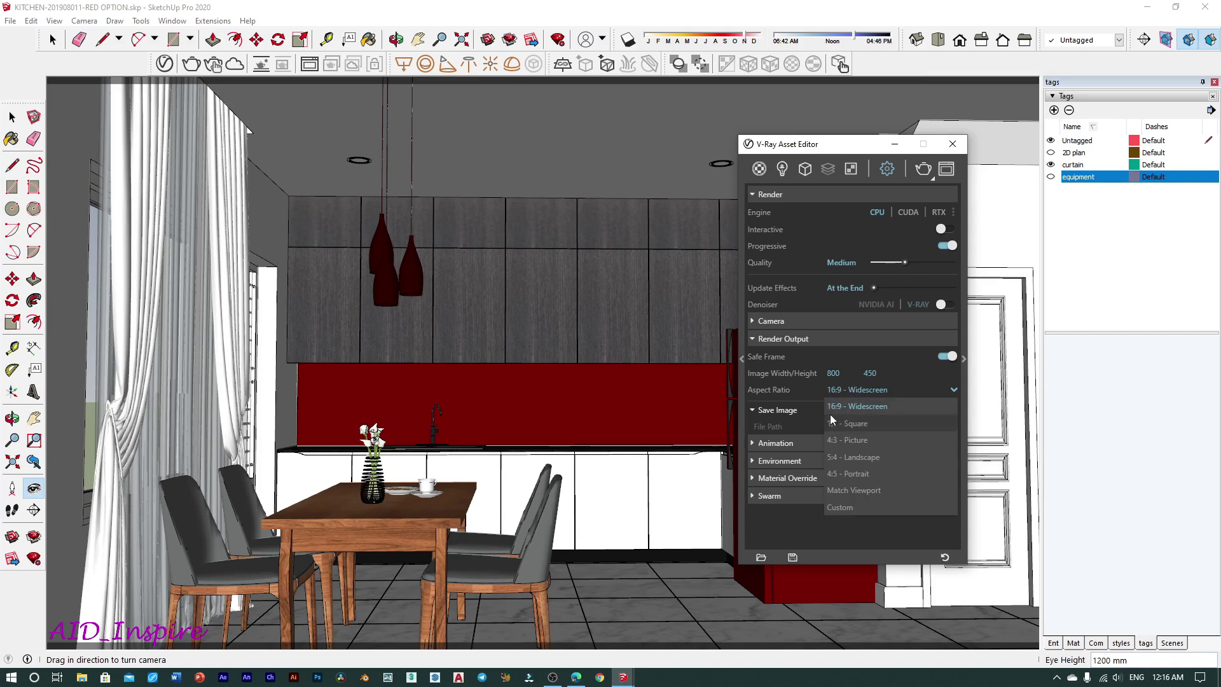
click(882, 464)
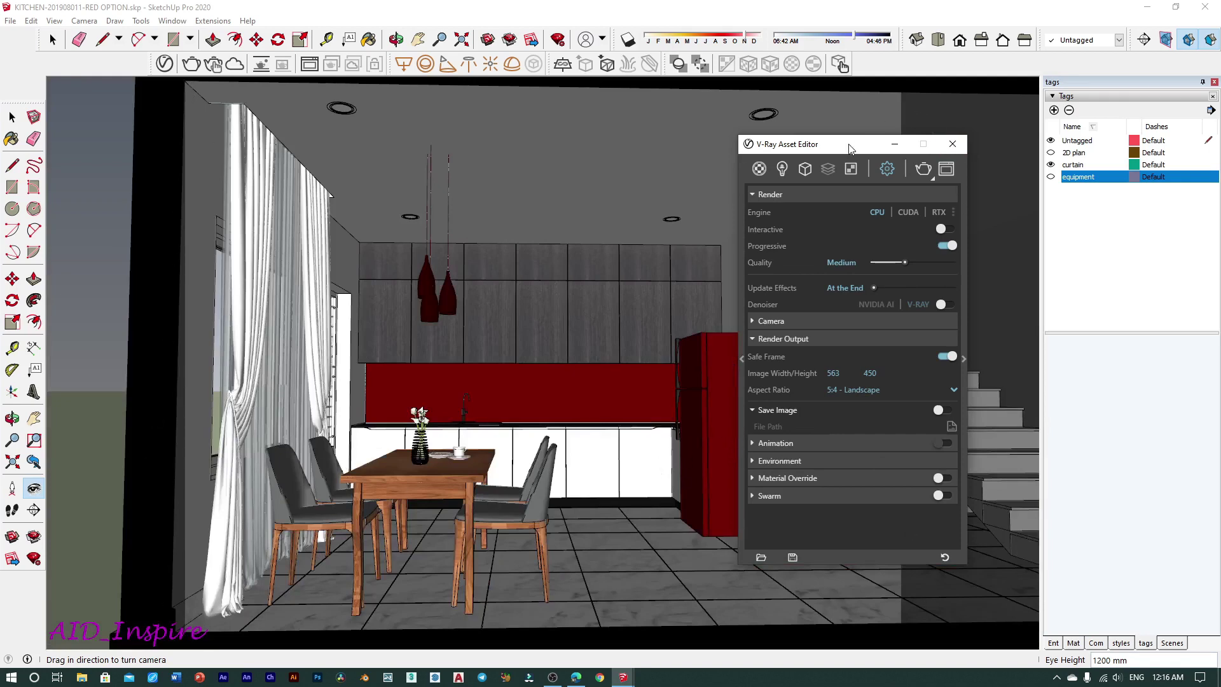
drag(849, 146, 1115, 173)
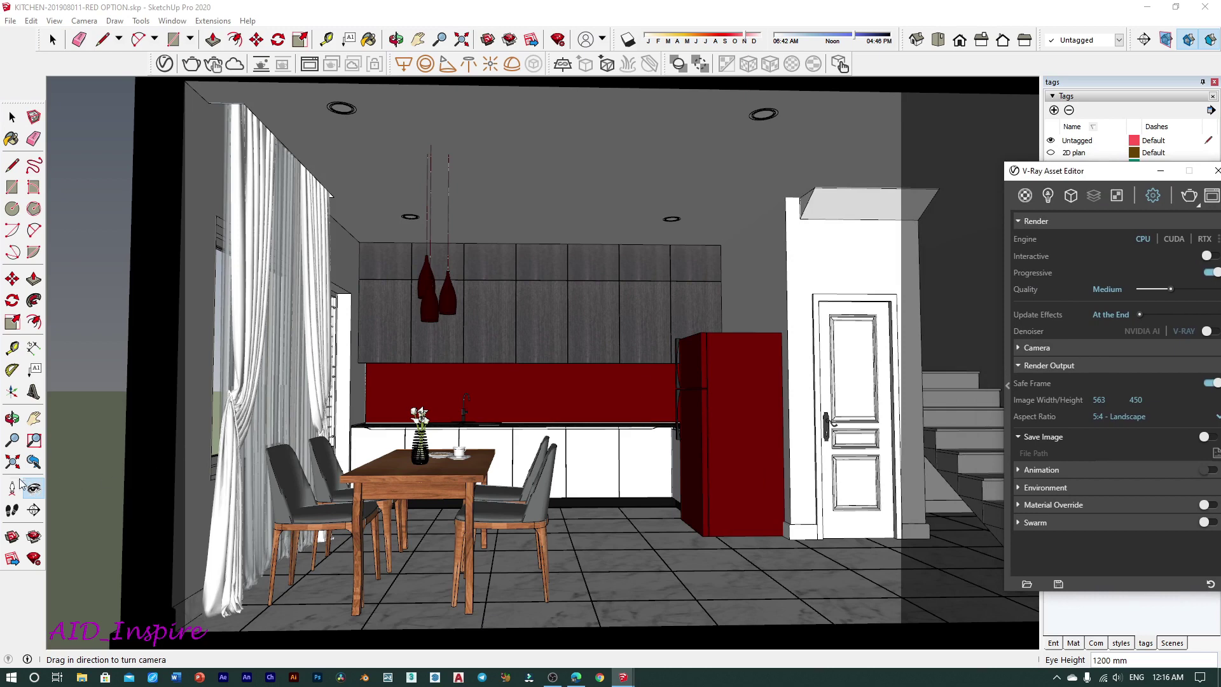
Set the camera field of view to 35°.
click(12, 439)
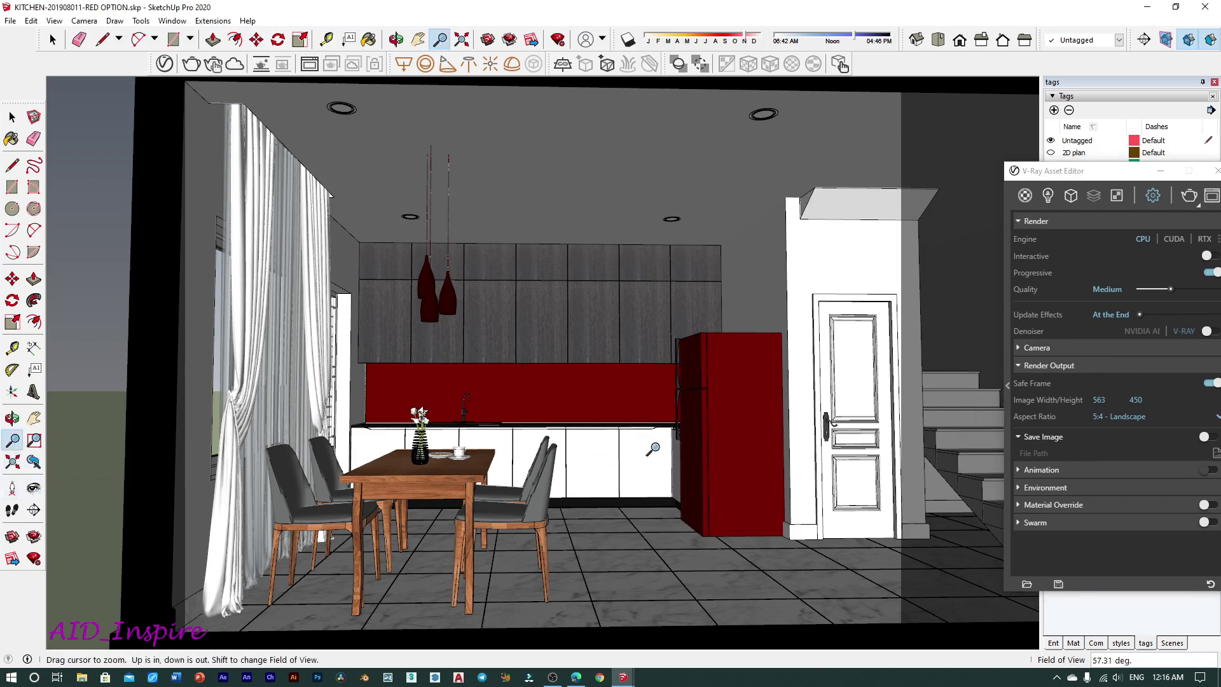
text(35)
key(Return)
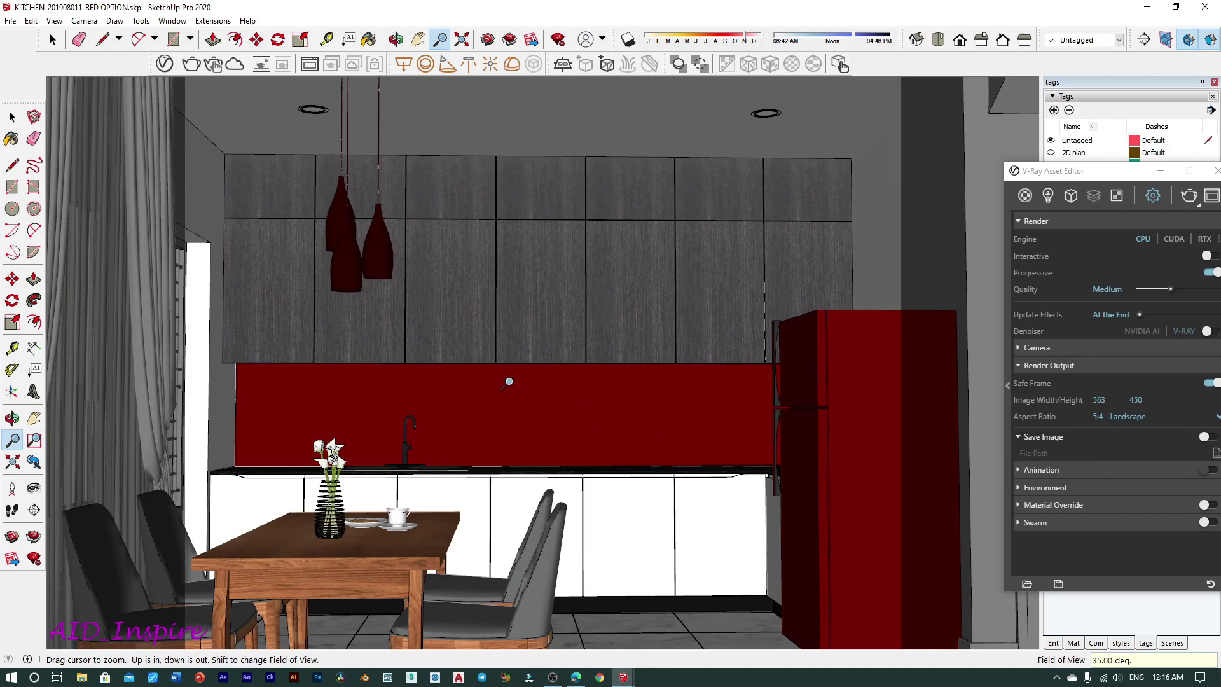
drag(508, 382, 514, 416)
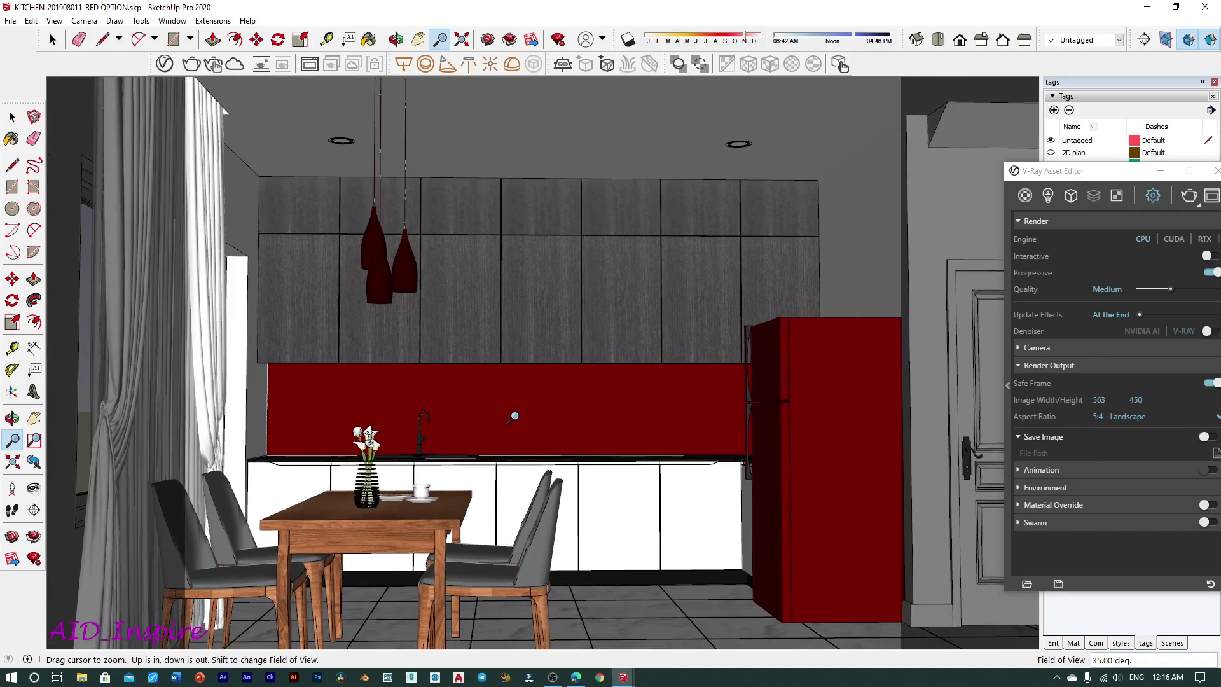
Set a 1200 mm eye height and turn the camera toward the cabinets.
click(33, 487)
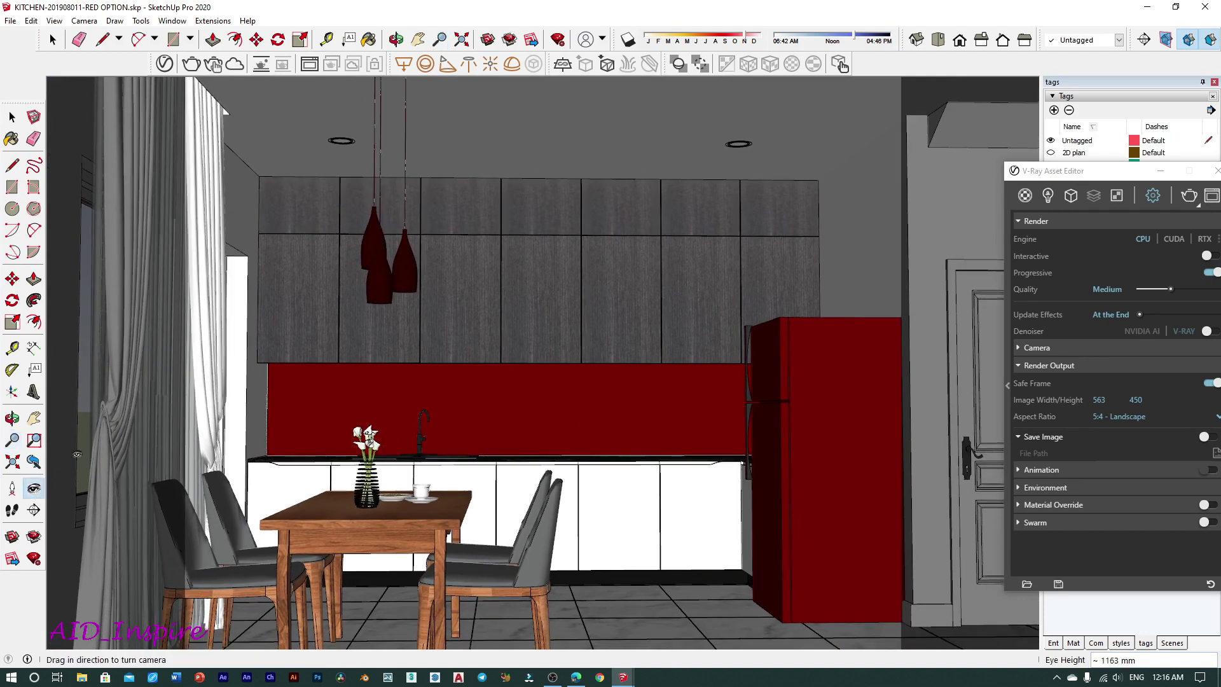
text(1200)
key(Return)
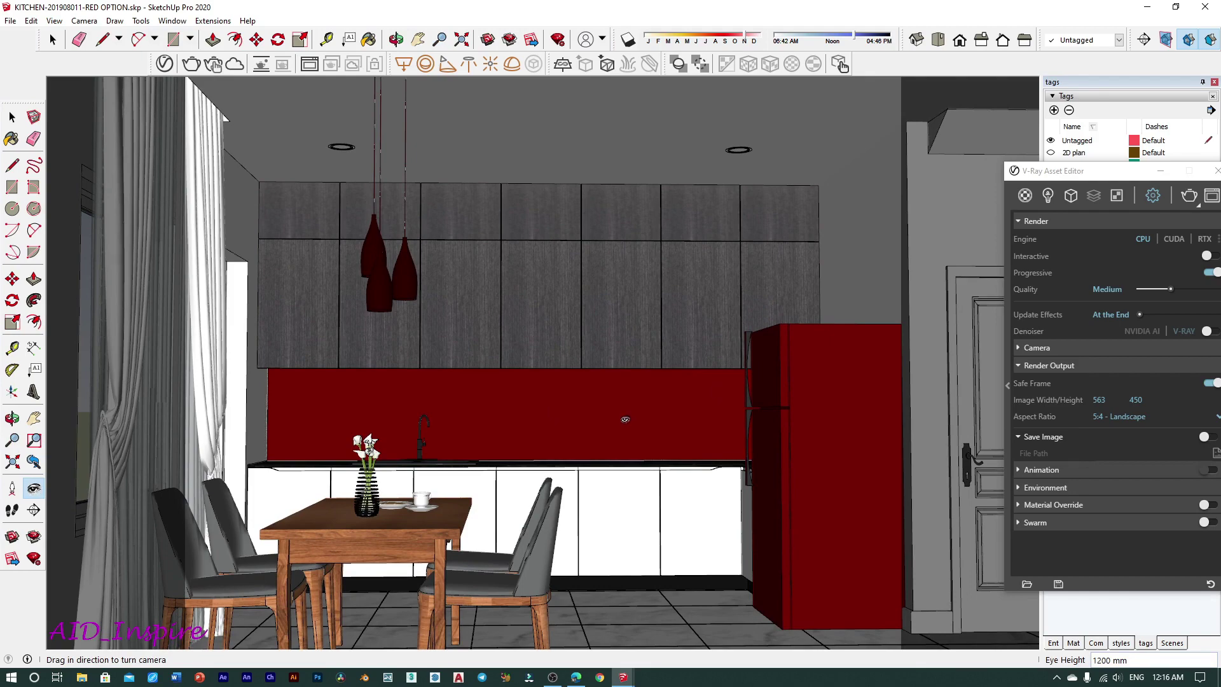
drag(673, 441, 651, 437)
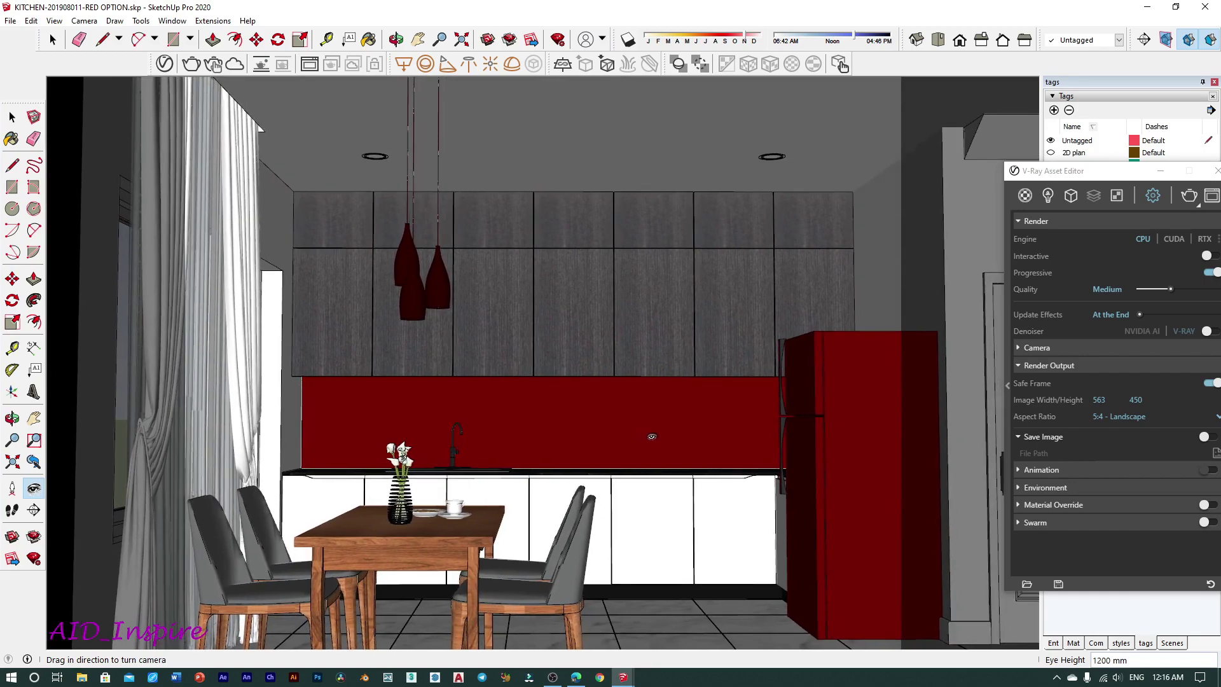
drag(543, 287, 549, 313)
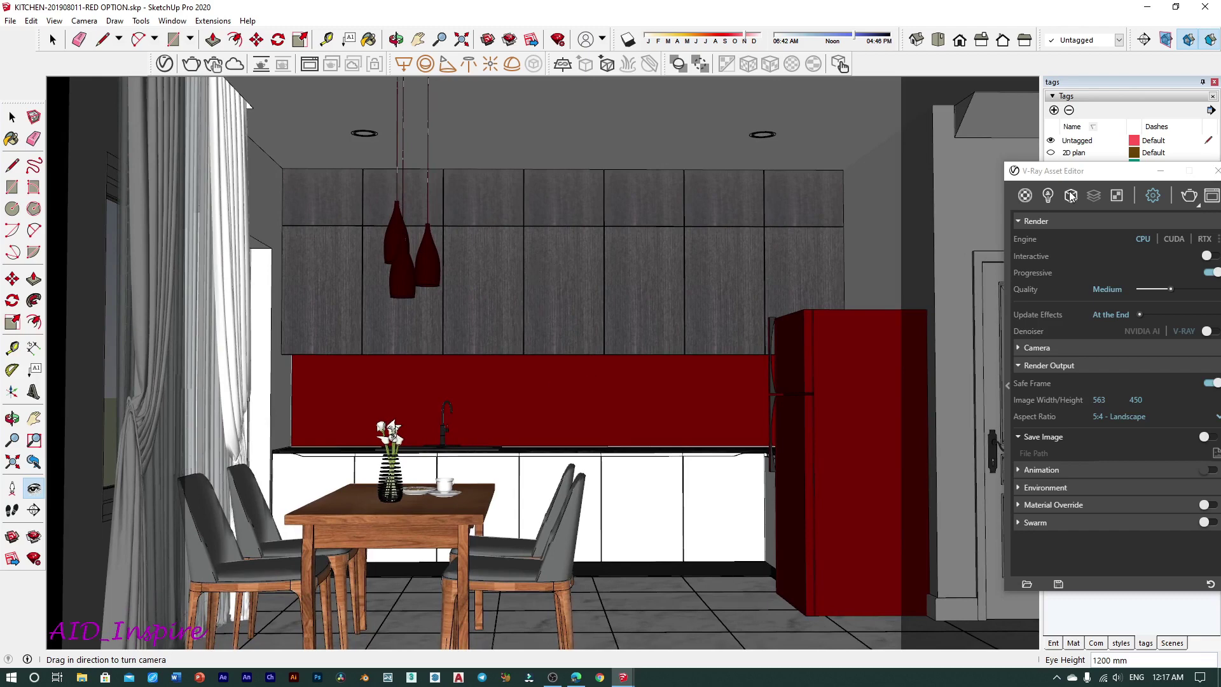
drag(1068, 170, 618, 179)
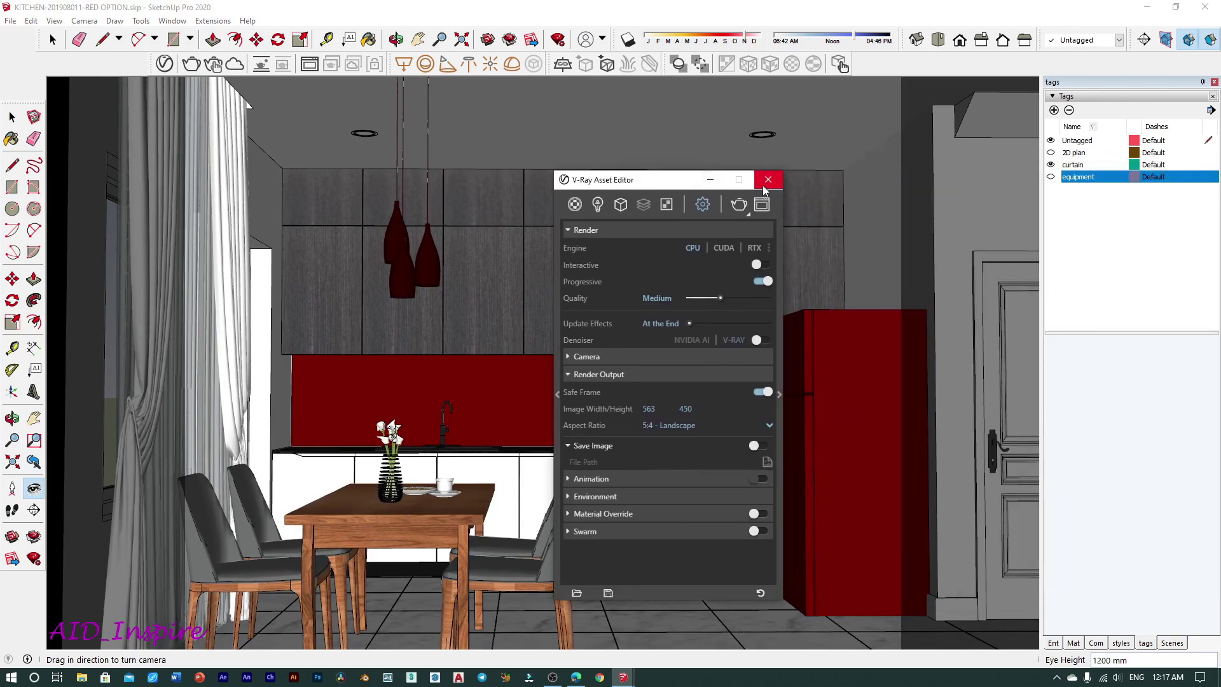
Close the V-Ray settings and switch the camera to Two-Point Perspective.
click(765, 185)
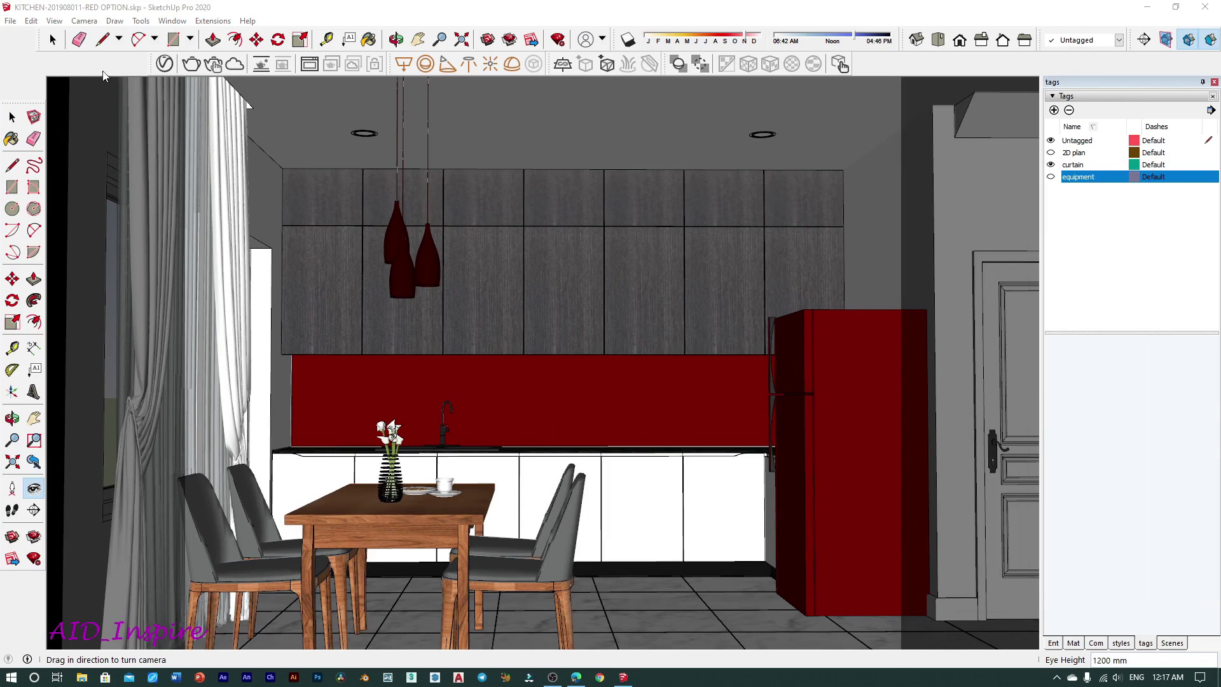
click(82, 21)
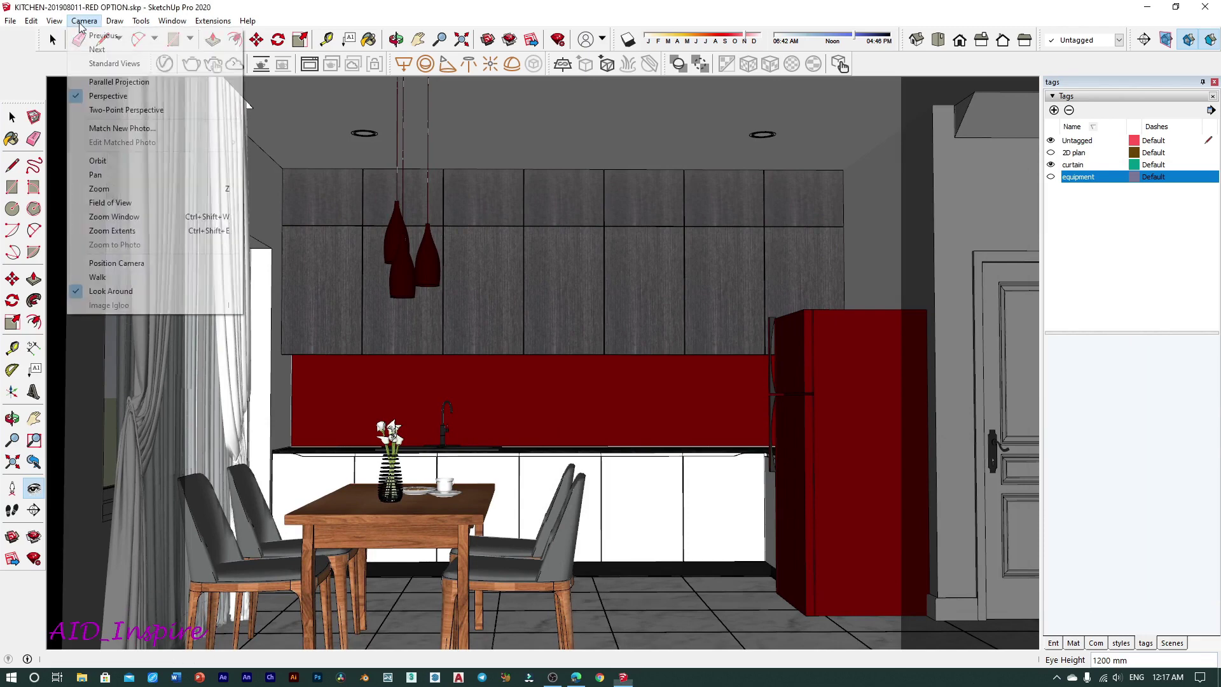
click(124, 110)
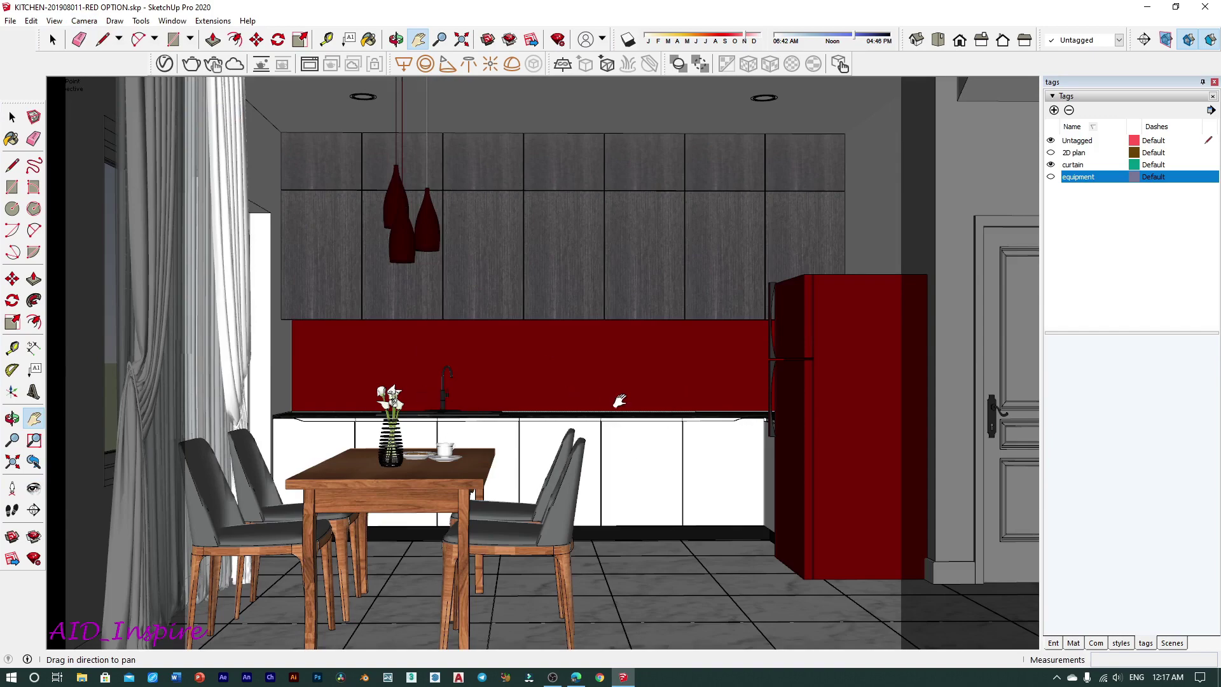
Pan the view to centre the cabinets, fridge and dining set.
mouse_move(580, 346)
mouse_down()
mouse_move(678, 360)
mouse_move(592, 373)
mouse_move(579, 408)
mouse_up()
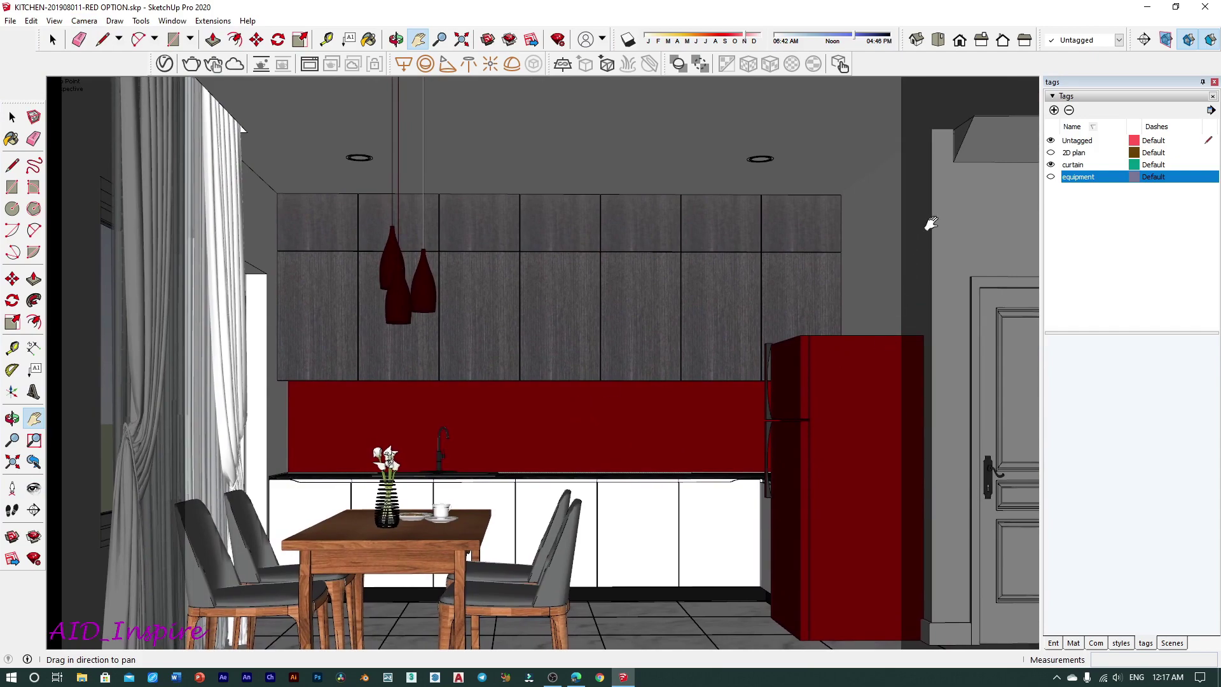
drag(901, 169, 886, 285)
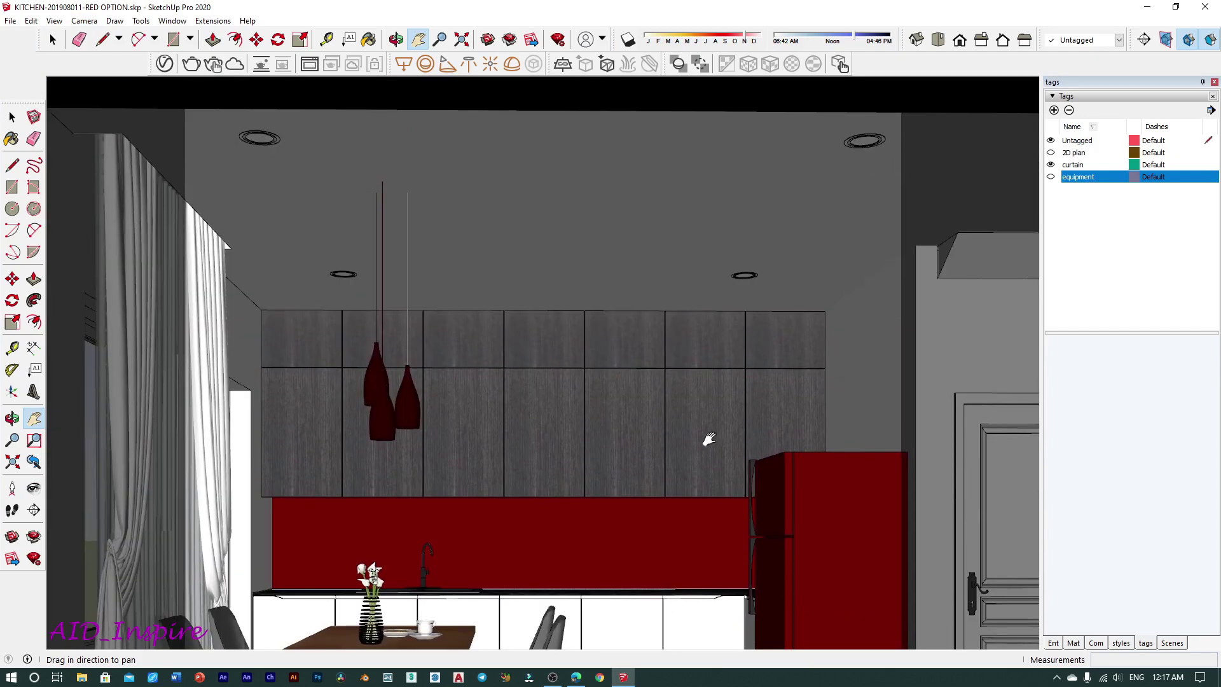
mouse_move(574, 496)
mouse_down()
mouse_move(594, 330)
mouse_move(592, 342)
mouse_up()
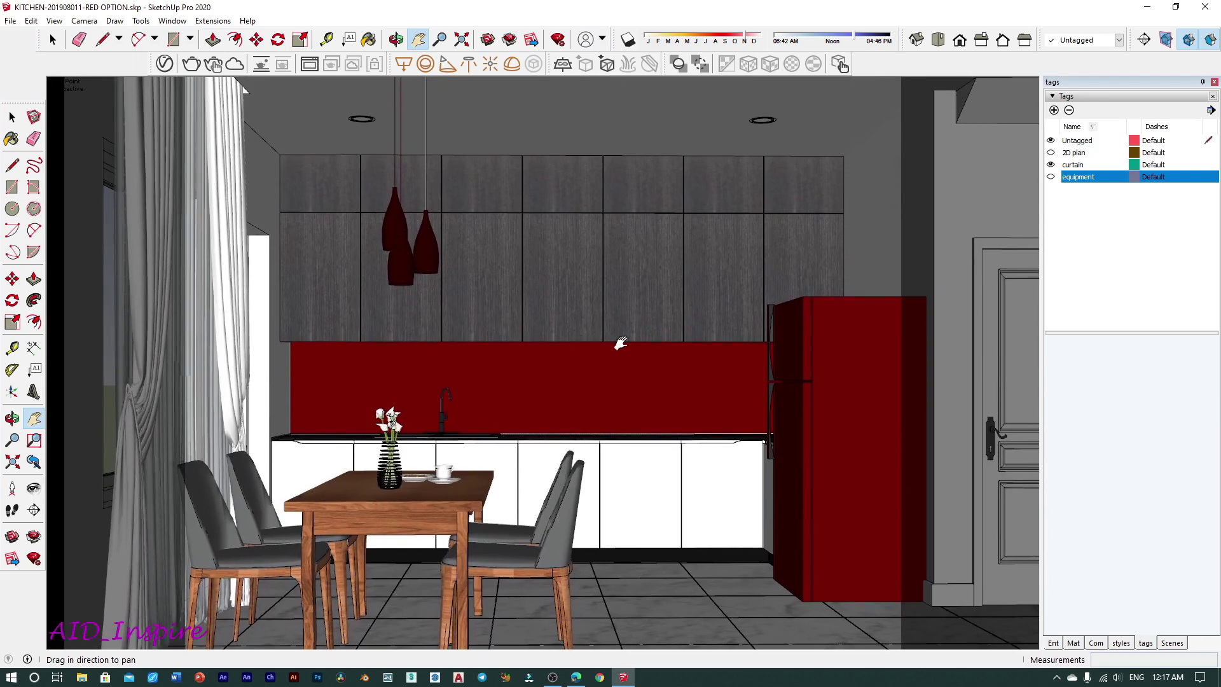
drag(621, 343, 619, 345)
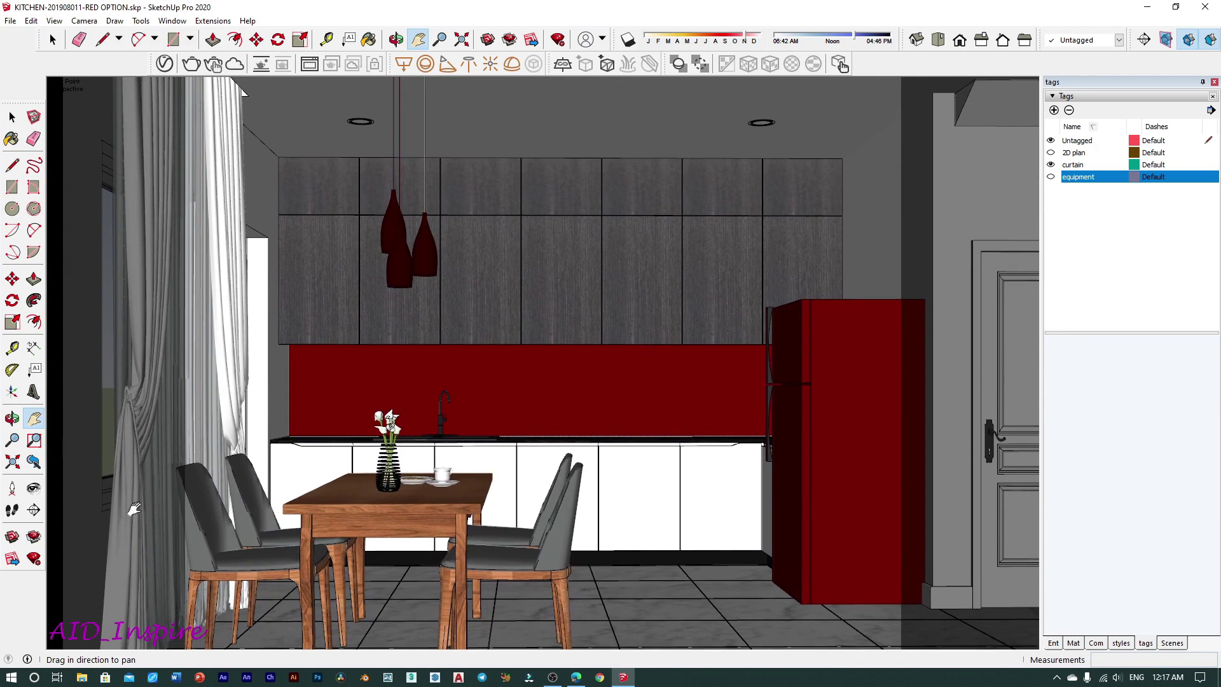
Add a new scene from the current kitchen view.
click(55, 21)
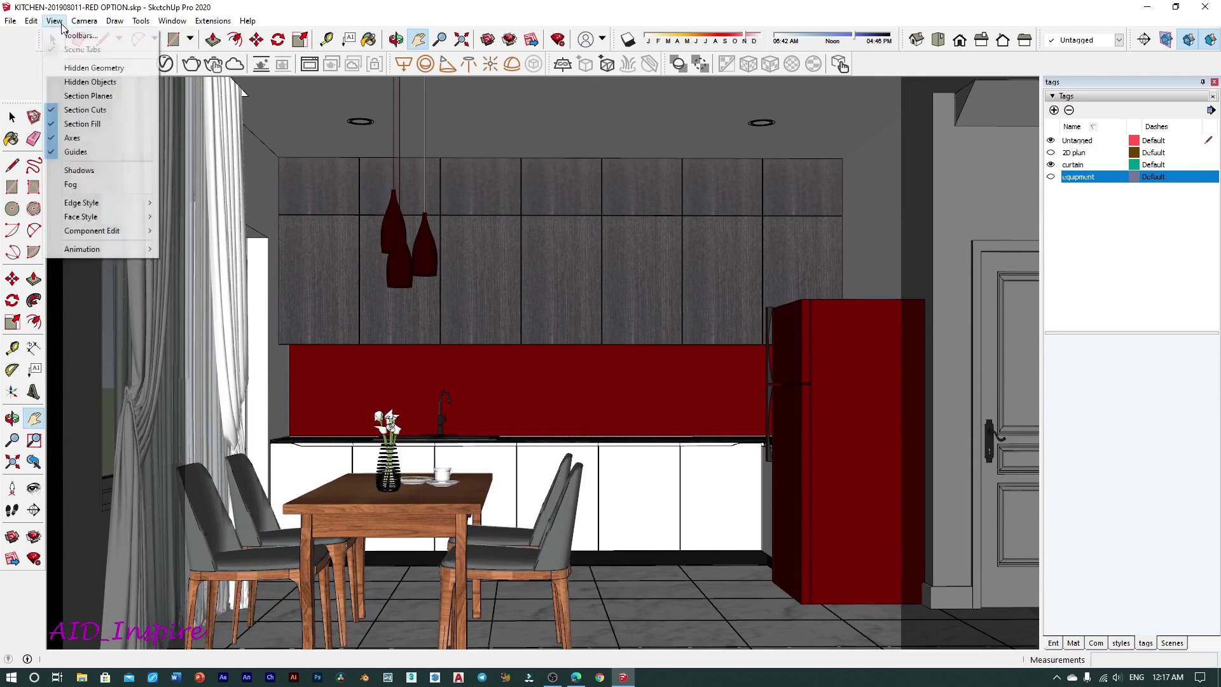
mouse_move(82, 250)
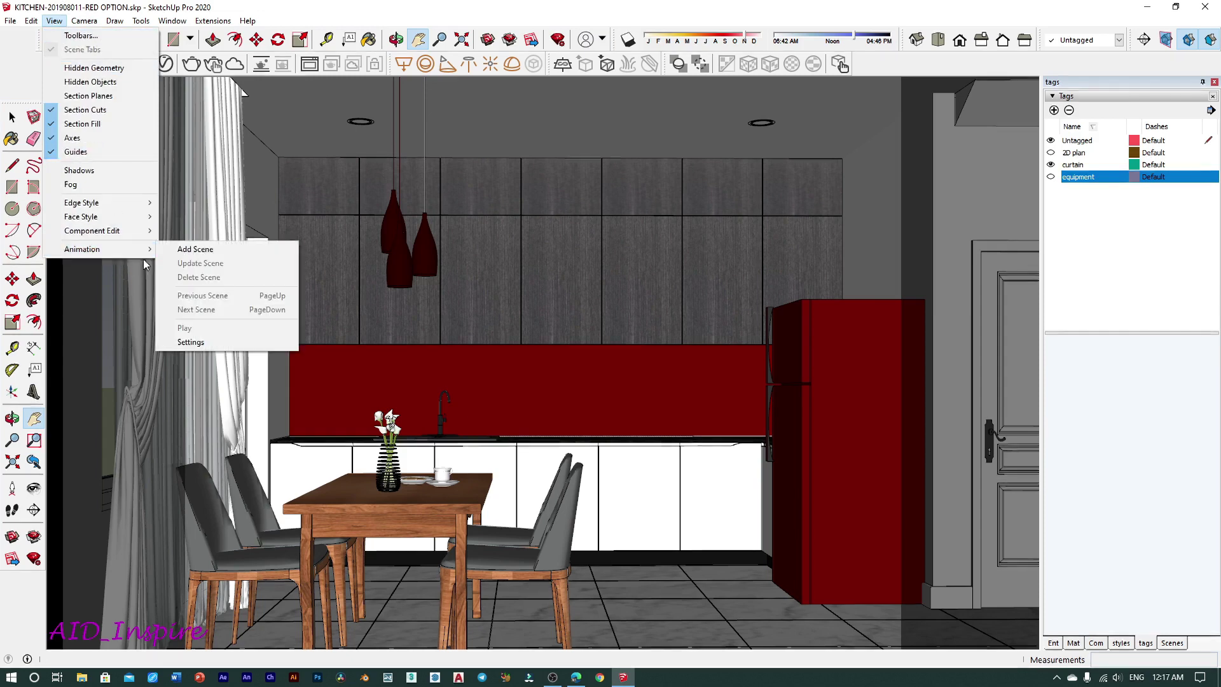
click(213, 255)
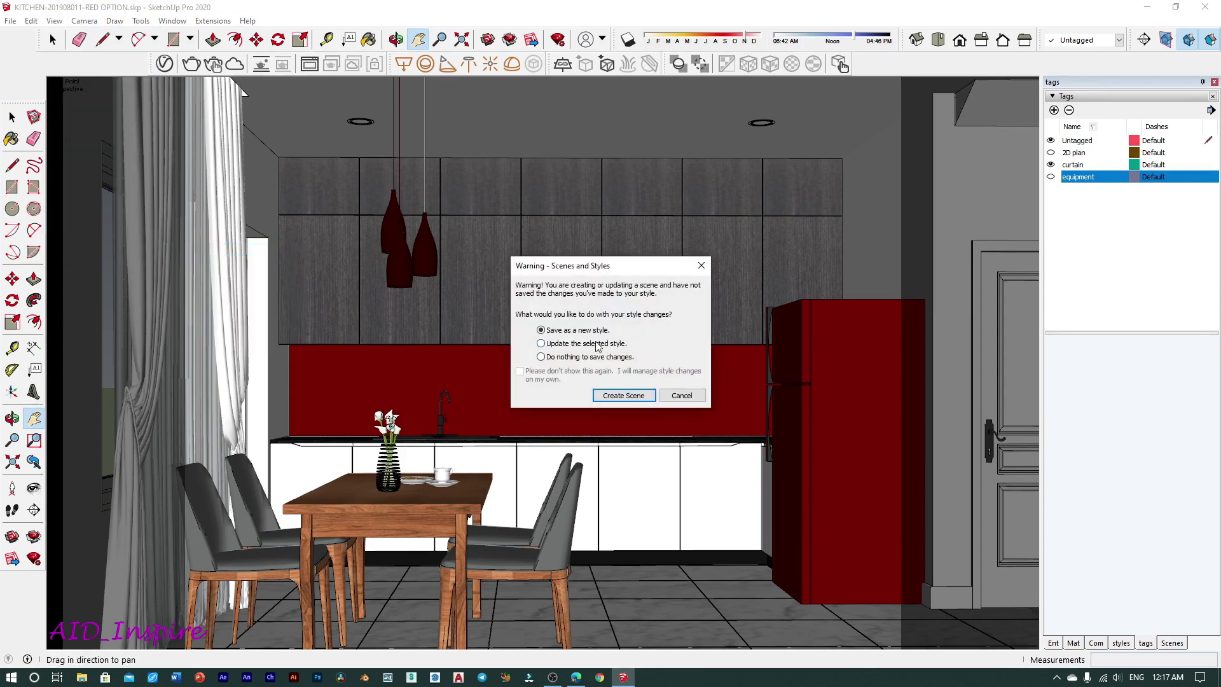
click(636, 398)
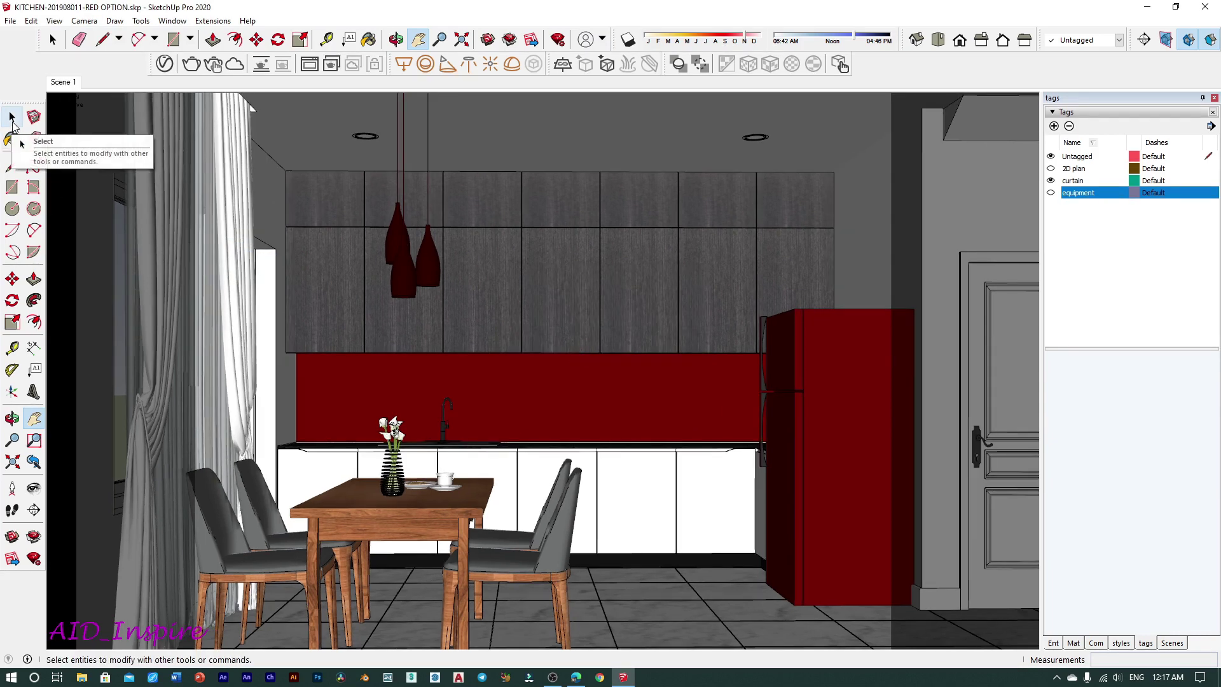
Rename the Scene 1 tab to 'KIT 01'.
click(11, 121)
right_click(66, 86)
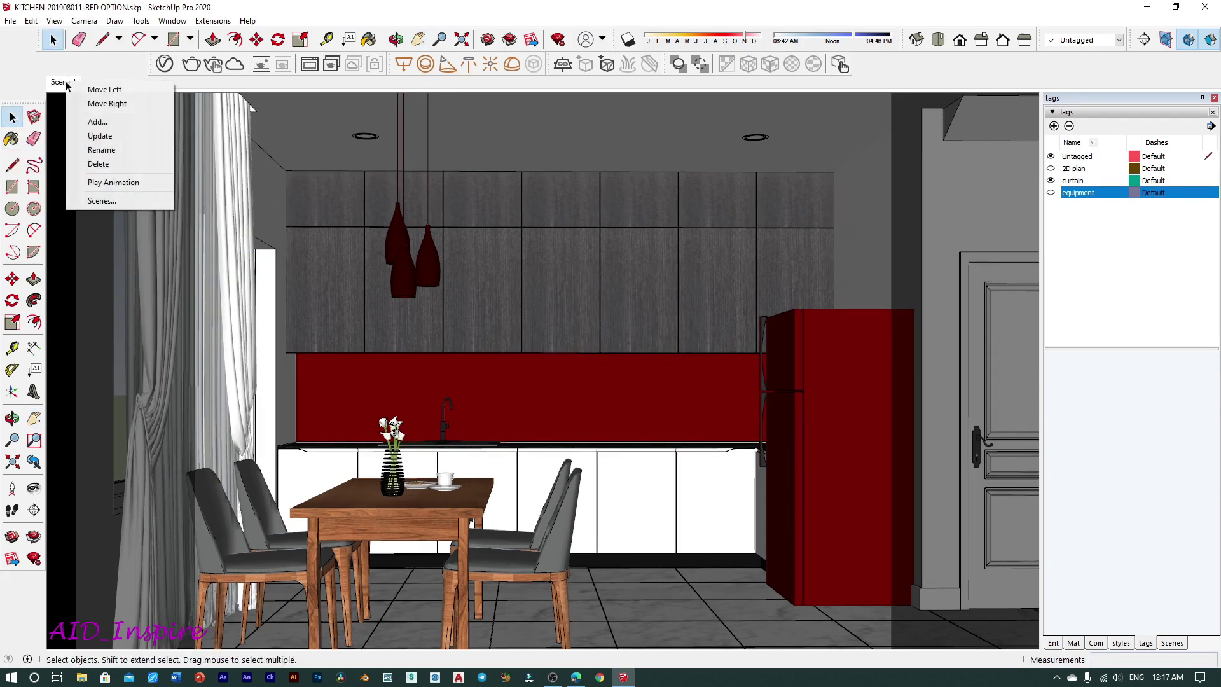
click(95, 150)
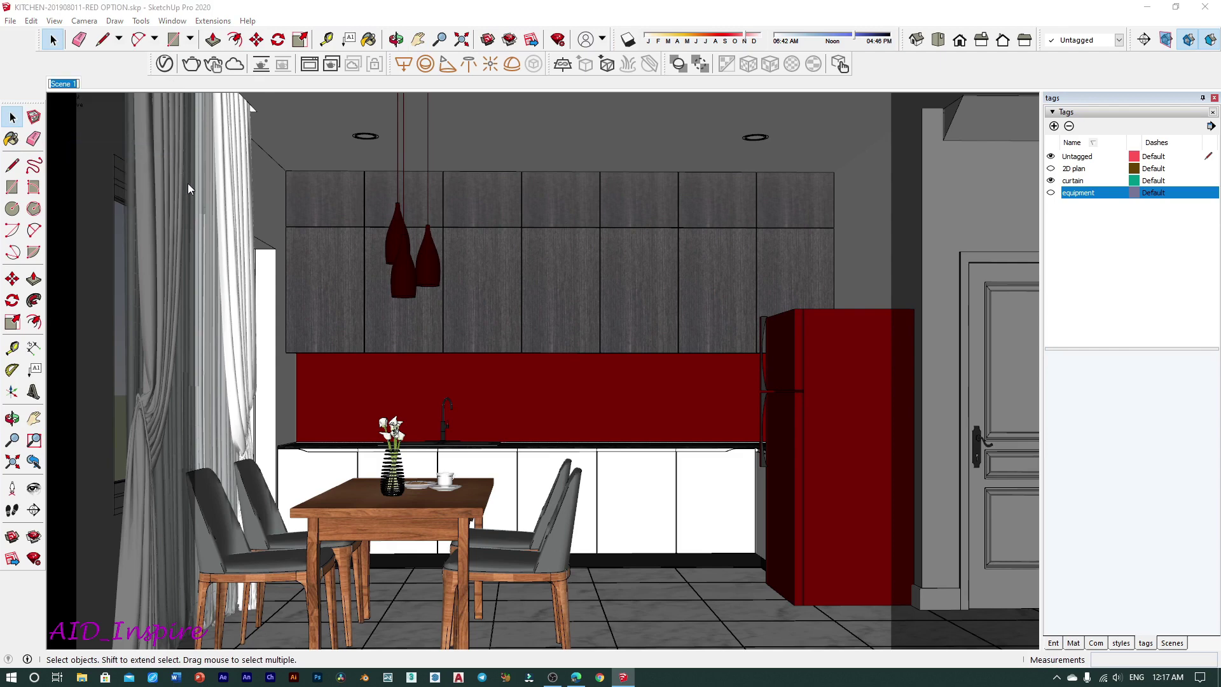
text(KIT)
text( 01)
key(Return)
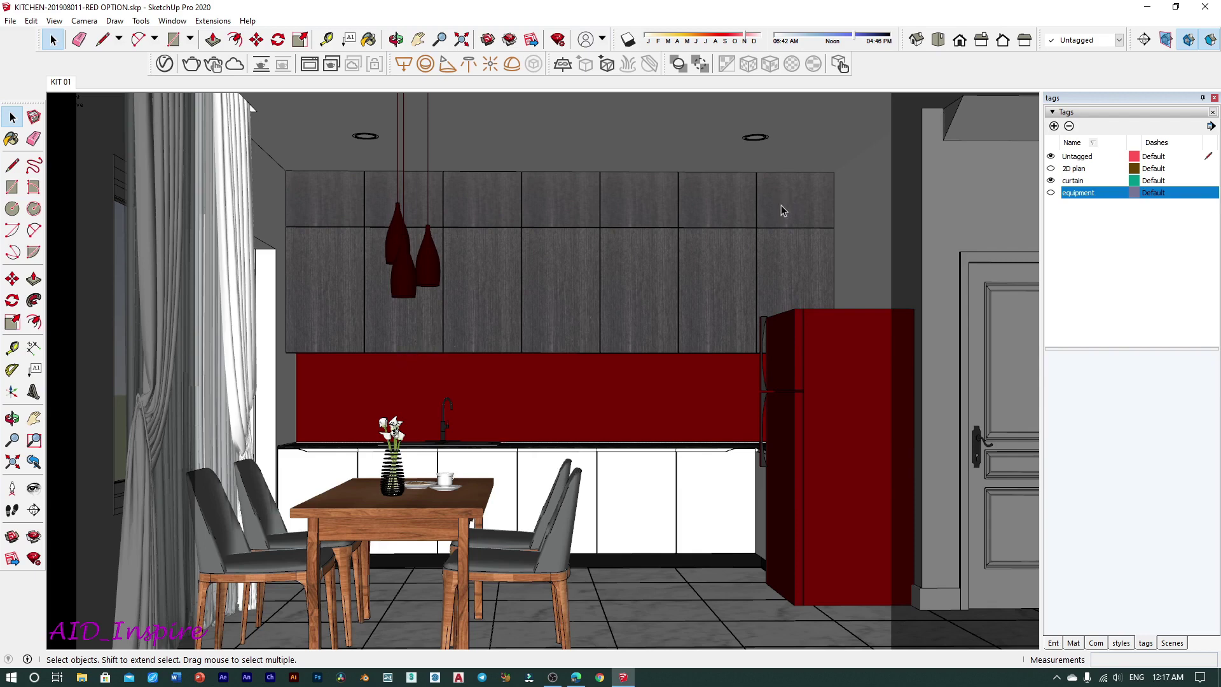
Turn on V-Ray Material Override in the Asset Editor.
click(164, 64)
drag(630, 180, 712, 134)
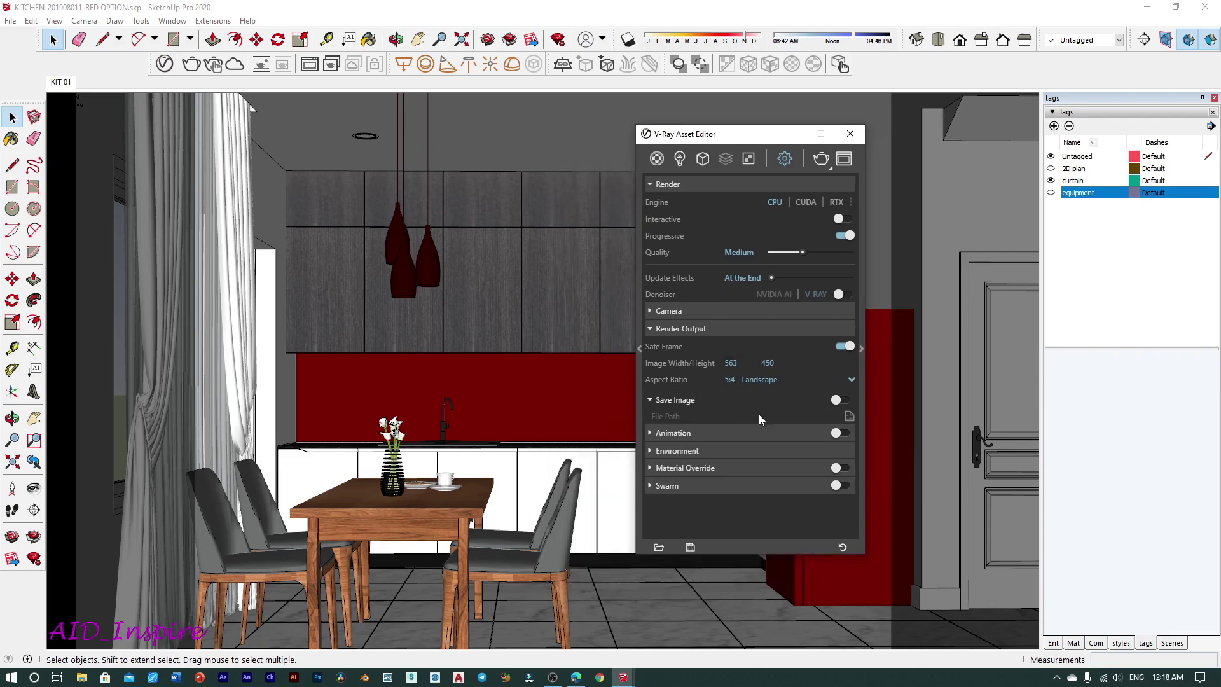
click(842, 468)
drag(742, 139, 870, 142)
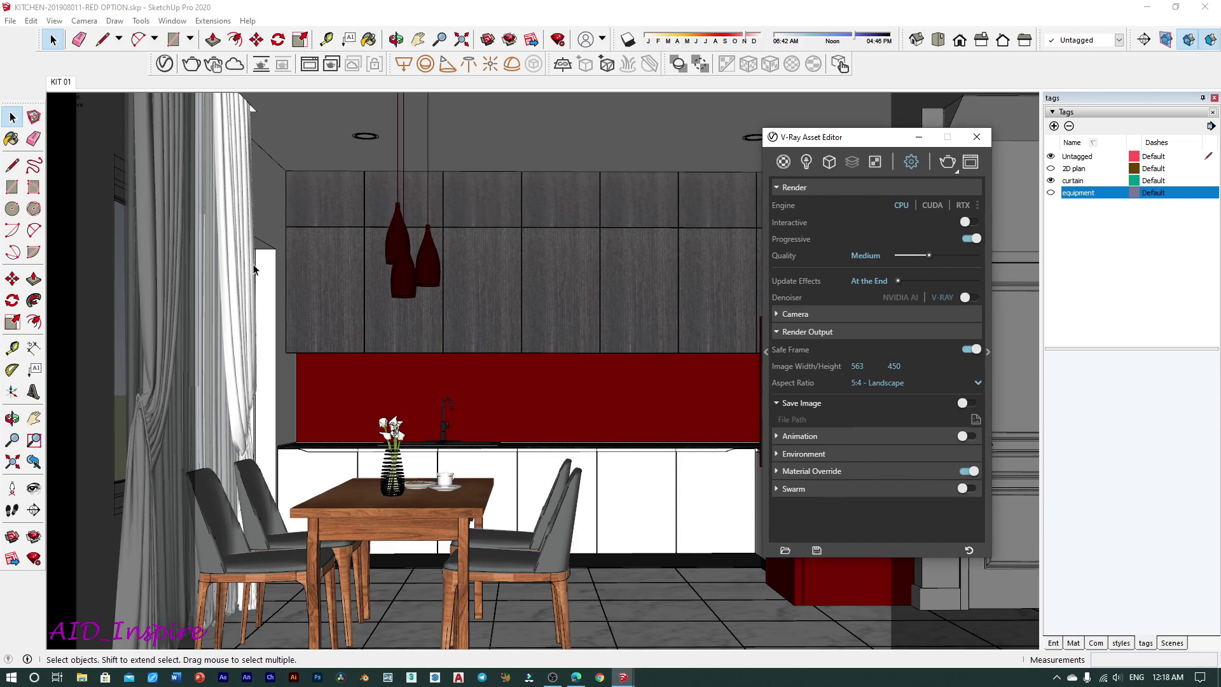
Orbit and zoom to the outside wall with its two windows.
mouse_move(525, 224)
middle_down()
mouse_move(528, 368)
mouse_move(534, 239)
mouse_move(474, 365)
middle_up()
scroll(529, 368, down, 5)
scroll(528, 368, down, 3)
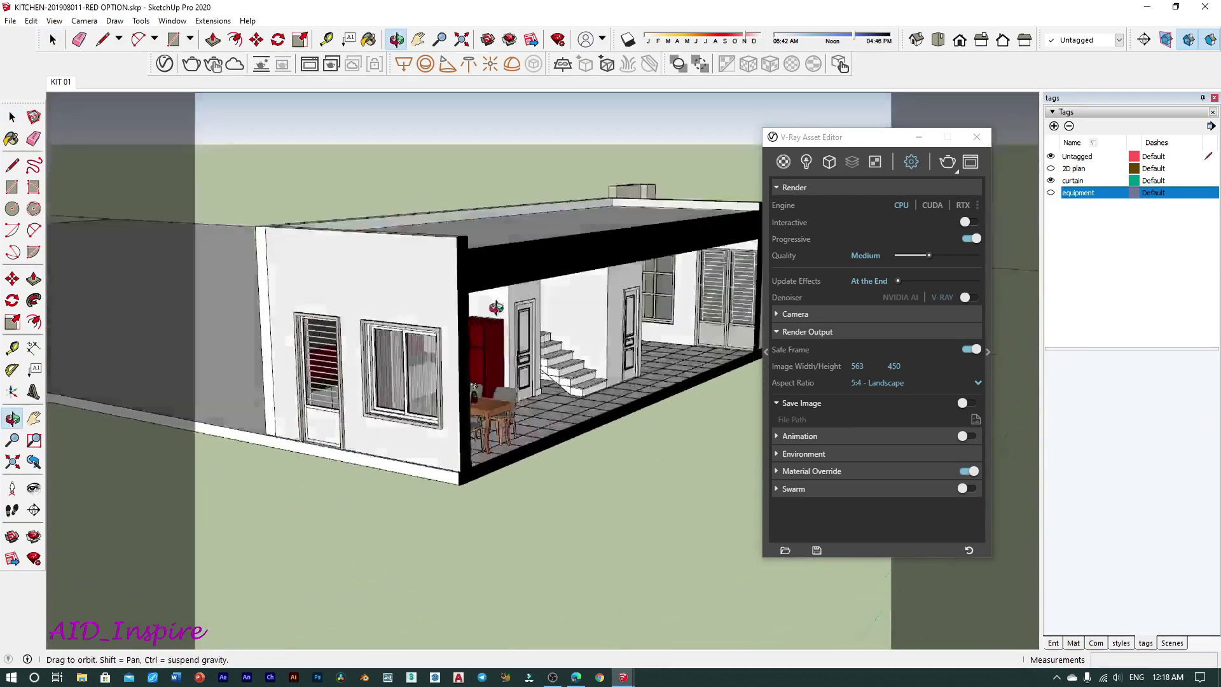
scroll(473, 364, up, 3)
scroll(474, 364, up, 2)
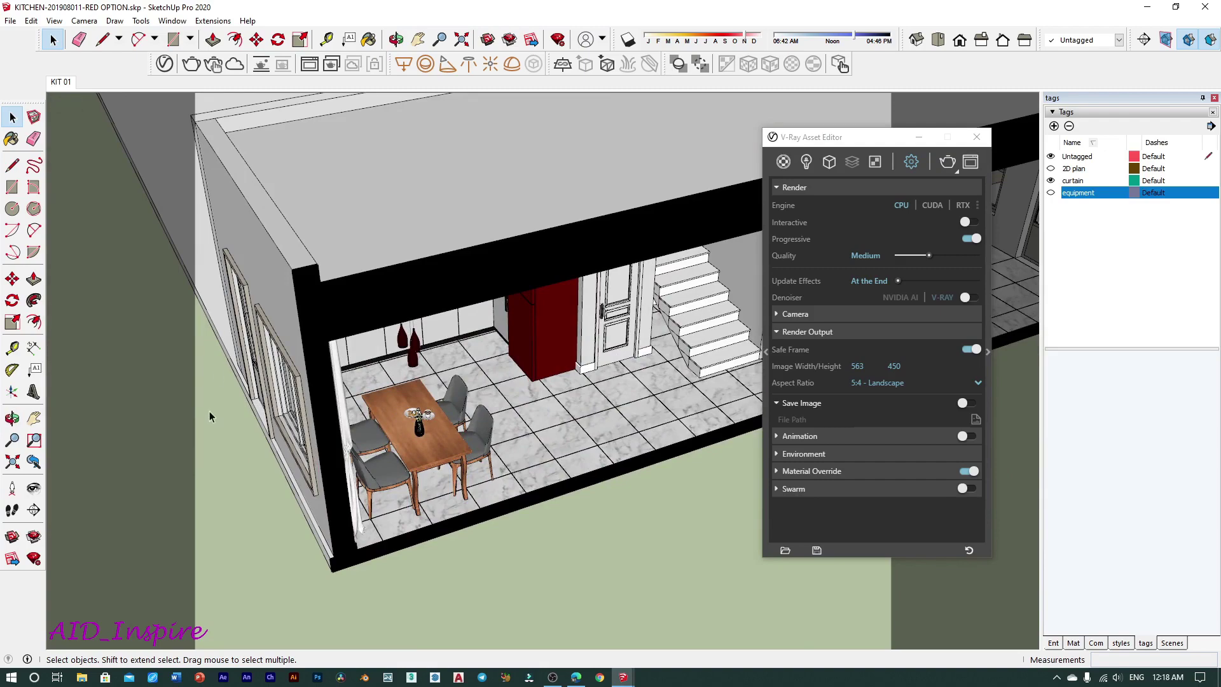
middle_drag(483, 305, 630, 308)
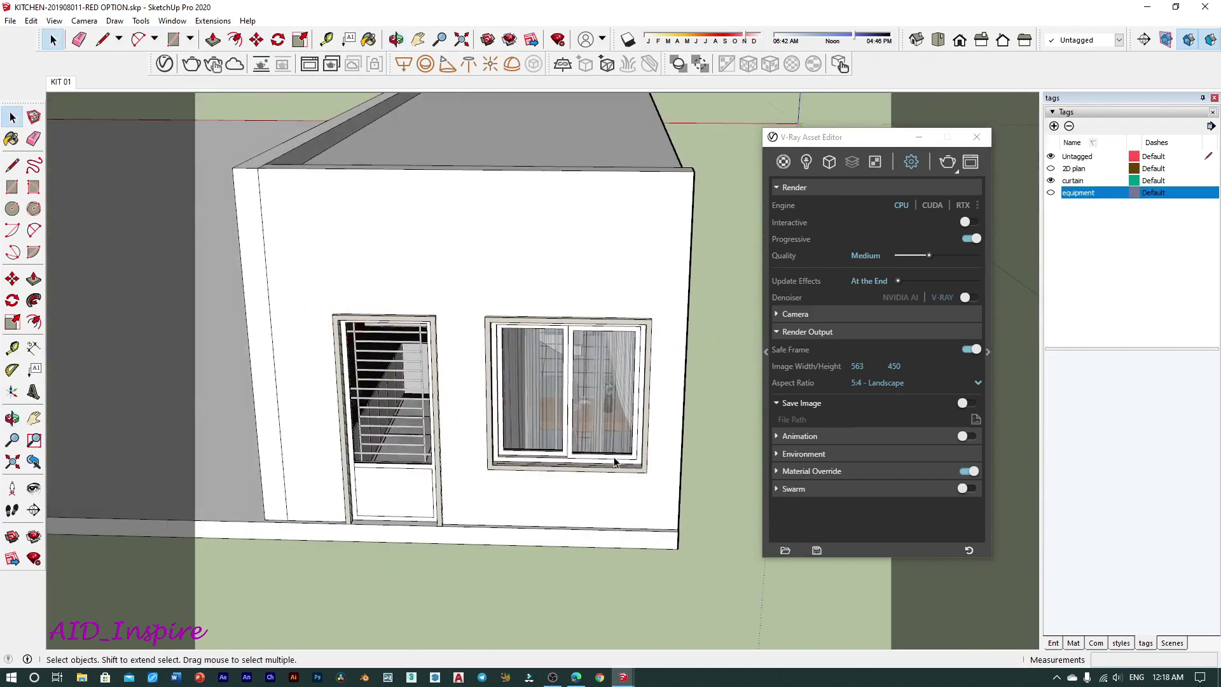
scroll(615, 462, up, 2)
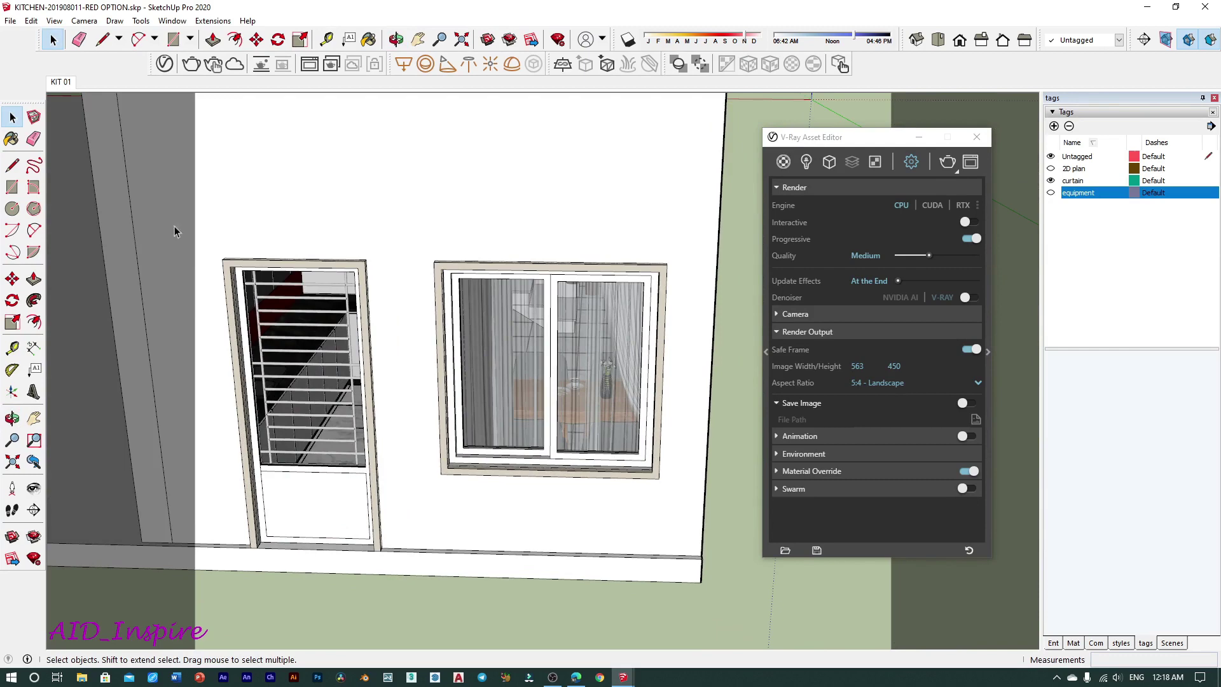
Sample the gray window glass material and show its preview and diffuse settings.
click(12, 139)
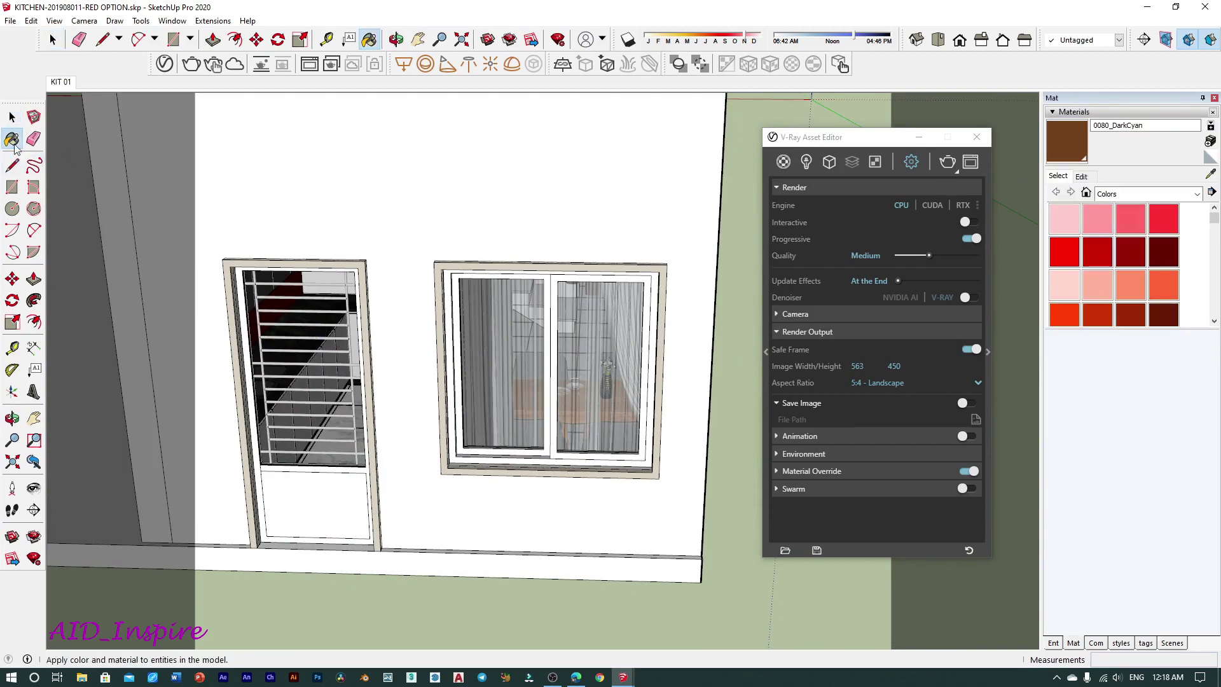
scroll(470, 354, up, 1)
scroll(253, 342, up, 1)
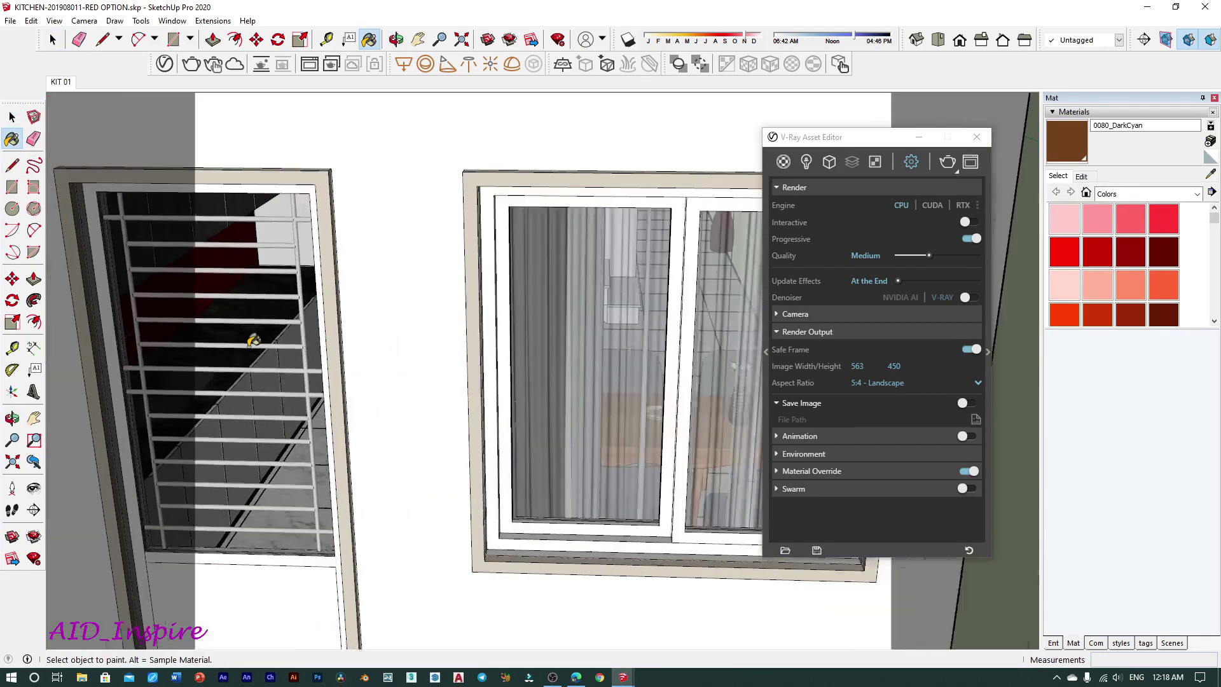
scroll(253, 341, up, 1)
alt+click(266, 328)
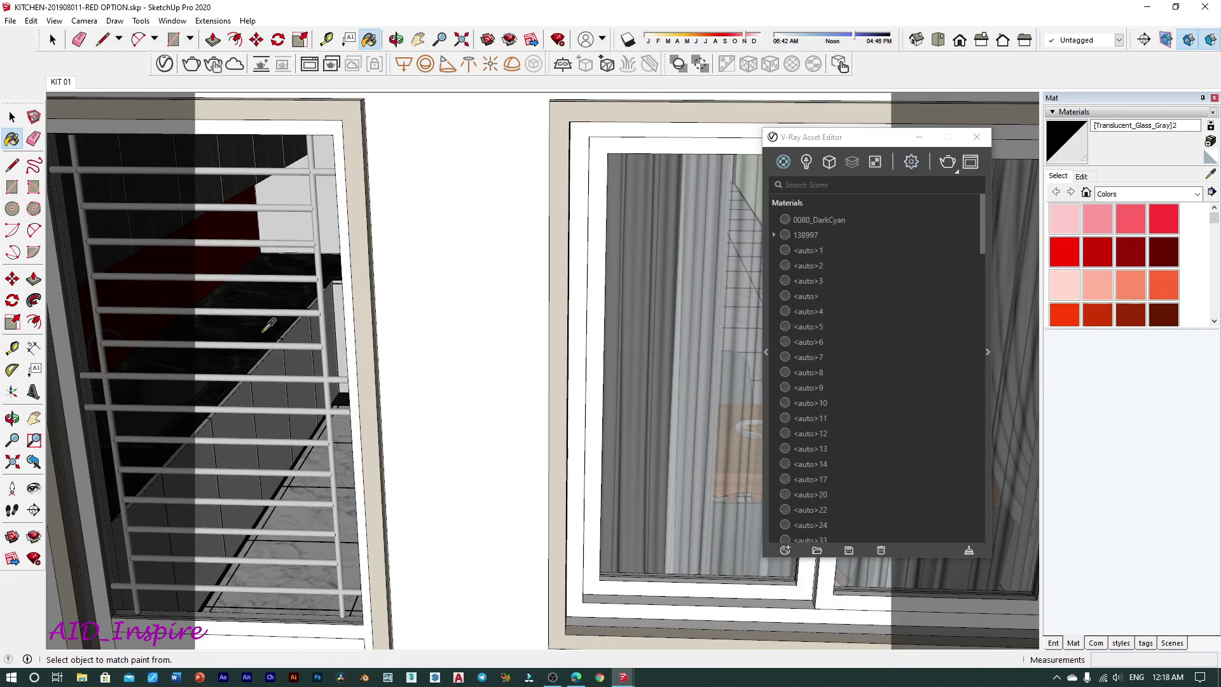
drag(804, 145, 445, 157)
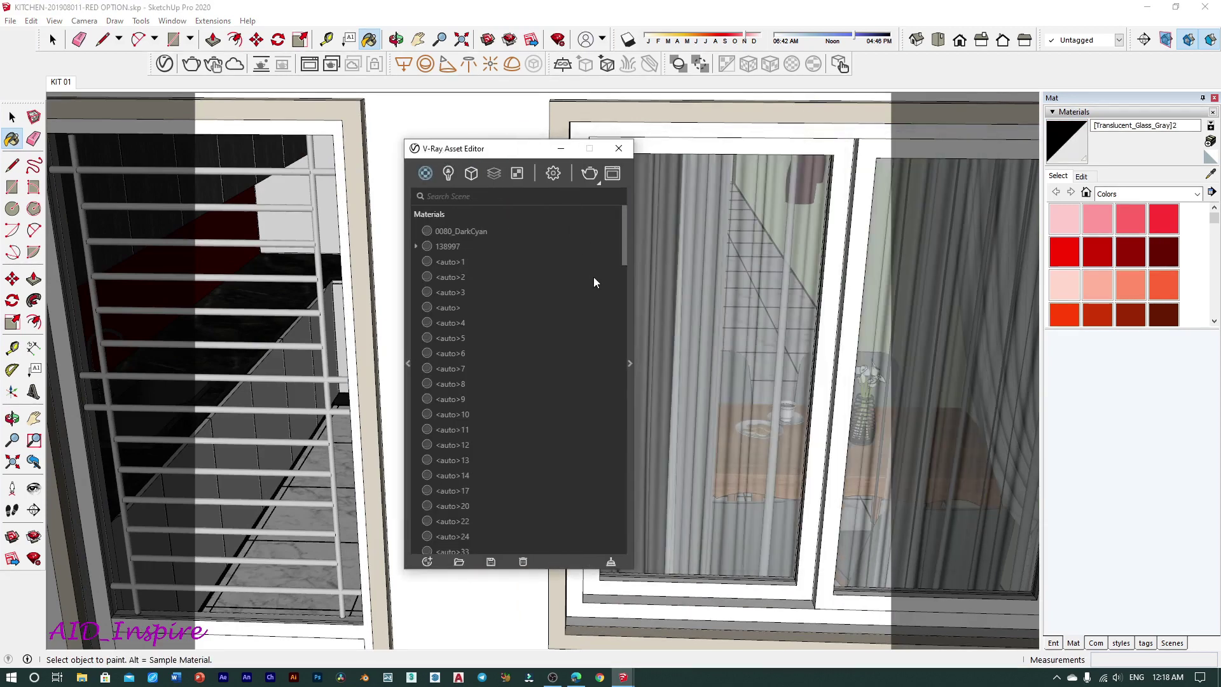
click(630, 363)
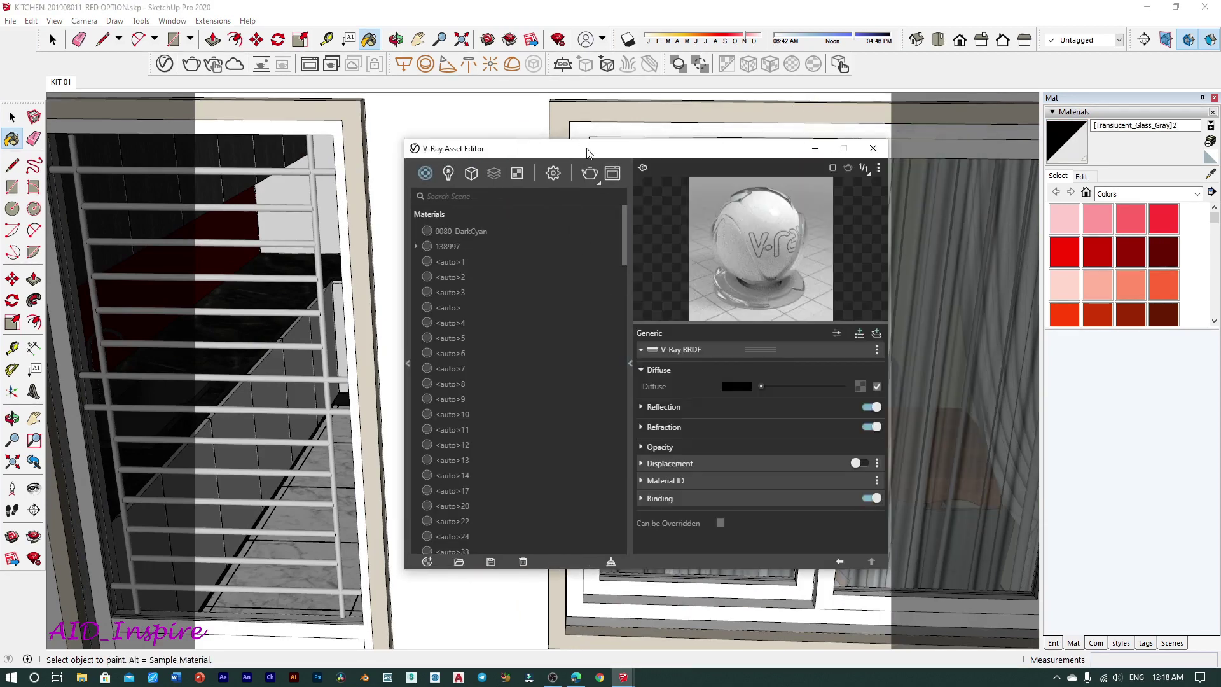
drag(587, 153, 494, 153)
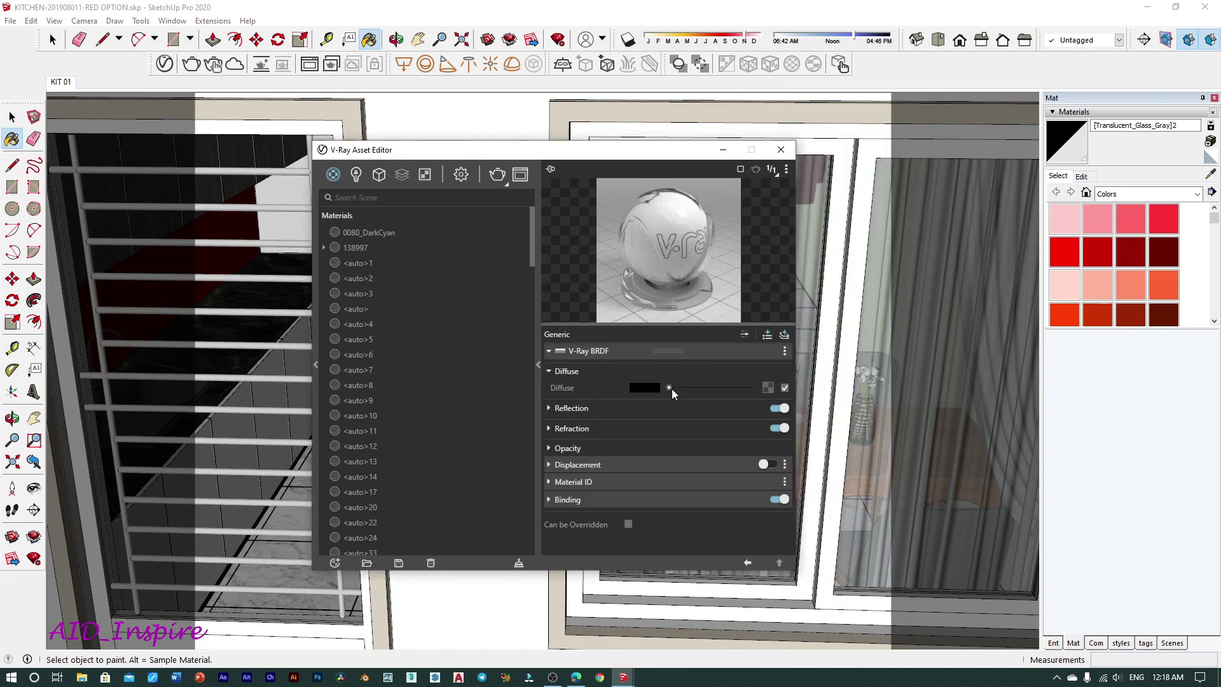
Inspect the glass's reflection and refraction settings, then collapse all sections.
click(639, 407)
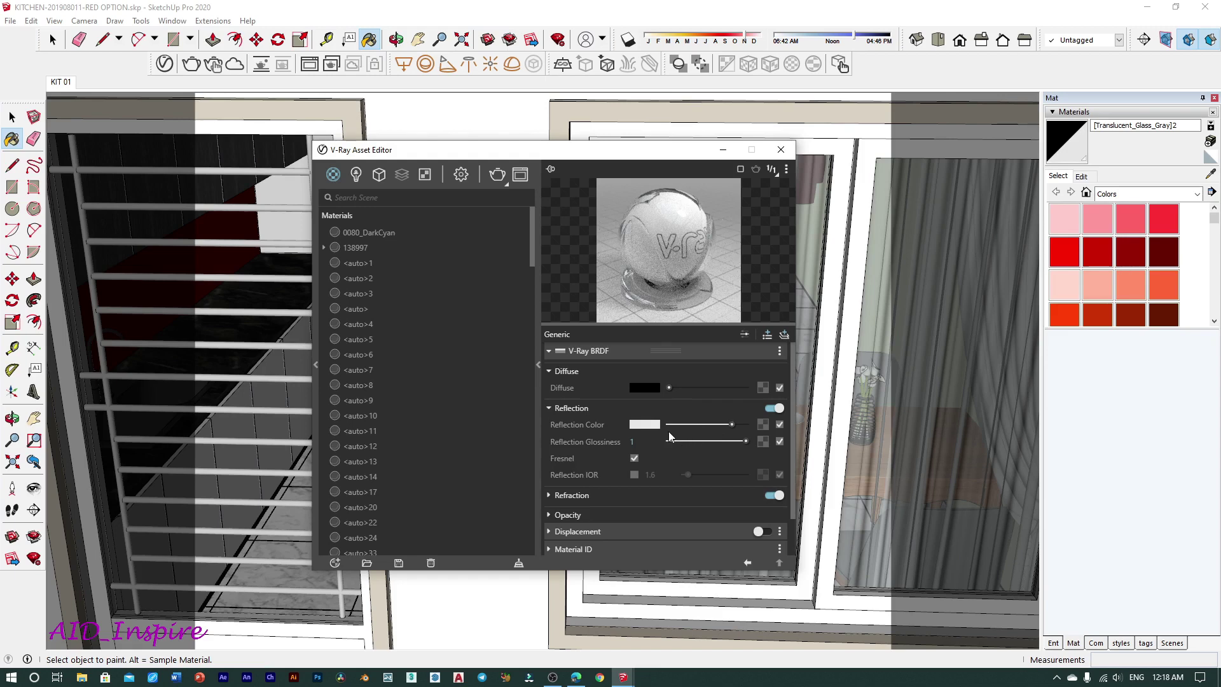
click(605, 494)
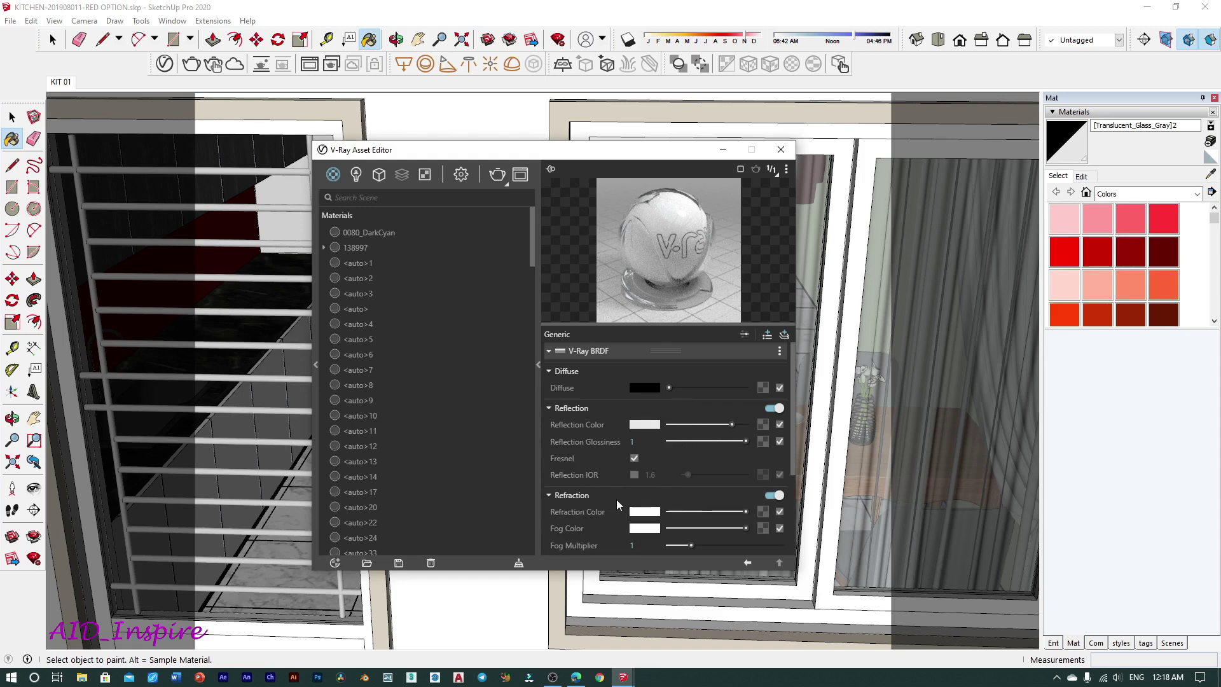
click(579, 403)
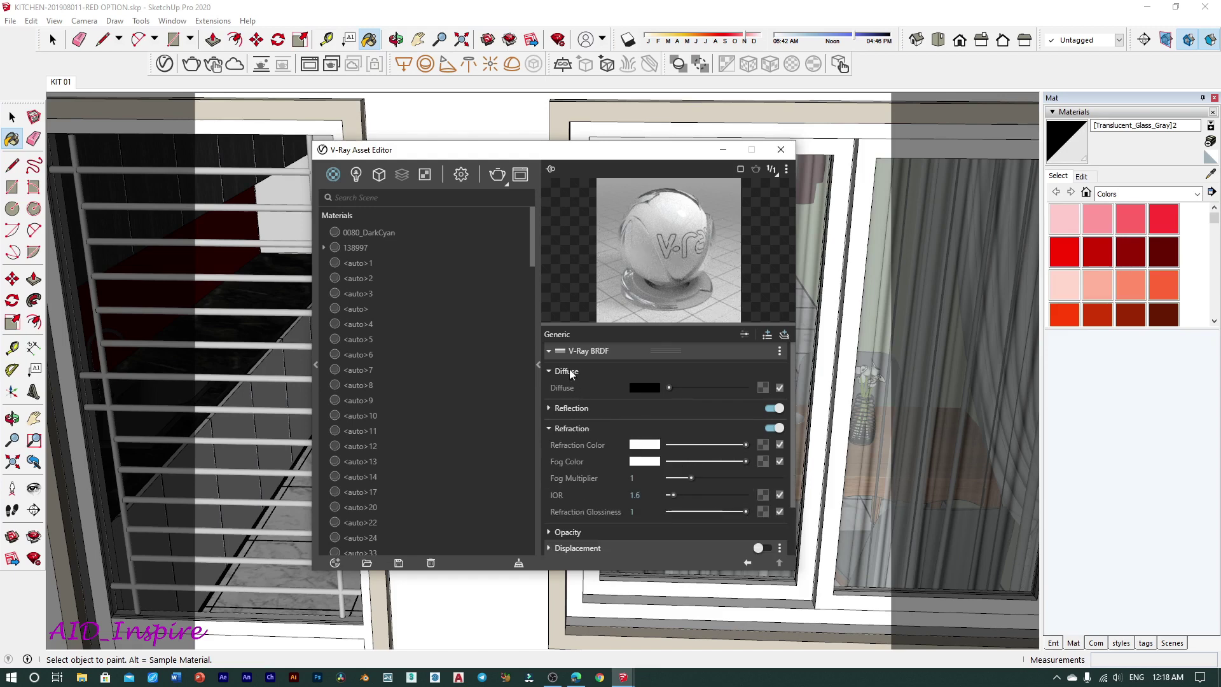
click(572, 372)
click(573, 410)
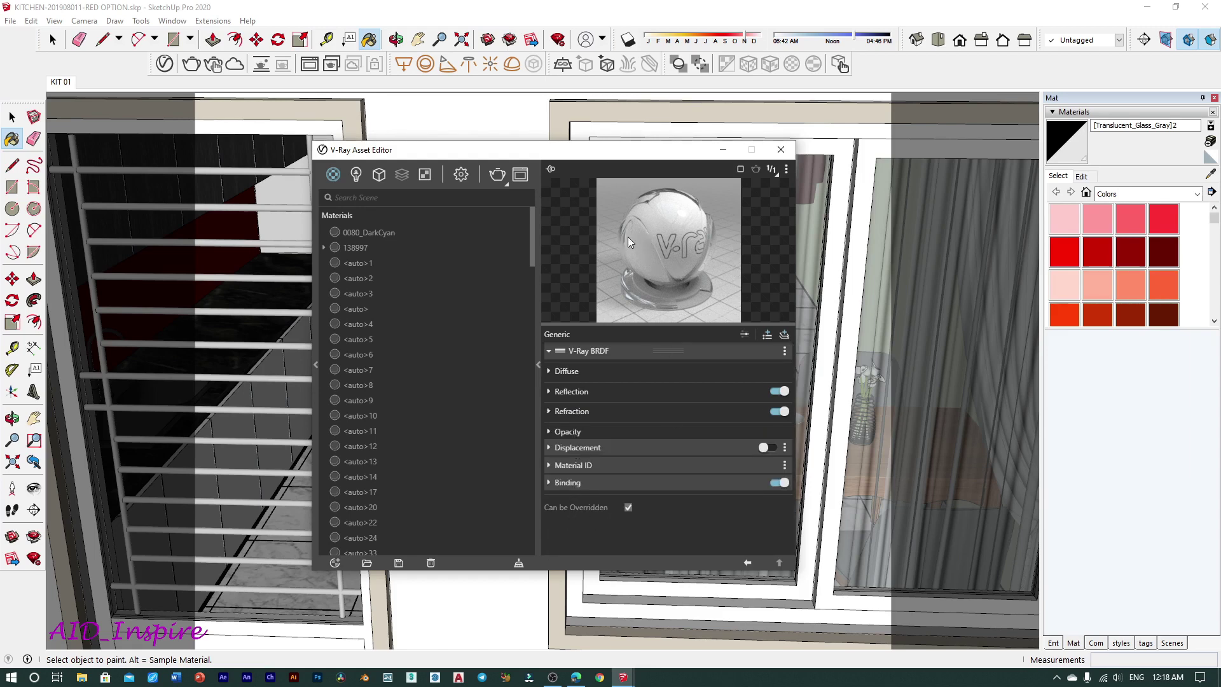
drag(593, 160, 589, 123)
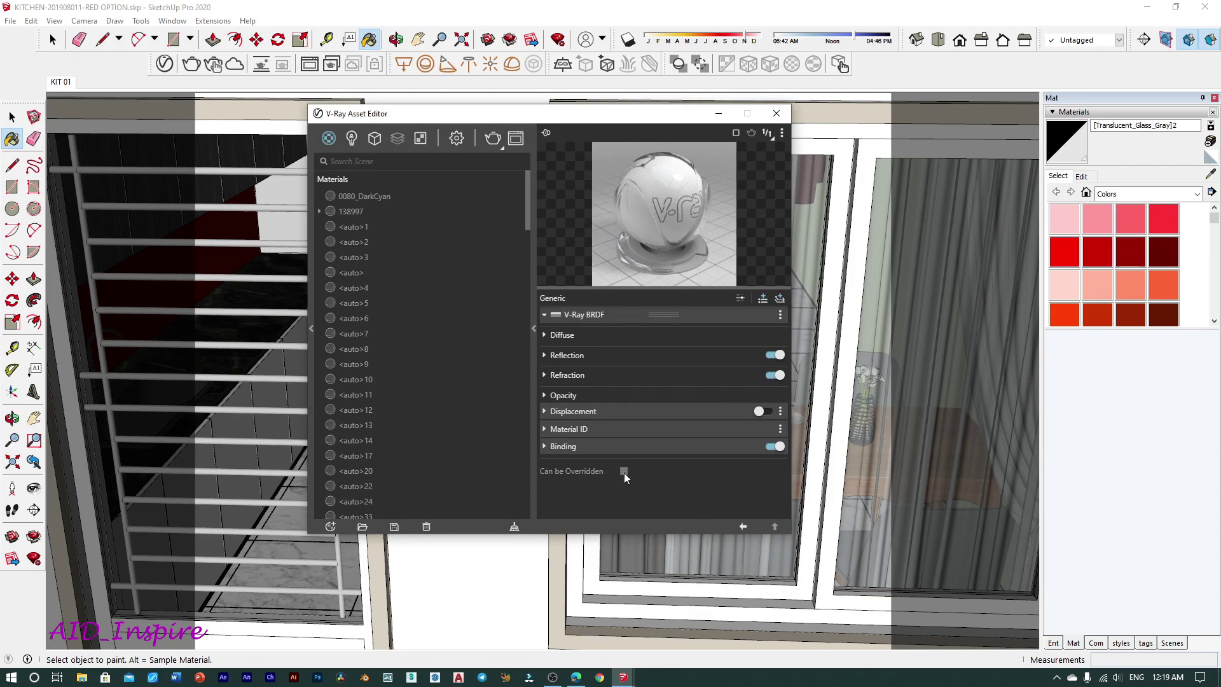
drag(574, 121, 1107, 147)
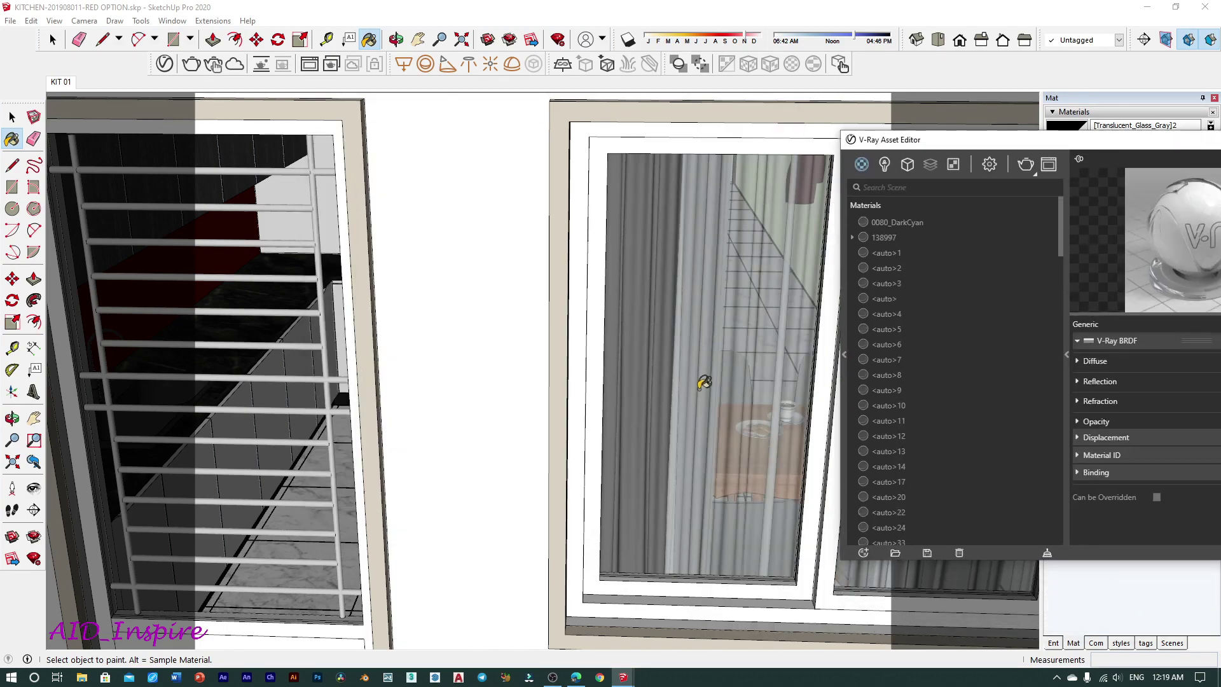
Orbit the view toward the curtained window and dining table.
mouse_move(702, 378)
middle_down()
mouse_move(498, 430)
mouse_move(382, 351)
mouse_move(243, 336)
middle_up()
scroll(382, 350, down, 5)
scroll(243, 336, up, 2)
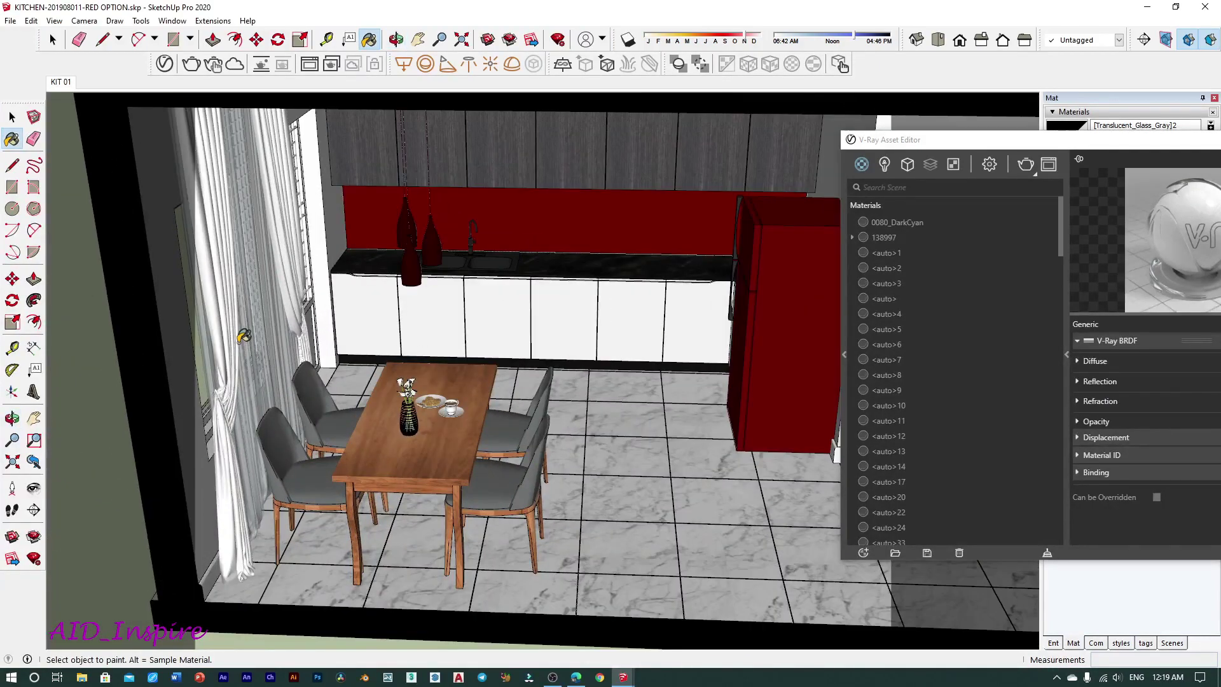
scroll(244, 337, up, 3)
mouse_move(532, 356)
middle_down()
mouse_move(676, 395)
mouse_move(340, 390)
mouse_move(363, 344)
middle_up()
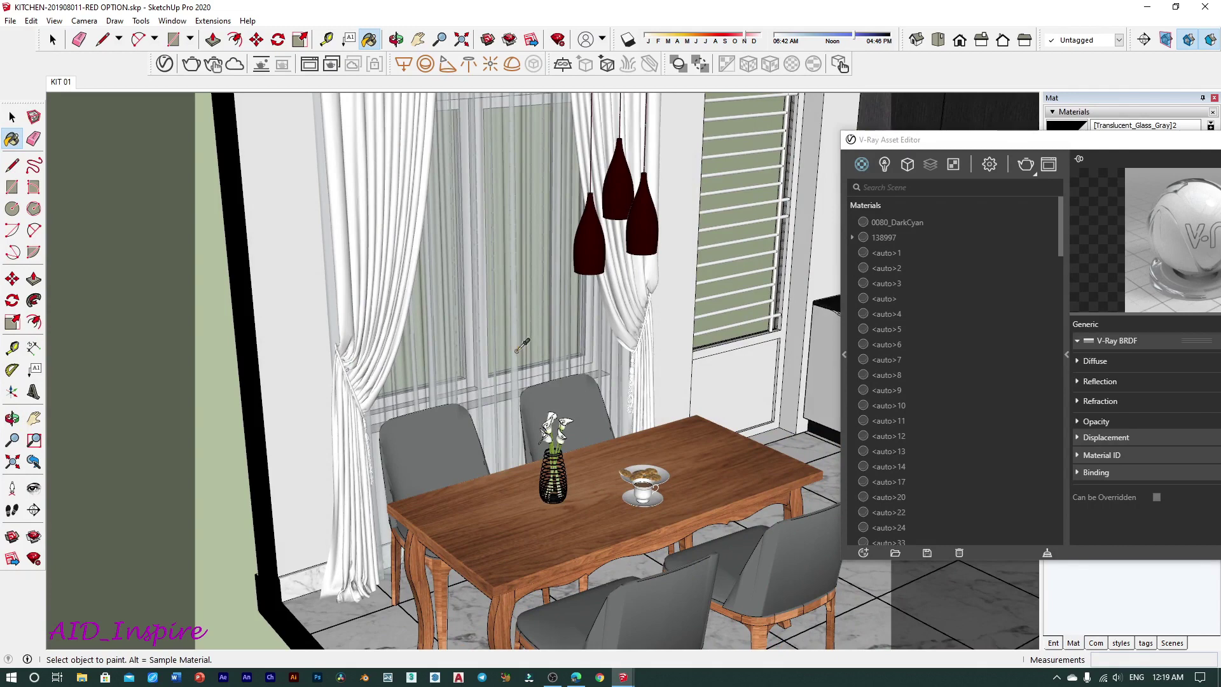
Sample the Curtain_Transparent_01_10cm material, then close the Asset Editor.
key(alt)
alt+click(503, 322)
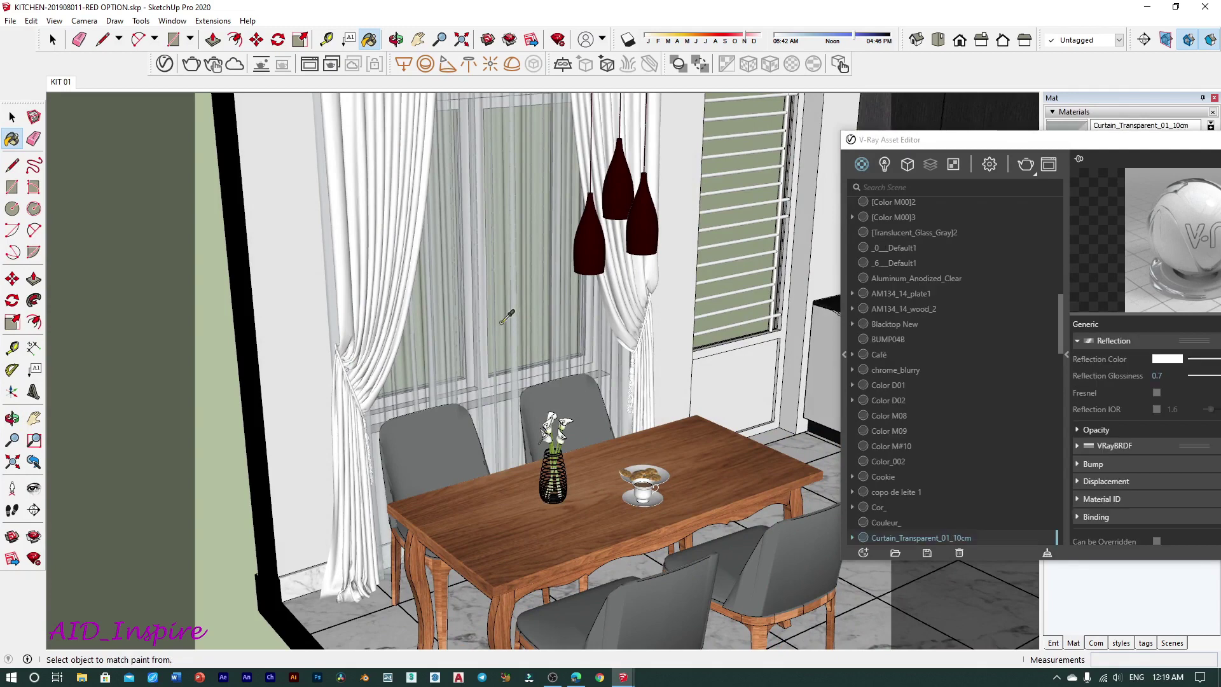
drag(919, 143, 337, 148)
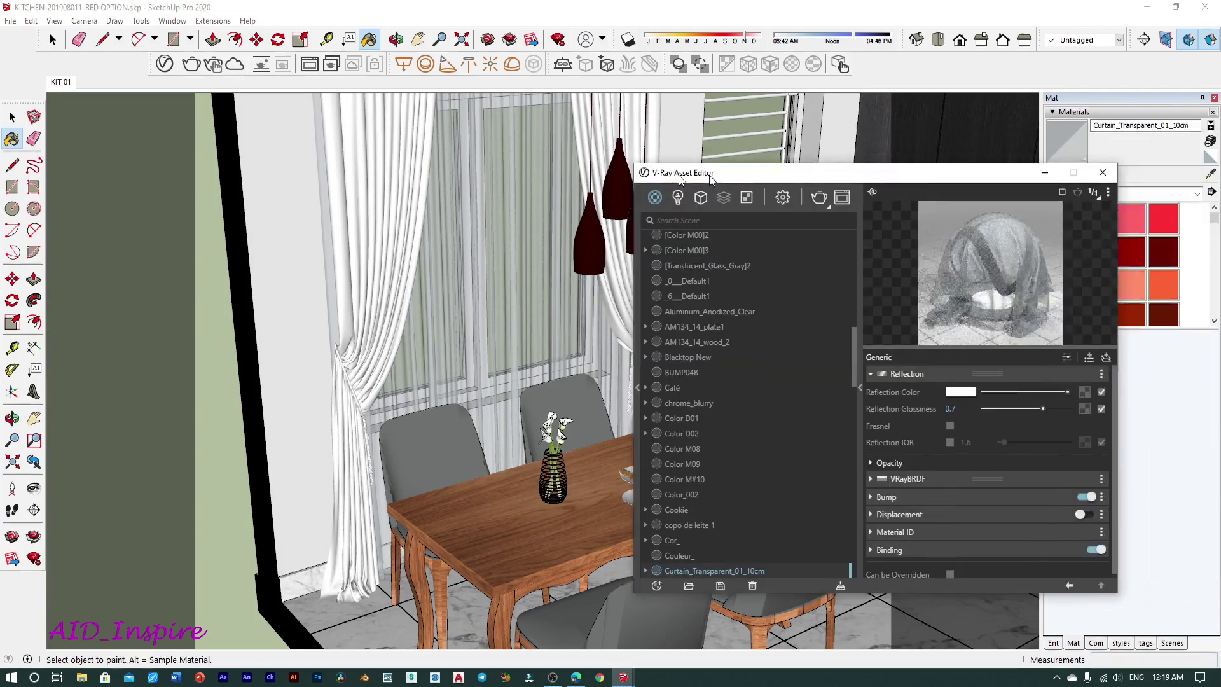
scroll(560, 512, down, 1)
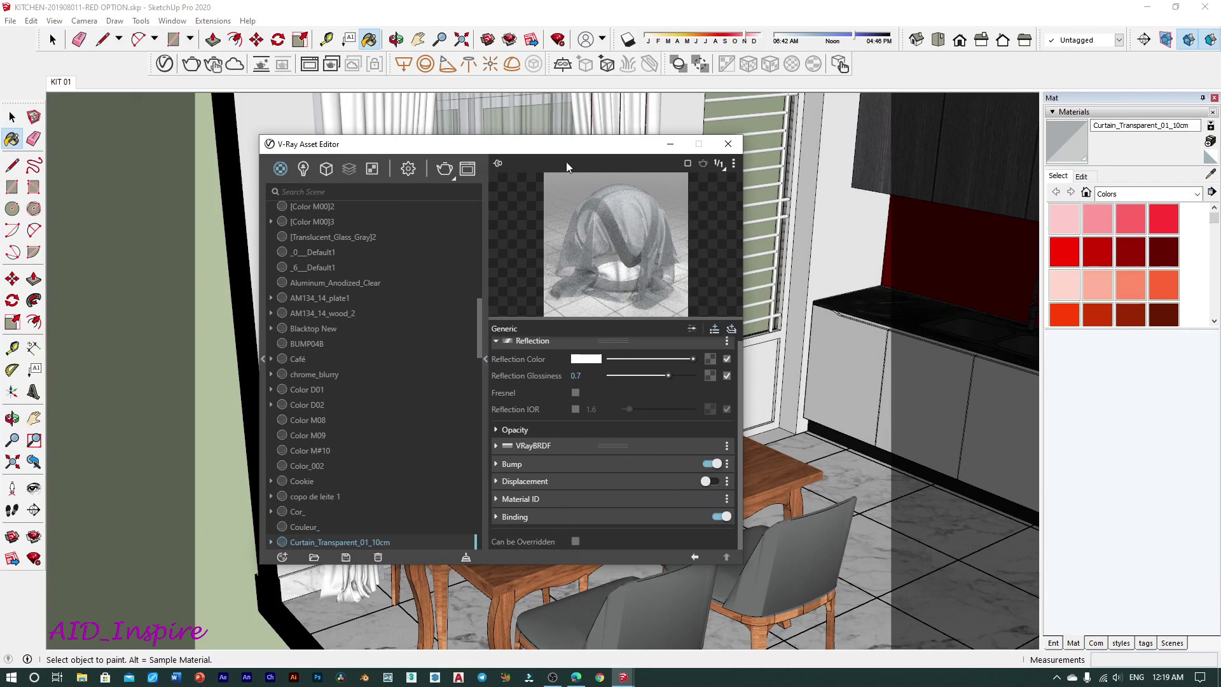
click(11, 117)
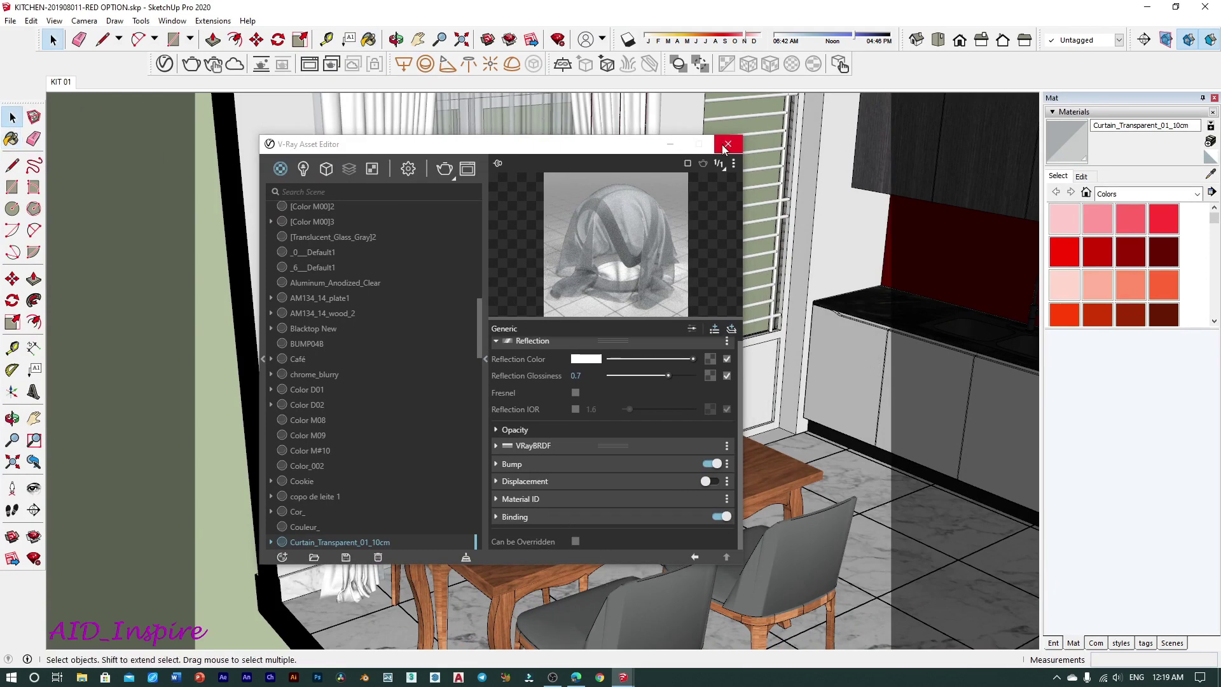
click(727, 145)
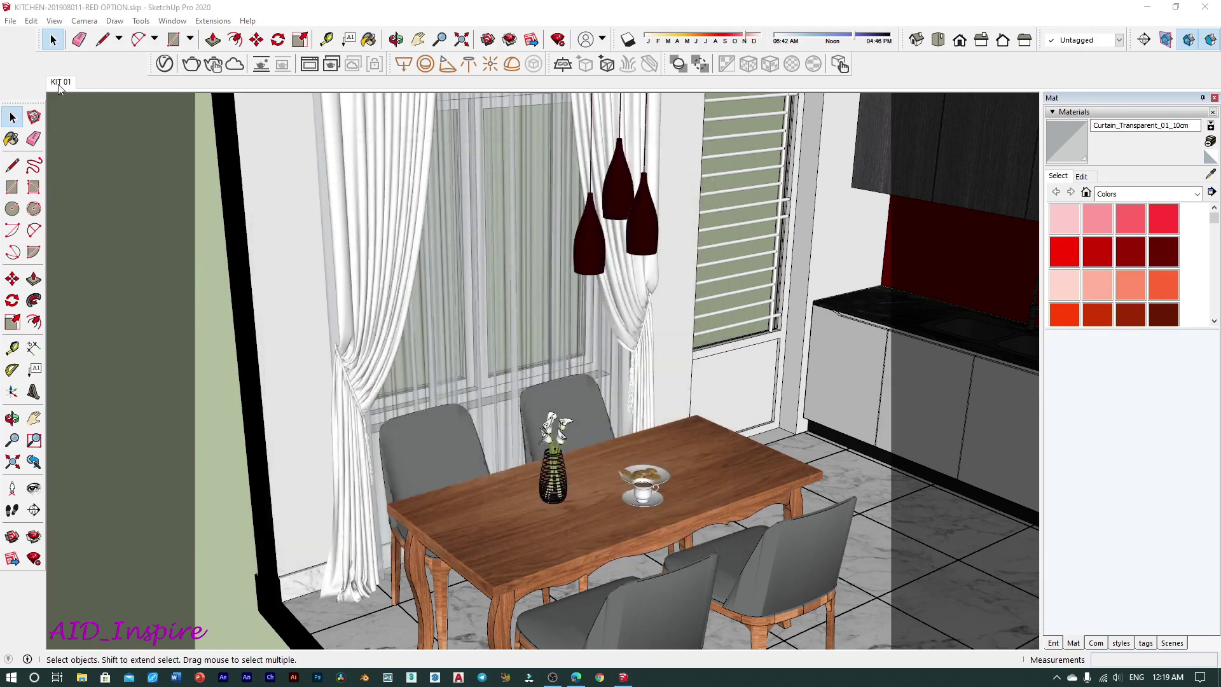
Return to the KIT 01 view and set the V-Ray image width to 800 pixels.
click(61, 82)
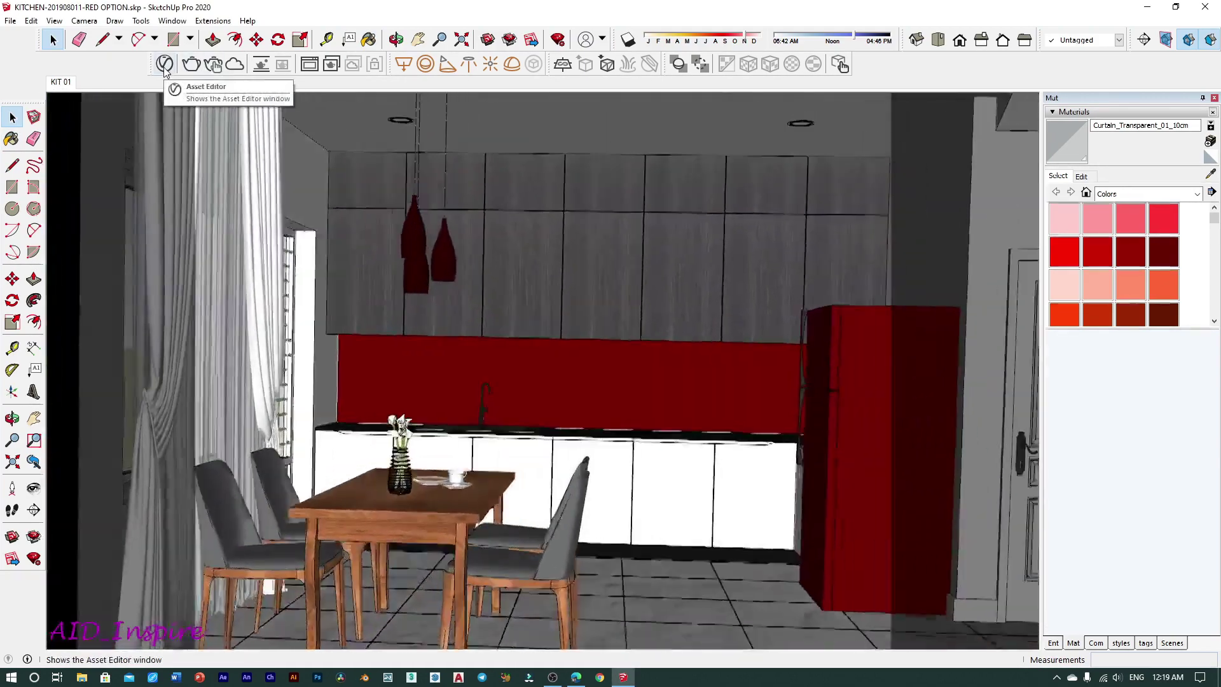
click(164, 65)
click(407, 168)
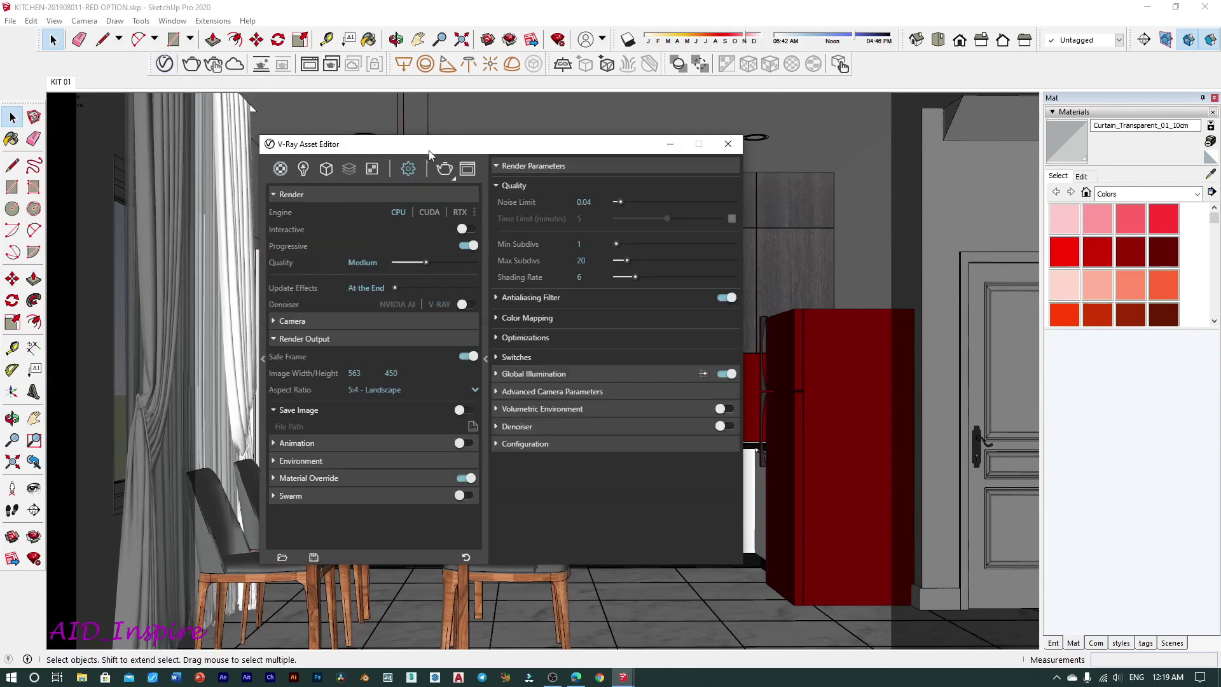
drag(429, 151, 627, 145)
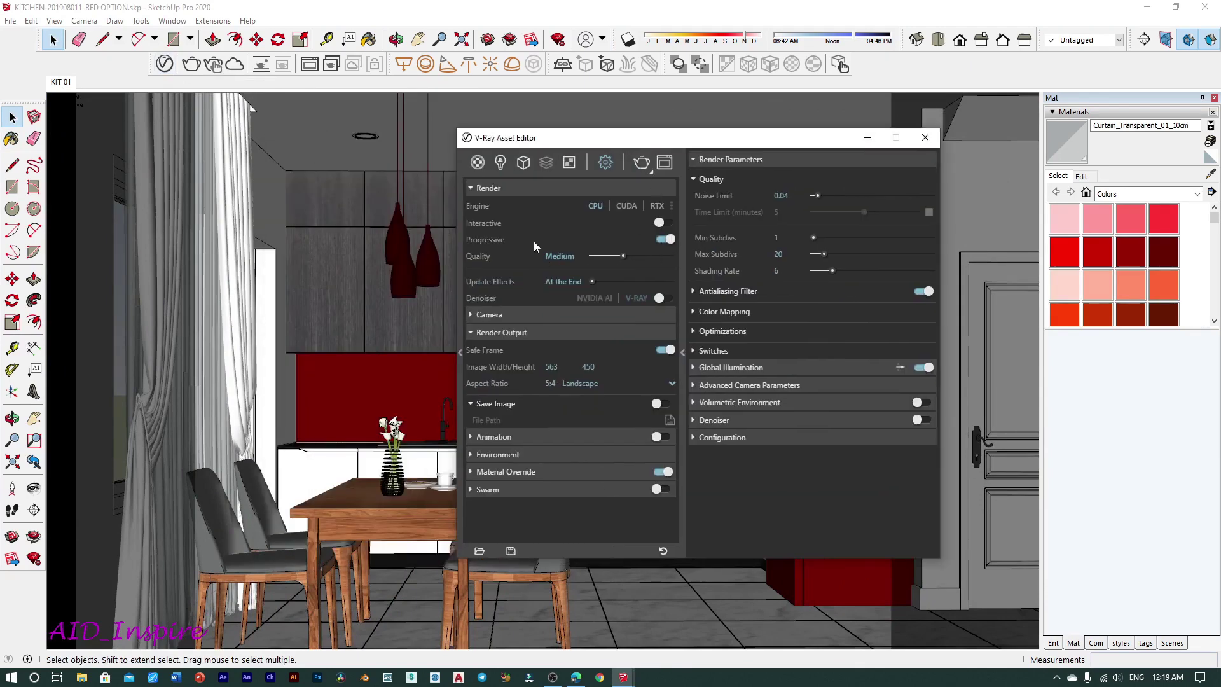
drag(649, 145, 670, 143)
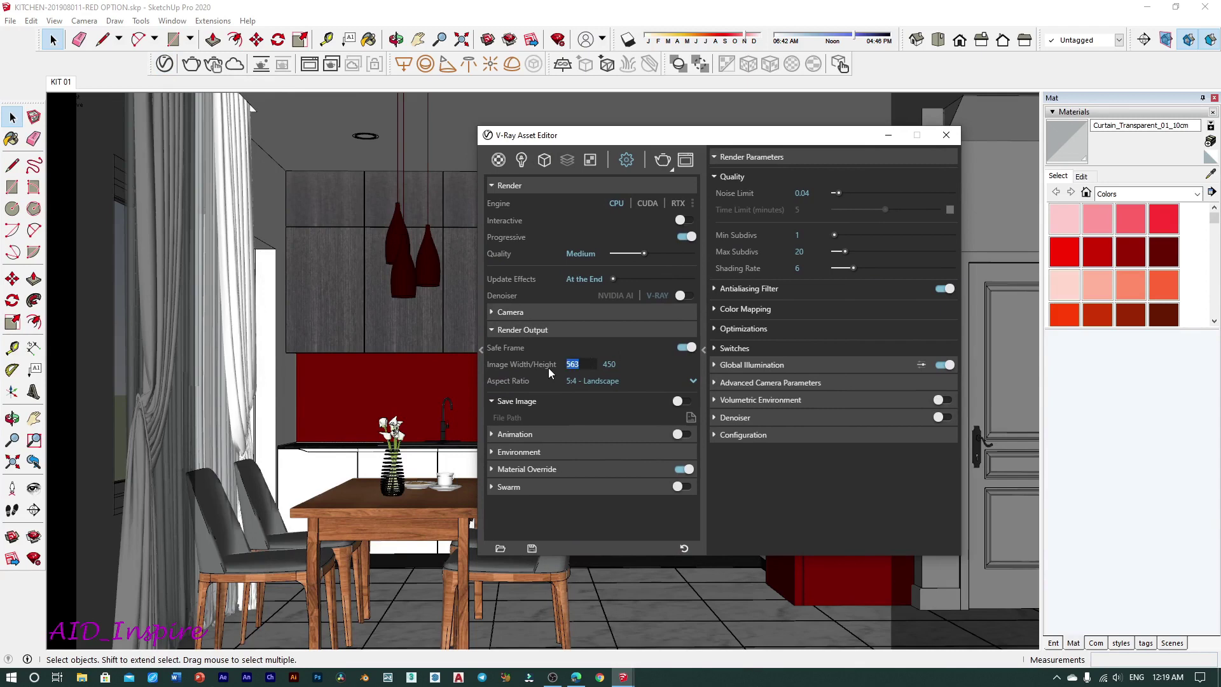
mouse_move(520, 365)
text(60)
key(Return)
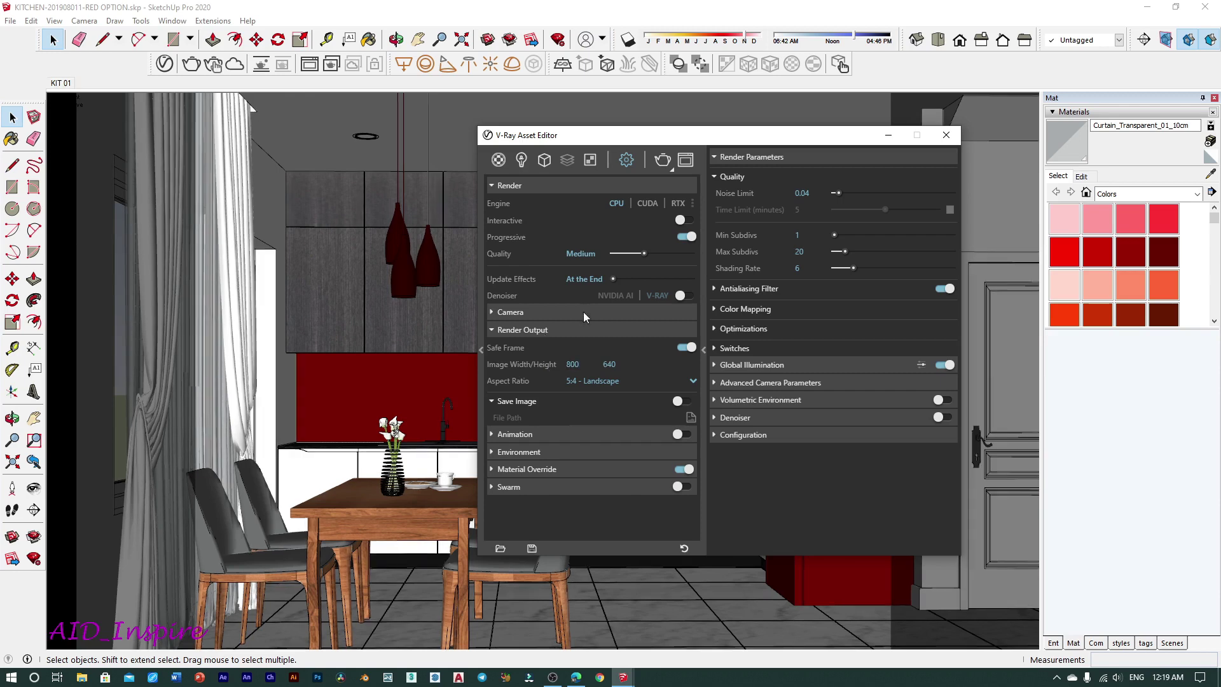
drag(565, 138, 618, 137)
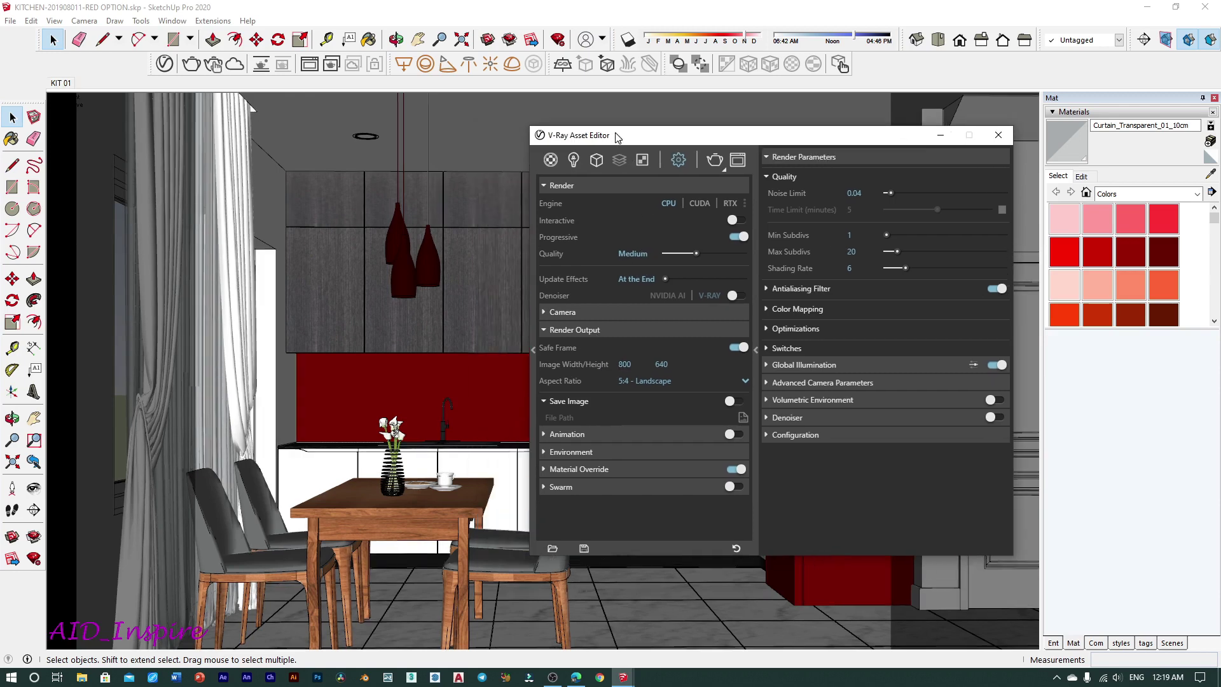
Render the kitchen in V-Ray, stop it, and close the frame buffer and Asset Editor.
click(715, 161)
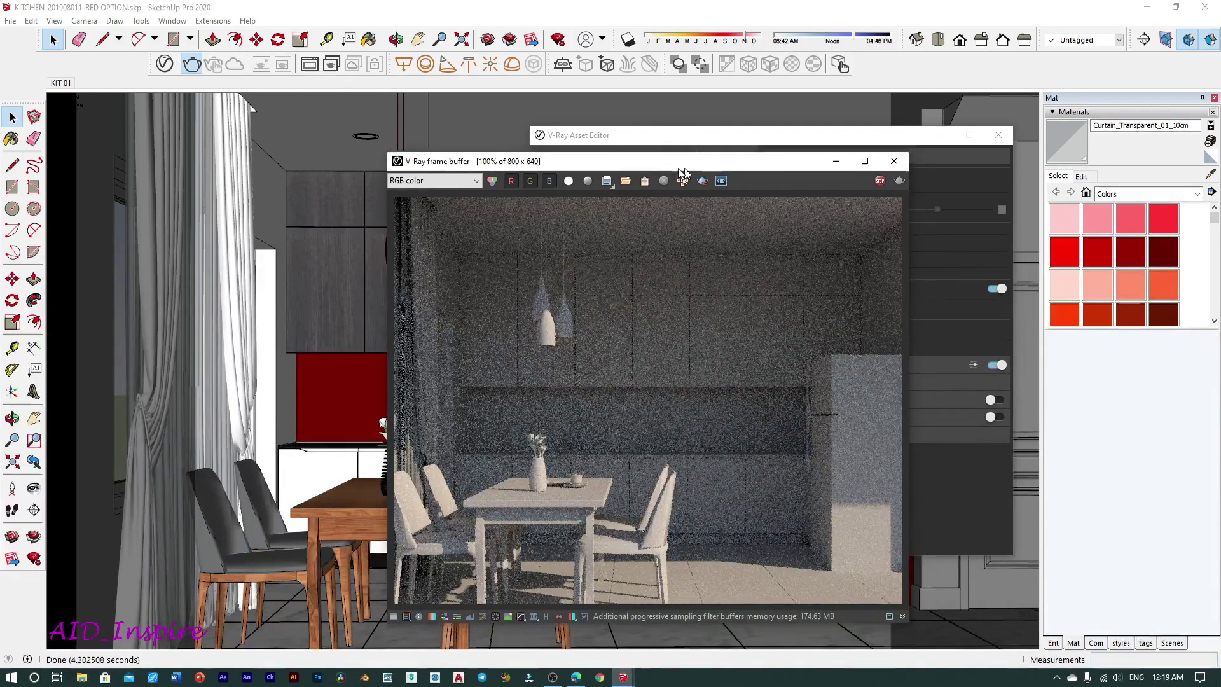
drag(697, 176, 466, 136)
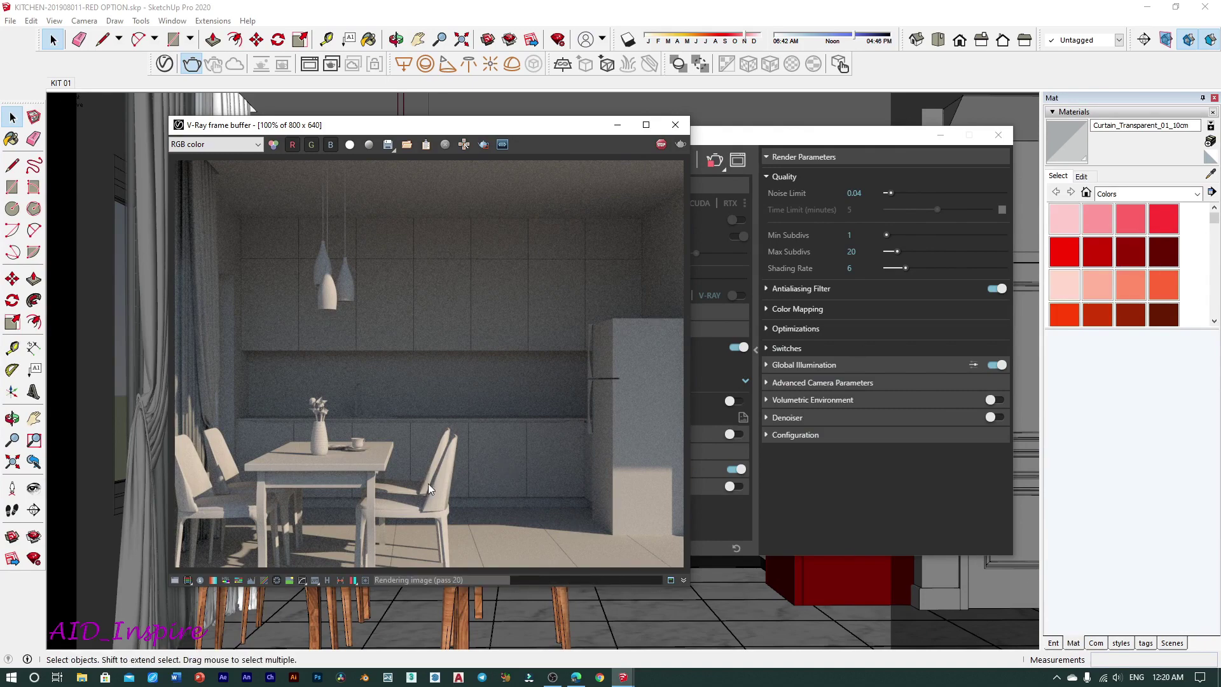
drag(567, 130, 523, 141)
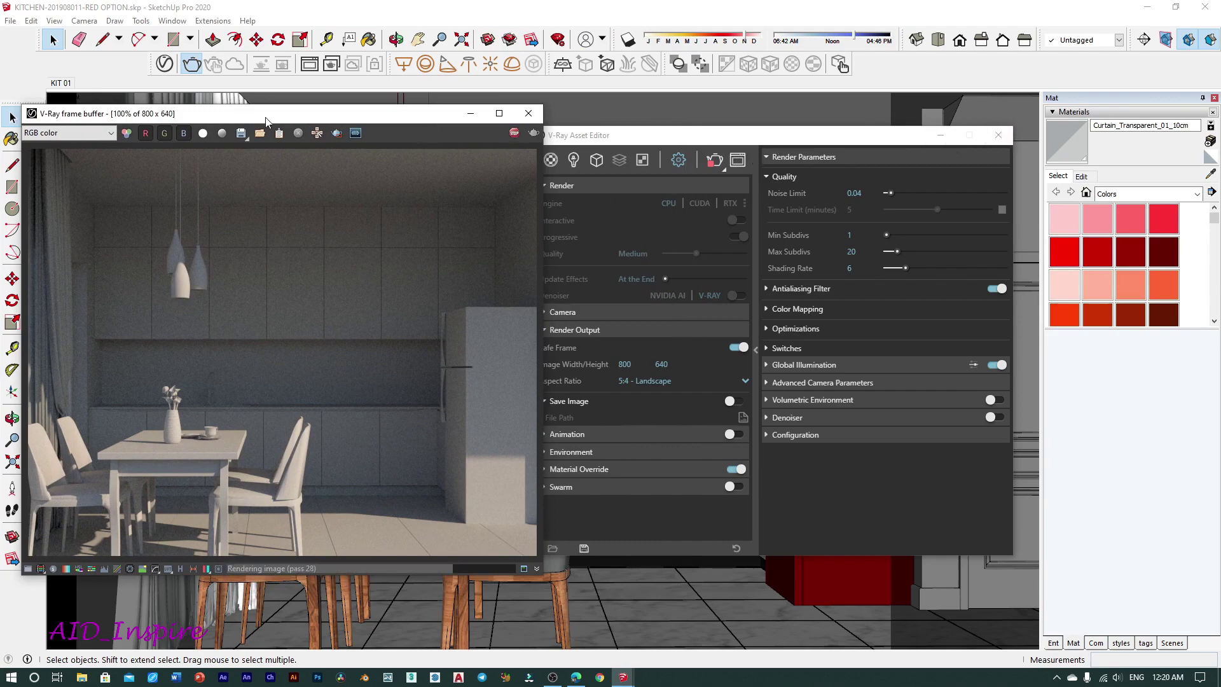
drag(265, 120, 330, 139)
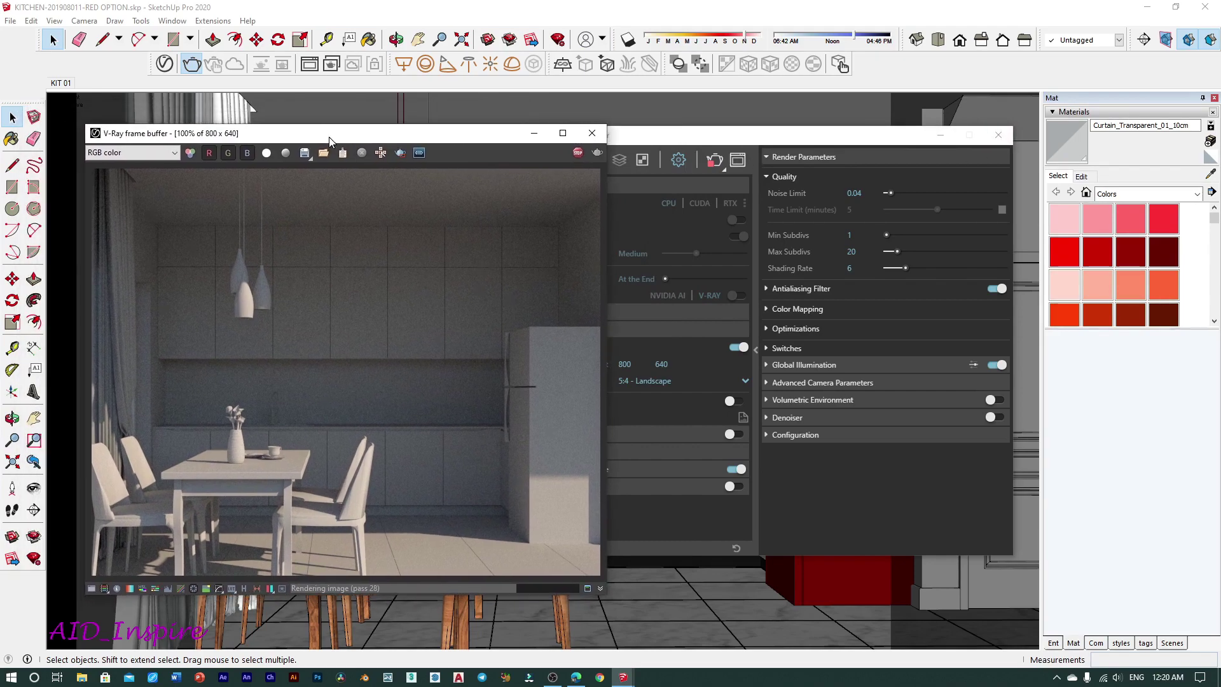
click(574, 156)
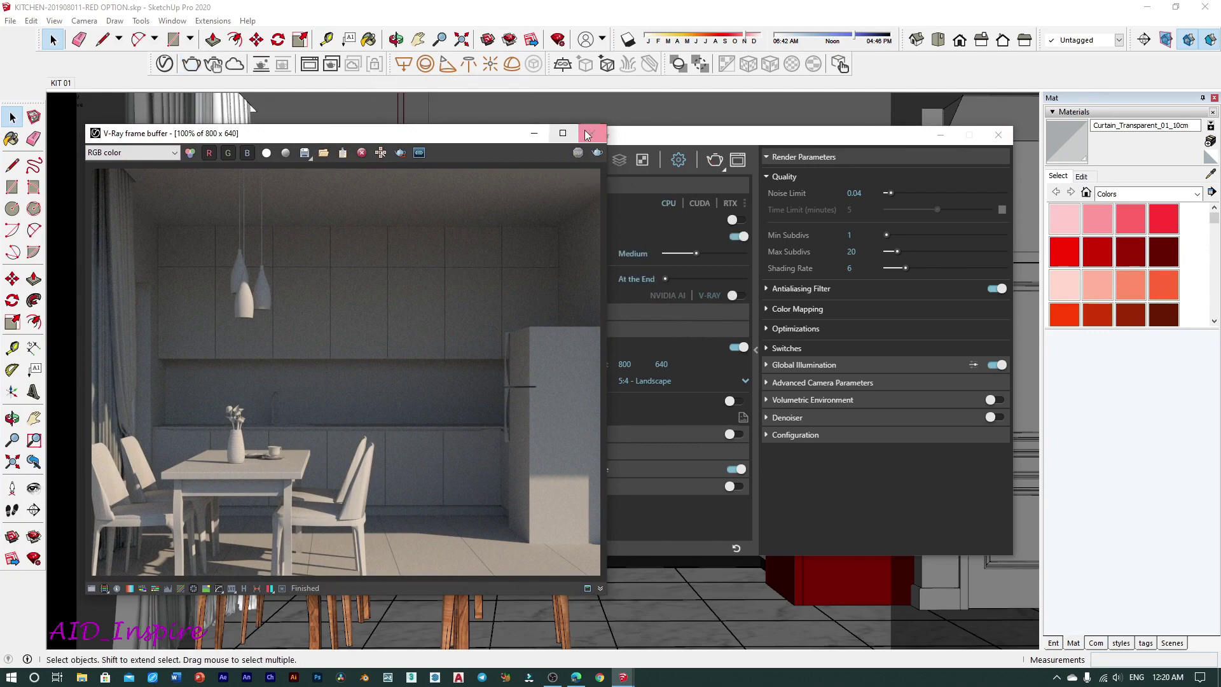
click(410, 101)
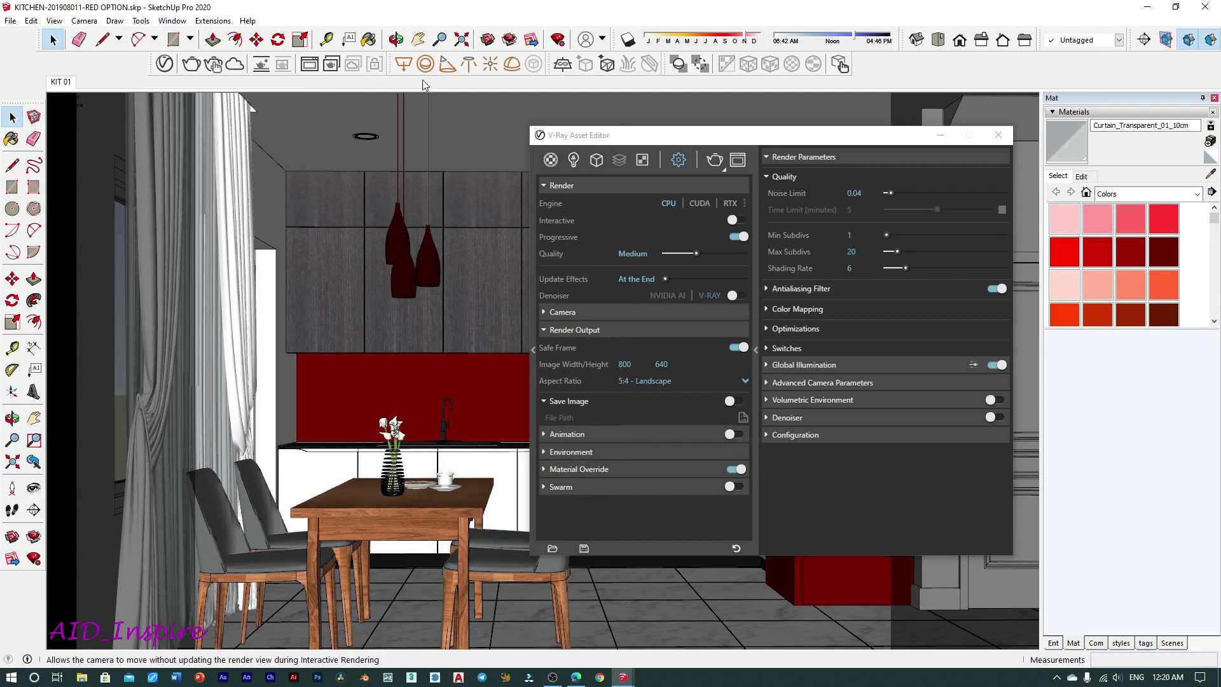
click(998, 135)
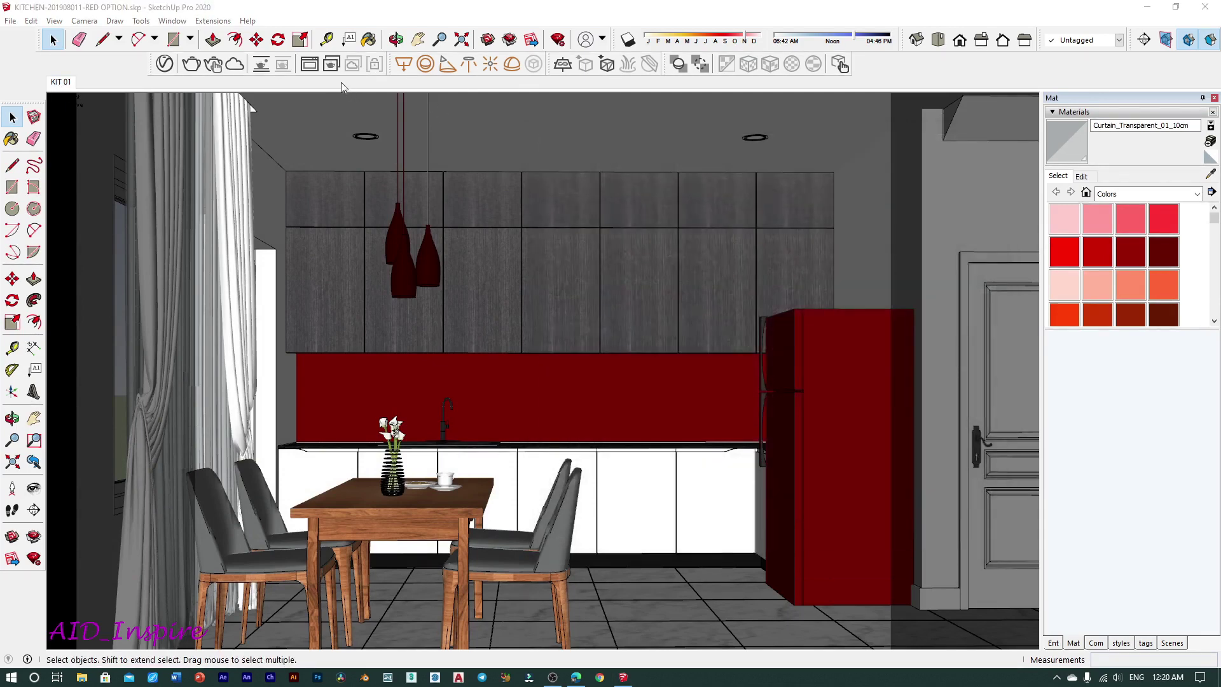
Reopen the V-Ray render and move its frame buffer aside while orbiting the kitchen model.
click(316, 68)
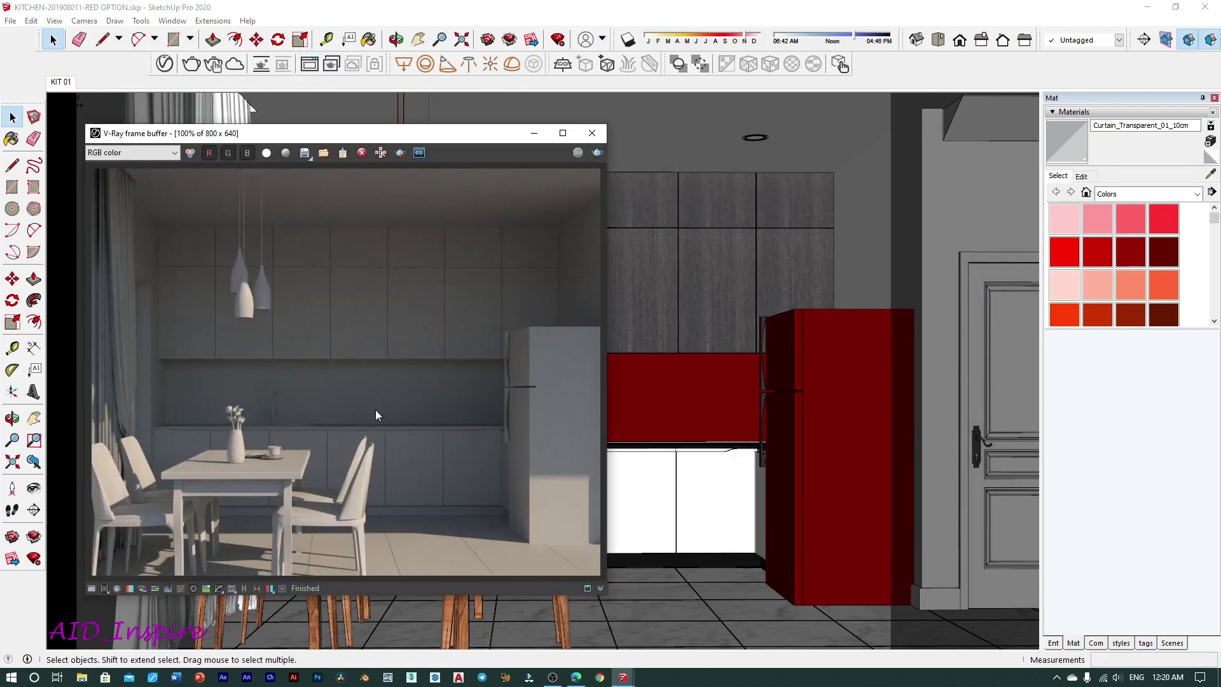
drag(426, 133, 413, 252)
middle_drag(610, 280, 649, 261)
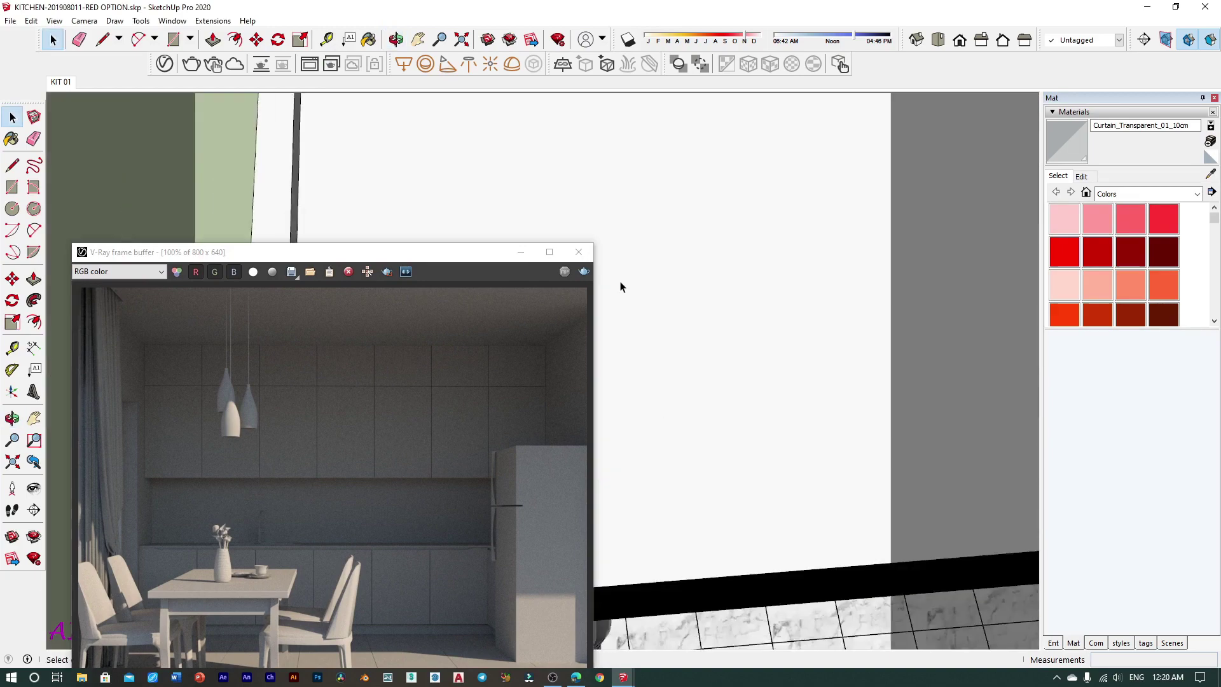
scroll(649, 261, down, 4)
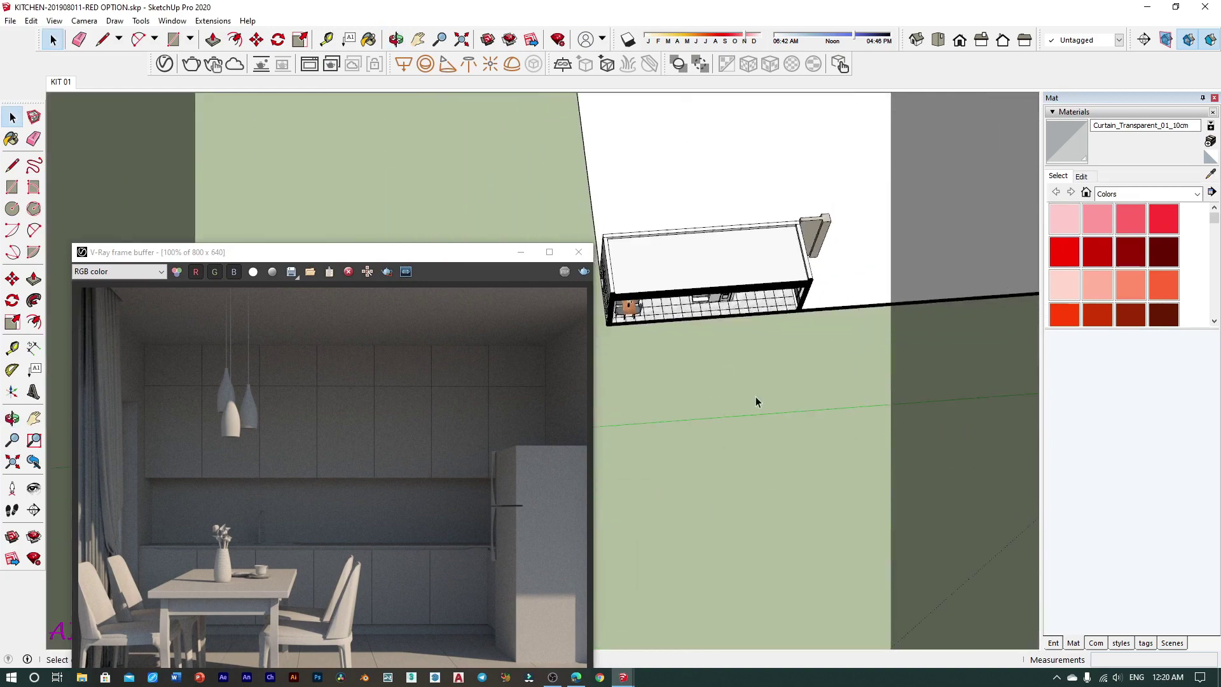
scroll(635, 248, up, 5)
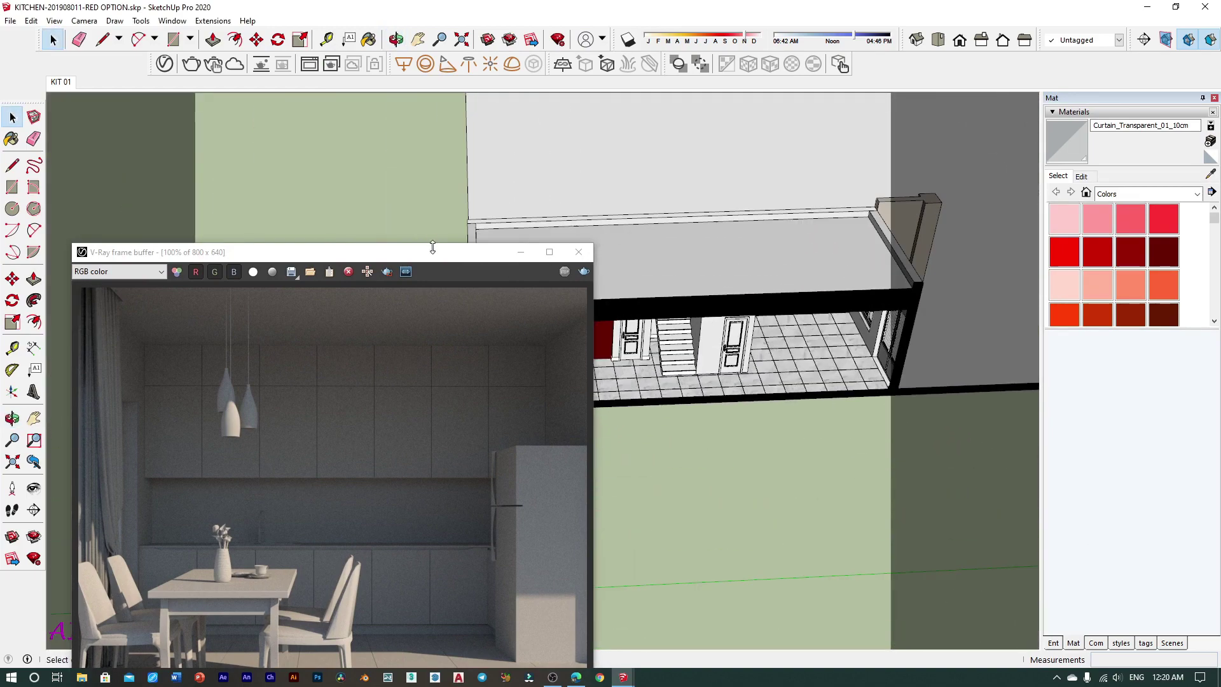
mouse_move(496, 249)
mouse_down()
mouse_move(1019, 234)
mouse_move(1106, 178)
mouse_up()
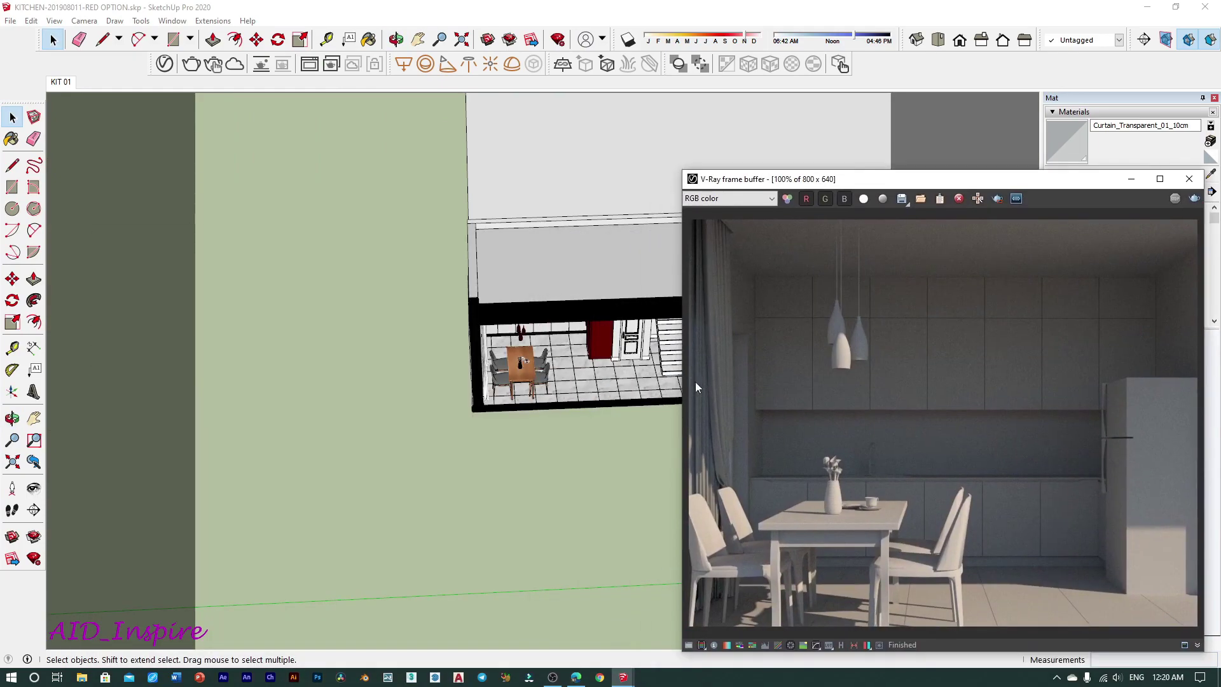
mouse_move(695, 381)
middle_down()
mouse_move(250, 232)
mouse_move(372, 279)
middle_up()
middle_drag(490, 332, 816, 314)
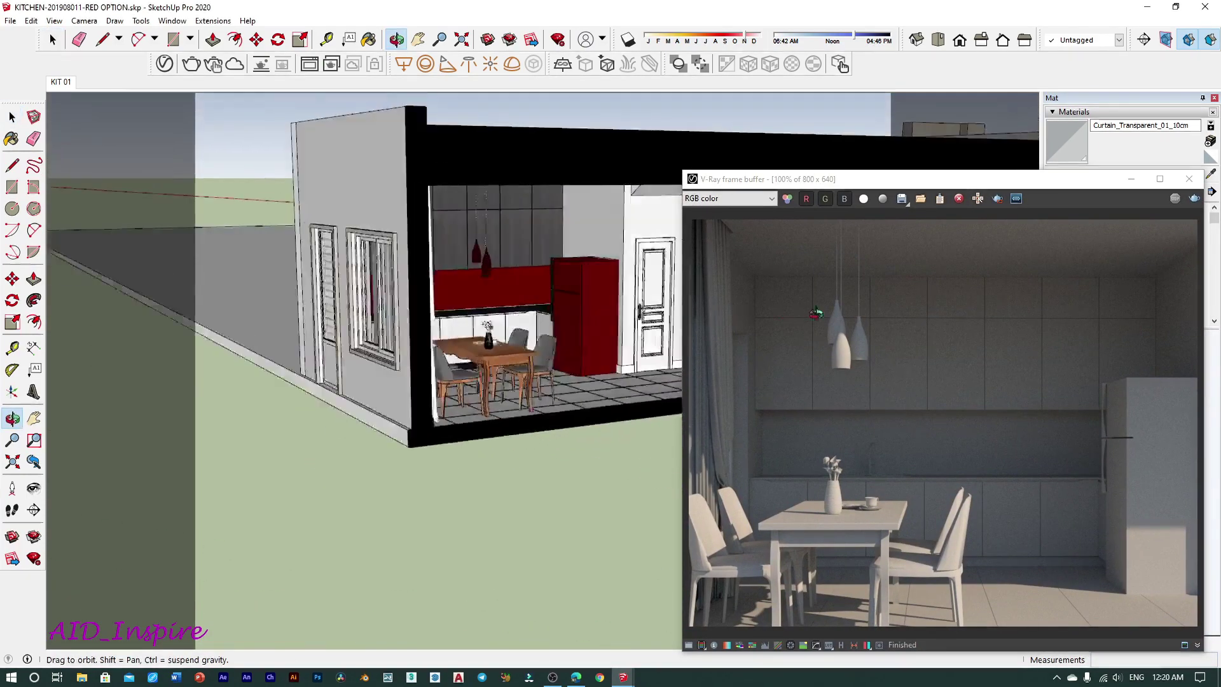
scroll(636, 375, up, 1)
scroll(632, 375, up, 3)
scroll(584, 352, up, 2)
scroll(539, 411, up, 2)
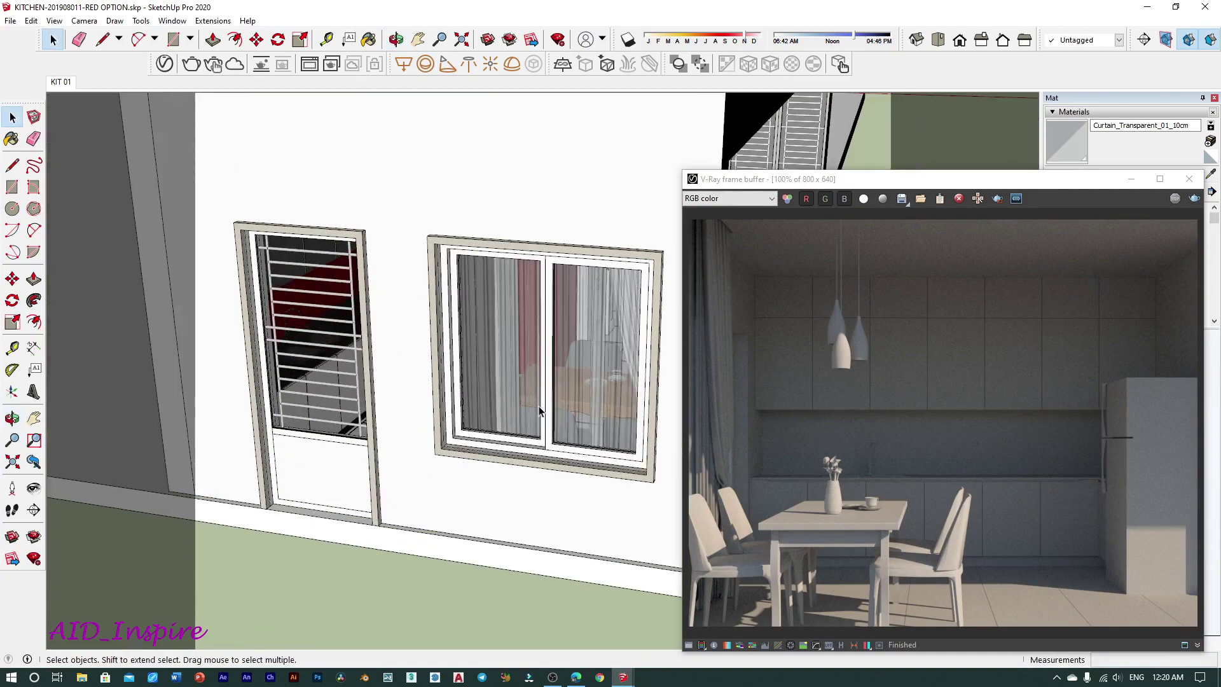
Close the V-Ray frame buffer and return to the KIT 01 kitchen scene.
middle_drag(508, 400, 314, 346)
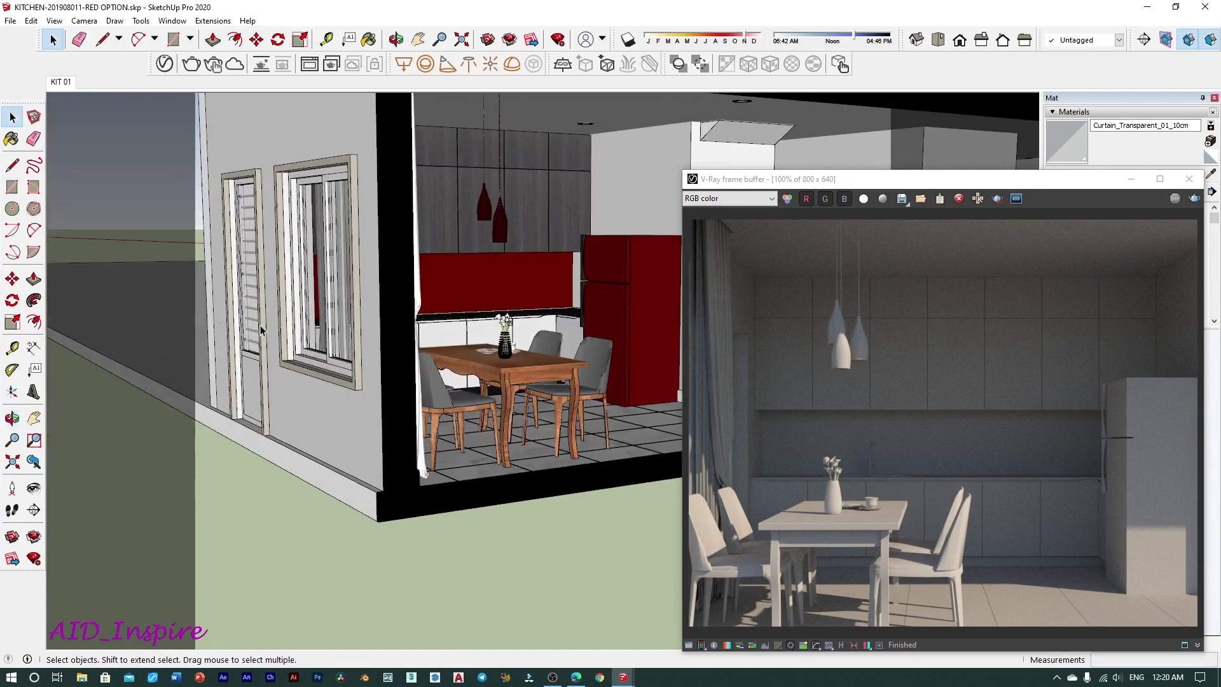
scroll(471, 482, down, 5)
scroll(379, 463, down, 3)
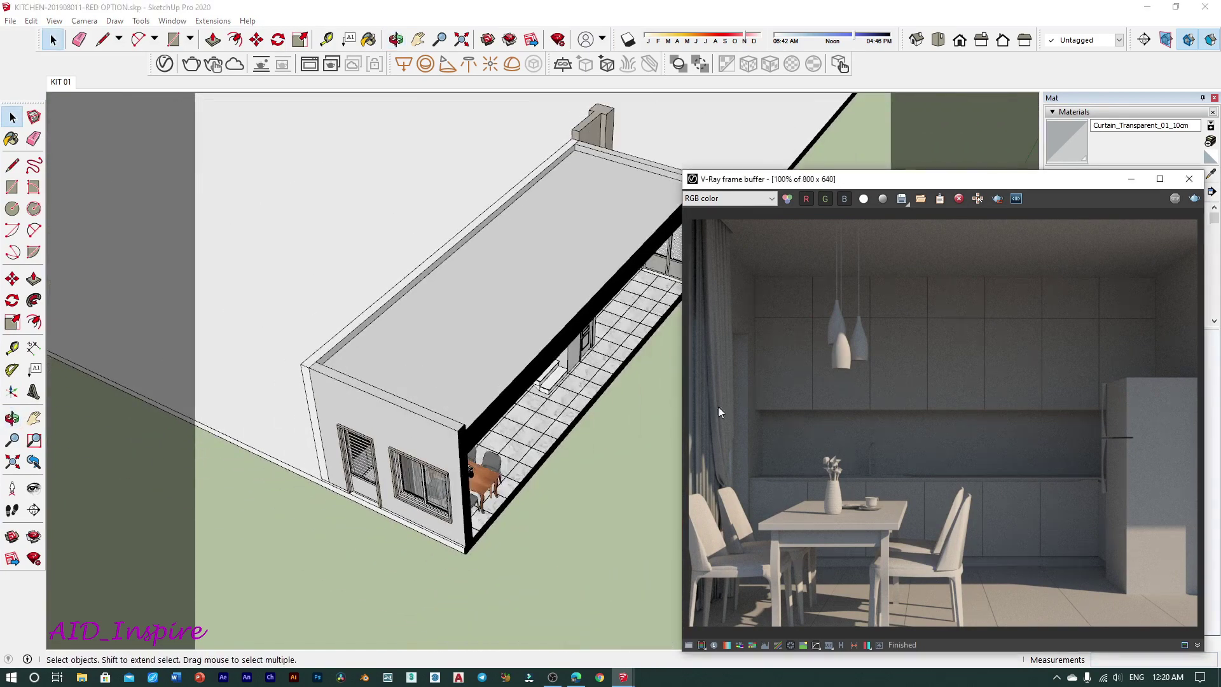
middle_drag(379, 463, 357, 449)
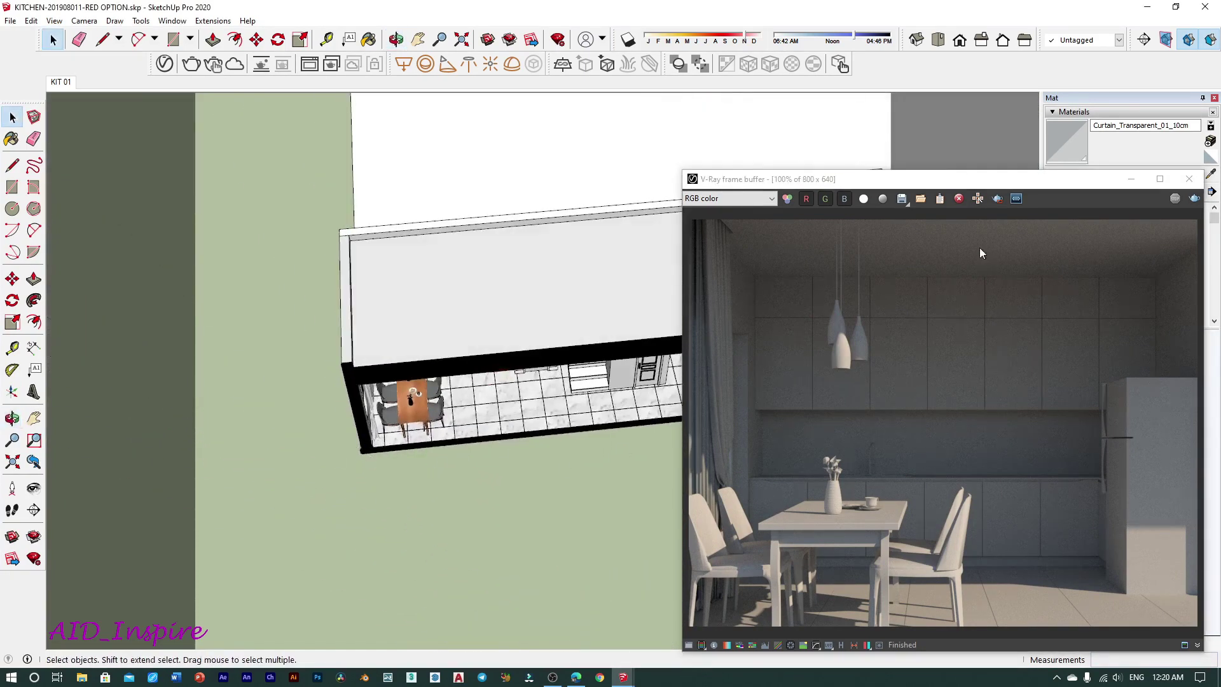
drag(925, 185, 613, 118)
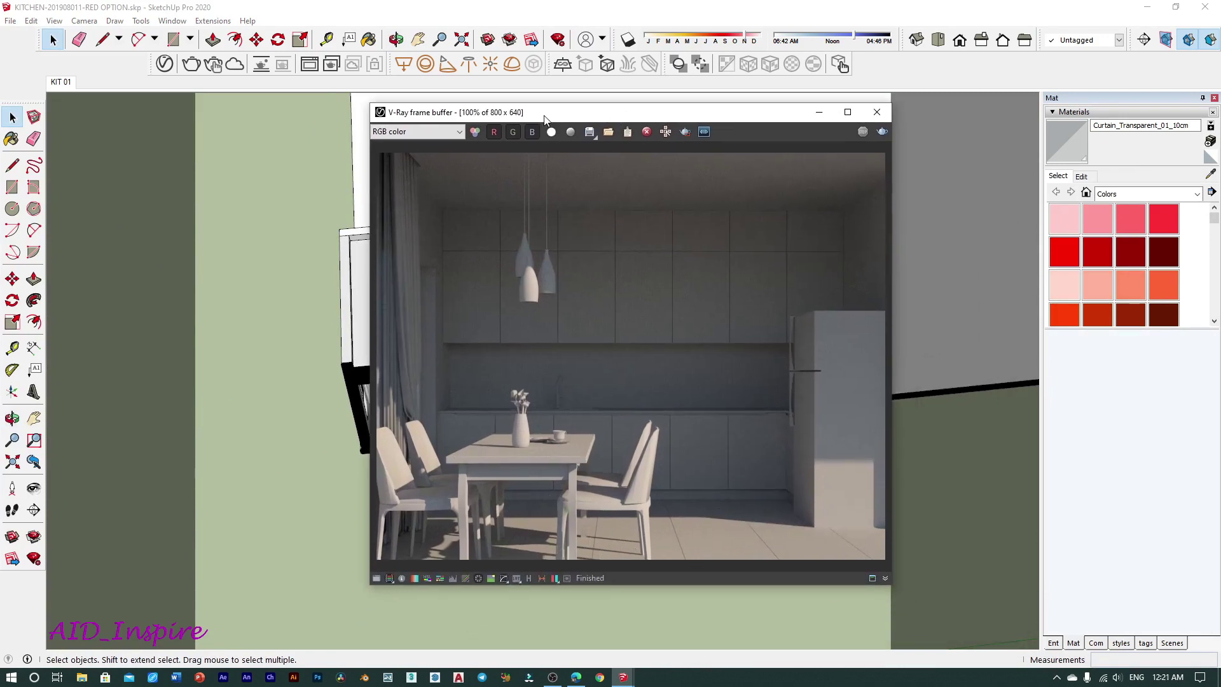
drag(545, 119, 741, 119)
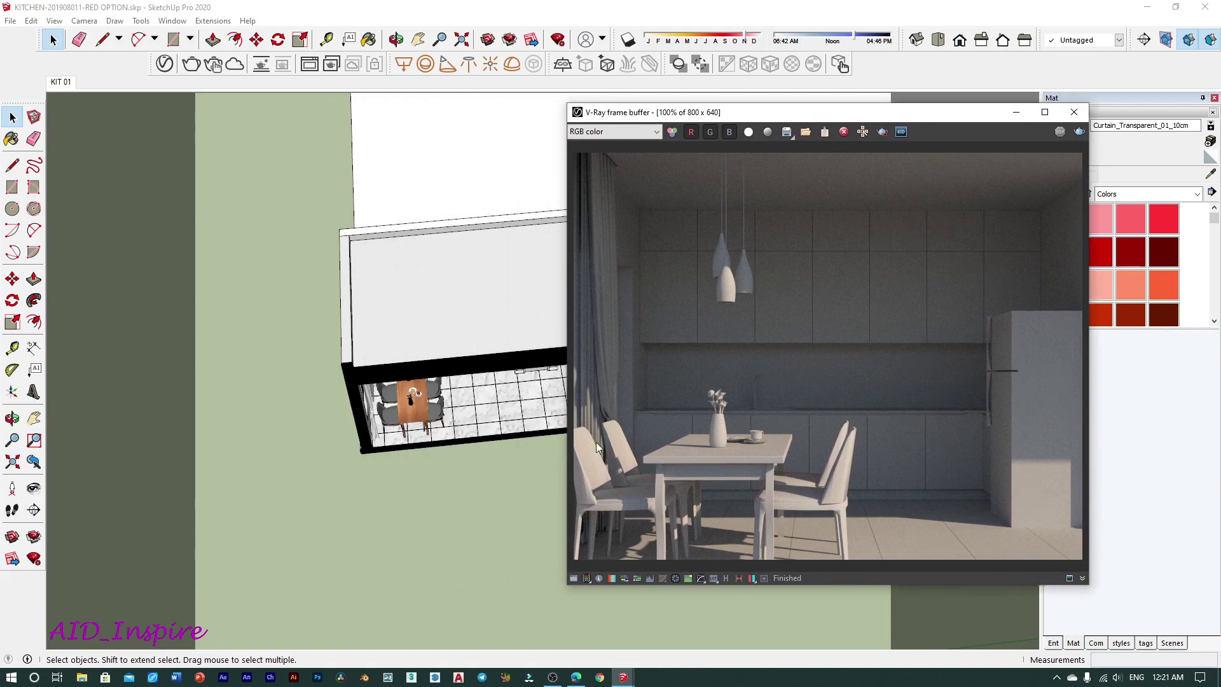
click(1073, 113)
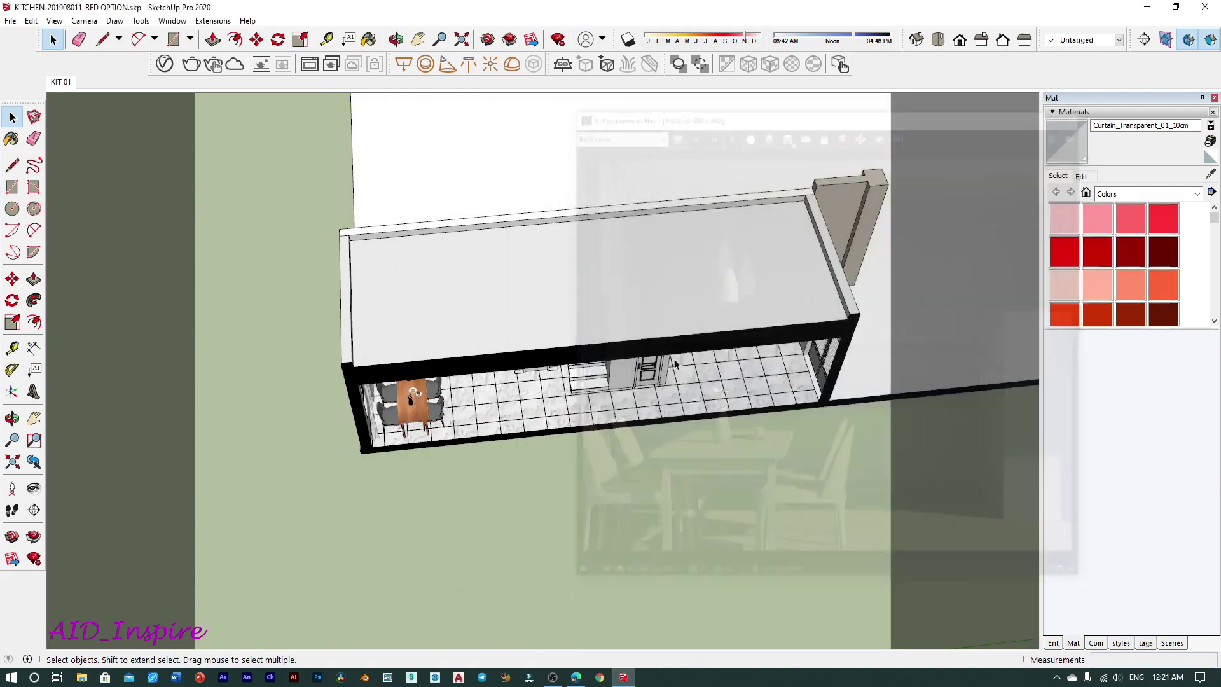
middle_drag(572, 305, 512, 315)
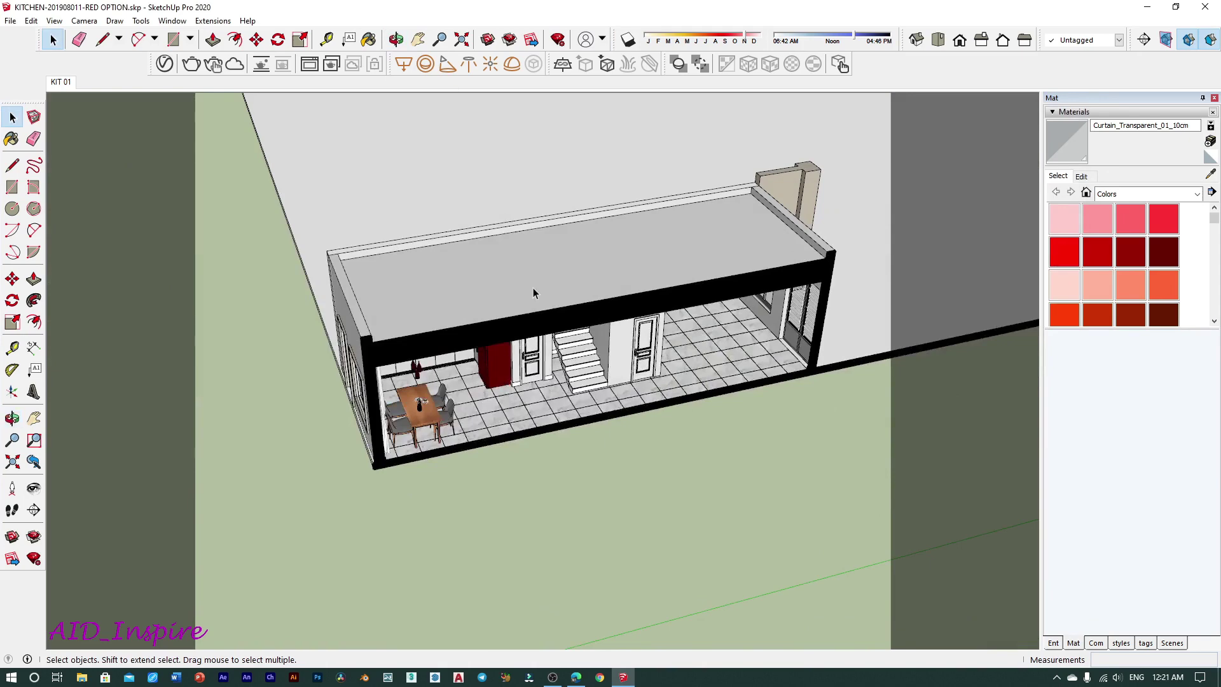
click(62, 83)
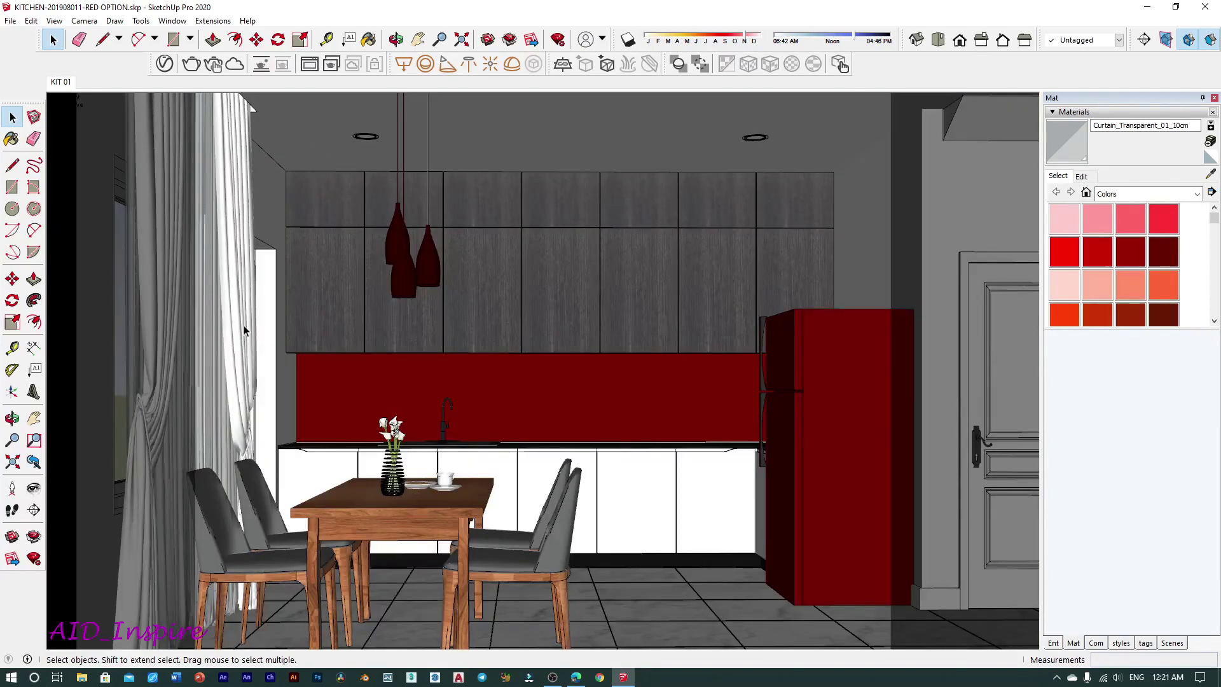
Hide the curtain in front of the left-wall windows.
click(244, 327)
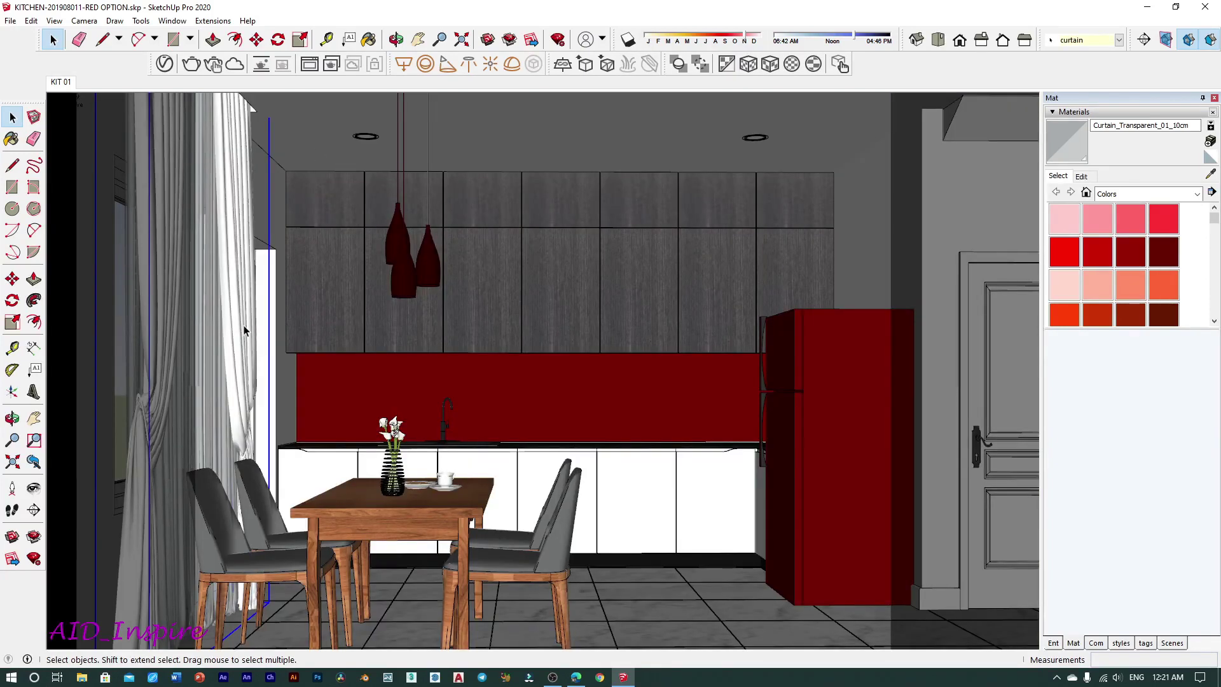
key(Delete)
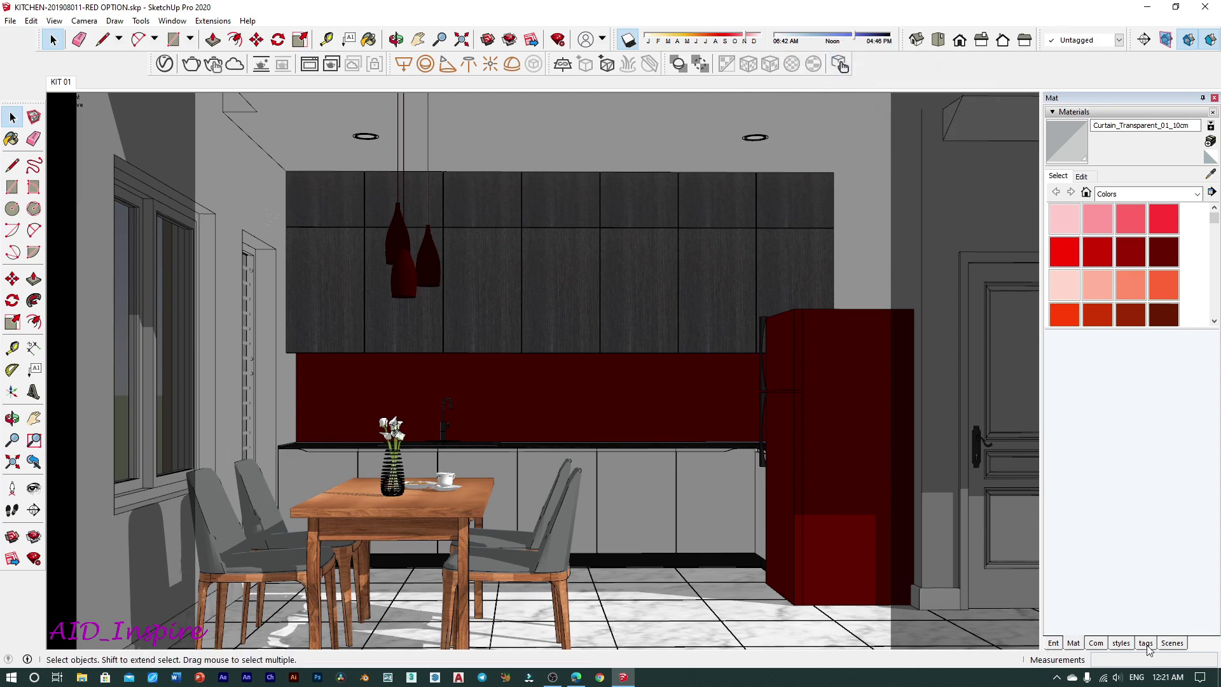
Create a new tray named SHA containing the Shadows settings via Manage Trays.
right_click(1059, 100)
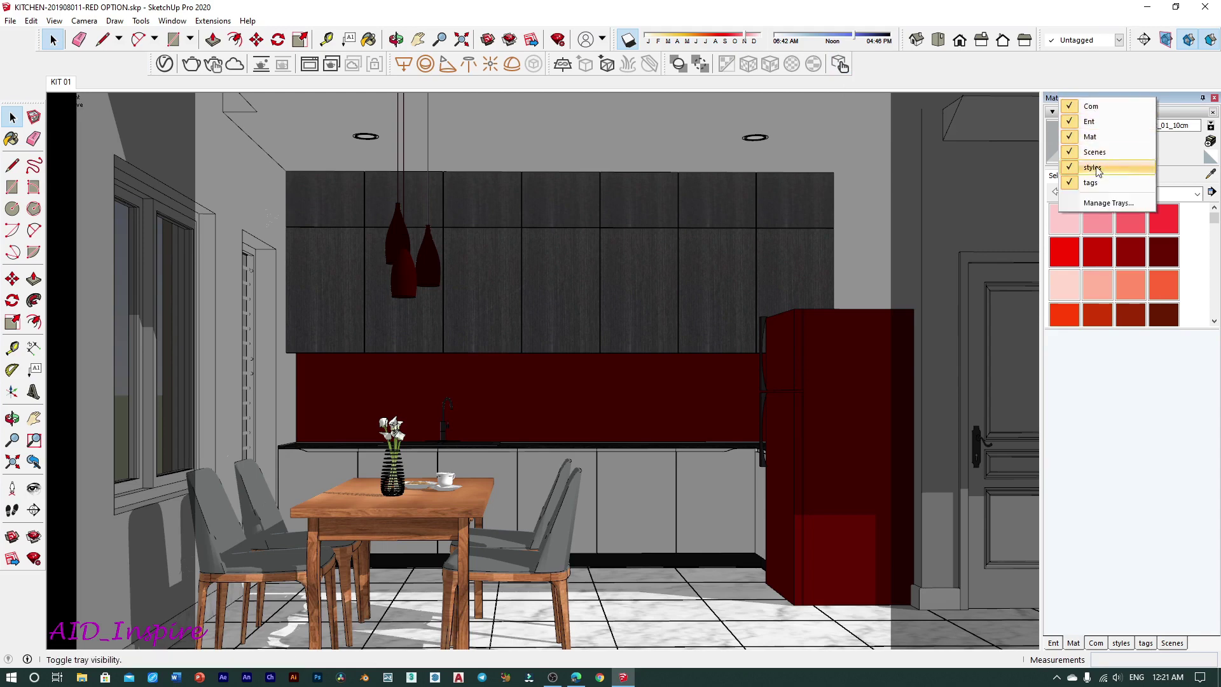
click(1101, 204)
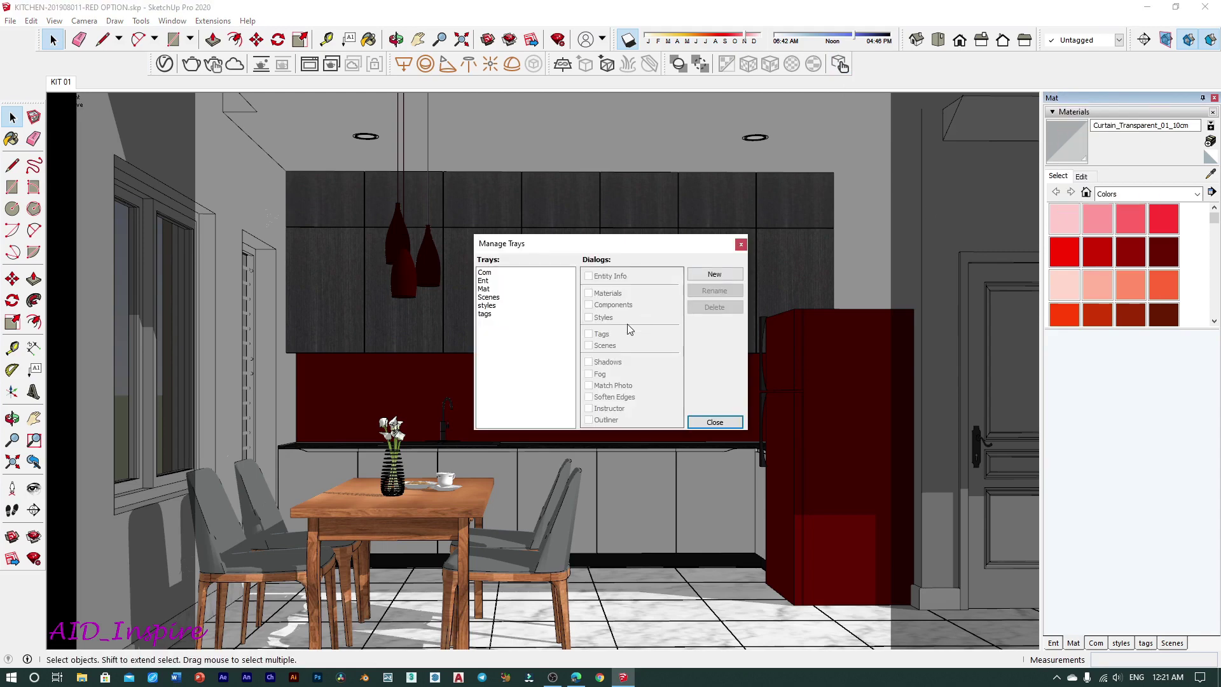
click(724, 278)
click(534, 372)
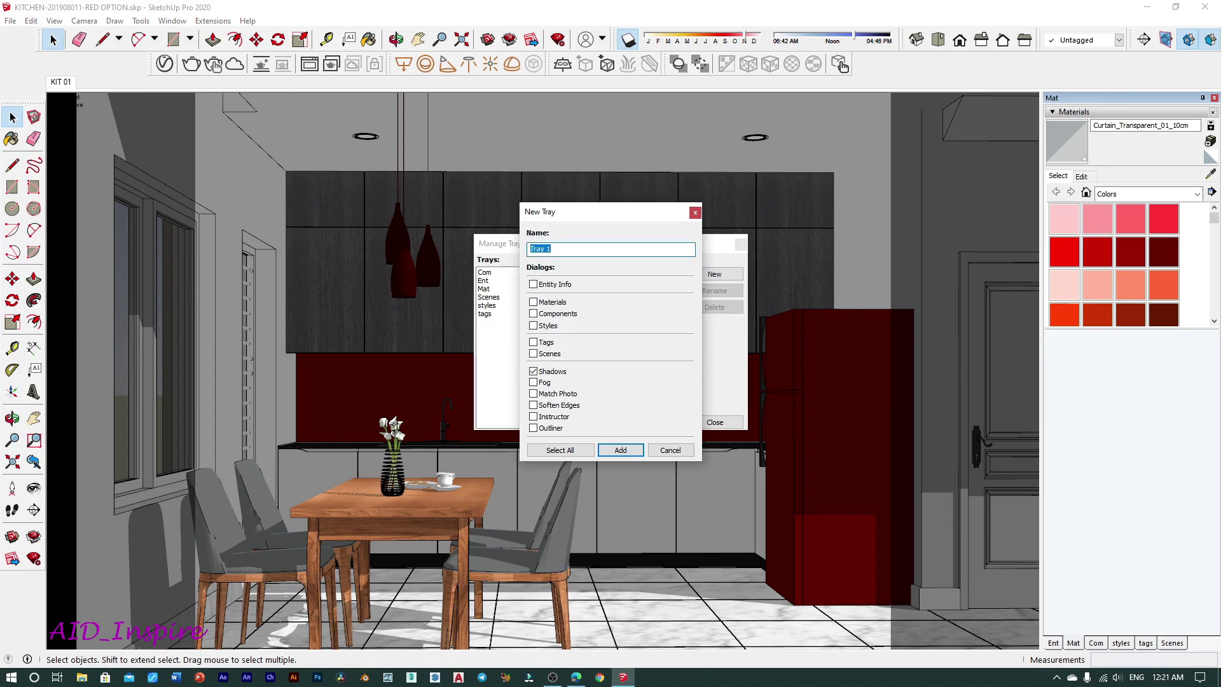
text(SHA)
click(612, 453)
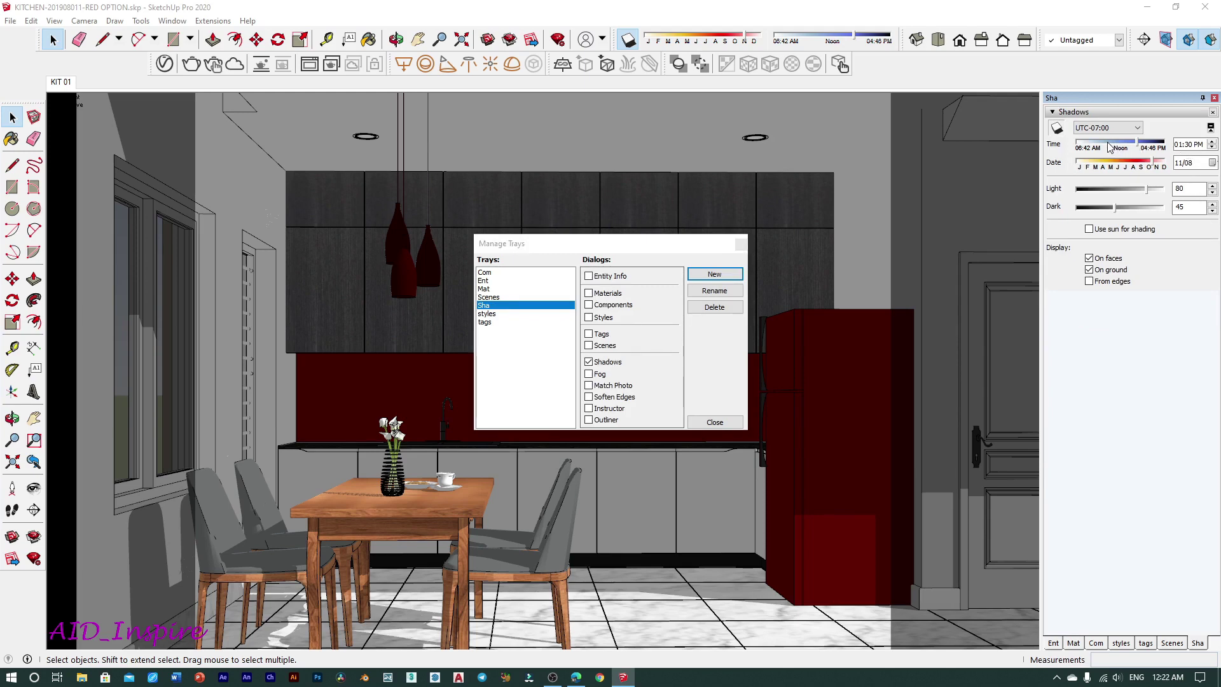
click(710, 420)
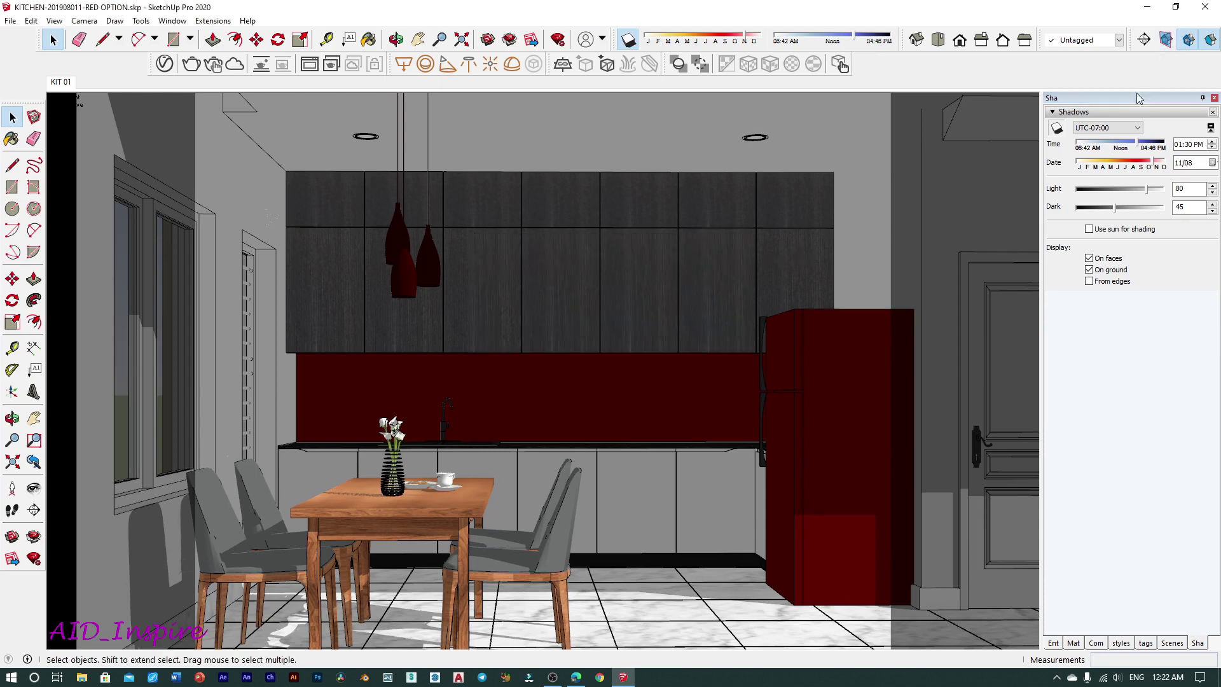
Hide the left-wall window frame and the remaining window component.
drag(1107, 145, 1098, 142)
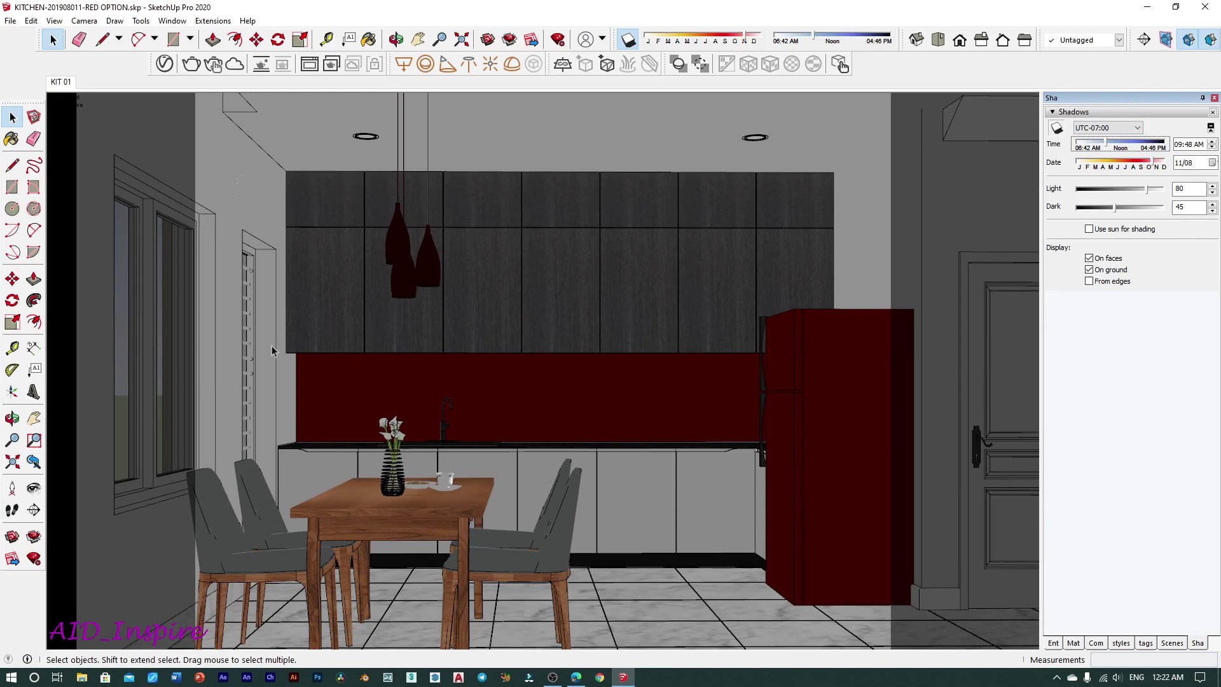
click(238, 377)
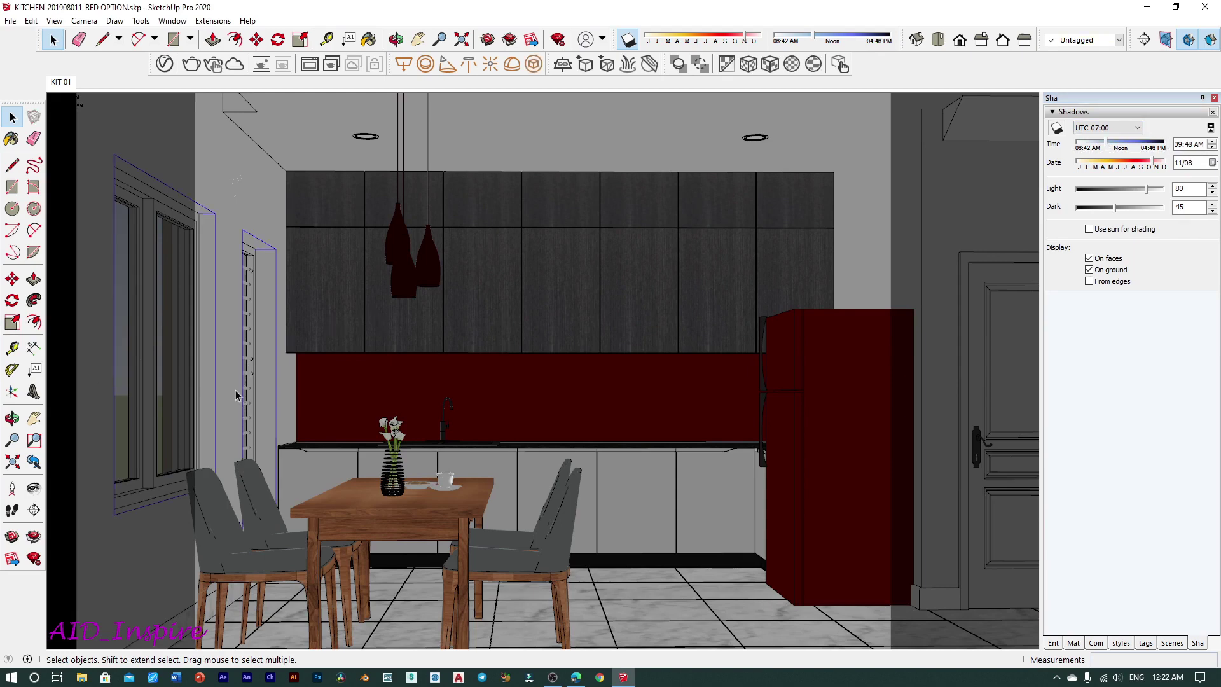
key(Delete)
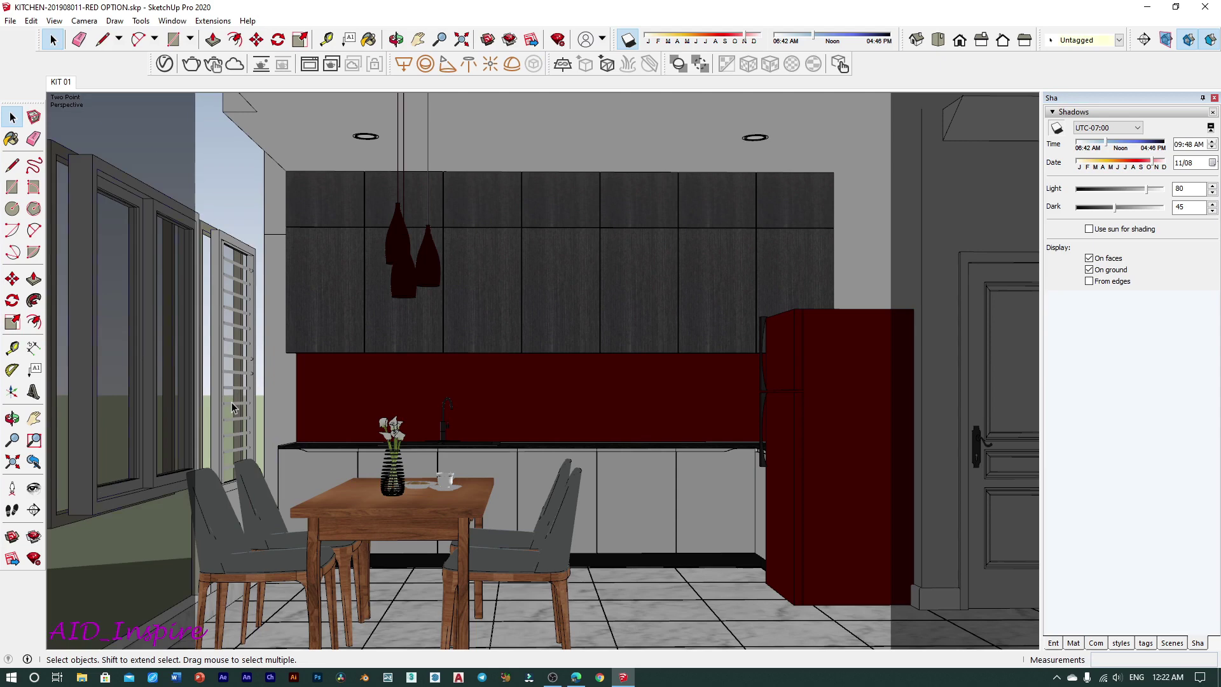
click(233, 409)
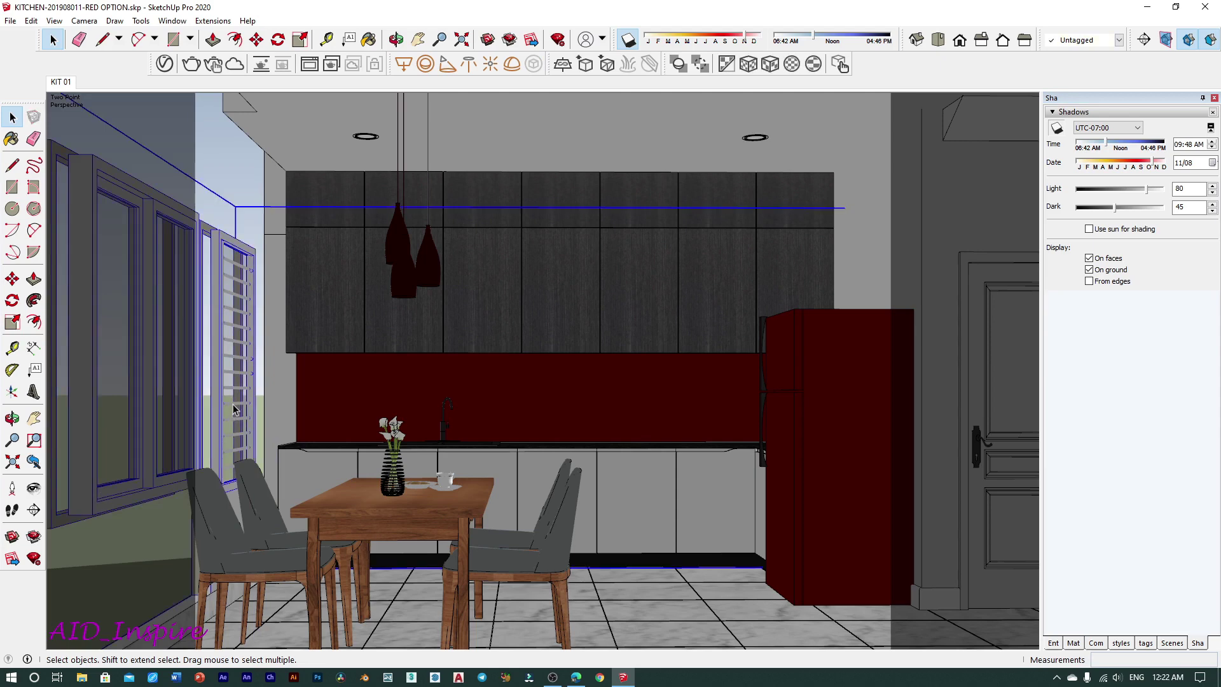
key(Delete)
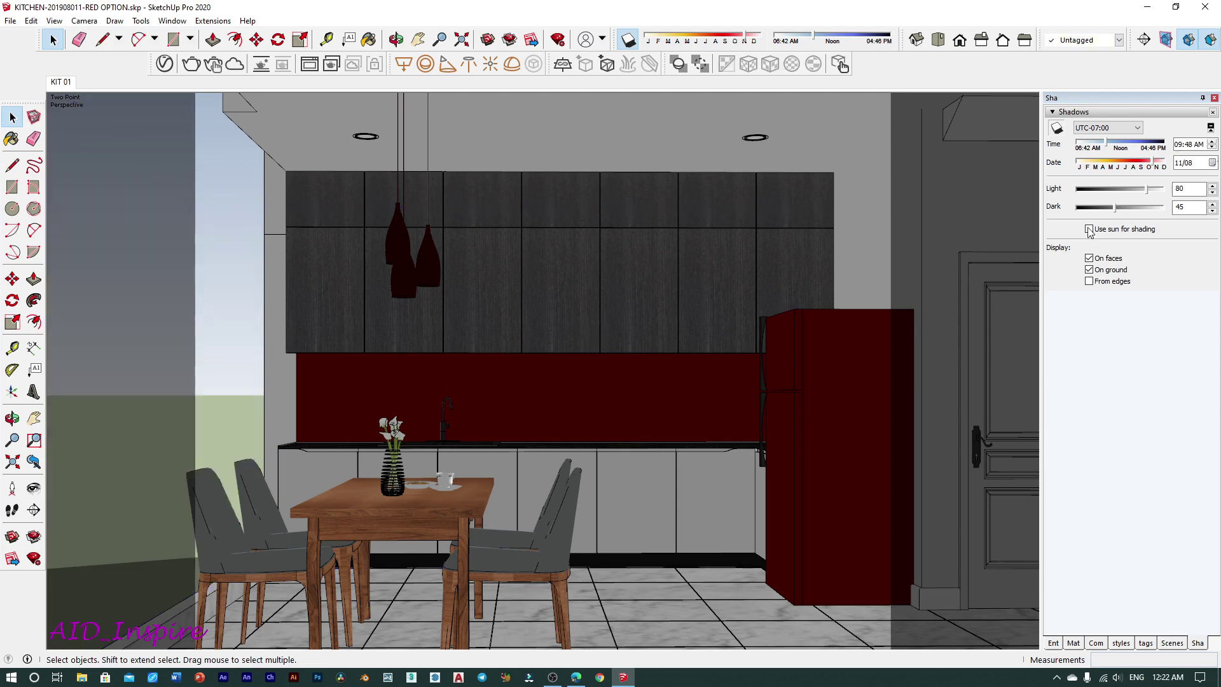
Set the shadow time to 09:02 AM and the date to 08/05.
drag(1119, 146, 1084, 146)
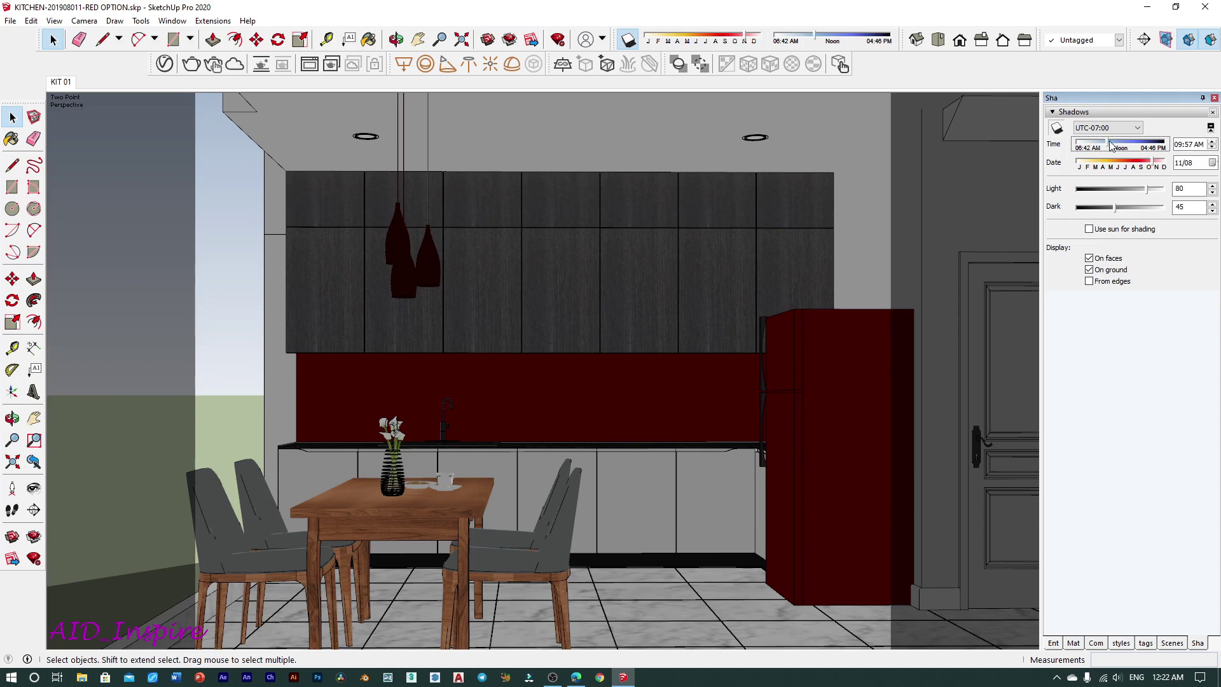
drag(1123, 146, 1099, 147)
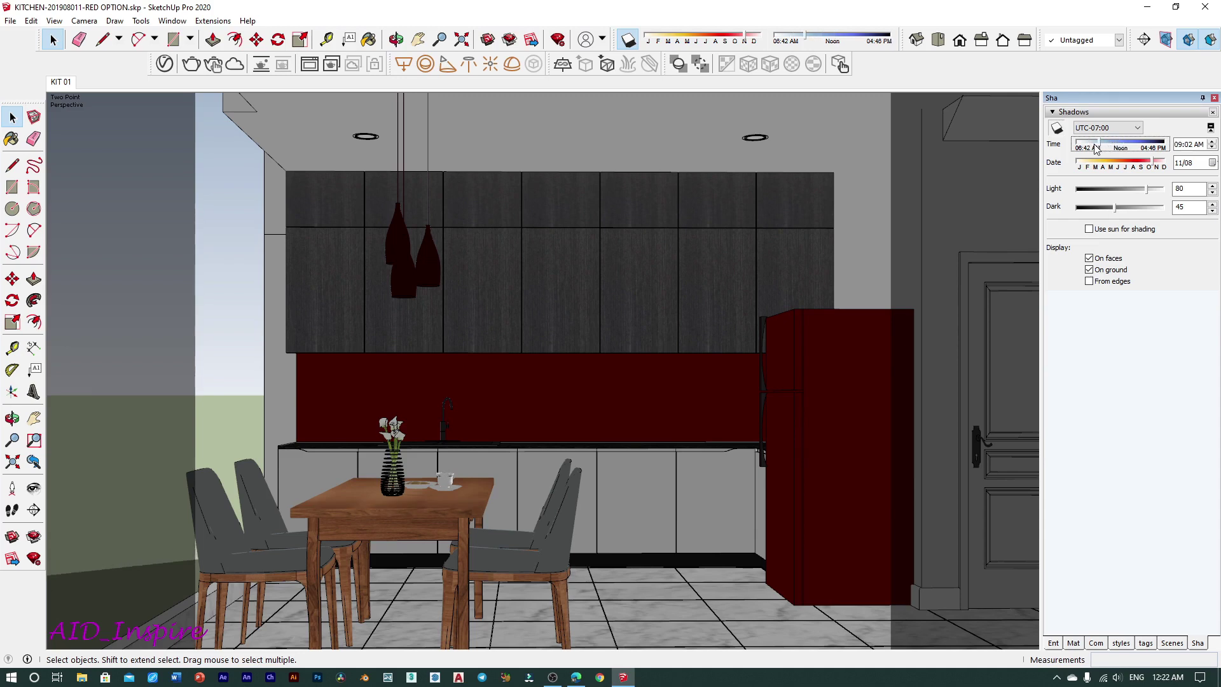
click(1126, 164)
mouse_move(1118, 164)
mouse_down()
mouse_move(1089, 165)
mouse_move(1154, 165)
mouse_move(1123, 163)
mouse_up()
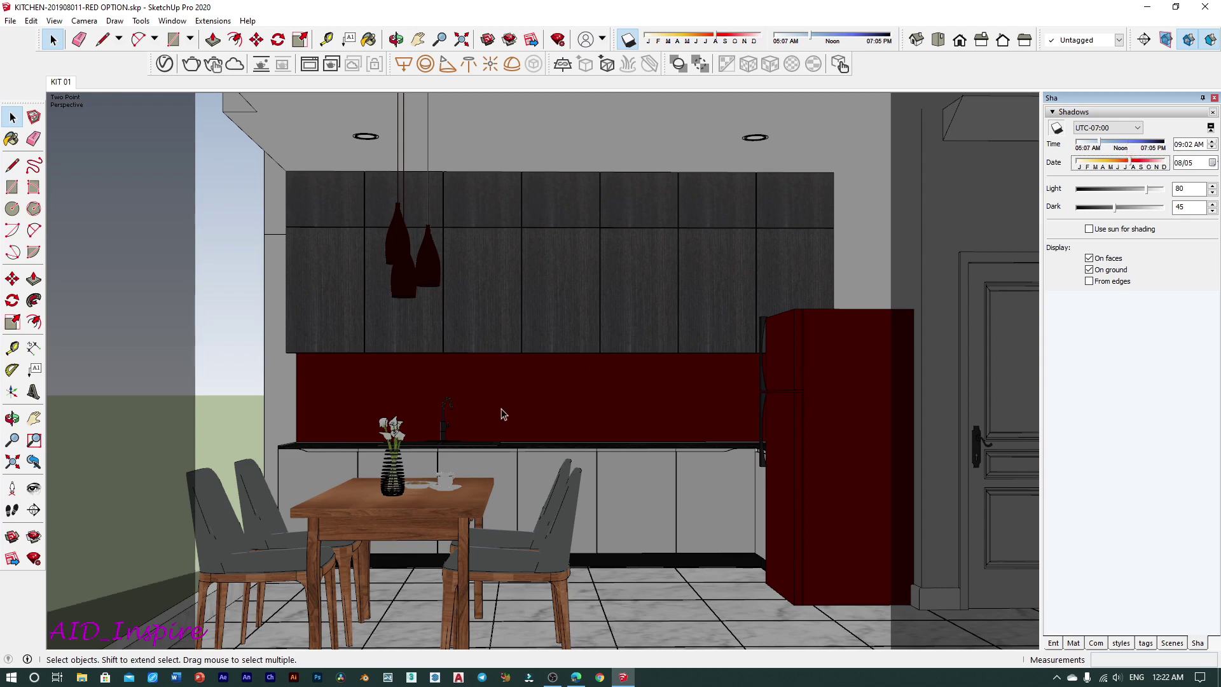
middle_drag(487, 210, 565, 437)
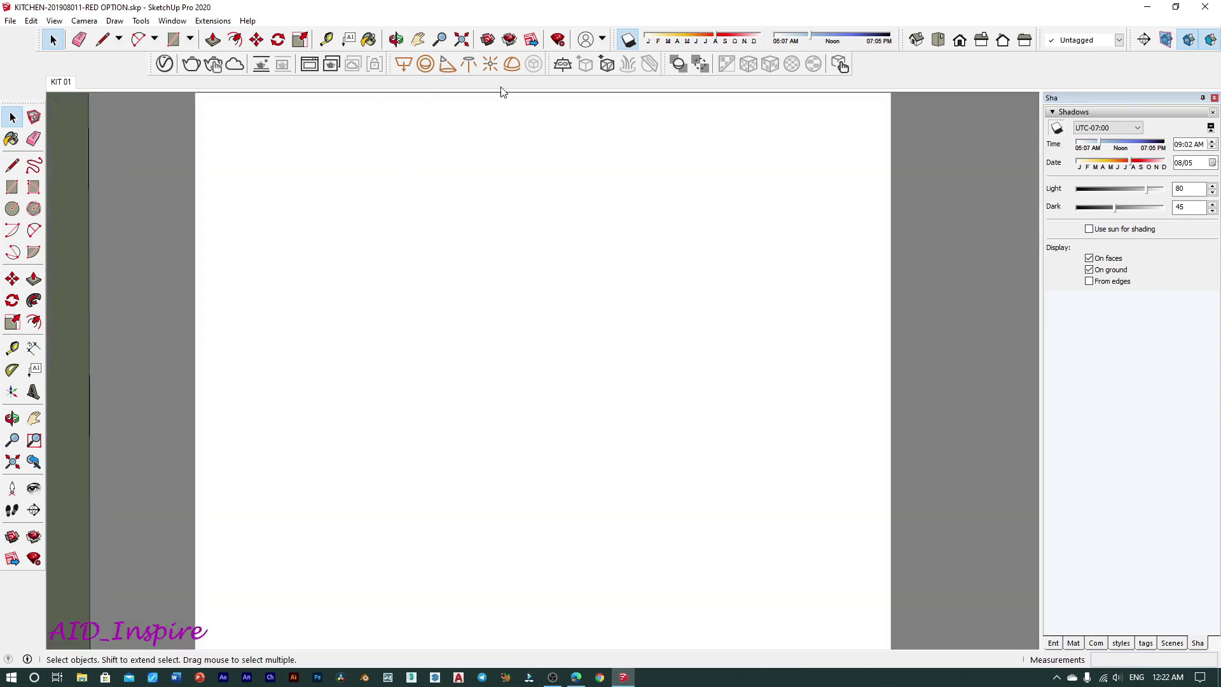
Turn off shadow display and orbit to view the model from above.
click(628, 39)
mouse_move(345, 240)
middle_down()
mouse_move(447, 431)
mouse_move(483, 400)
mouse_move(475, 463)
mouse_move(954, 241)
mouse_move(519, 372)
mouse_move(164, 349)
mouse_move(545, 468)
mouse_move(619, 471)
middle_up()
scroll(619, 471, down, 10)
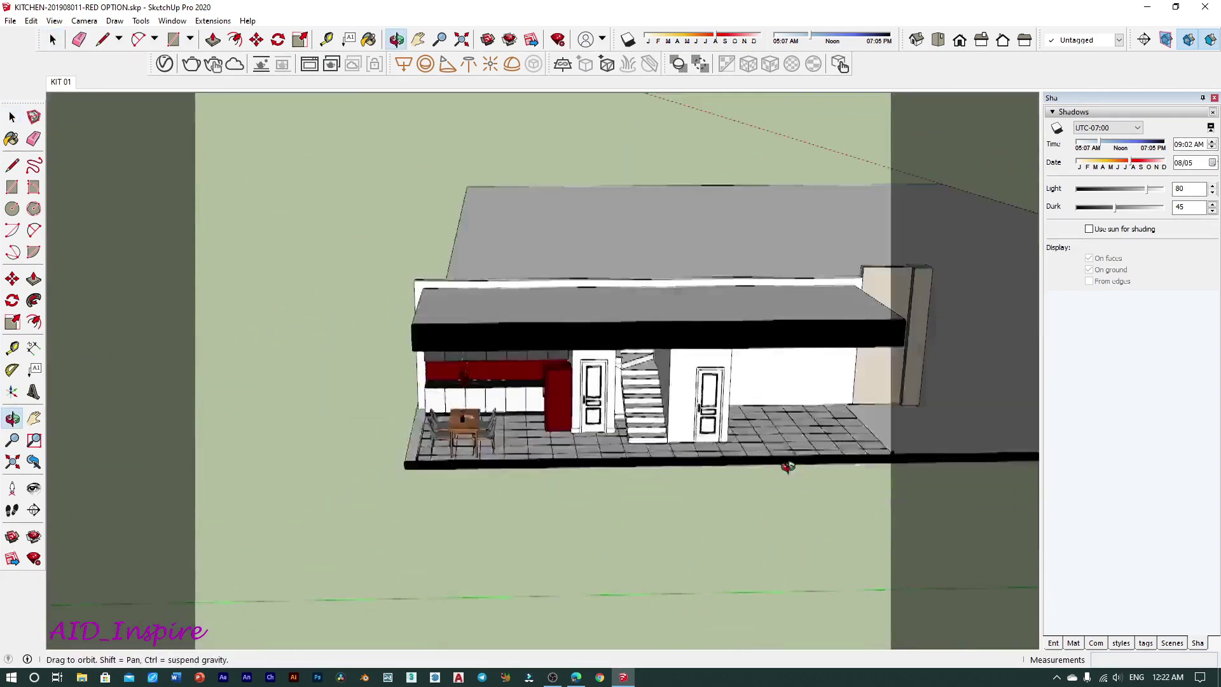
key(space)
scroll(562, 410, up, 10)
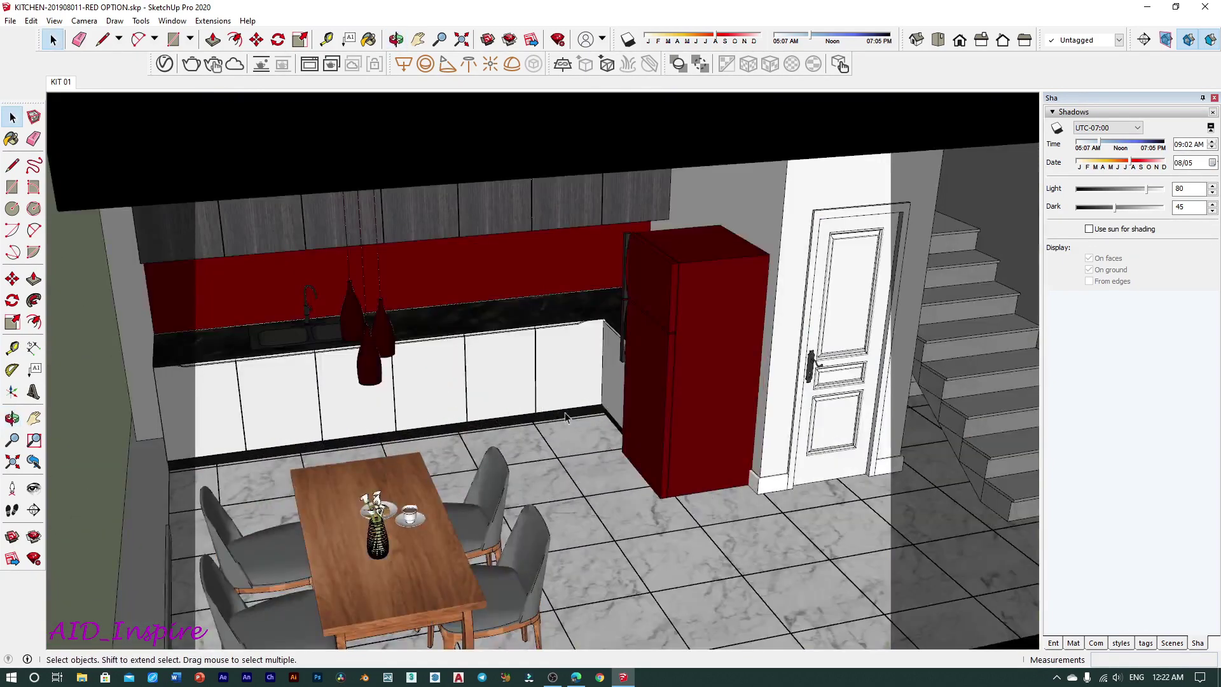
Dismiss the toolbar list without changes and switch to the web browser.
right_click(130, 66)
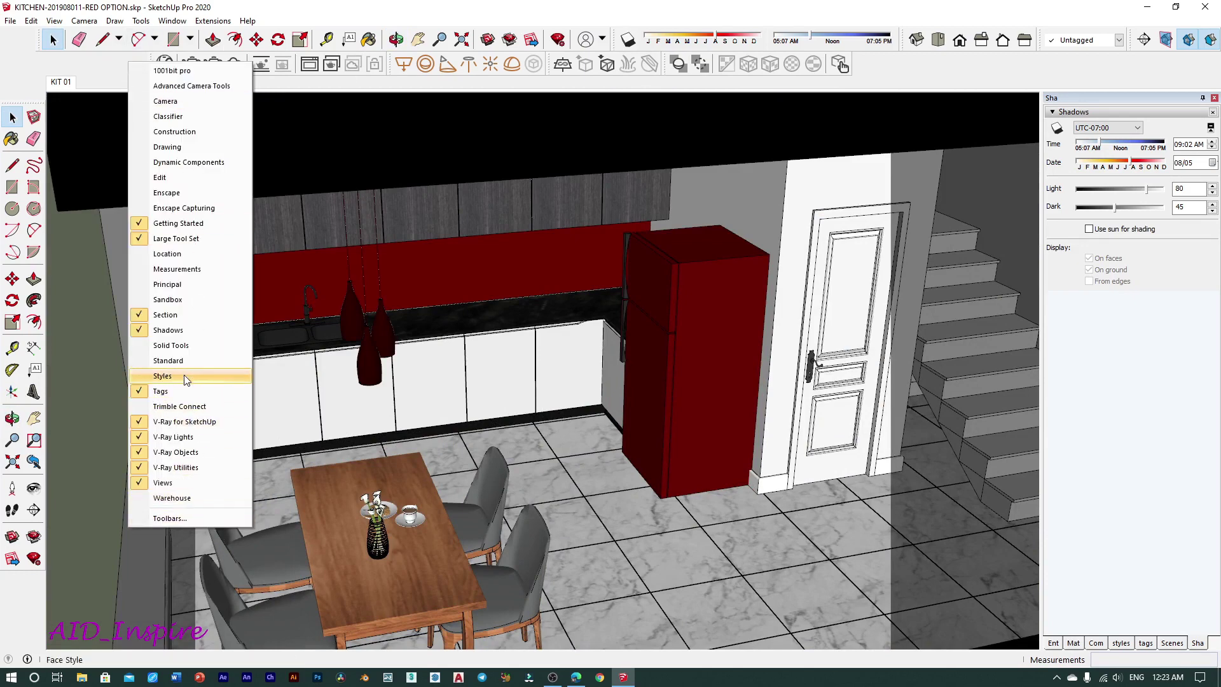
click(107, 72)
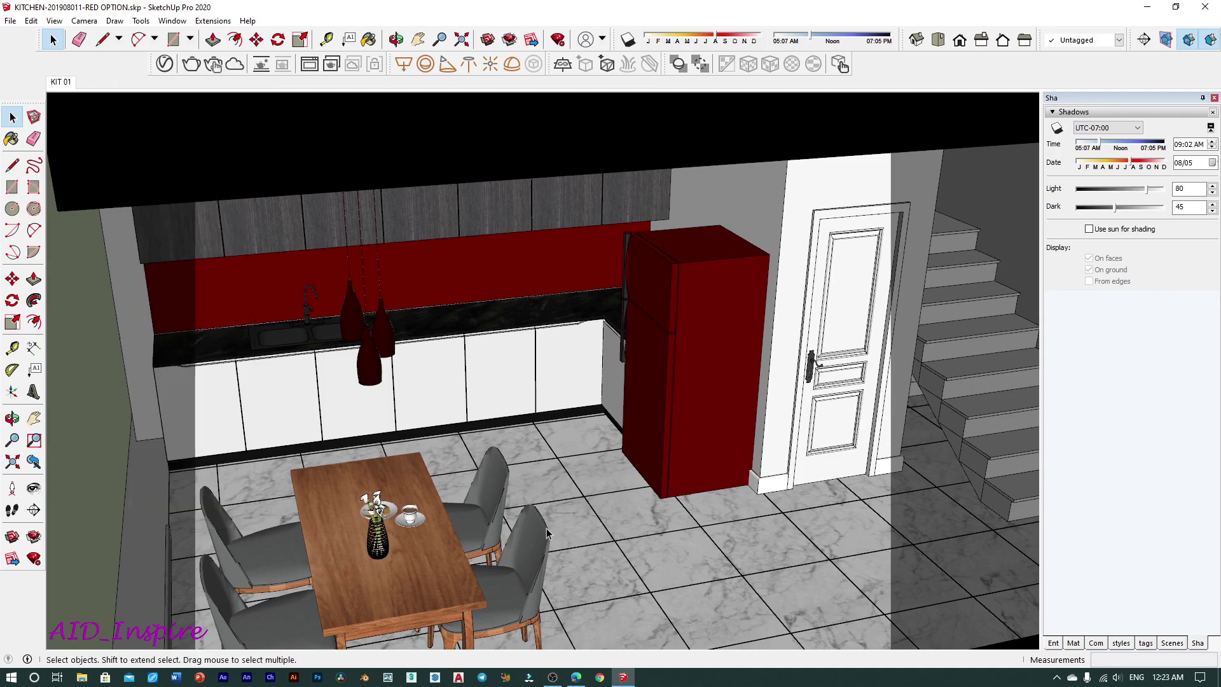
click(576, 676)
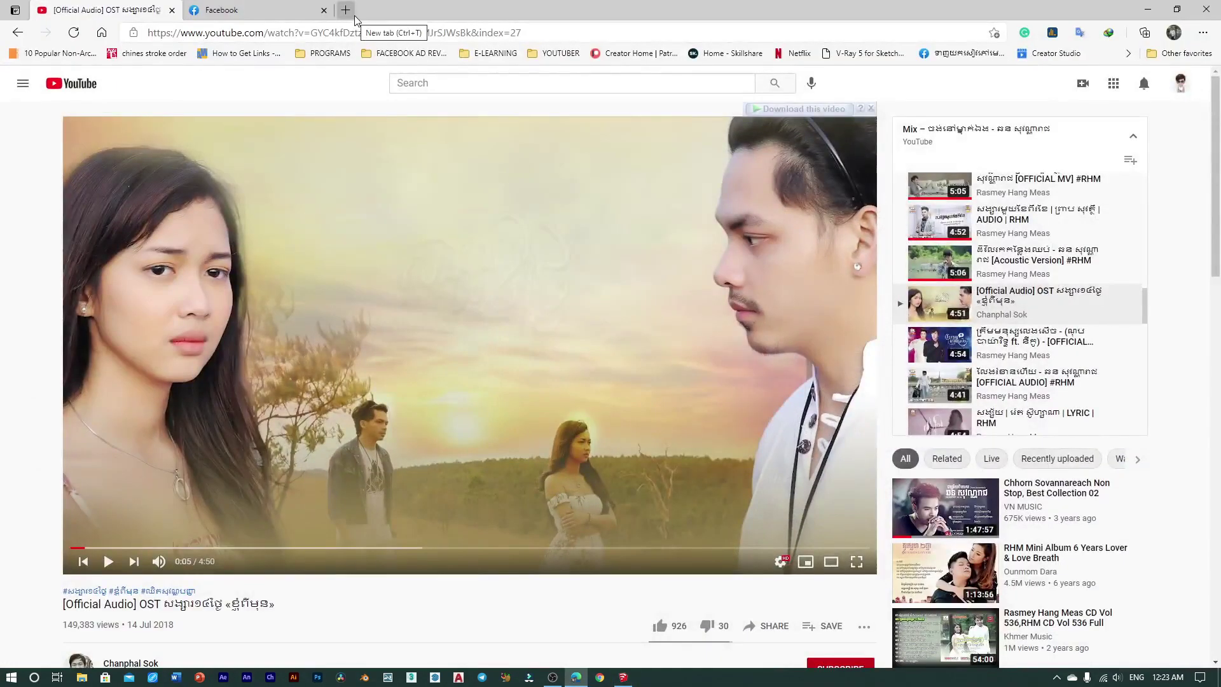
Google 'sketchup solar north plugin' in a new tab and open the SketchUp Extension Warehouse result.
click(348, 13)
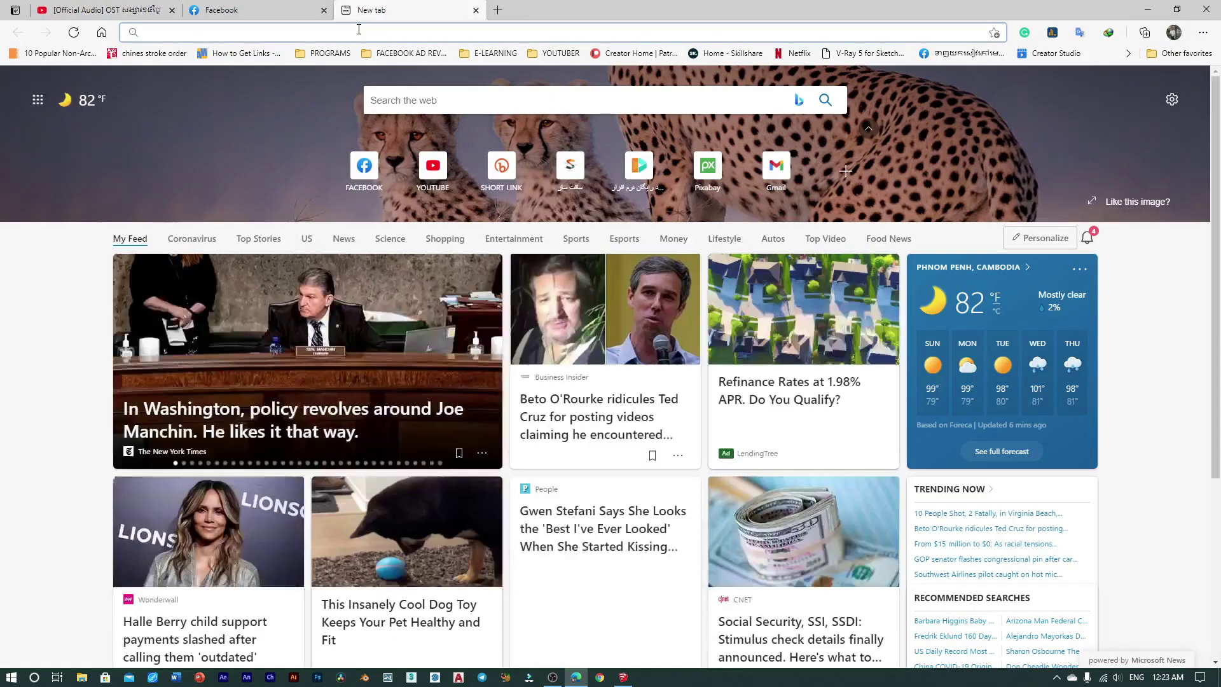
text(solar s)
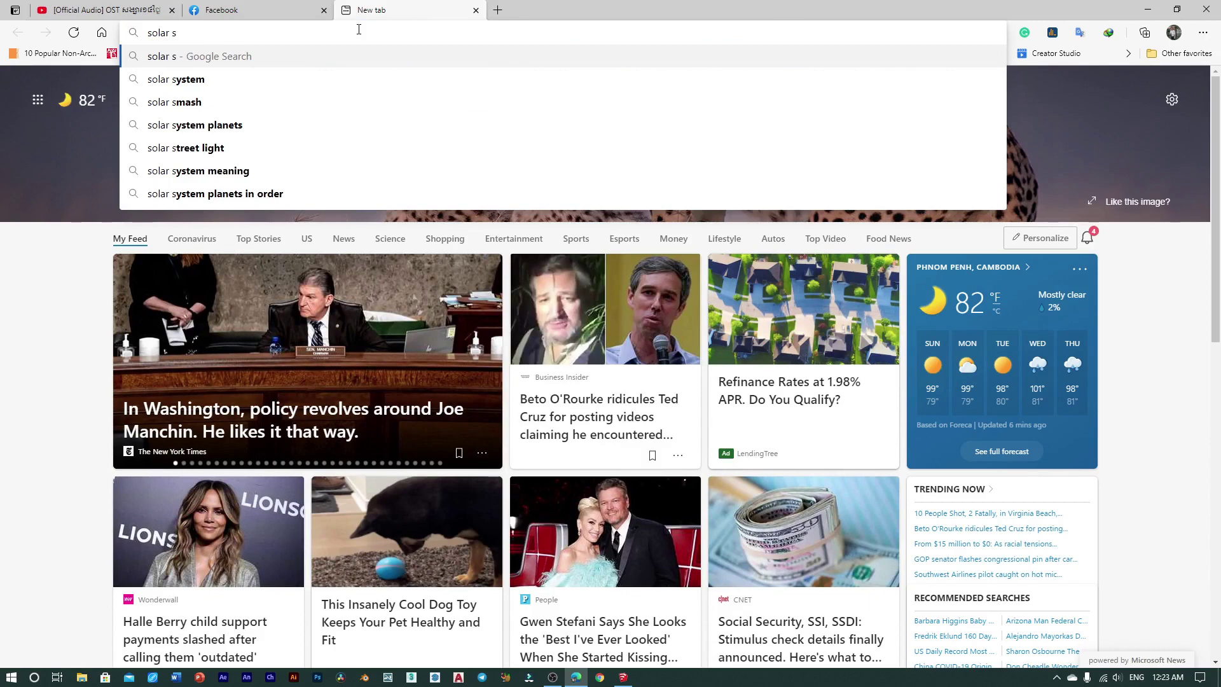
text(ketch)
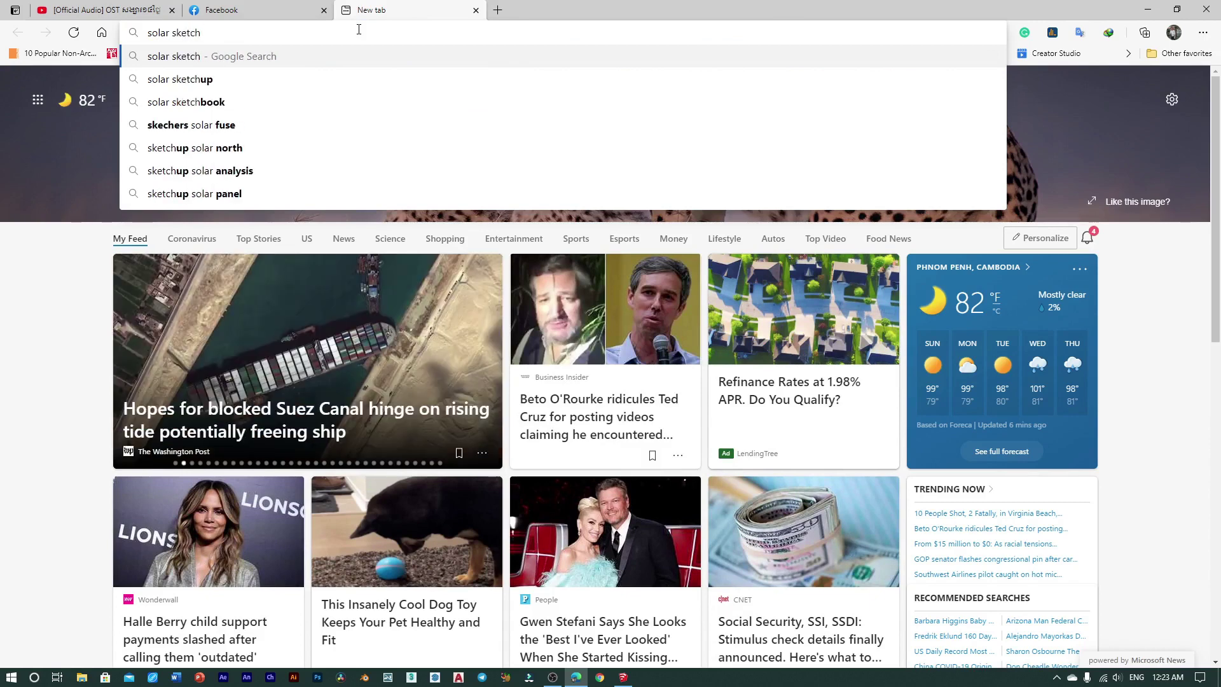
text(up)
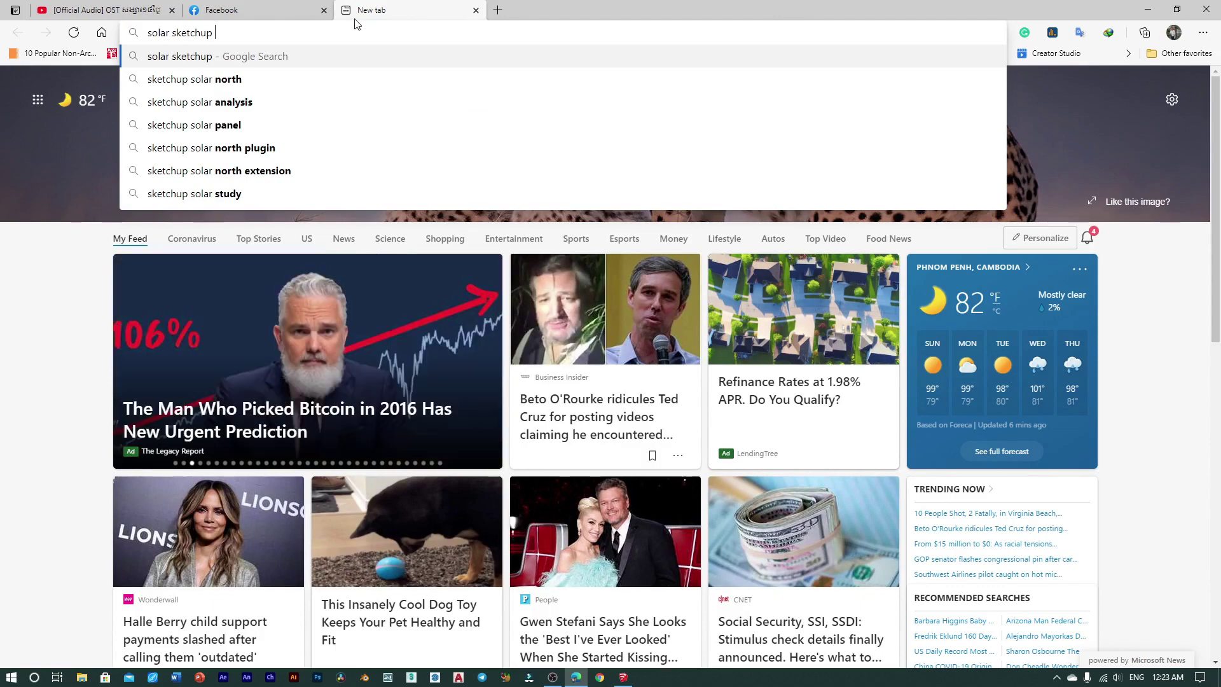
click(282, 148)
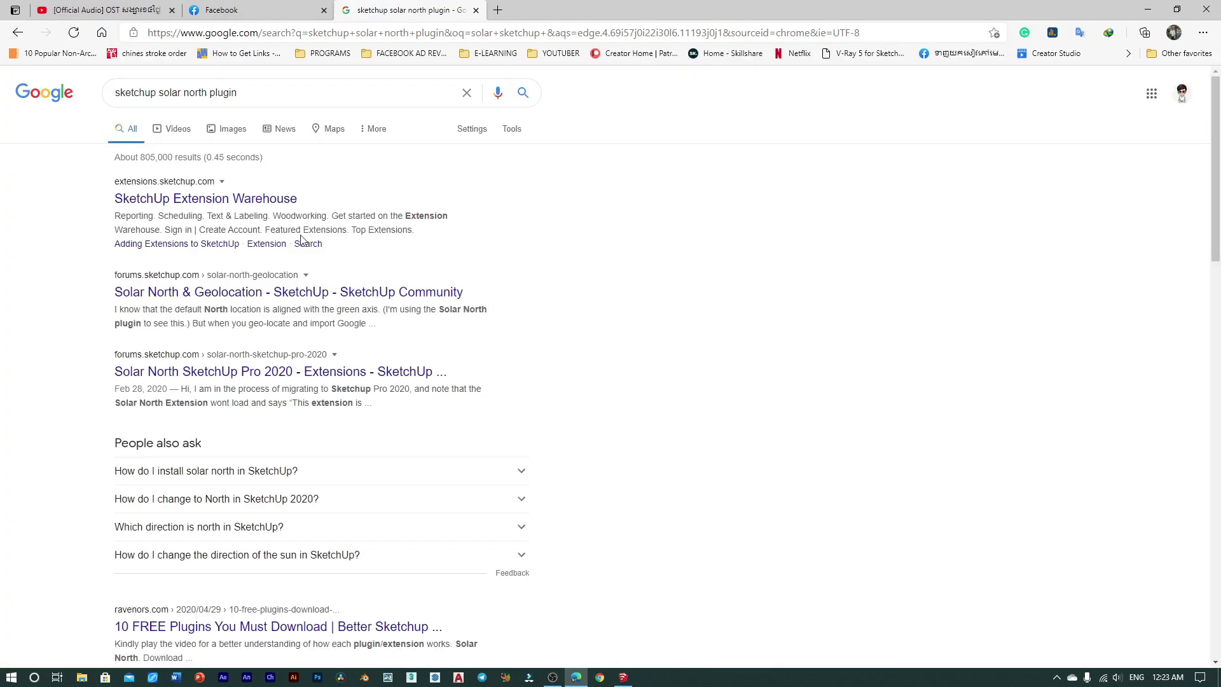
click(175, 202)
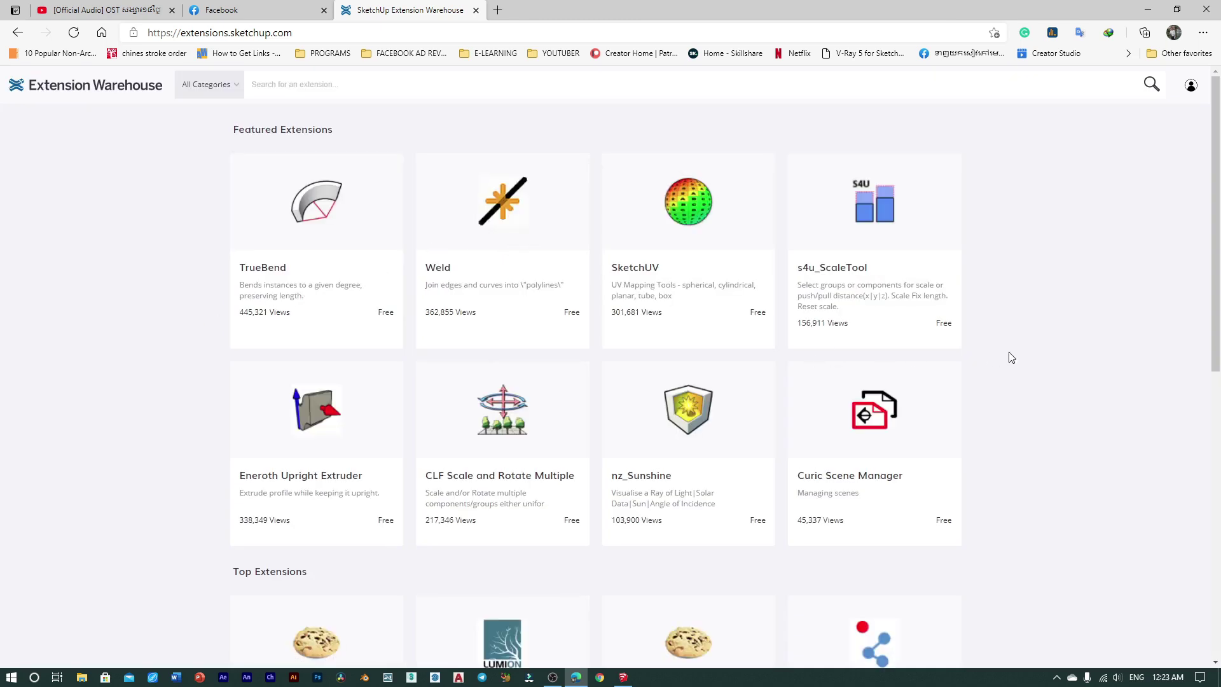
Search the Extension Warehouse for 'solar' and open the Solar North extension page.
scroll(1011, 357, down, 4)
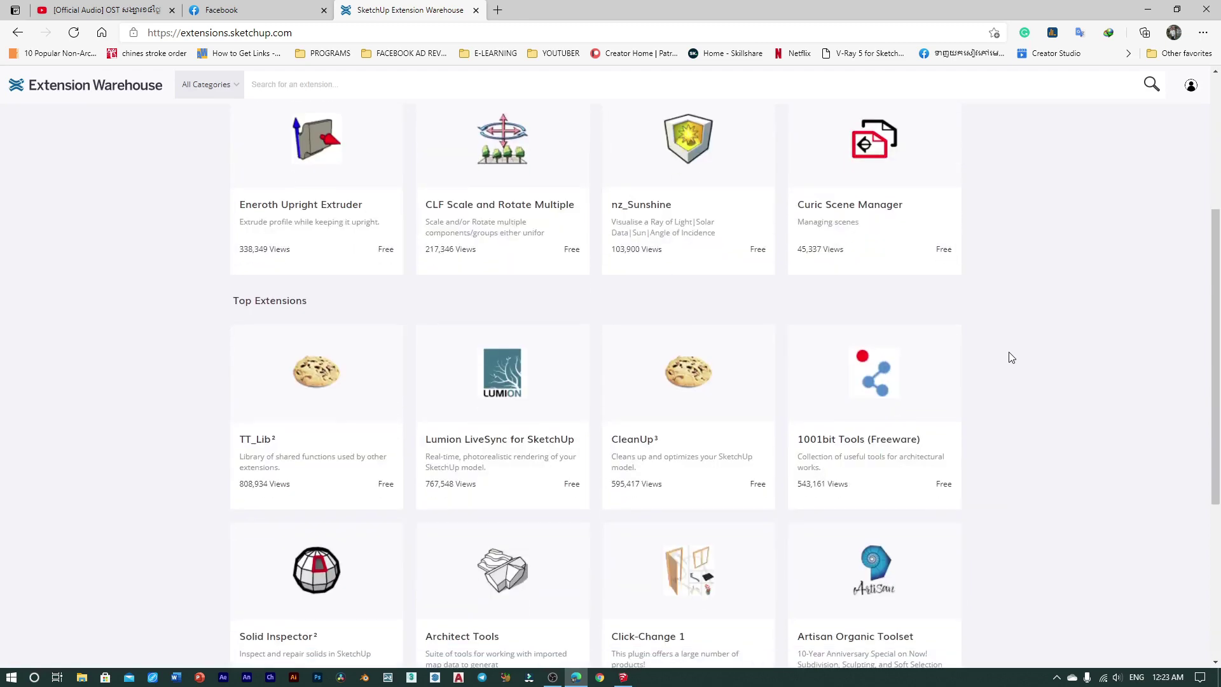
scroll(1011, 356, down, 5)
scroll(1011, 357, up, 10)
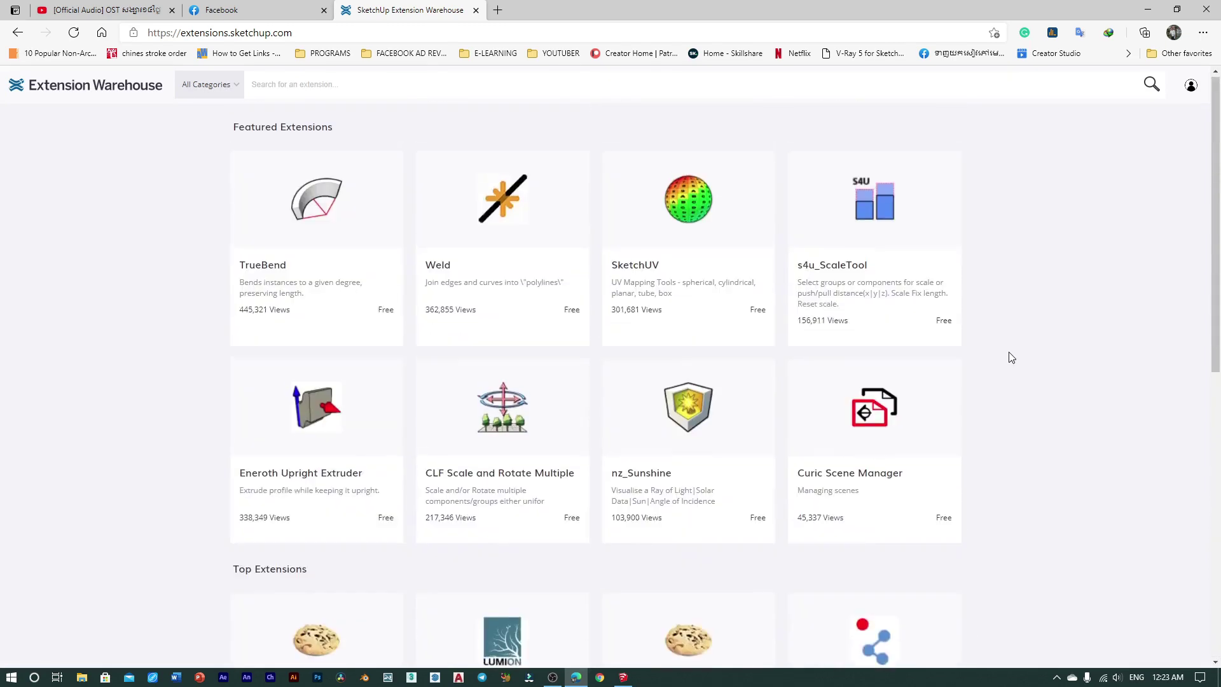
click(470, 82)
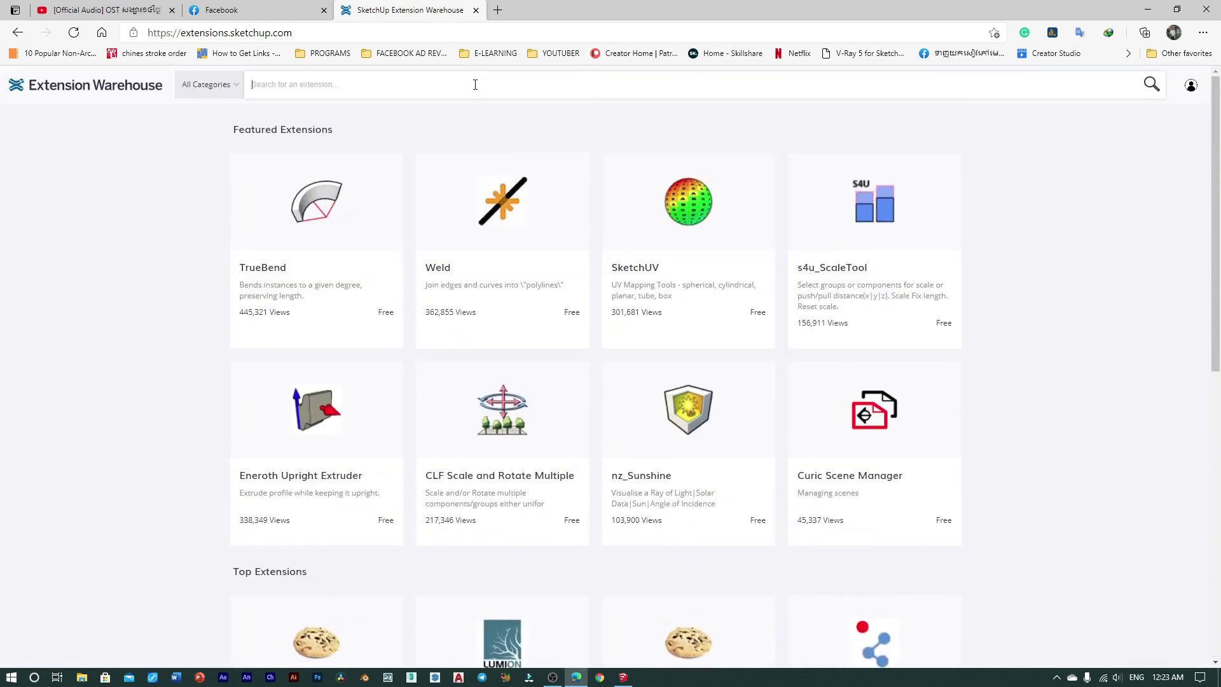
text(sola)
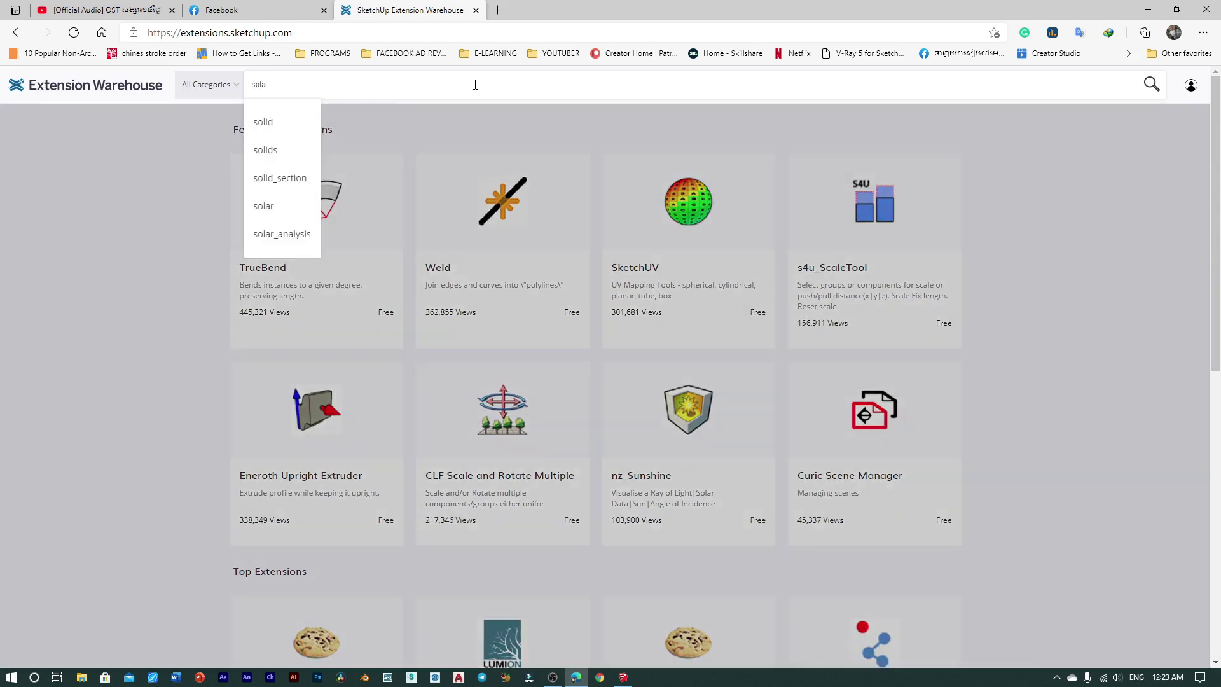
text(r)
key(Return)
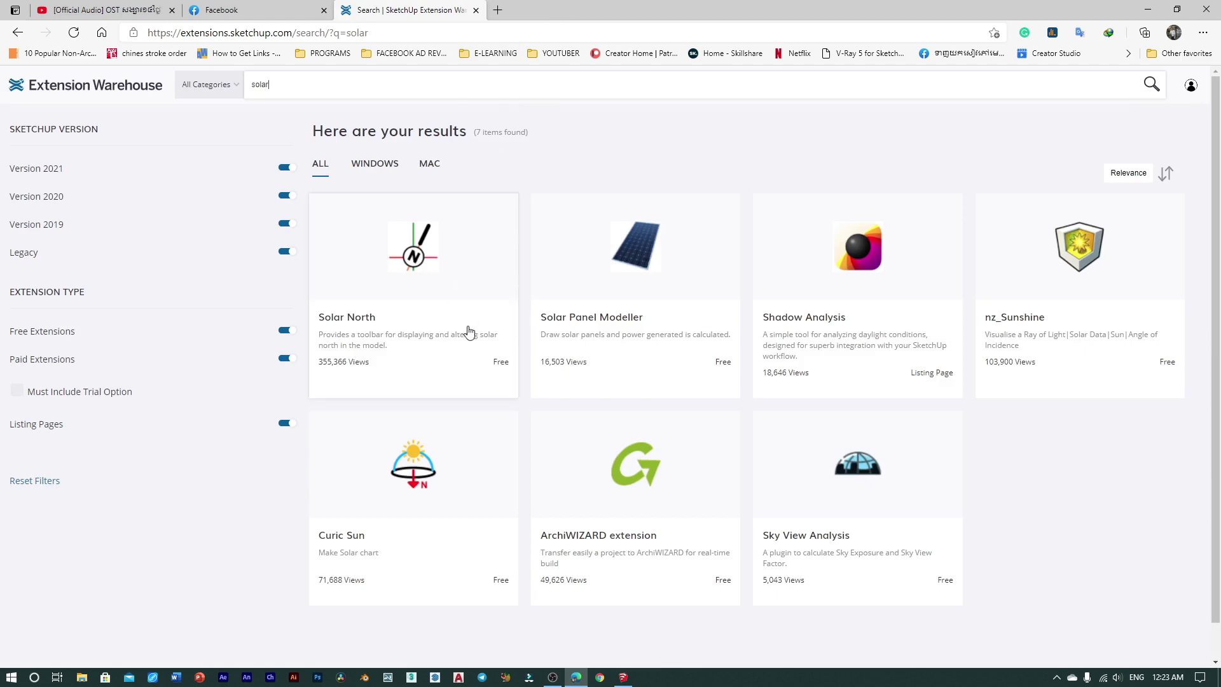
click(467, 347)
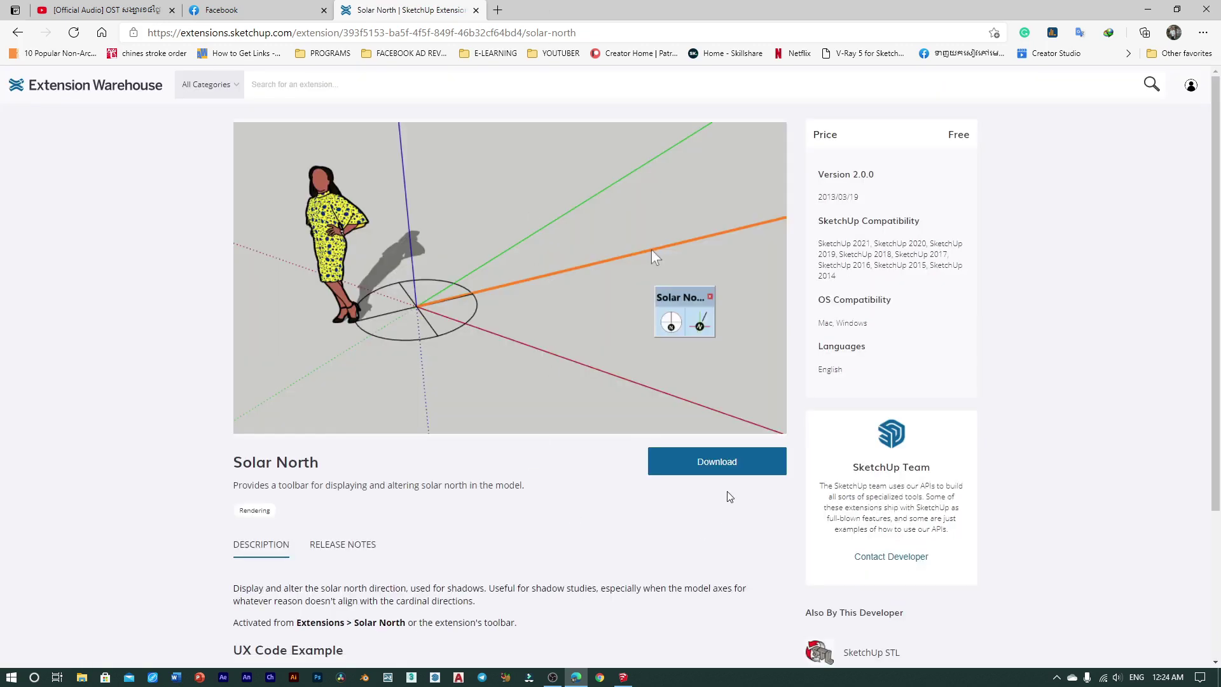
Download su_solarnorth_v2.0.0.rbz and minimize the browser to return to SketchUp.
click(744, 466)
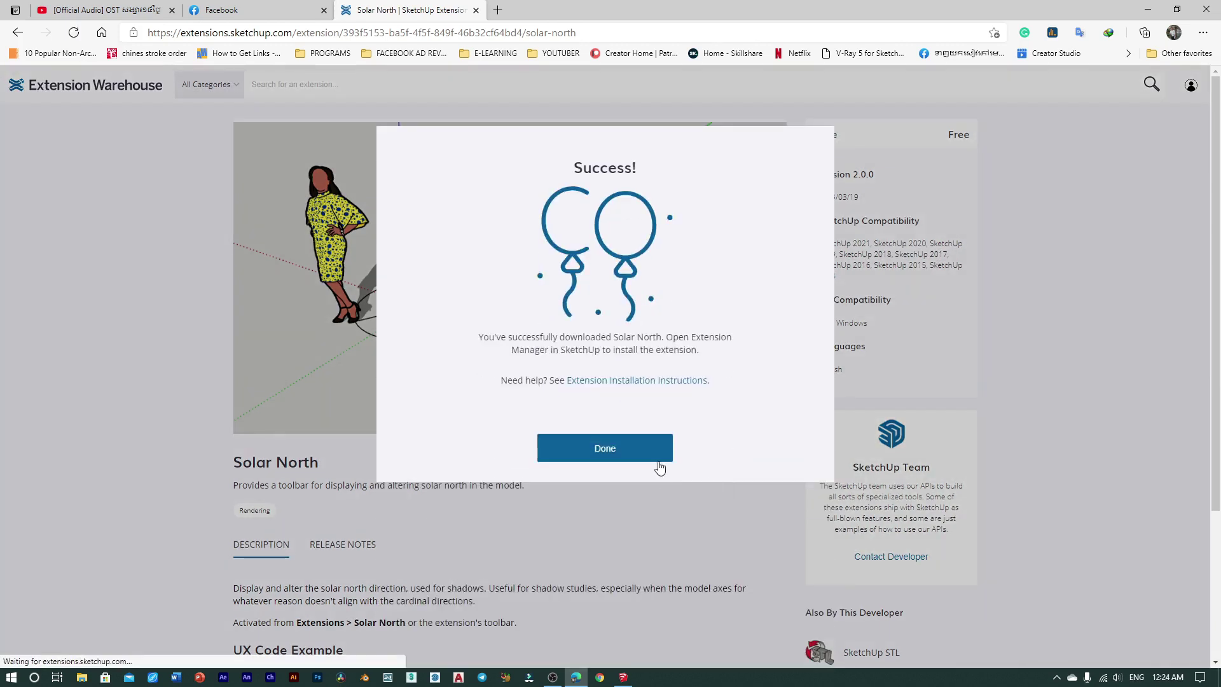
click(655, 456)
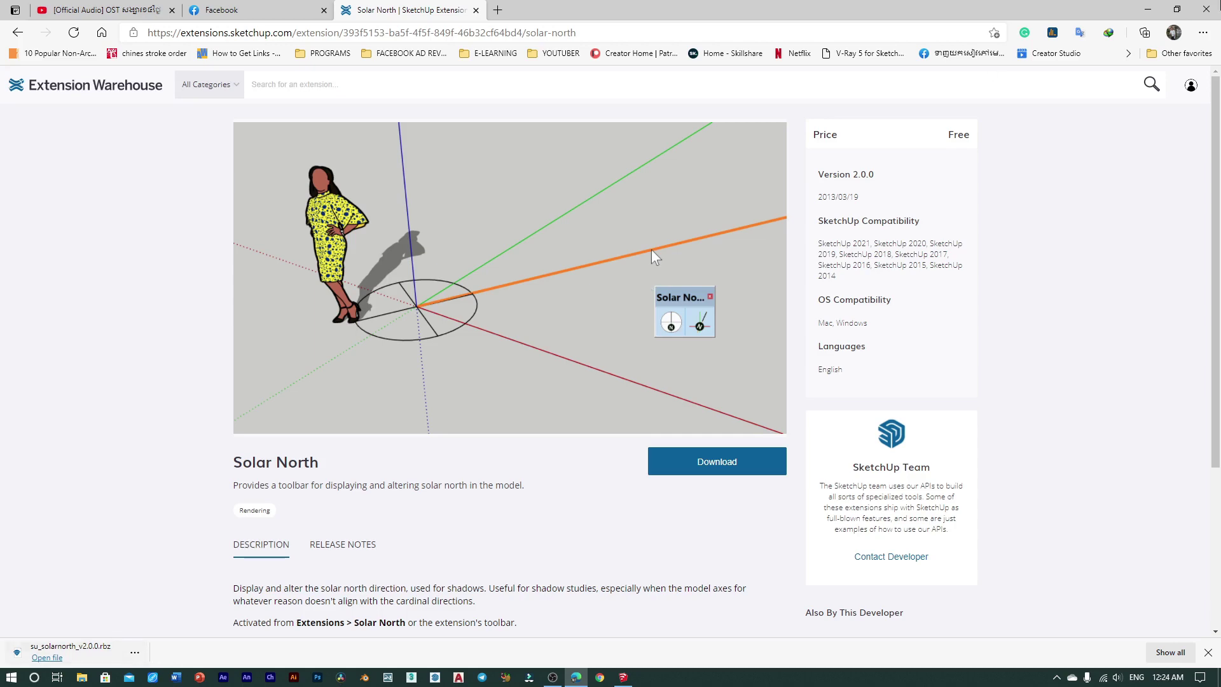
click(1148, 10)
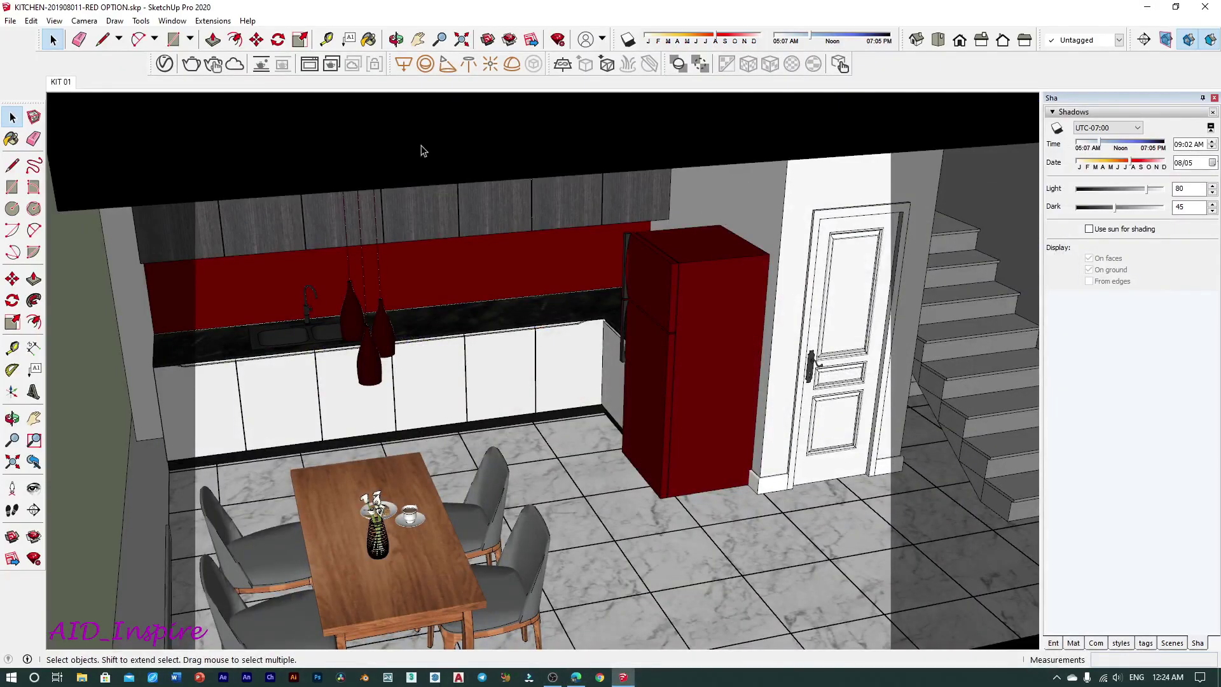
Install su_solarnorth_v2.0.0.rbz from Downloads through the Extension Manager, then close the manager.
middle_drag(559, 464, 466, 454)
key(space)
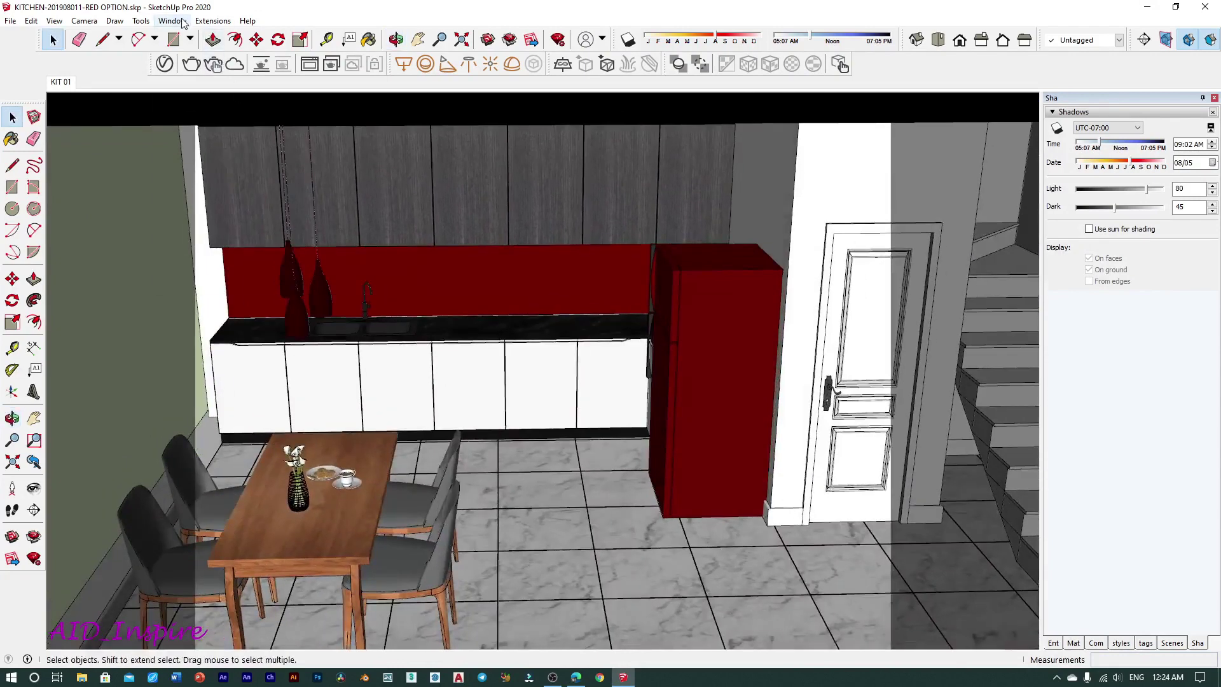
click(173, 21)
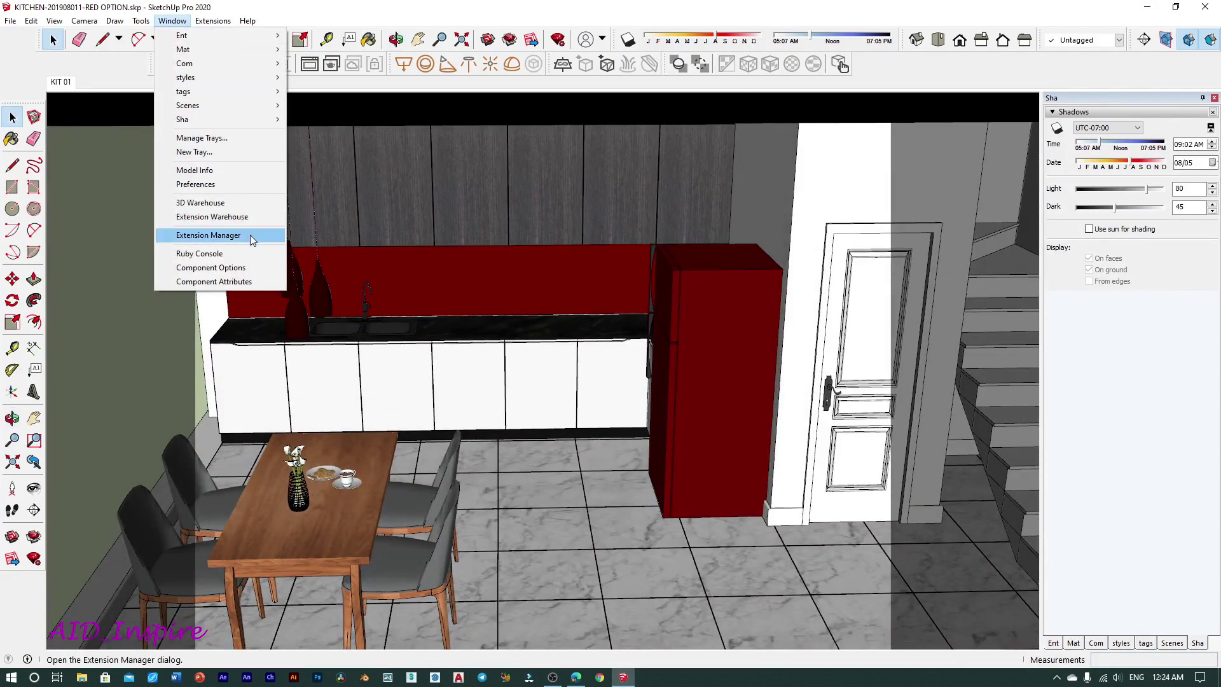
click(210, 235)
click(381, 541)
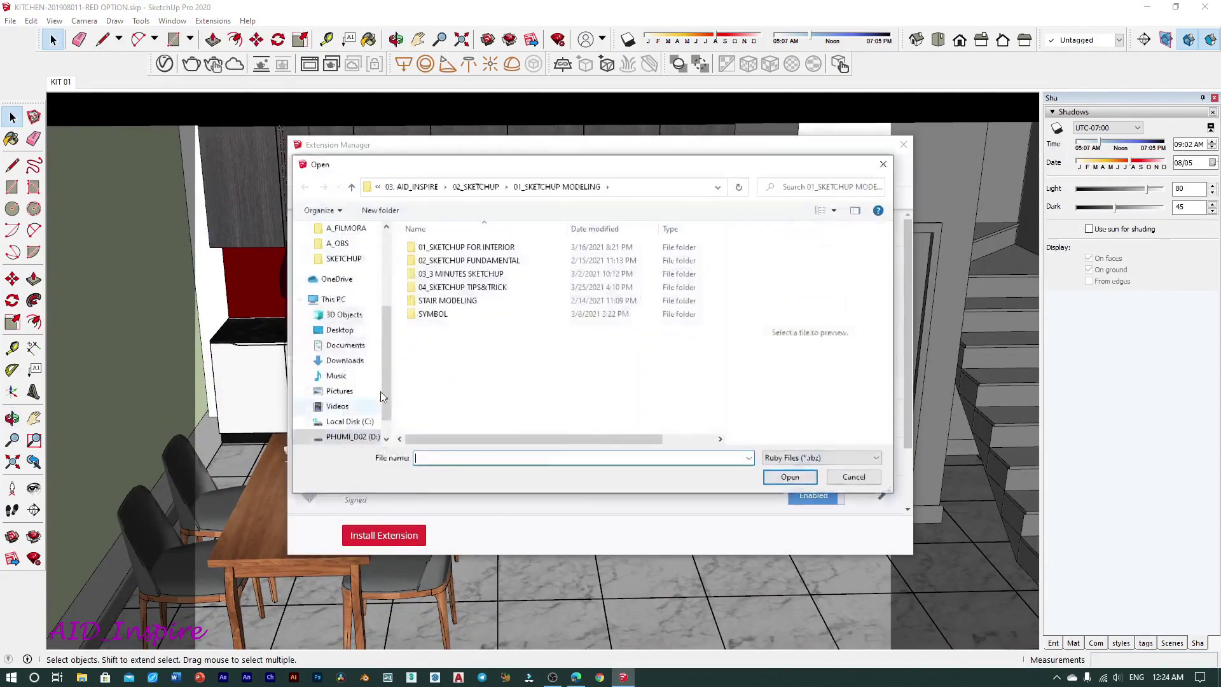
scroll(364, 309, up, 2)
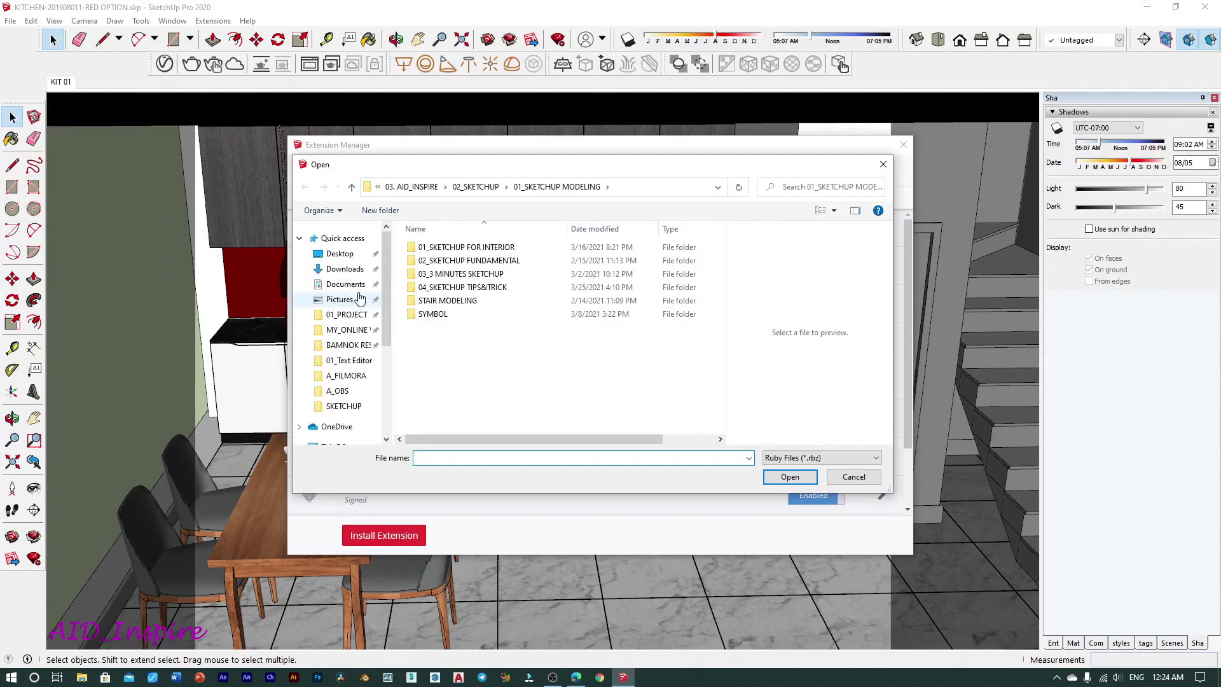
click(346, 270)
double_click(436, 280)
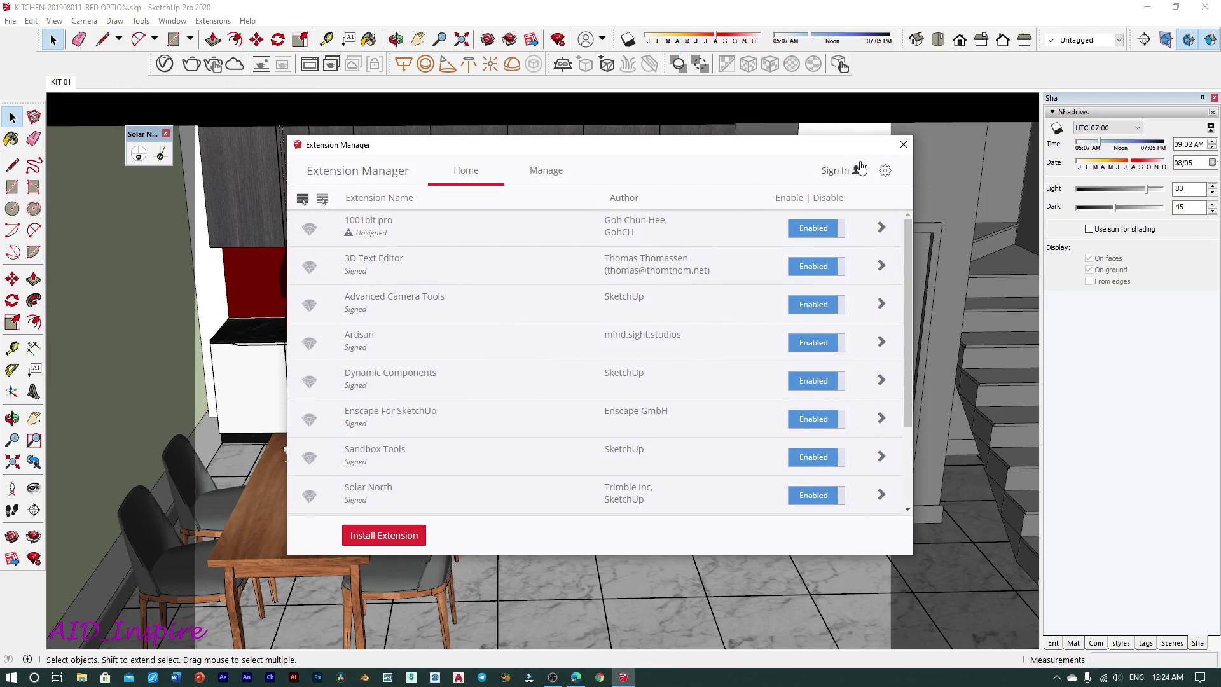
click(903, 144)
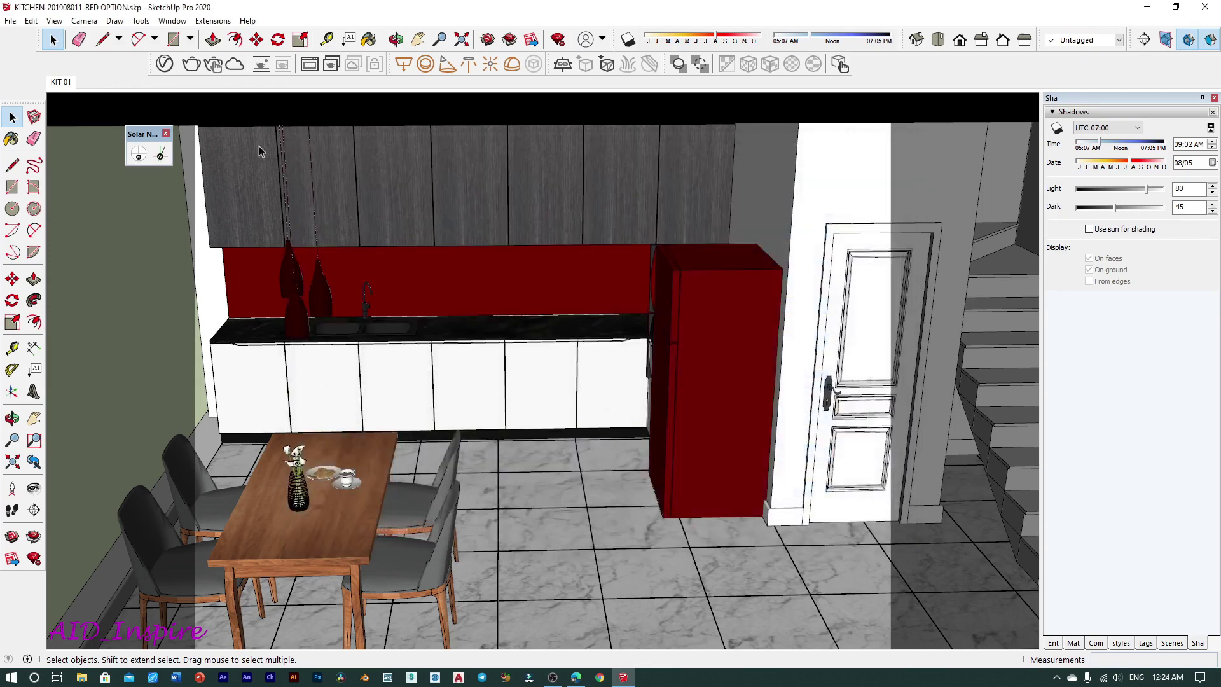
Return to the KIT 01 scene and delete the left-wall curtain and window frame.
click(54, 85)
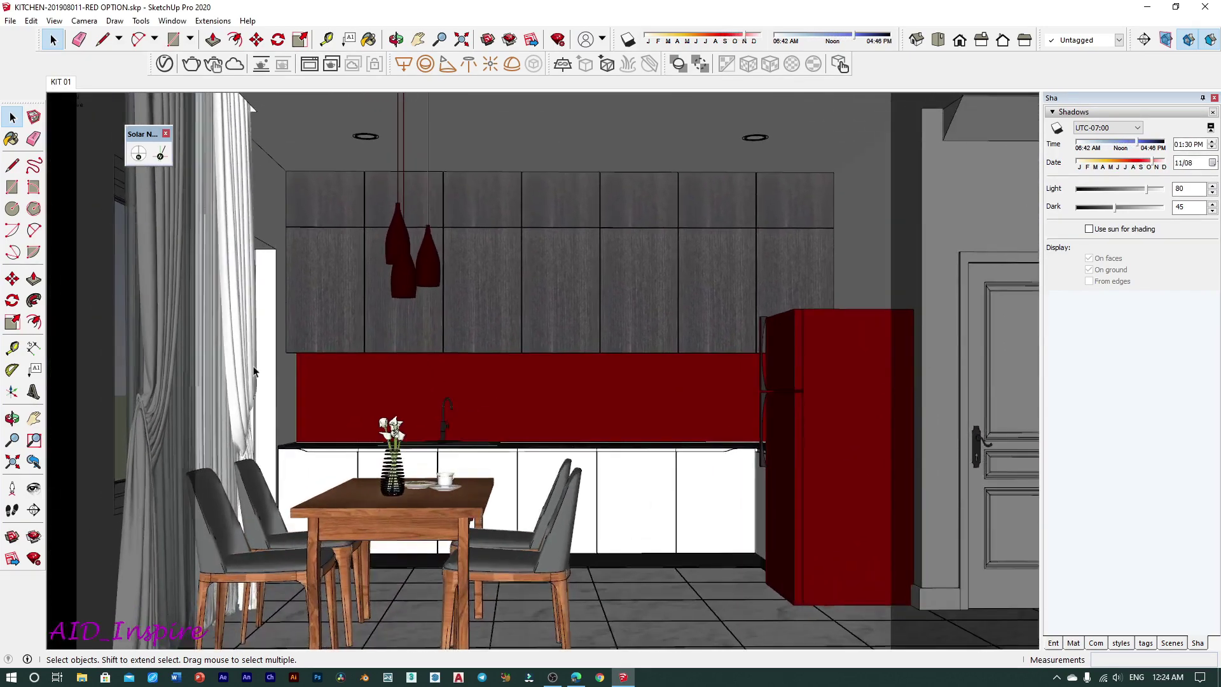
click(248, 402)
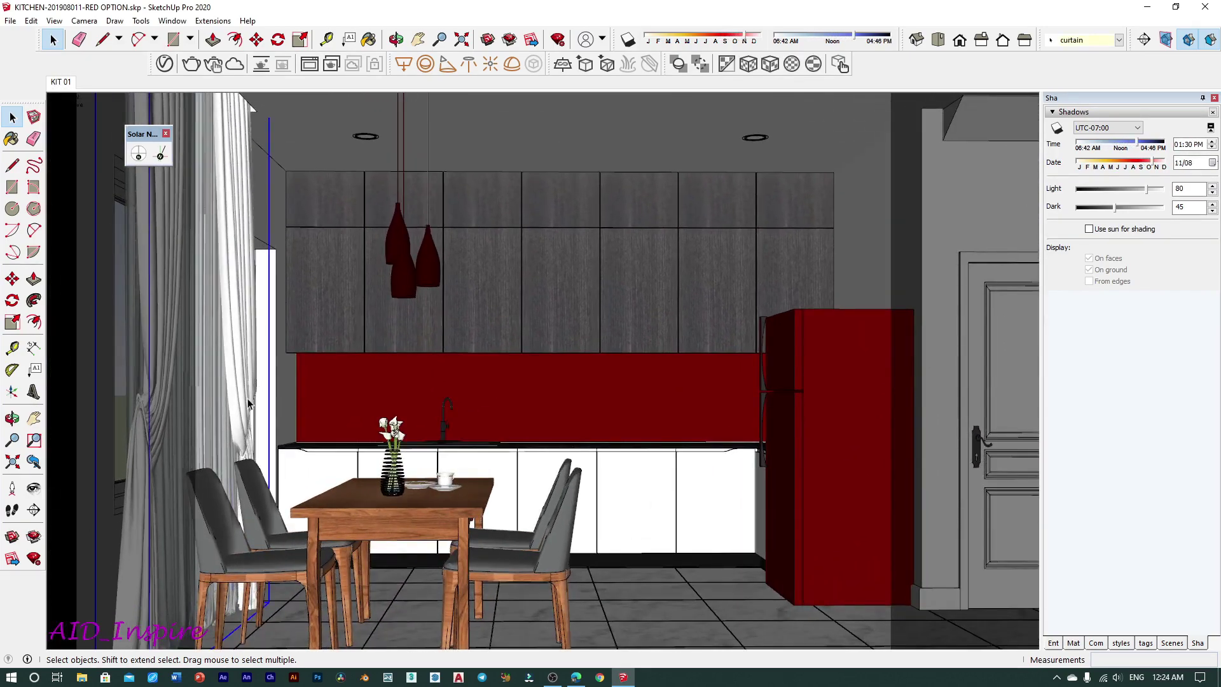
key(Delete)
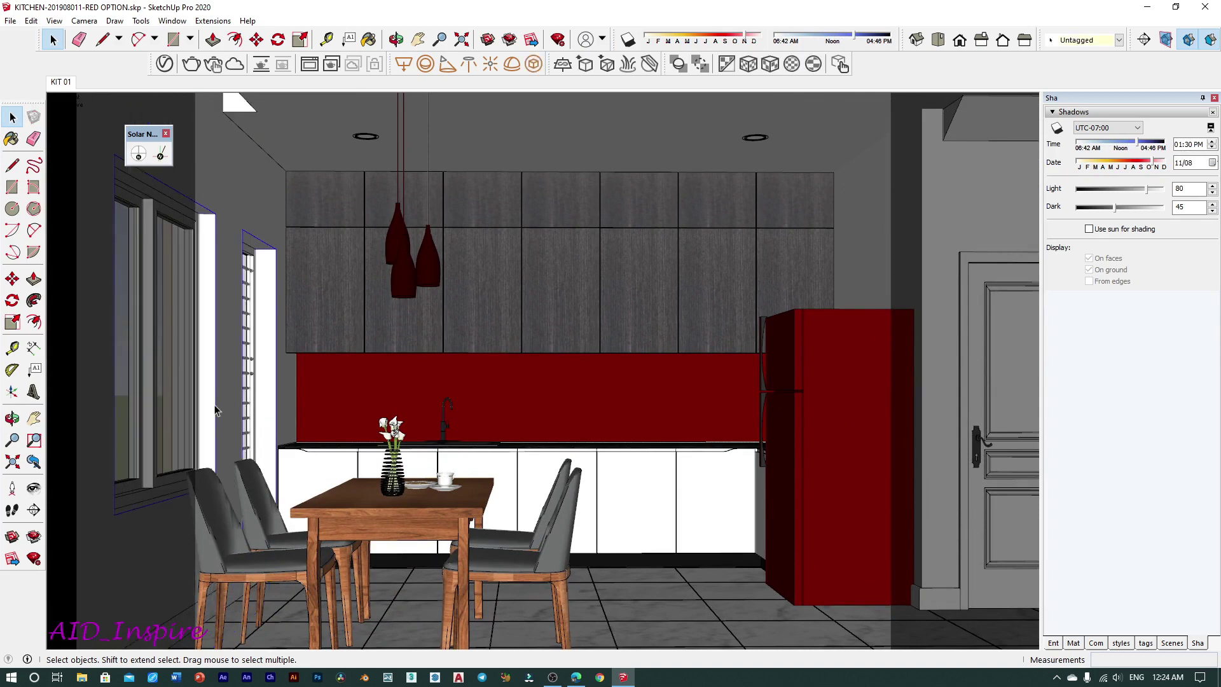
click(223, 388)
key(Delete)
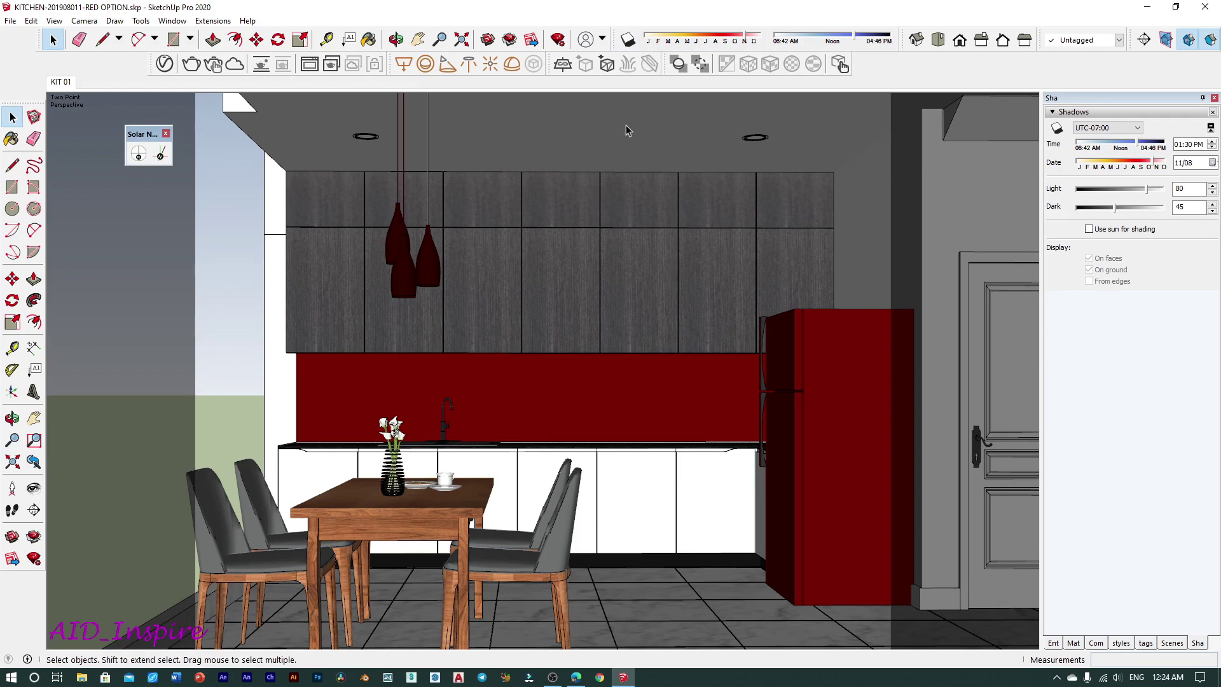
Enable and dock the Styles toolbar, then switch the model to Monochrome face style.
right_click(874, 70)
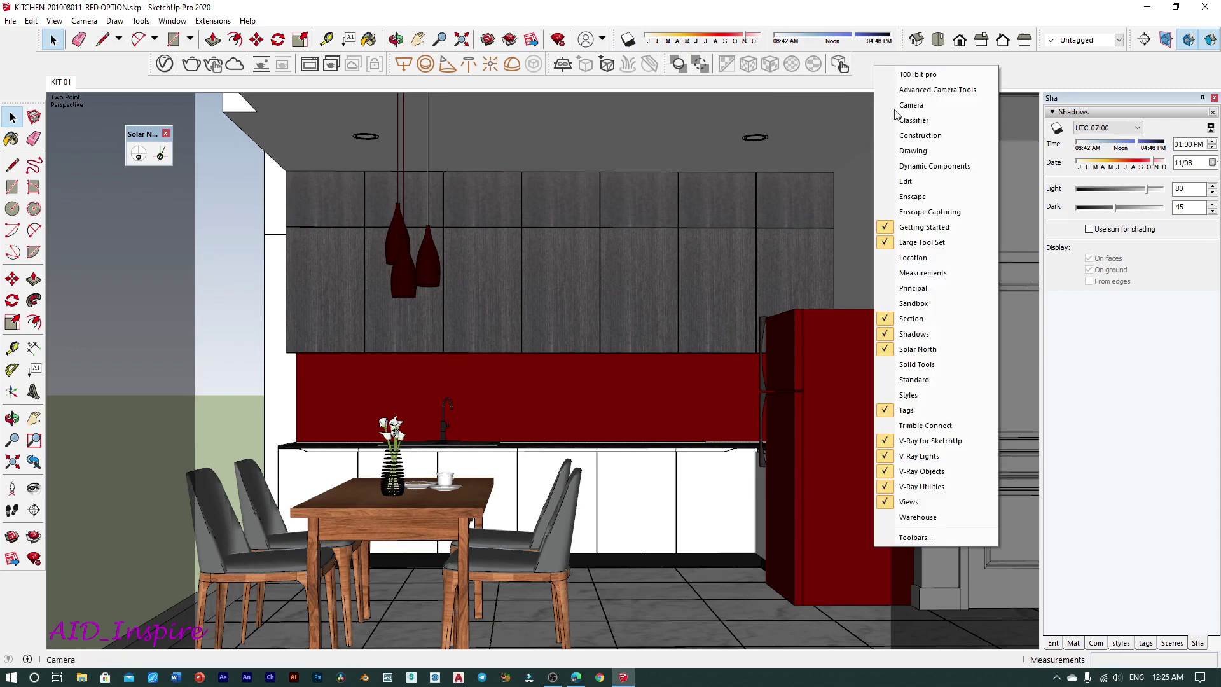
click(936, 383)
drag(433, 150, 934, 60)
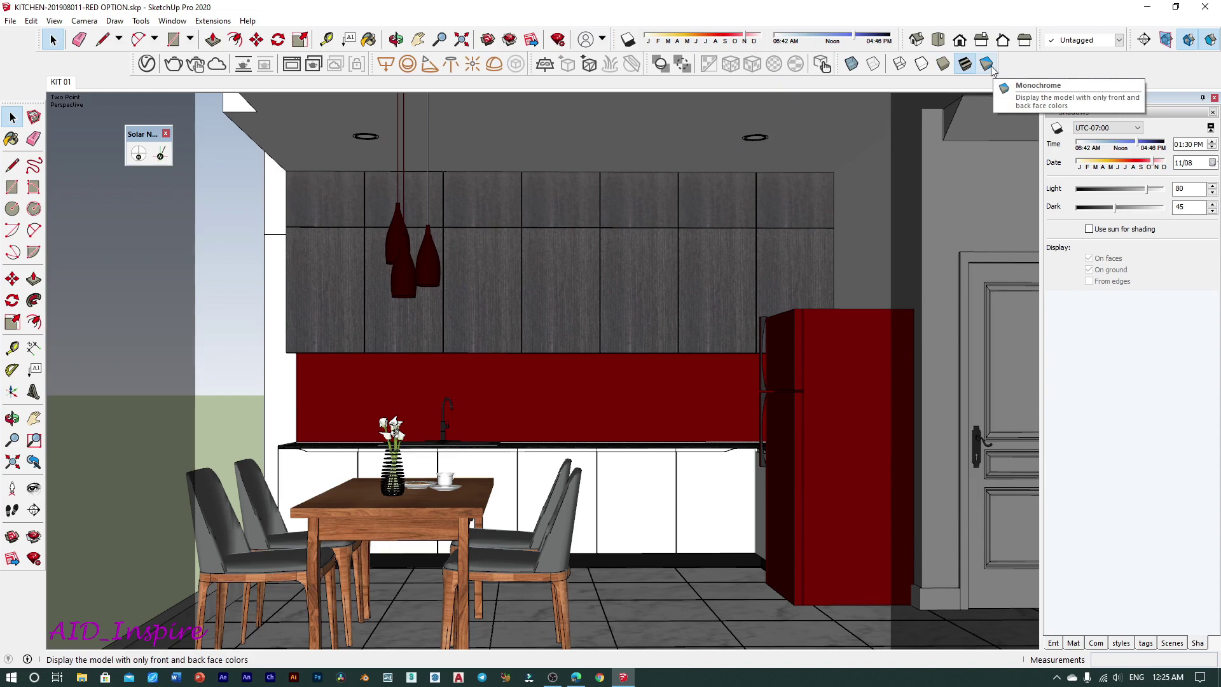
click(986, 65)
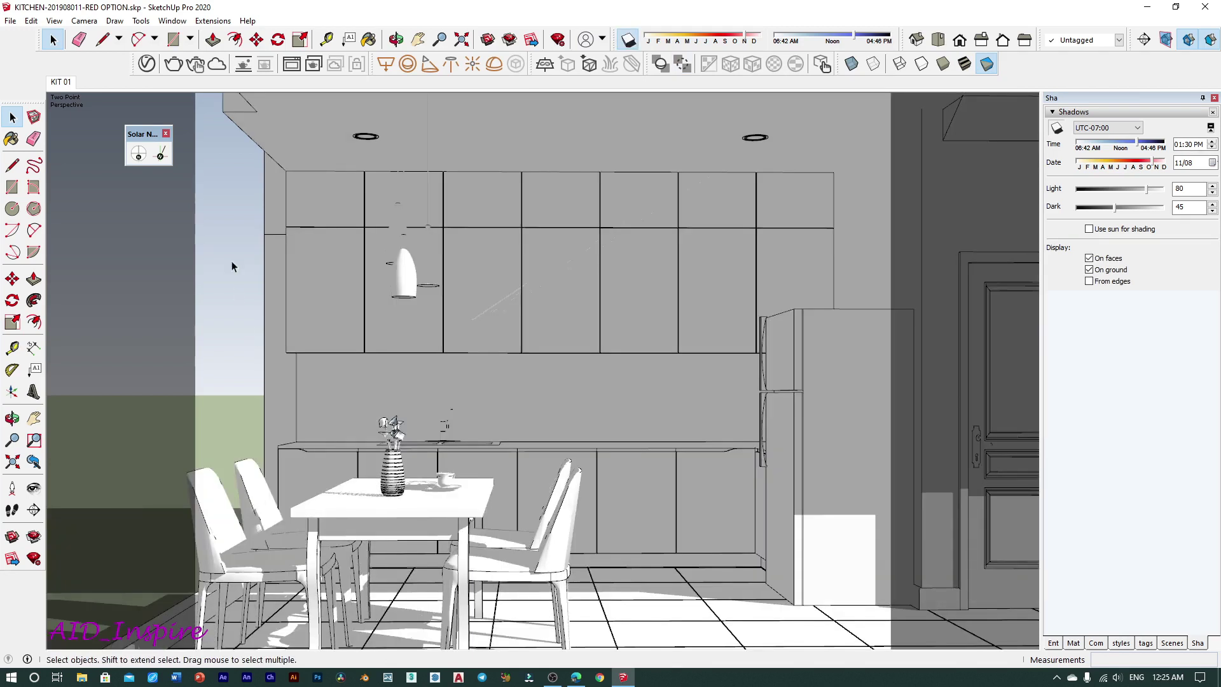
Reset the model's north direction from two floor points so sunlight stripes the table and floor.
click(162, 155)
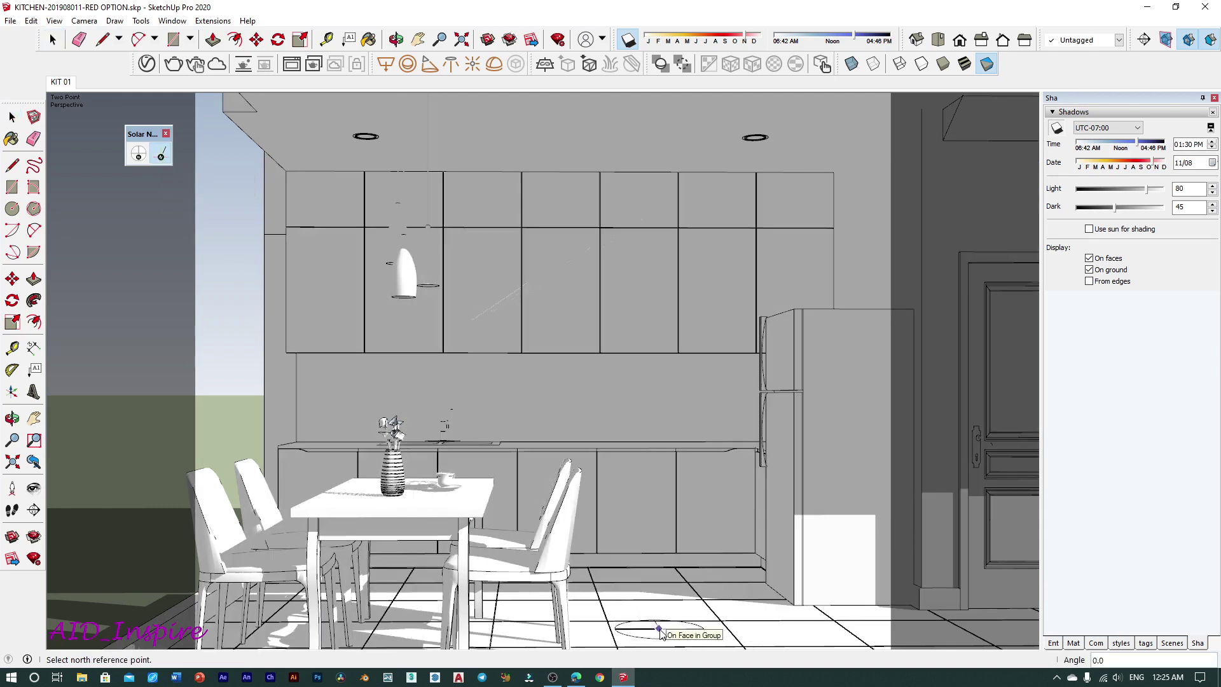
click(660, 629)
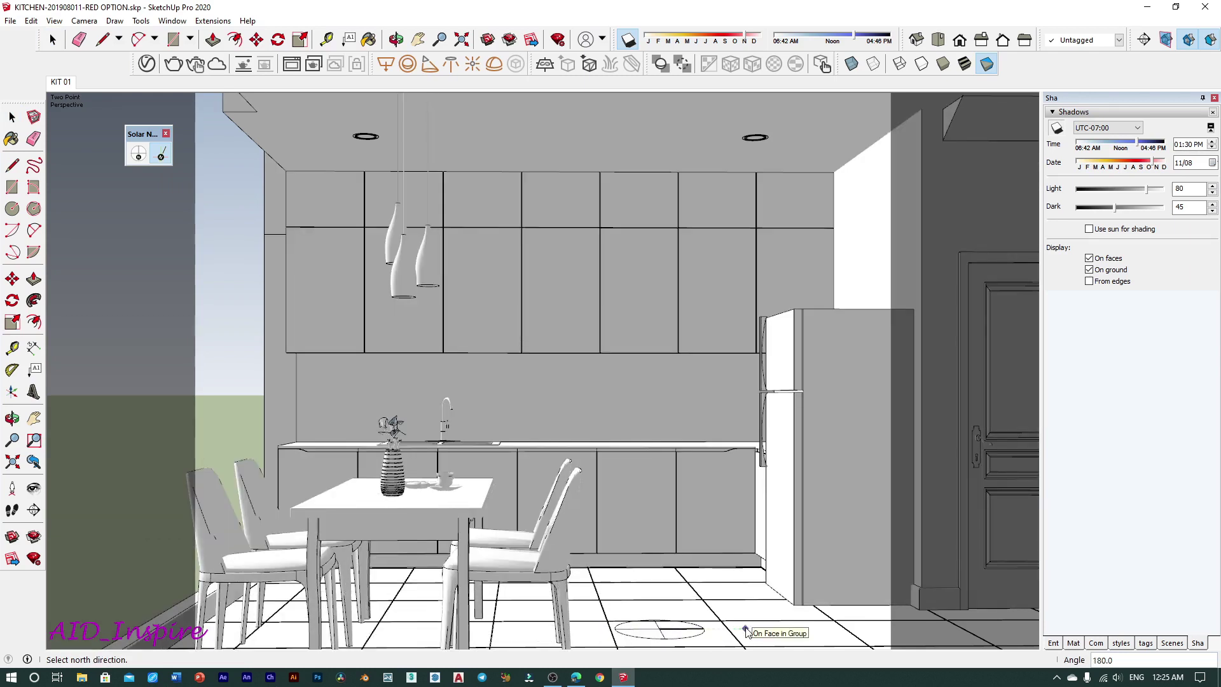
click(746, 631)
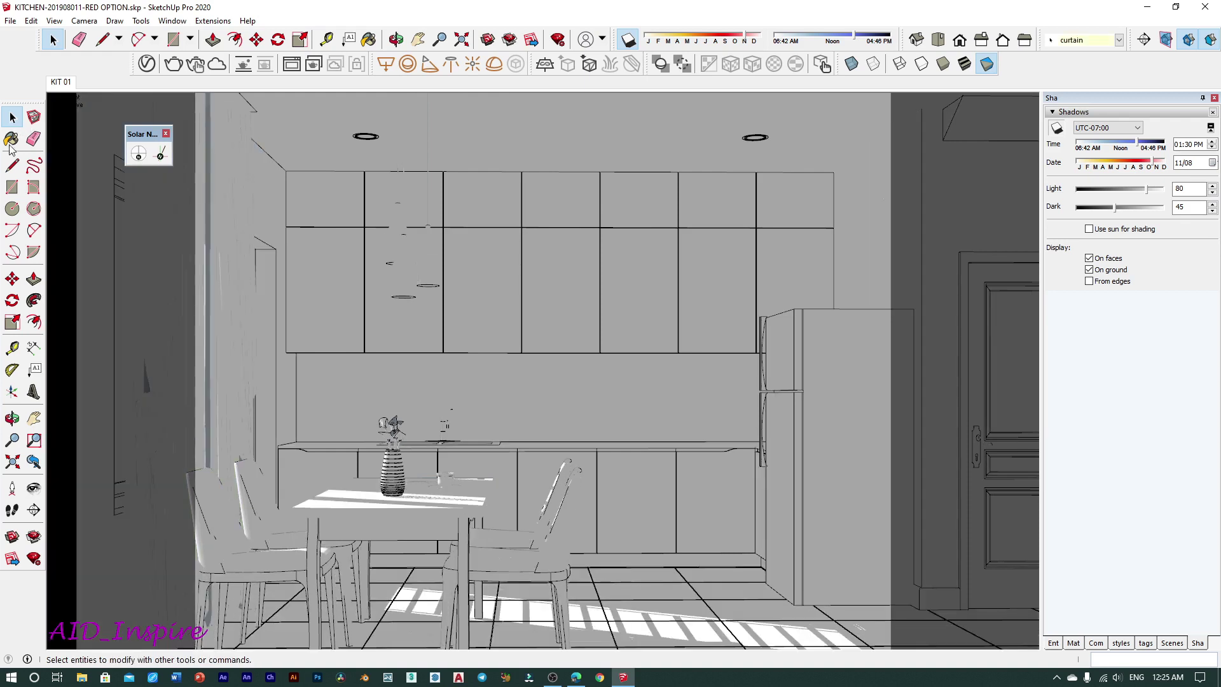
Dock the Solar North toolbar and turn shadows off.
click(257, 303)
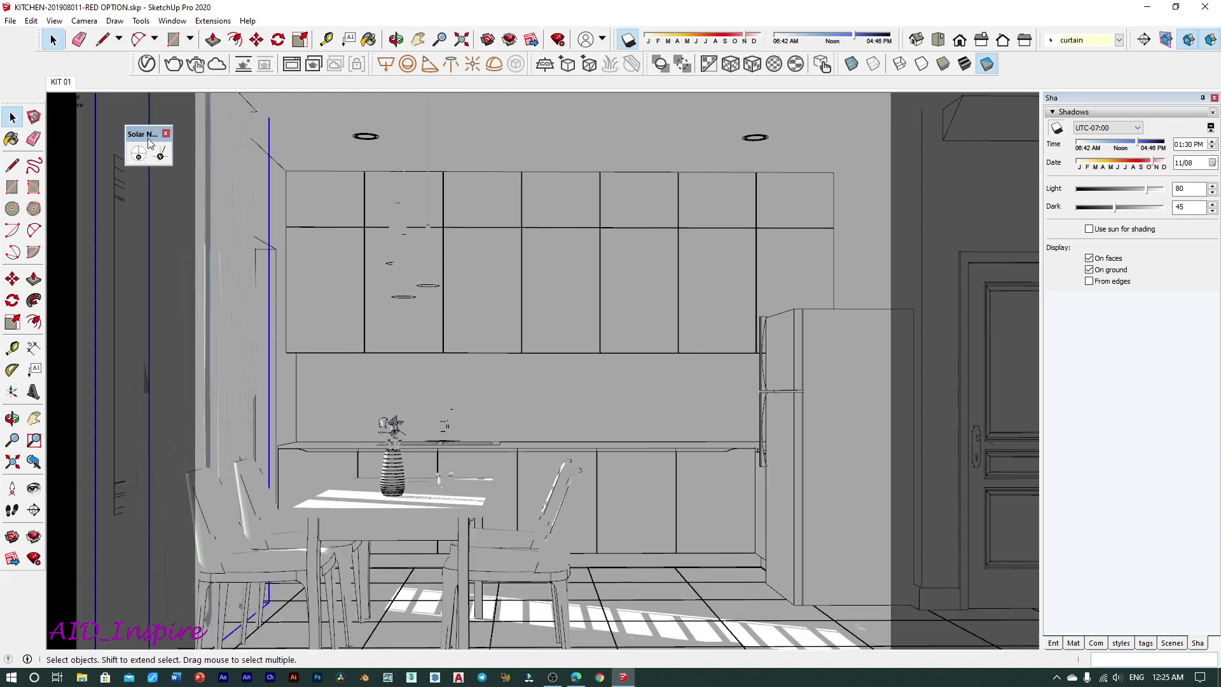
drag(150, 137, 1018, 63)
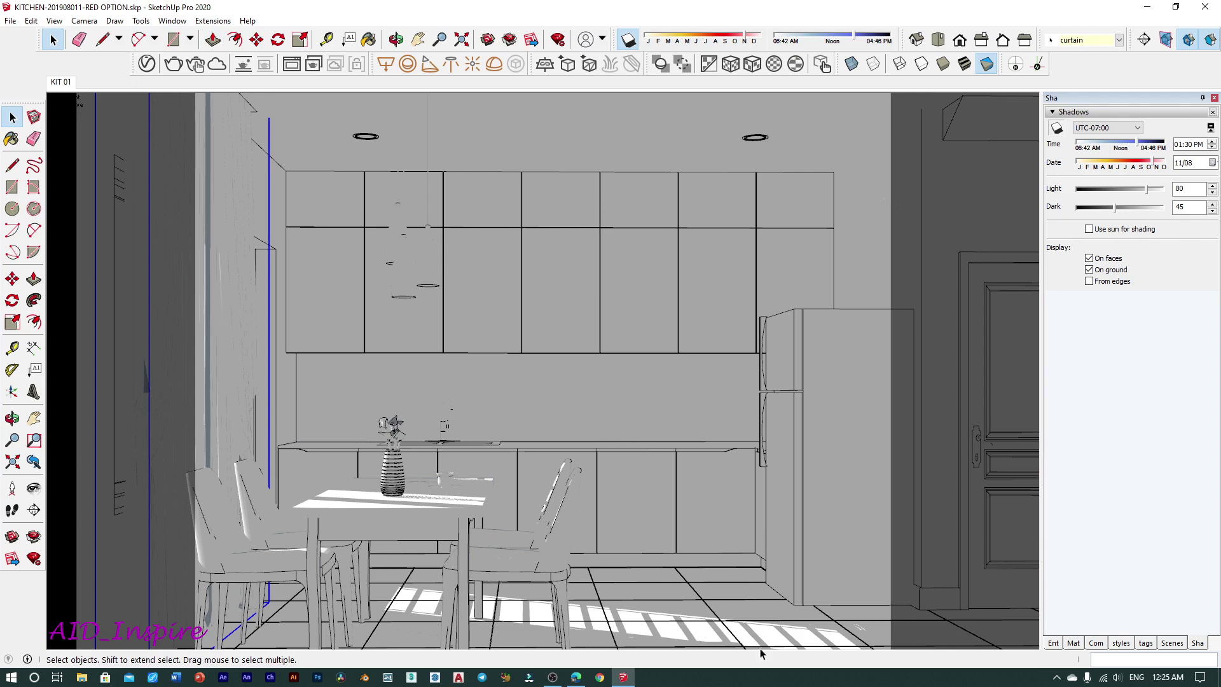
click(629, 40)
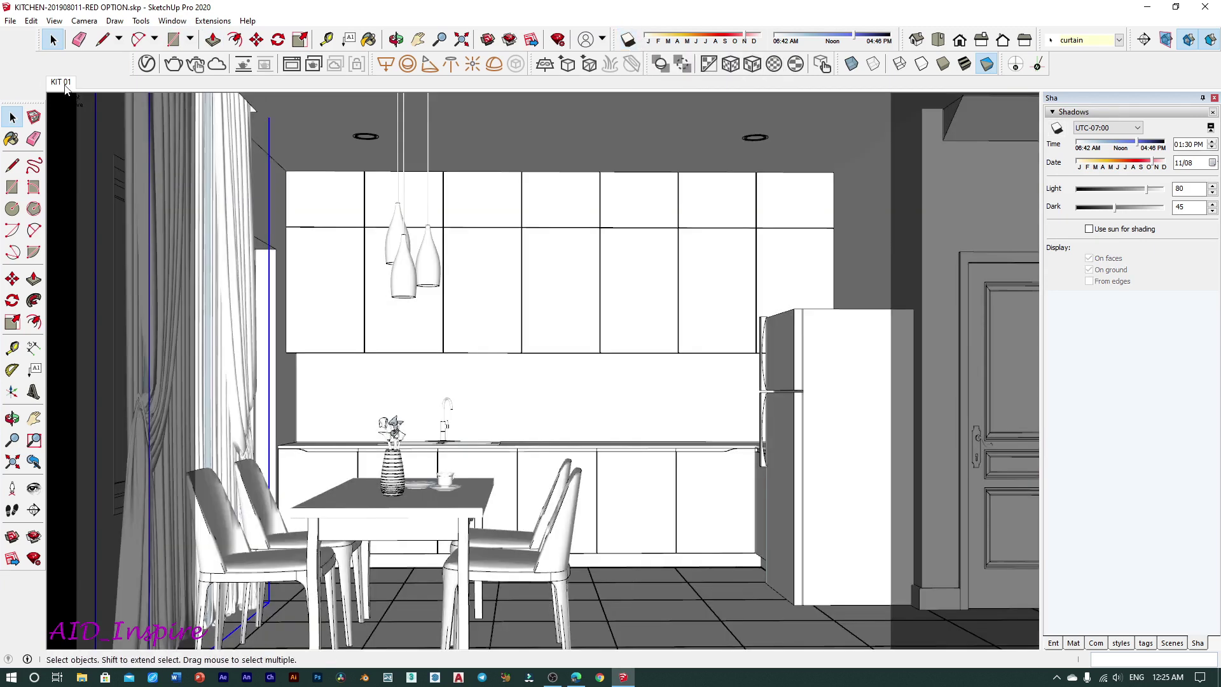
Update scene KIT 01 to the current view with curtains showing.
right_click(63, 84)
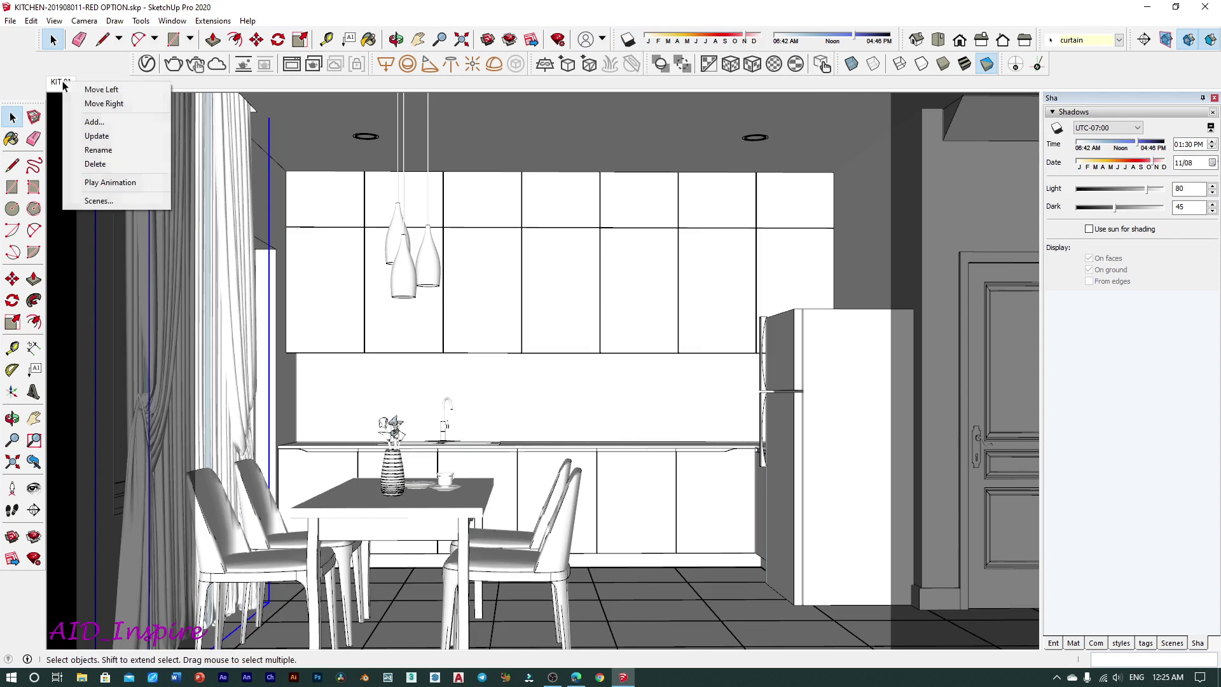
click(124, 137)
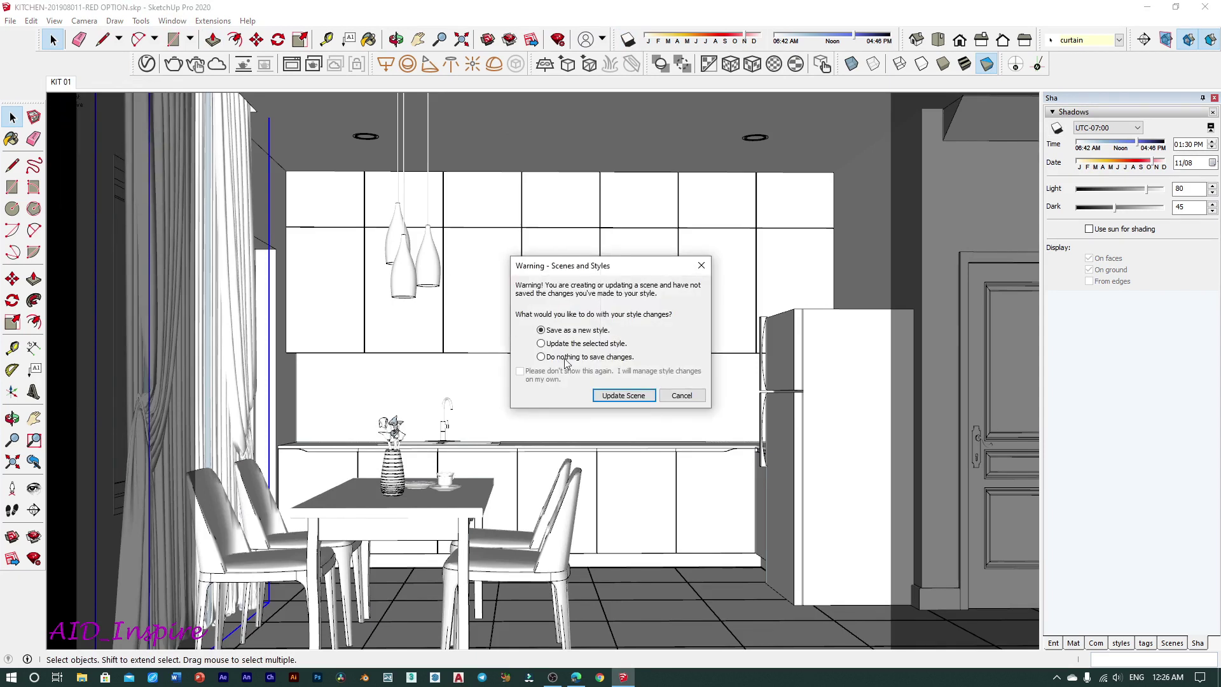
click(623, 395)
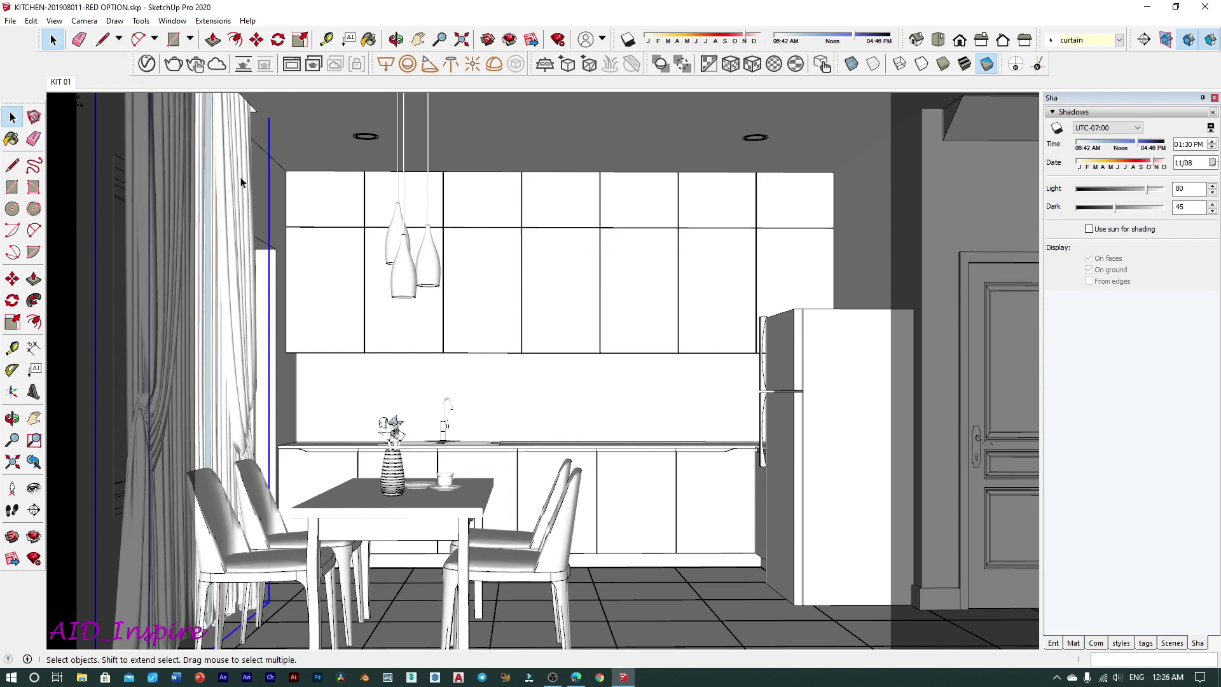
click(146, 64)
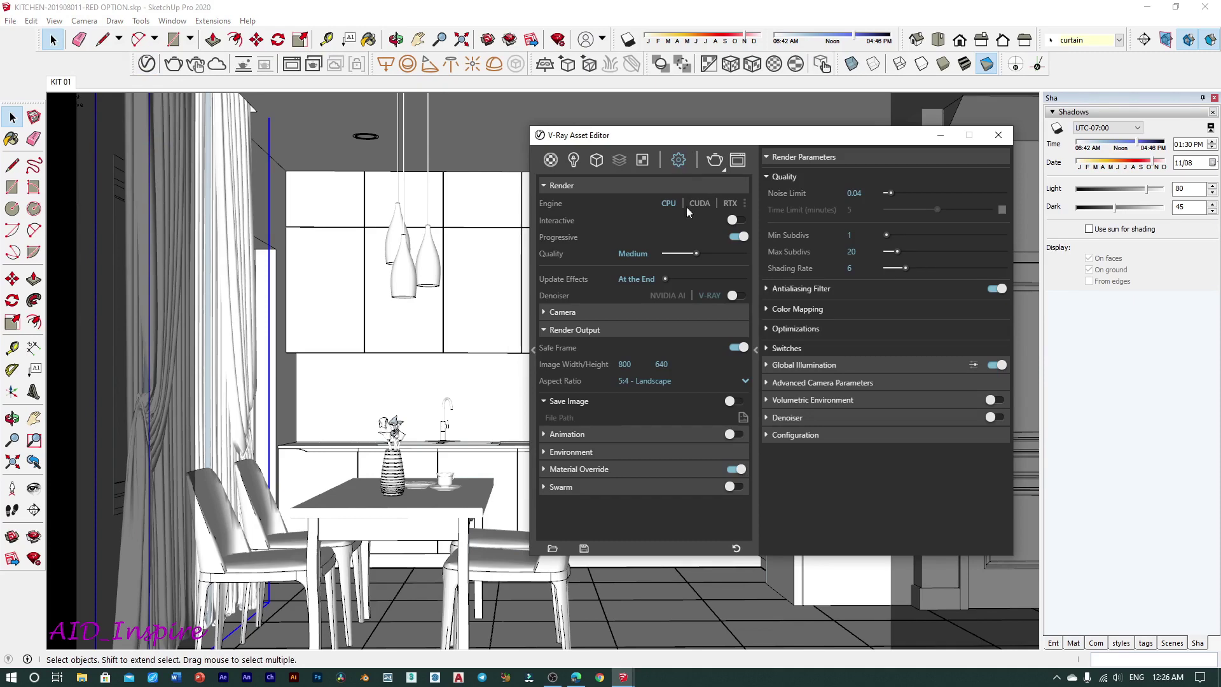
Start an interactive V-Ray render of the kitchen at Medium interactivity.
click(733, 220)
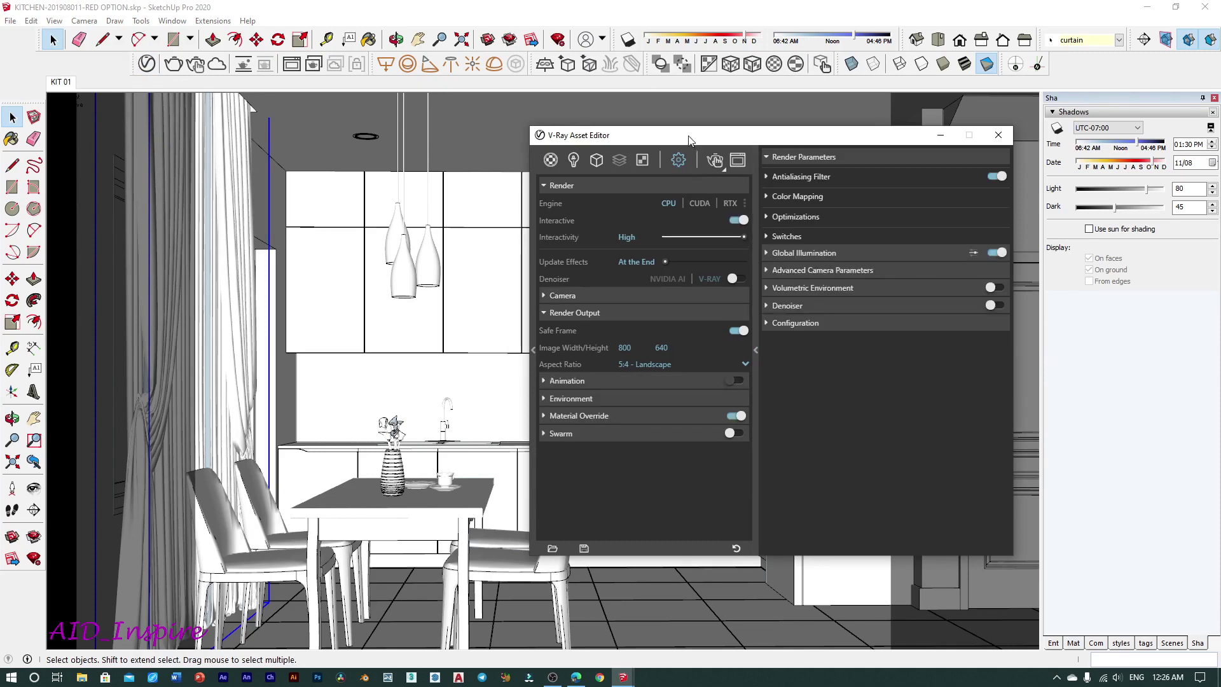
mouse_move(692, 136)
mouse_down()
mouse_move(805, 135)
mouse_move(784, 127)
mouse_up()
click(819, 235)
click(854, 154)
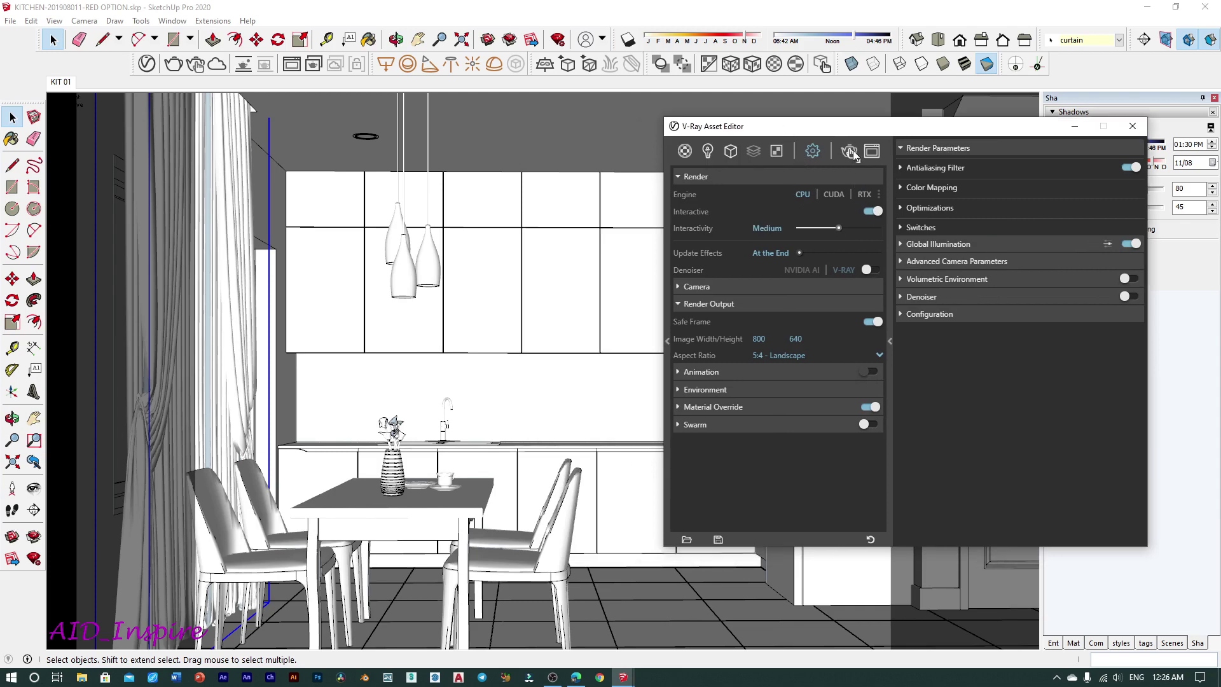
mouse_move(705, 114)
mouse_down()
mouse_move(308, 129)
mouse_move(326, 134)
mouse_up()
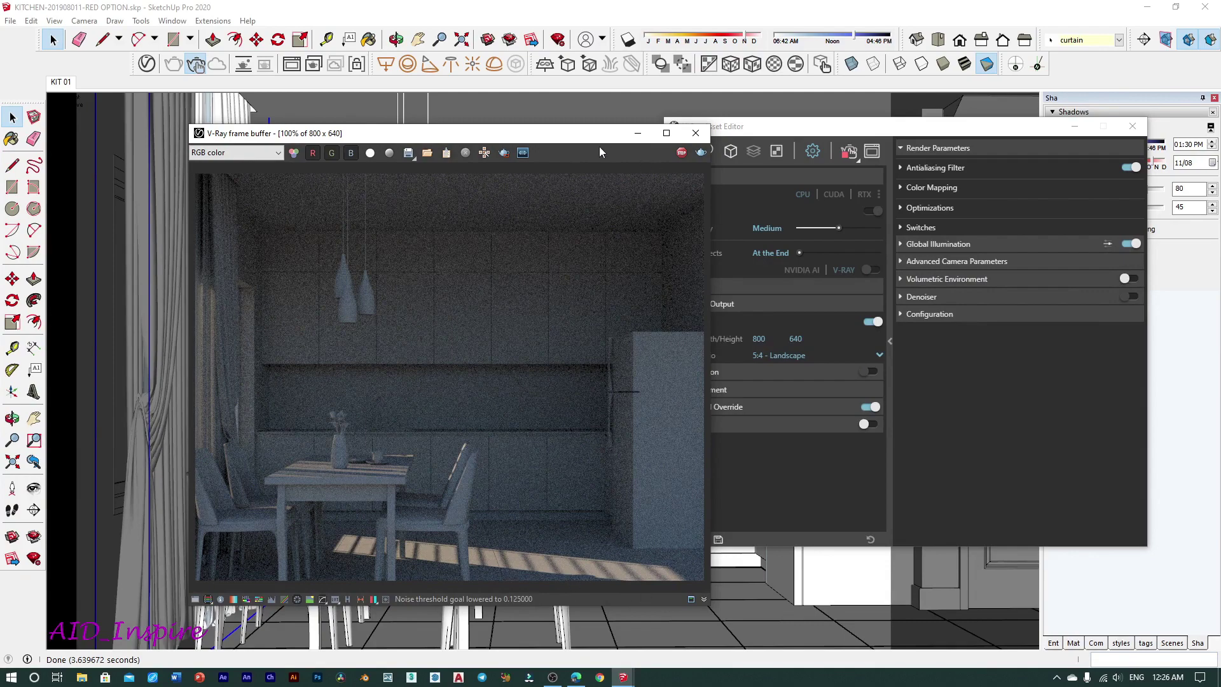
Arrange the windows and list the scene's SunLight in the Asset Editor lights.
drag(599, 133, 495, 135)
click(707, 151)
drag(731, 131, 691, 122)
Toggle Affect Light in the SectionPlane V-Ray Clipper options.
click(692, 143)
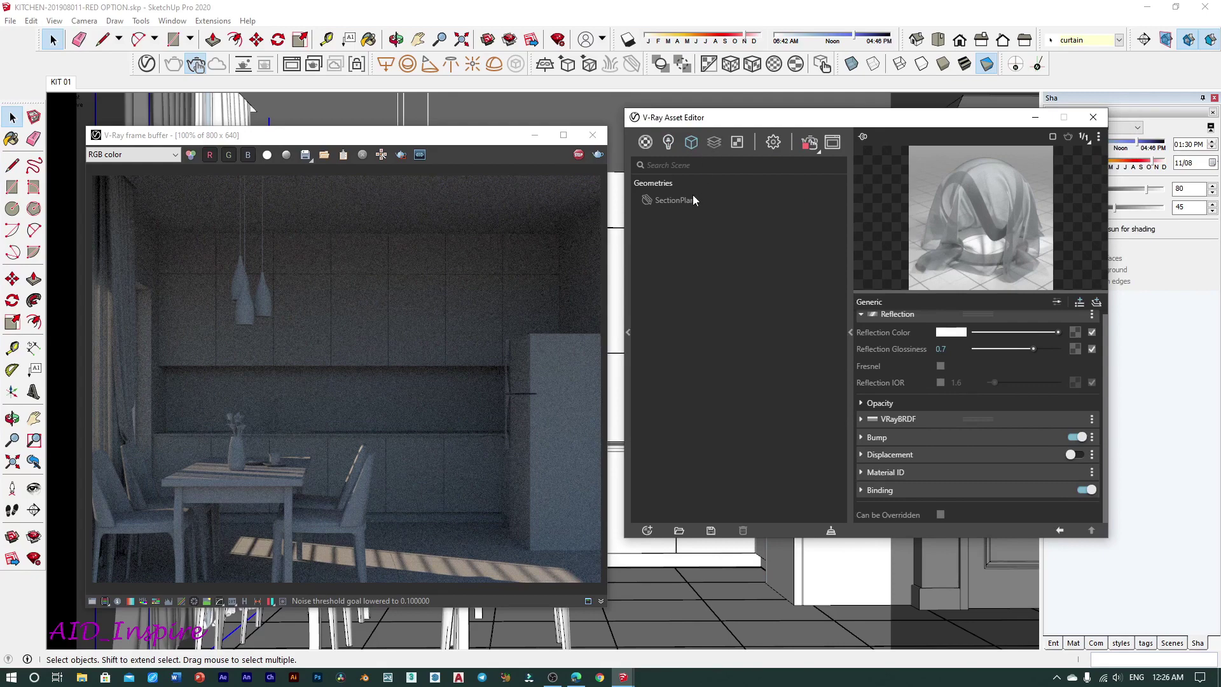
click(688, 202)
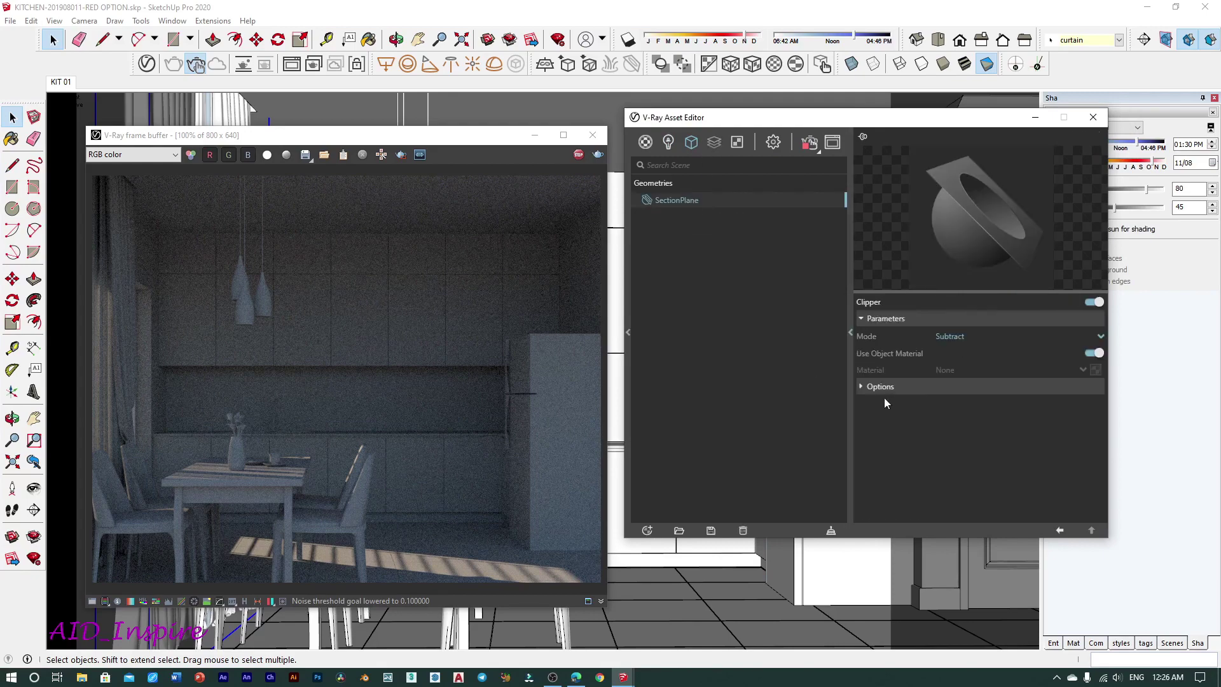
click(864, 391)
click(941, 405)
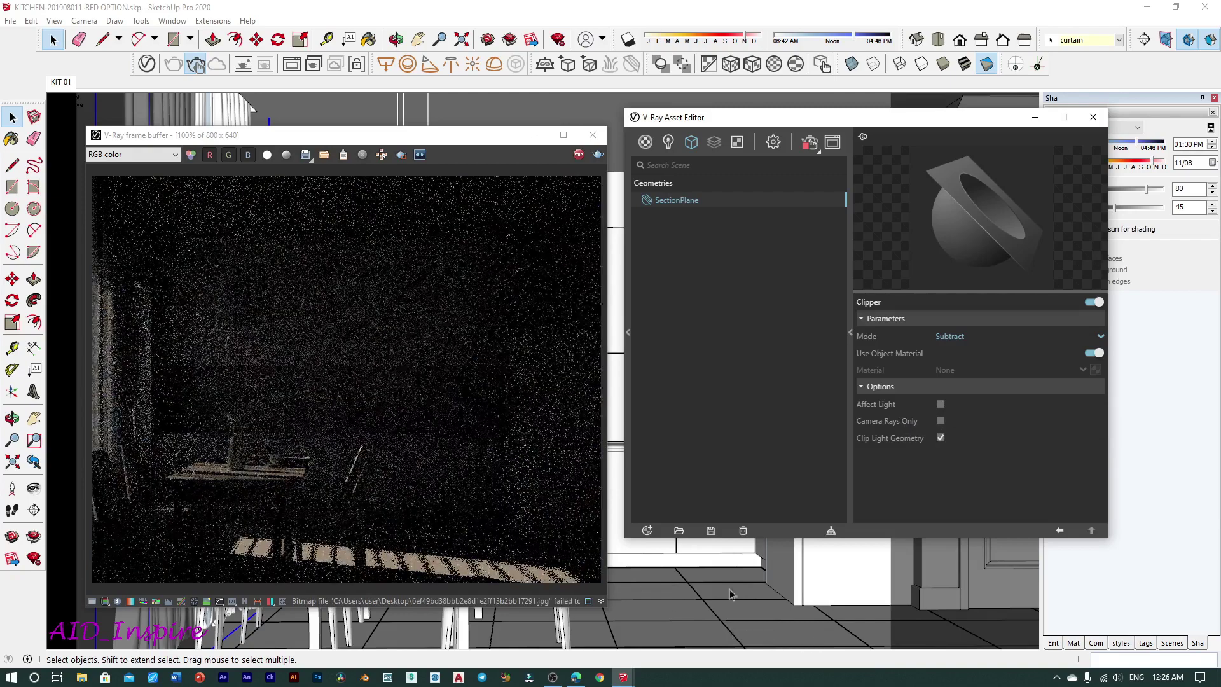
click(940, 404)
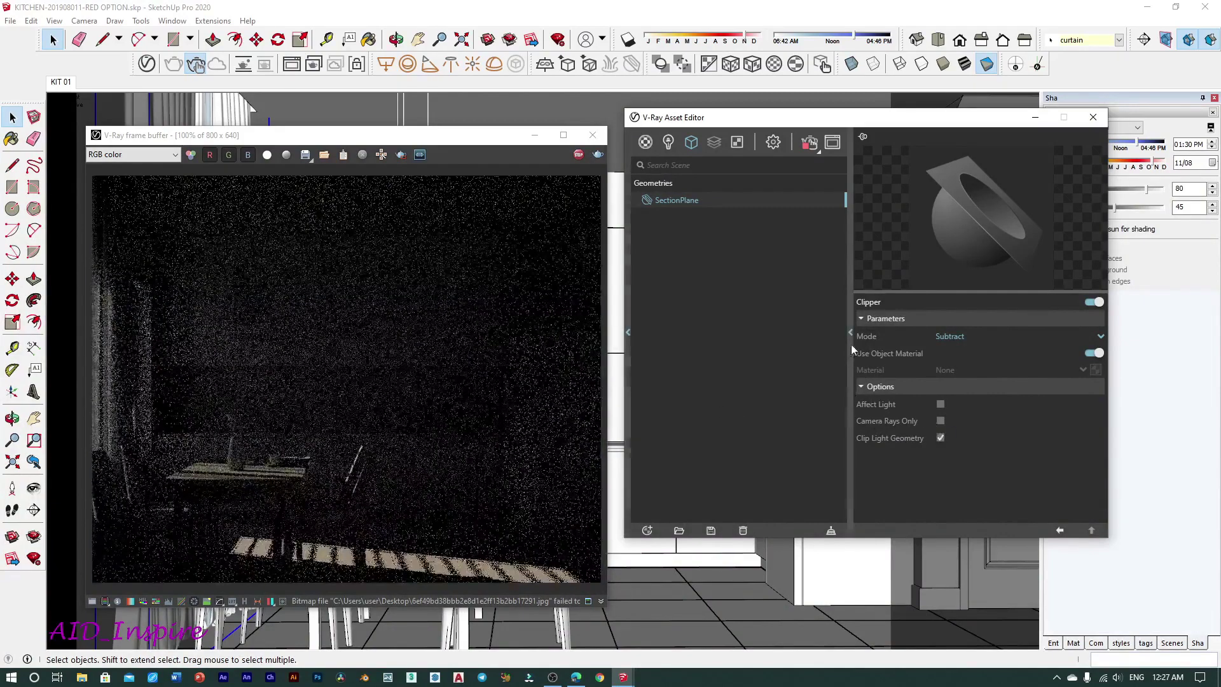
Collapse the Asset Editor settings panel and rearrange the frame buffer and editor windows.
click(850, 335)
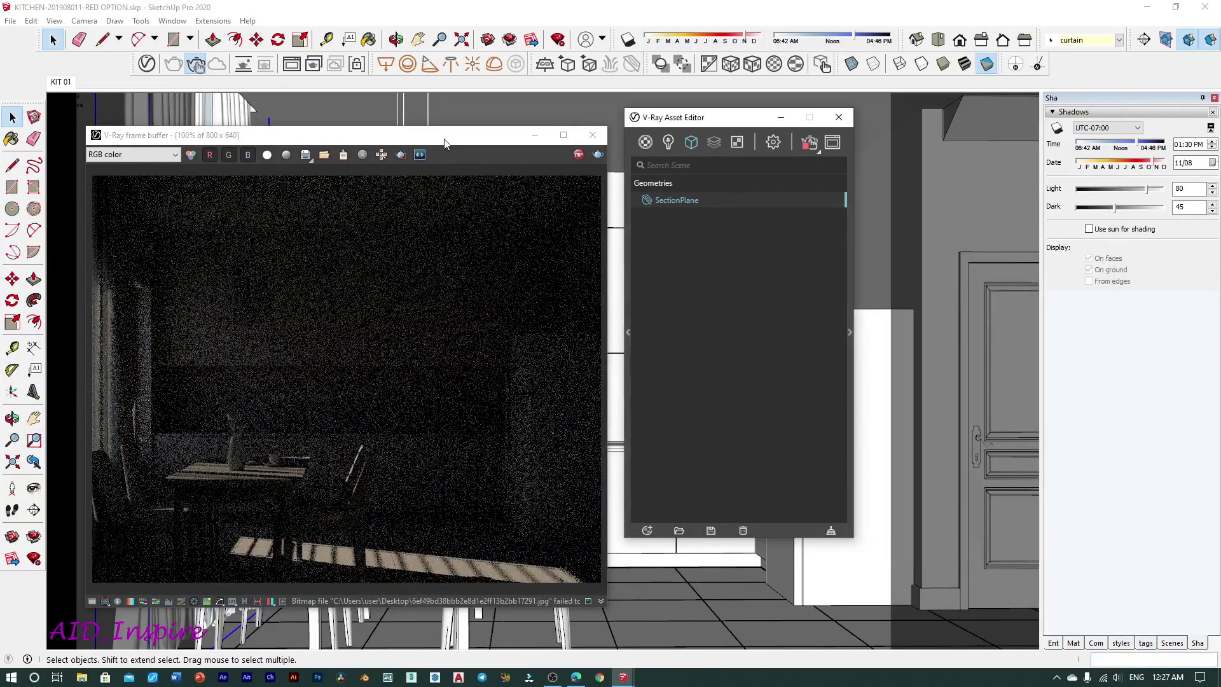
drag(445, 141, 472, 136)
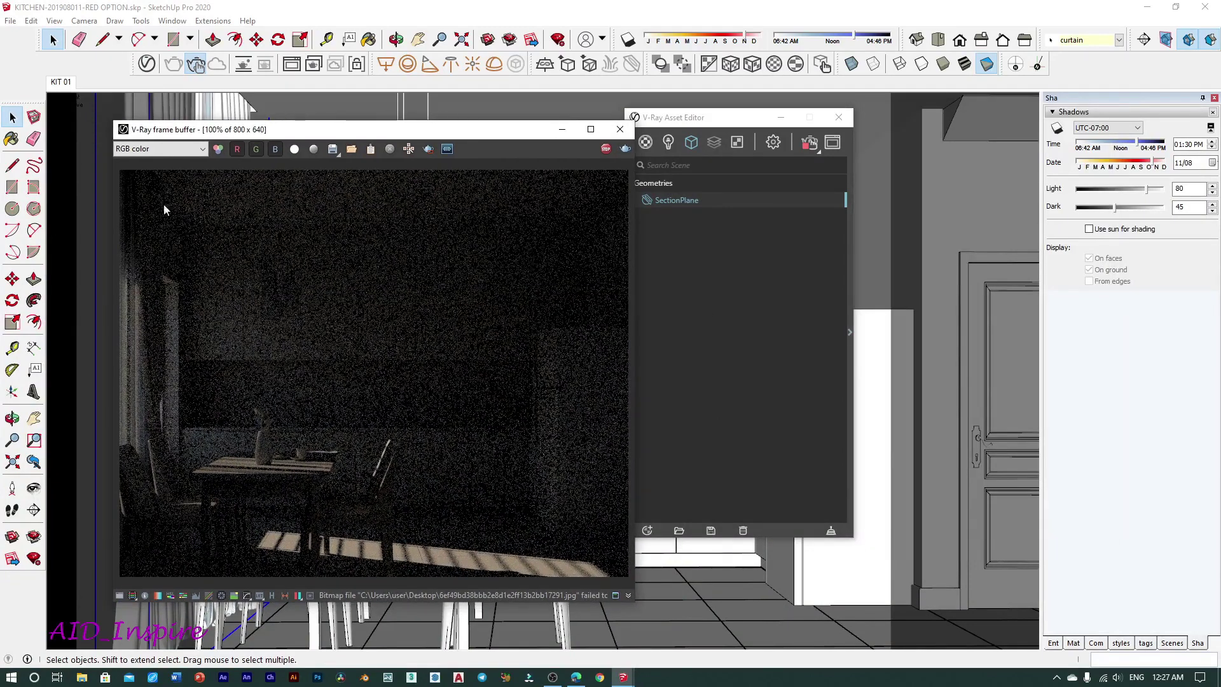
drag(647, 121, 767, 134)
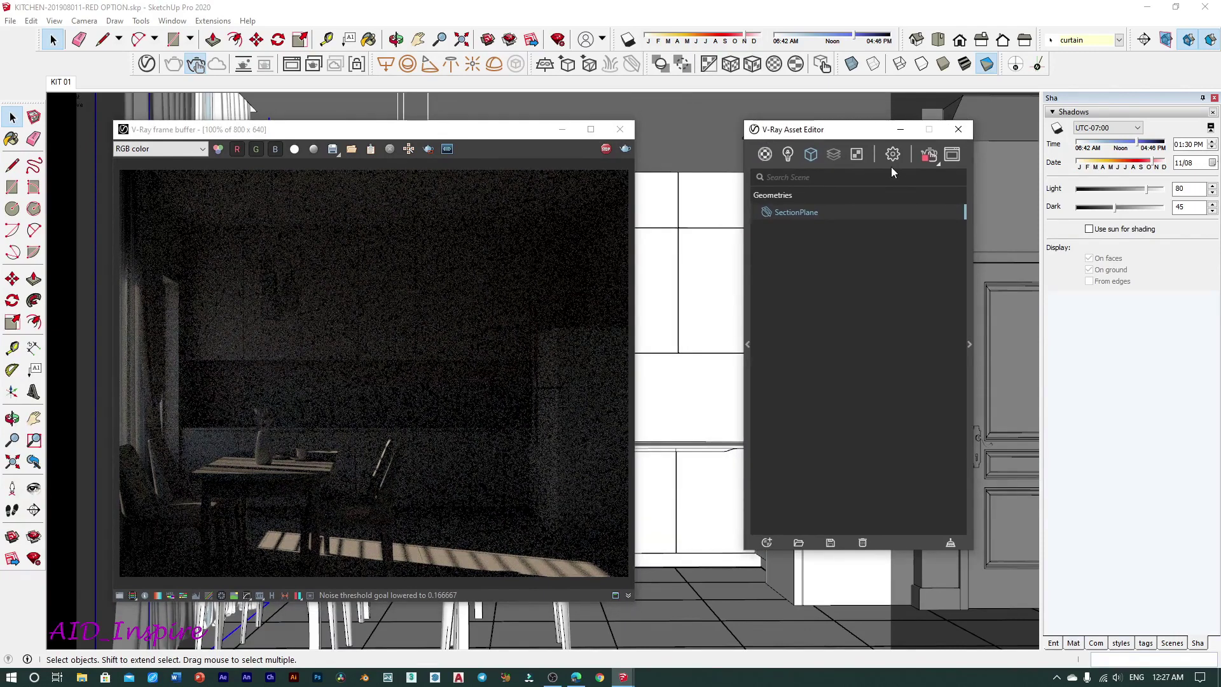
Show the V-Ray Camera render settings, with Exposure Value at 14.229.
click(891, 156)
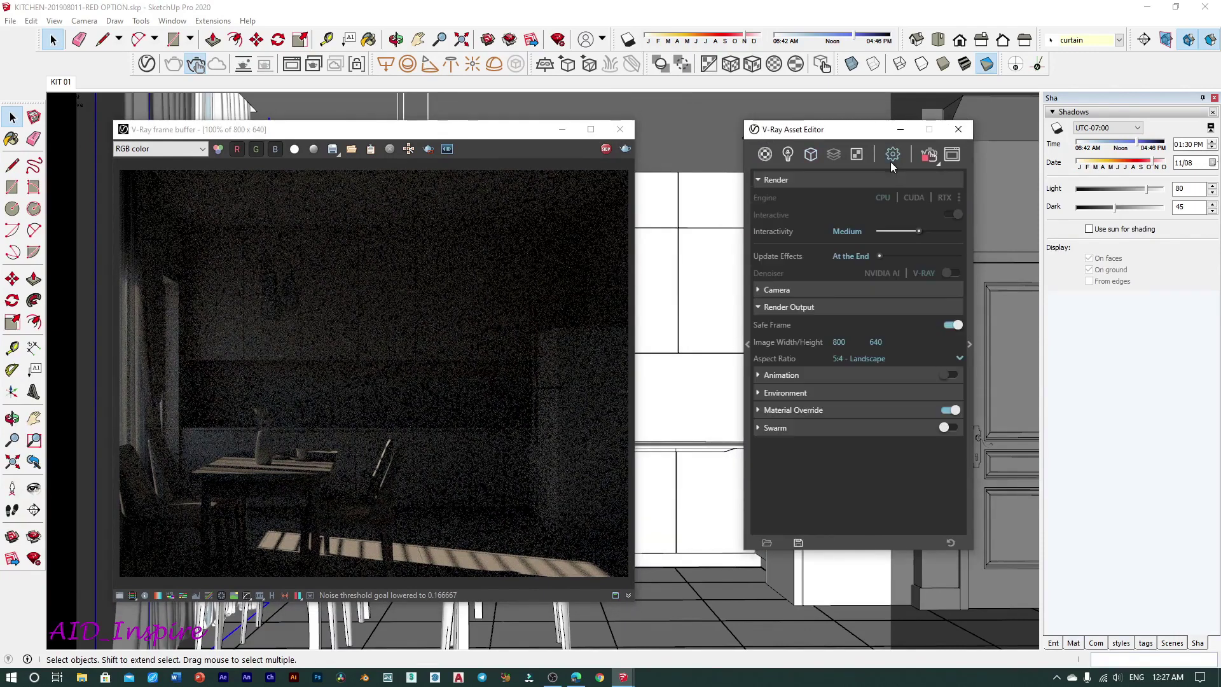
click(765, 306)
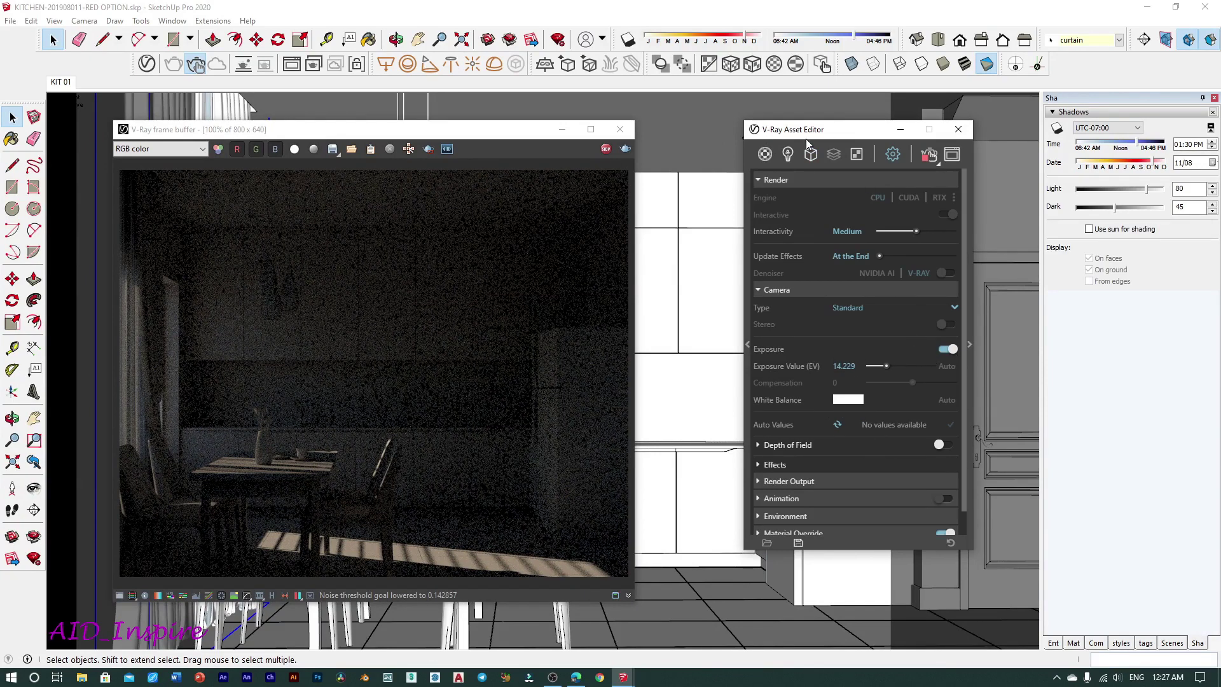
drag(806, 135, 810, 106)
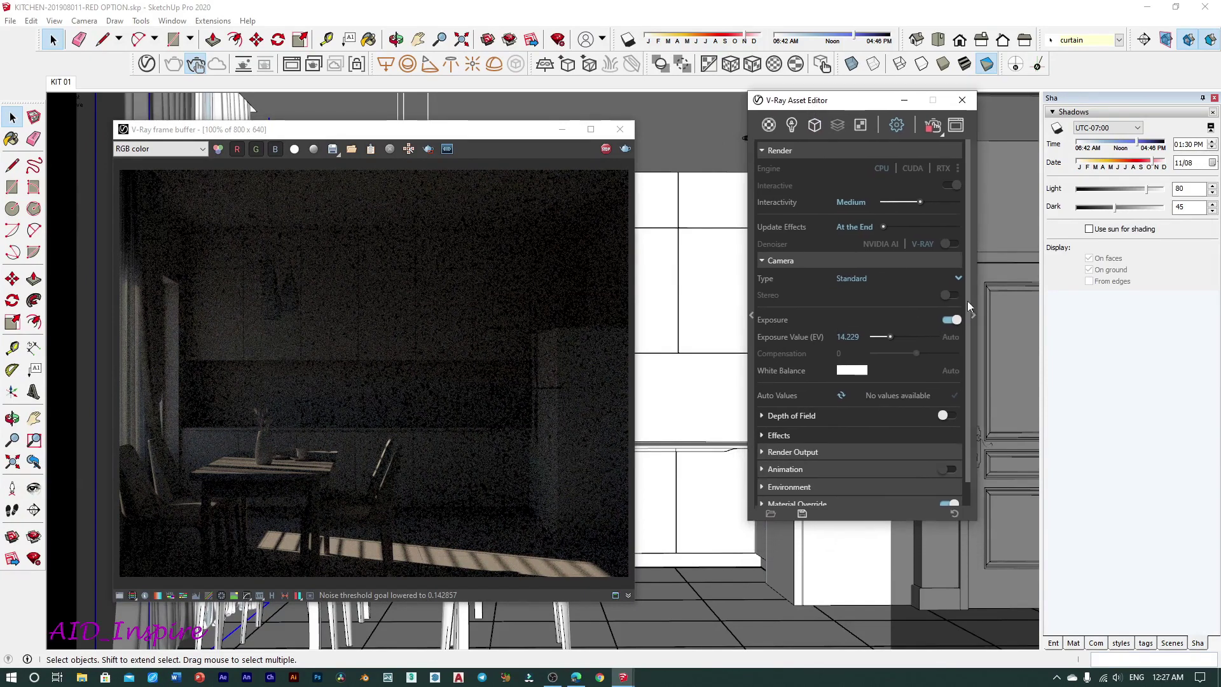
click(973, 314)
drag(905, 110, 832, 106)
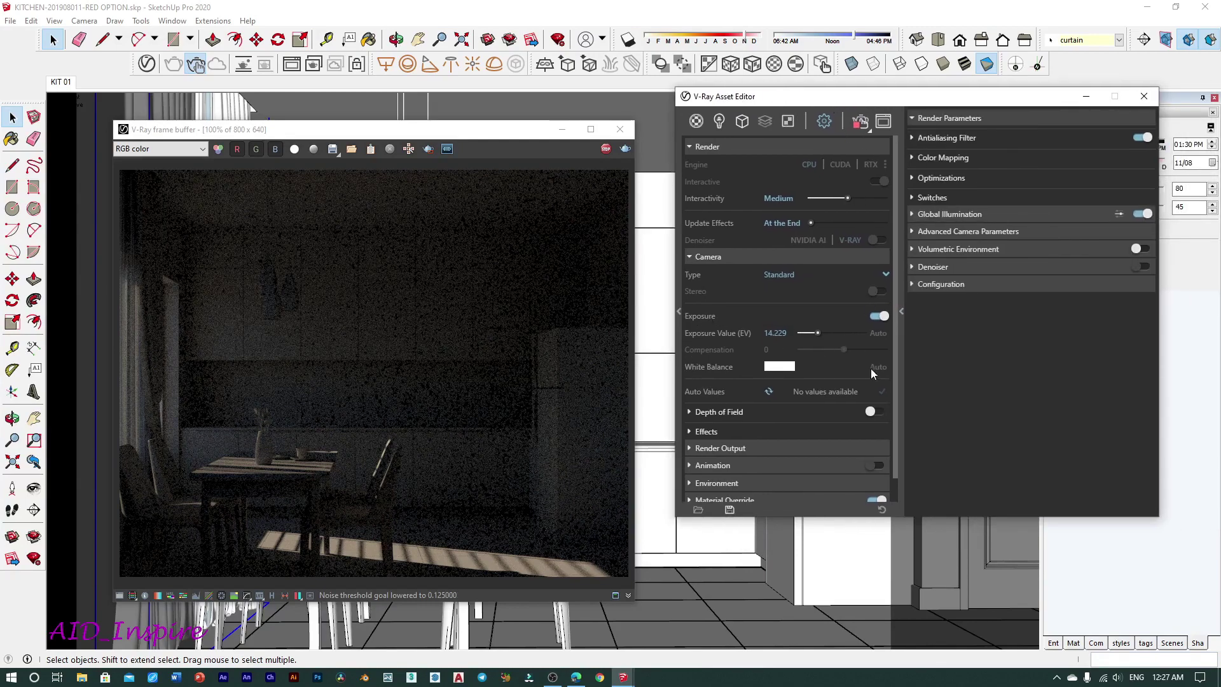
Review the Advanced Camera Parameters (ISO, aperture, shutter), then collapse them.
click(915, 233)
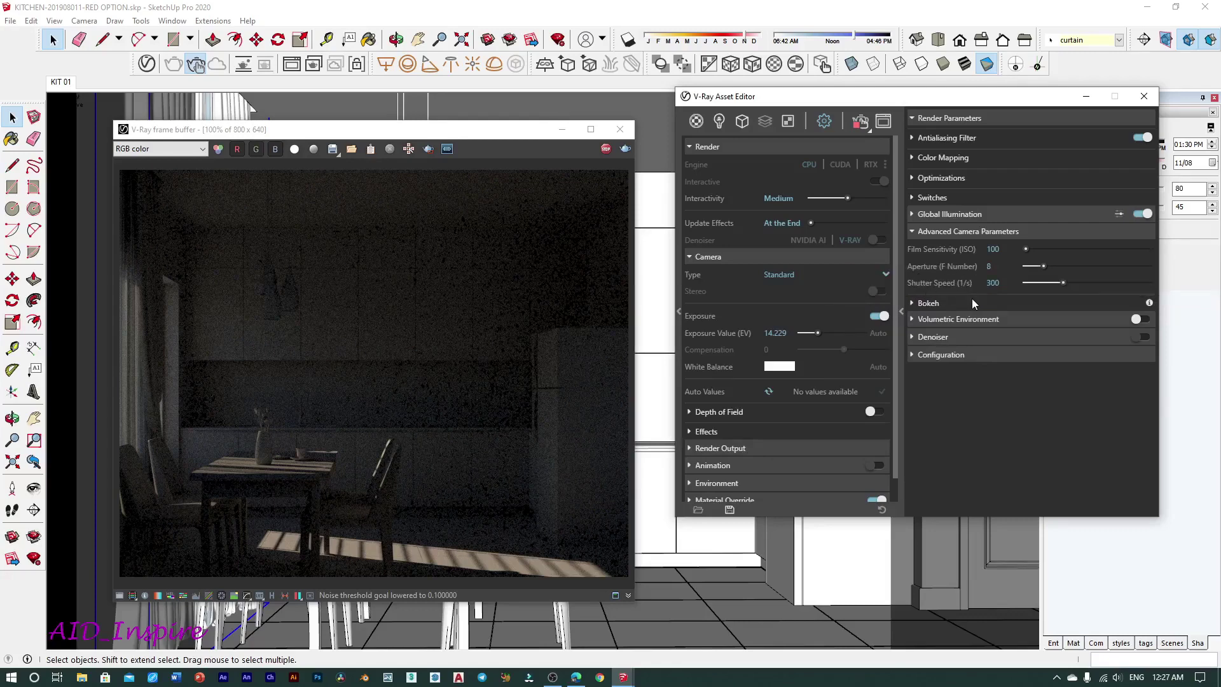
click(992, 283)
click(917, 232)
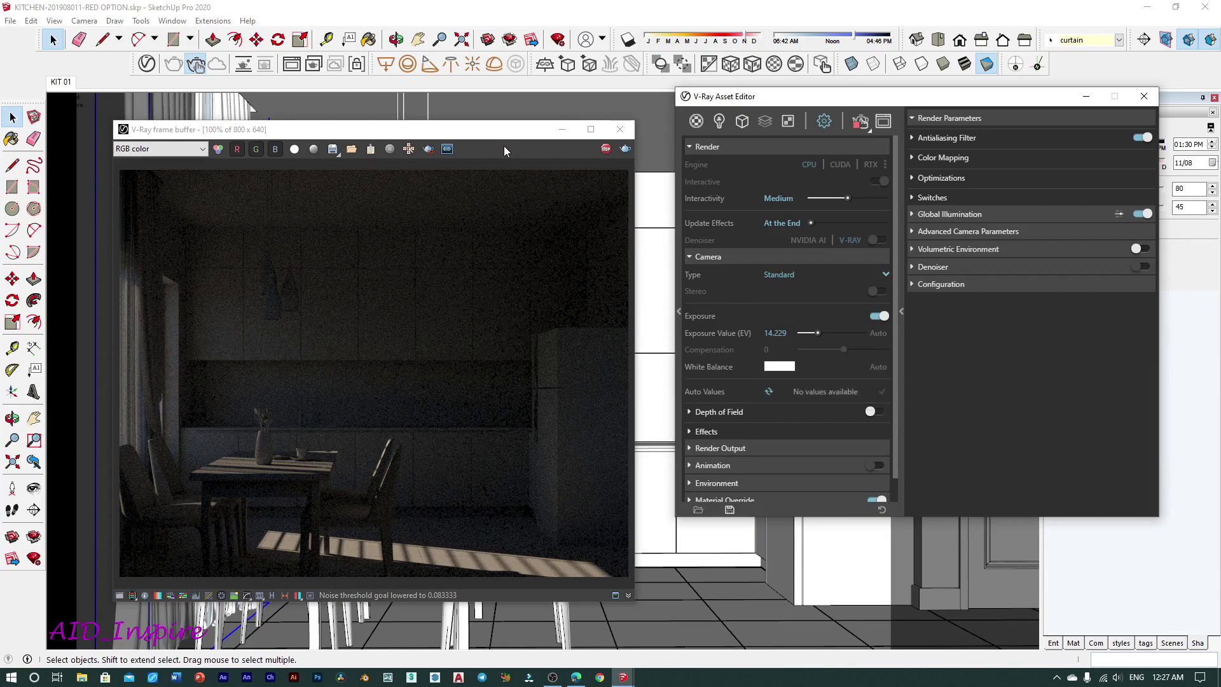
drag(501, 135, 530, 125)
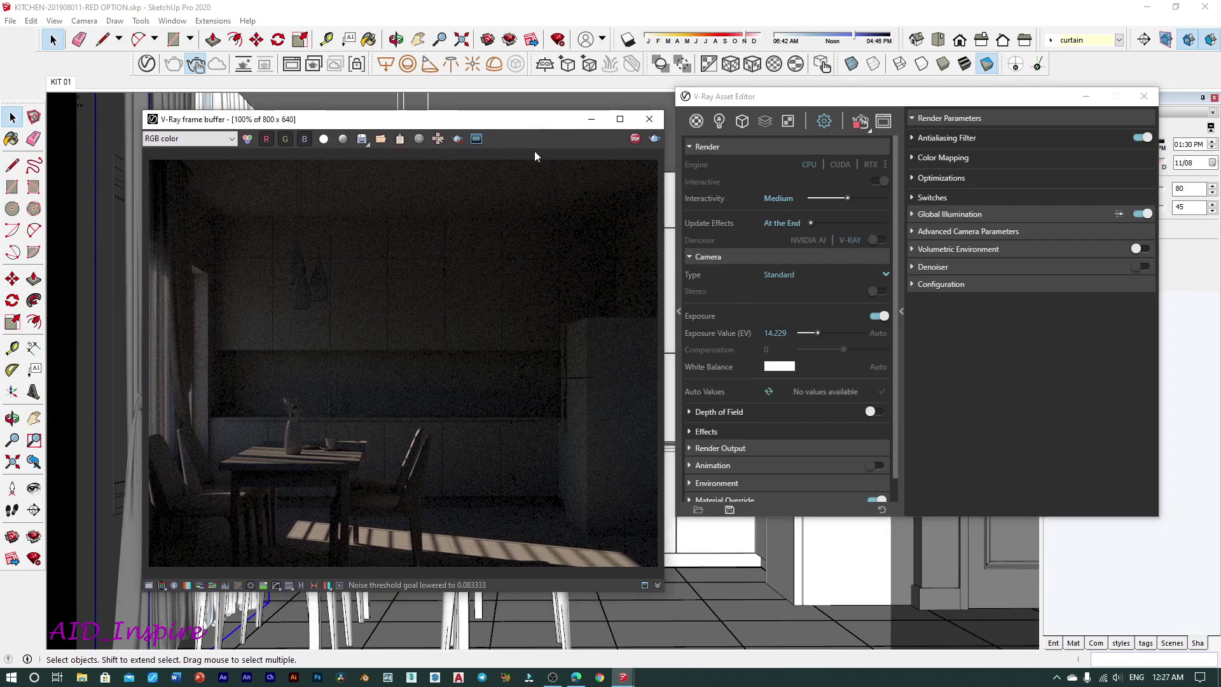
Change the camera Exposure Value from 6.12 to 8.
drag(785, 333, 761, 342)
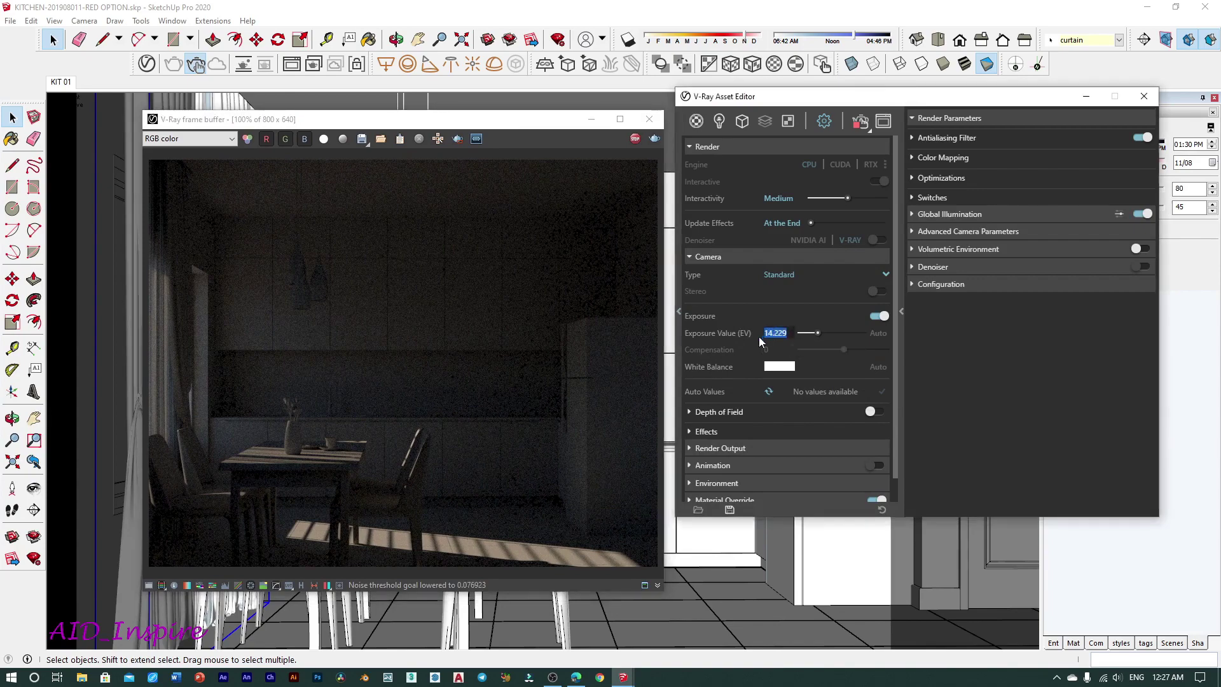
click(838, 332)
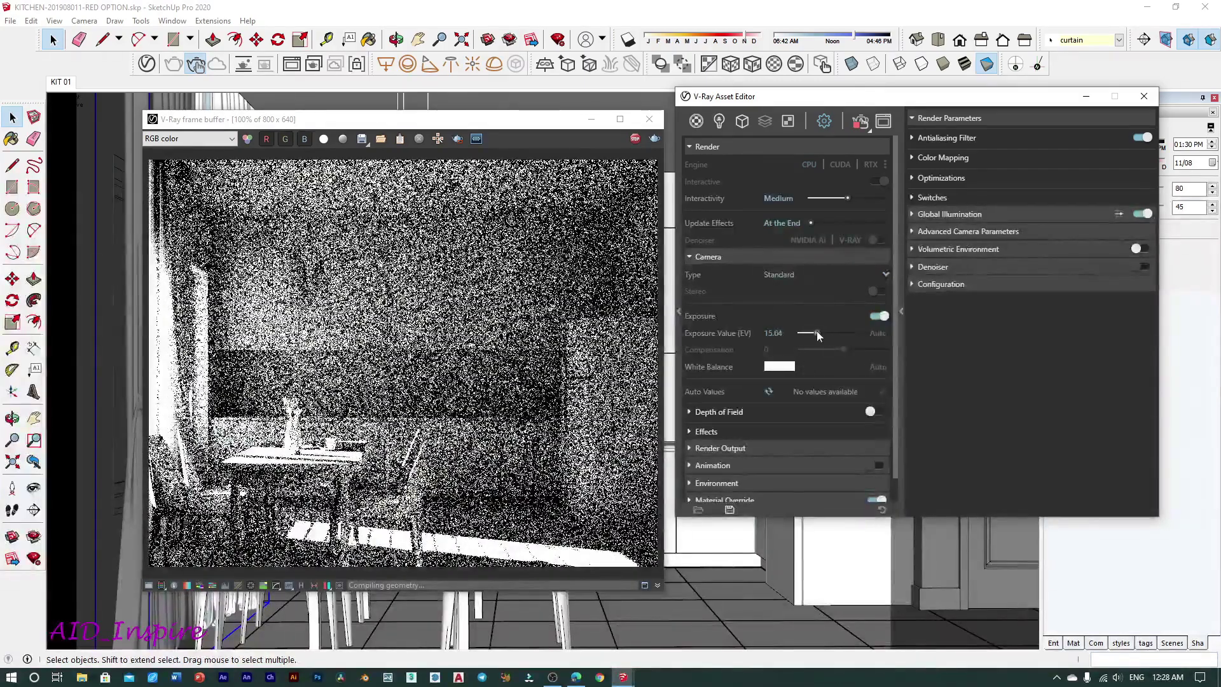
mouse_move(812, 331)
mouse_down()
mouse_move(875, 337)
mouse_move(794, 333)
mouse_up()
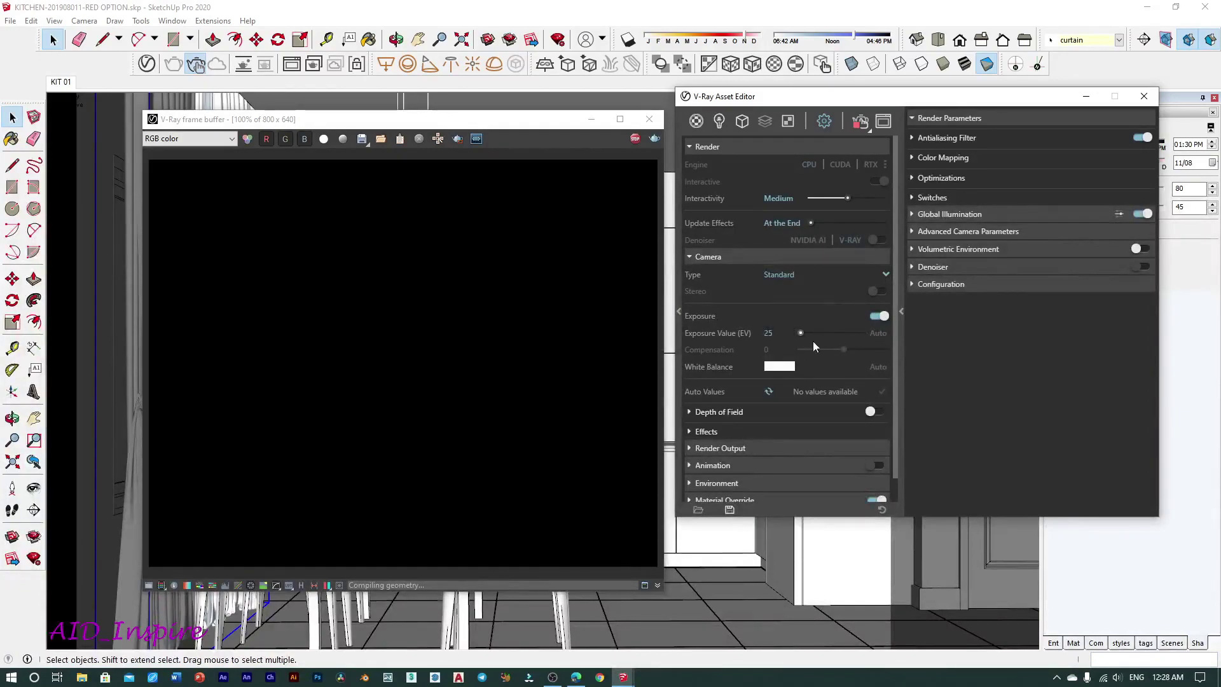
click(829, 333)
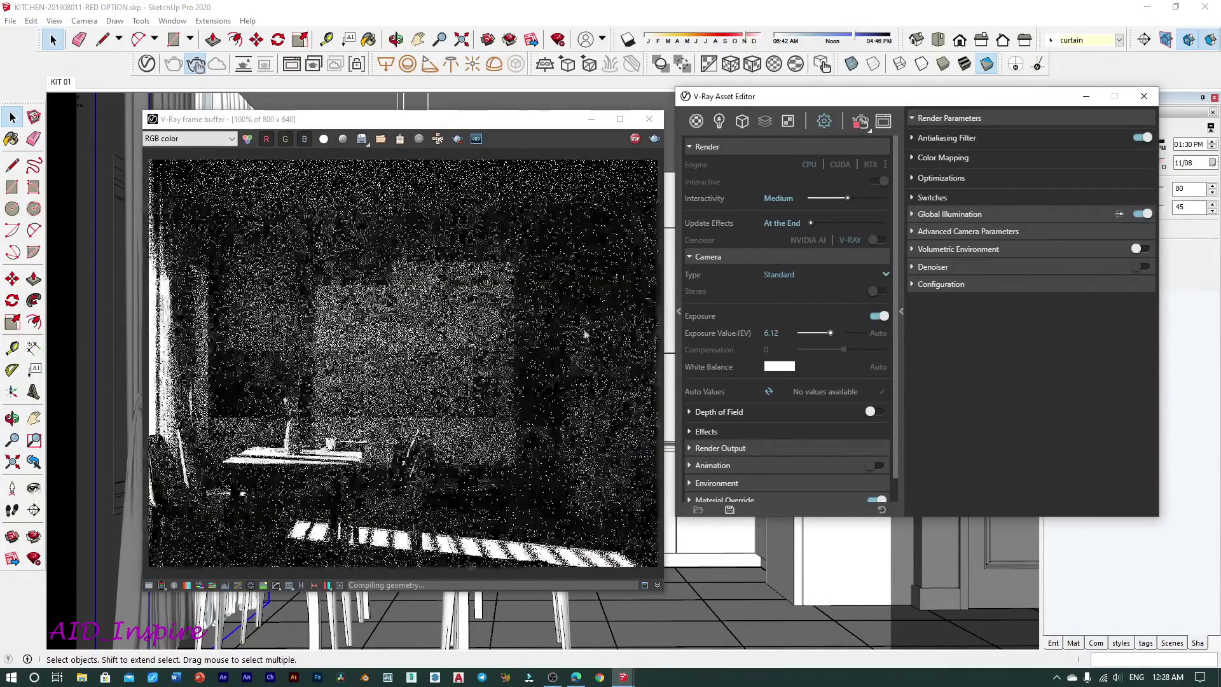
drag(335, 132, 320, 136)
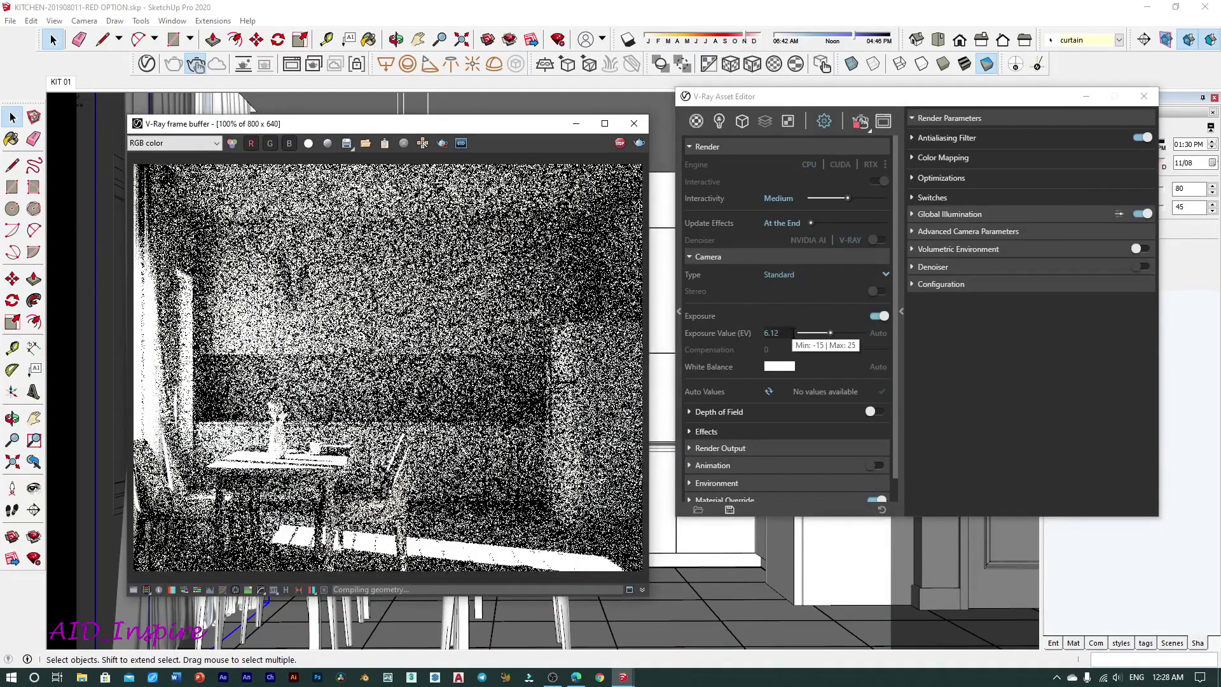
drag(789, 333, 763, 333)
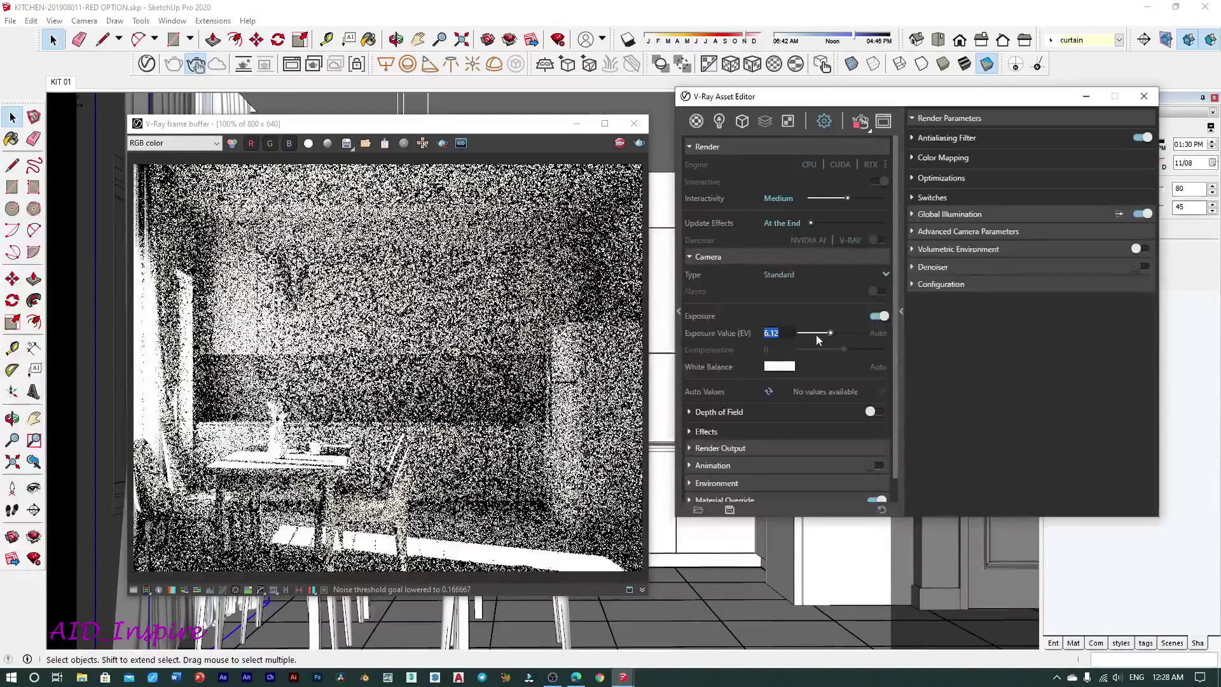
text(8)
key(Return)
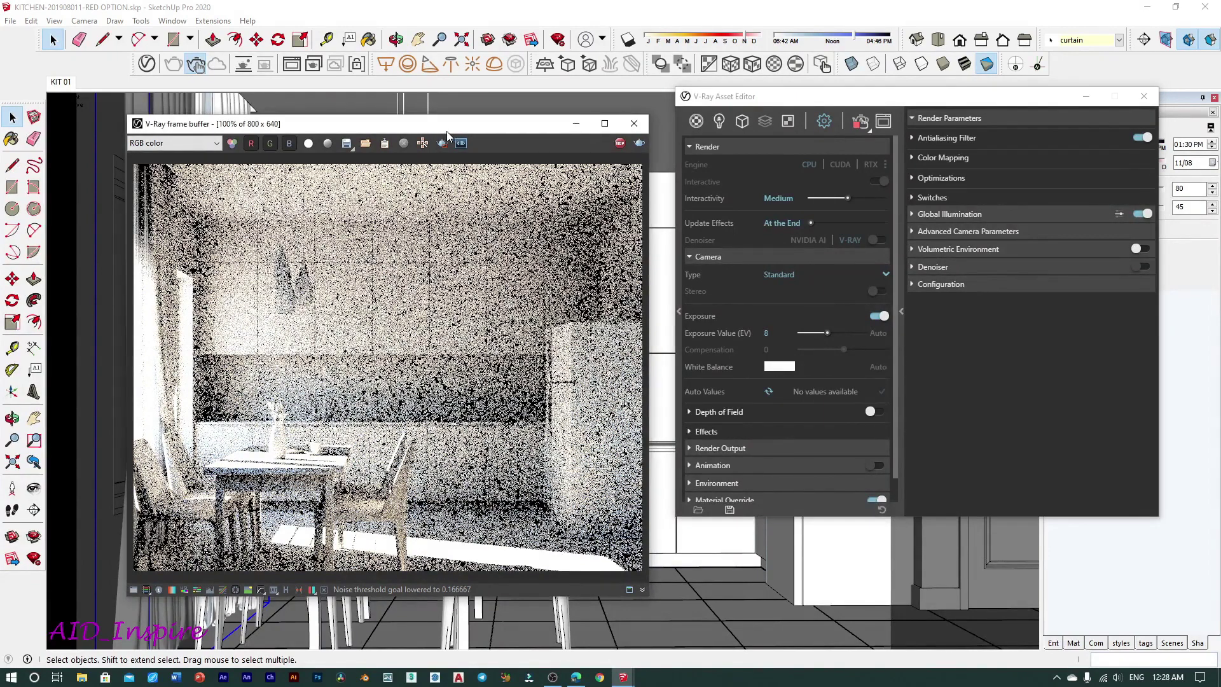
Collapse the render parameters side panel and rearrange the editor and preview windows.
drag(449, 131, 445, 110)
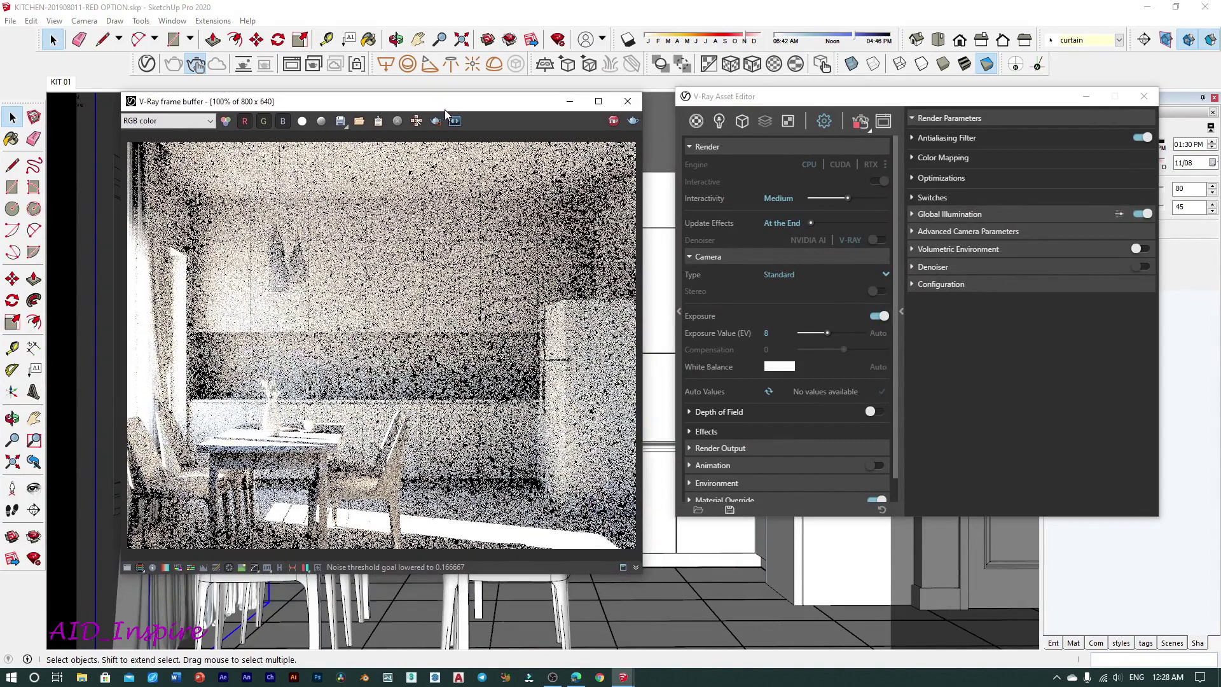
click(948, 365)
click(901, 311)
drag(791, 96, 899, 113)
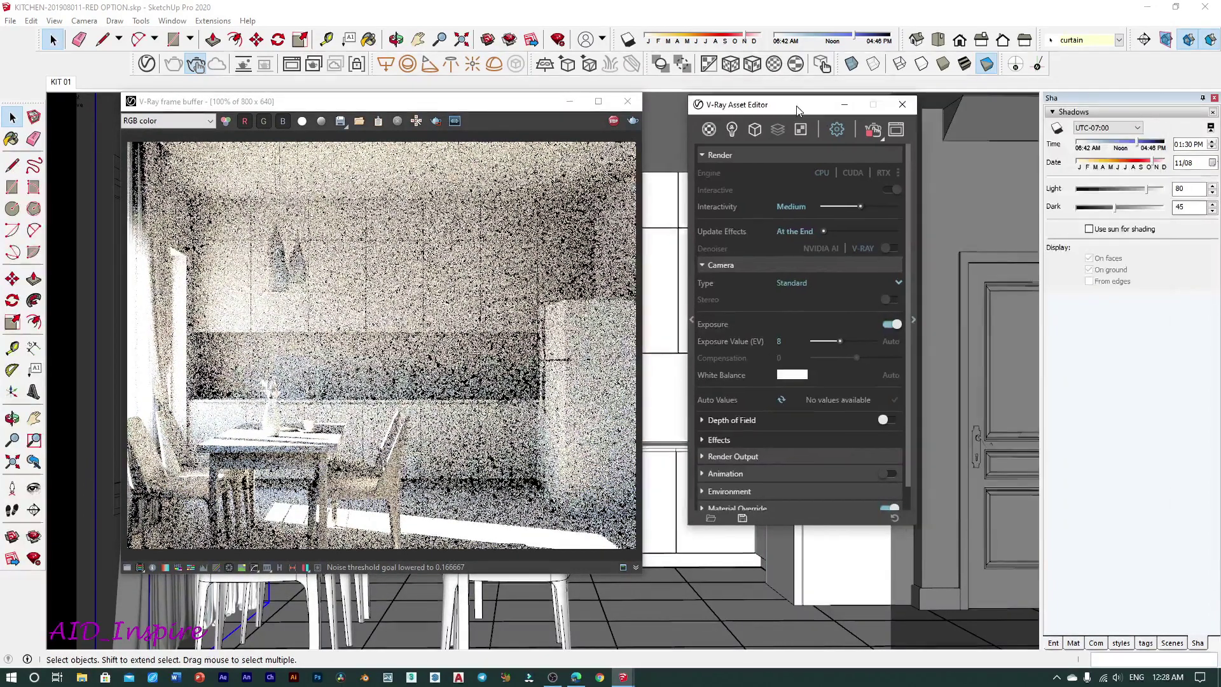
drag(480, 107, 508, 105)
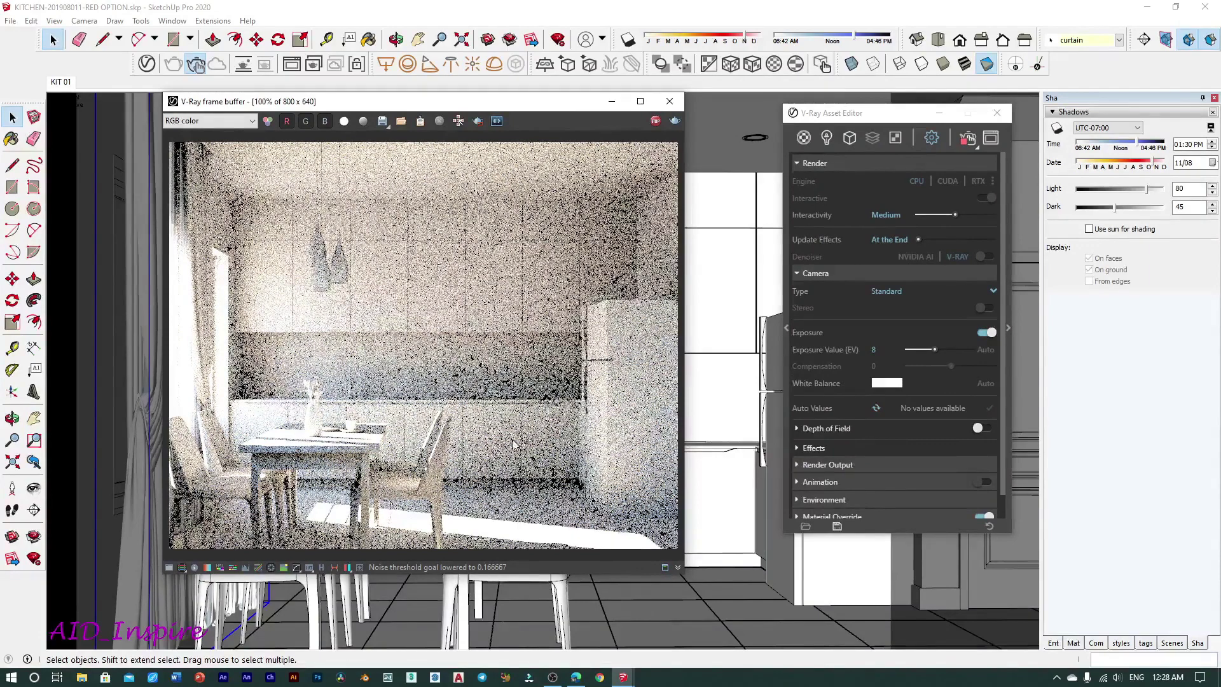
click(873, 350)
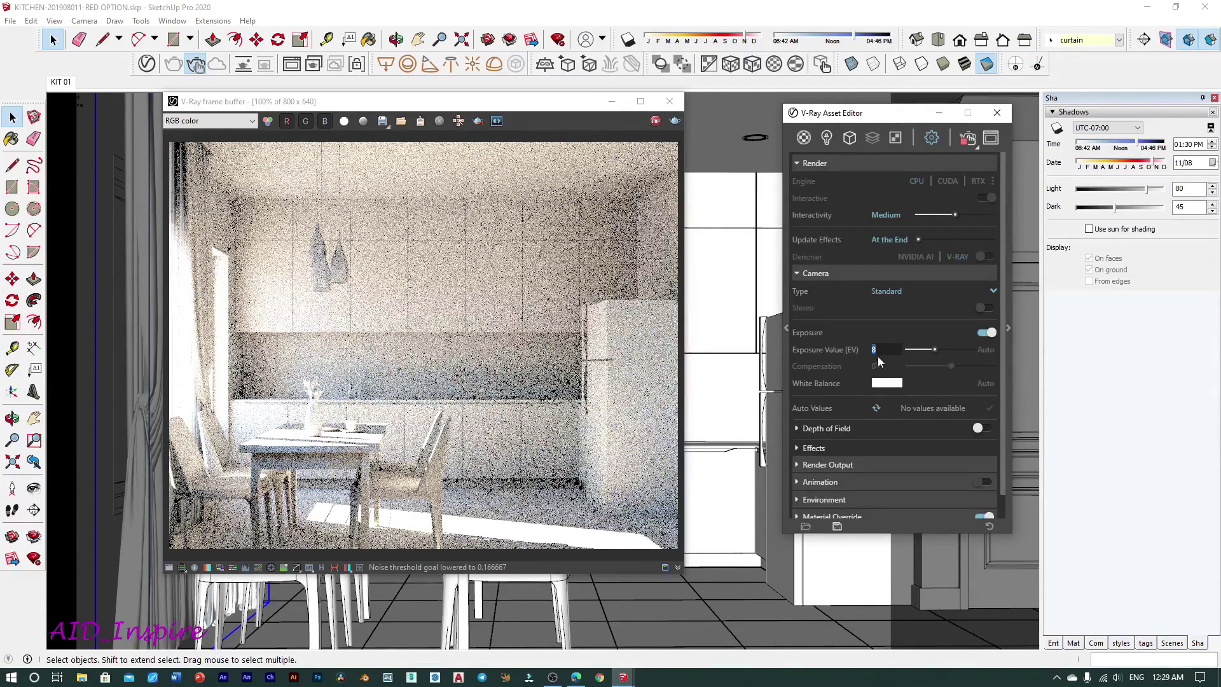
text(10)
Confirm a camera Exposure Value of 10 and reposition the render preview.
key(Return)
drag(455, 106, 437, 101)
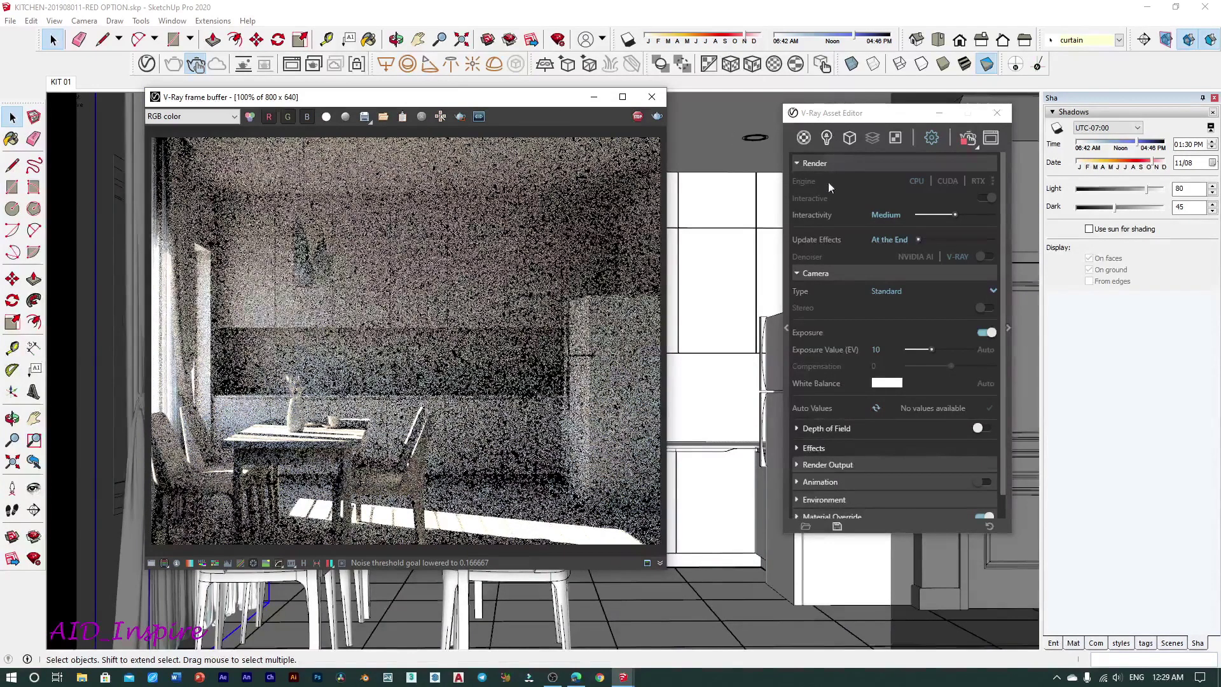
drag(861, 117, 830, 116)
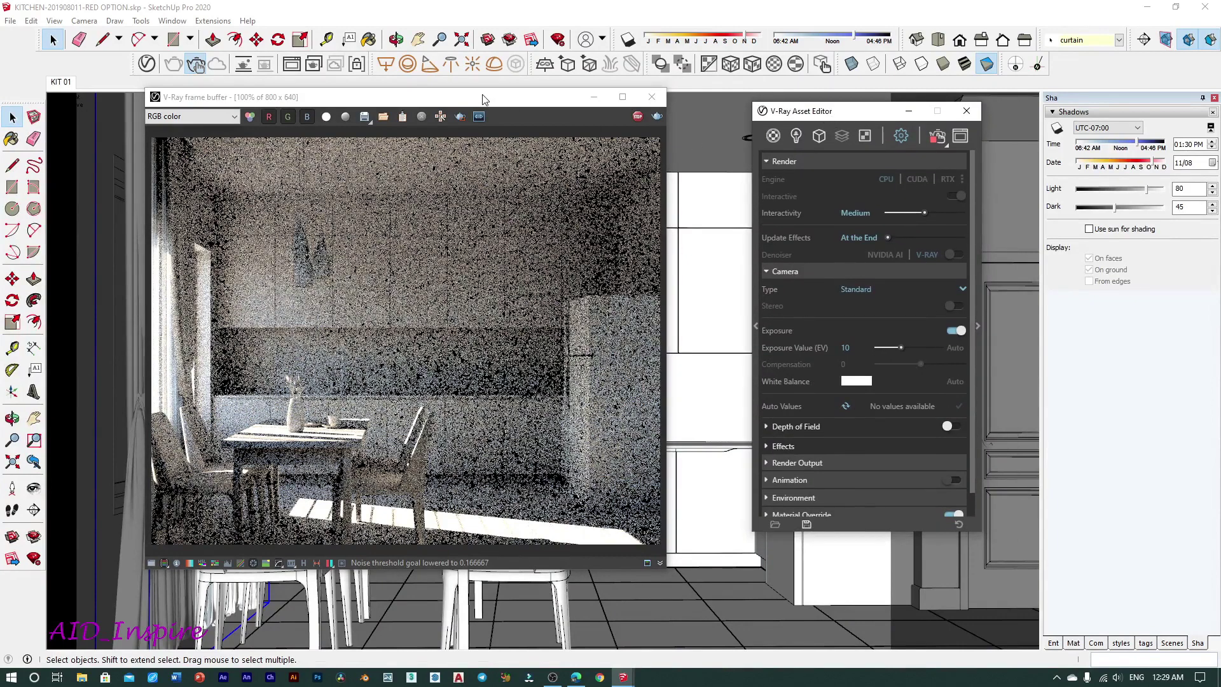
drag(479, 98, 492, 118)
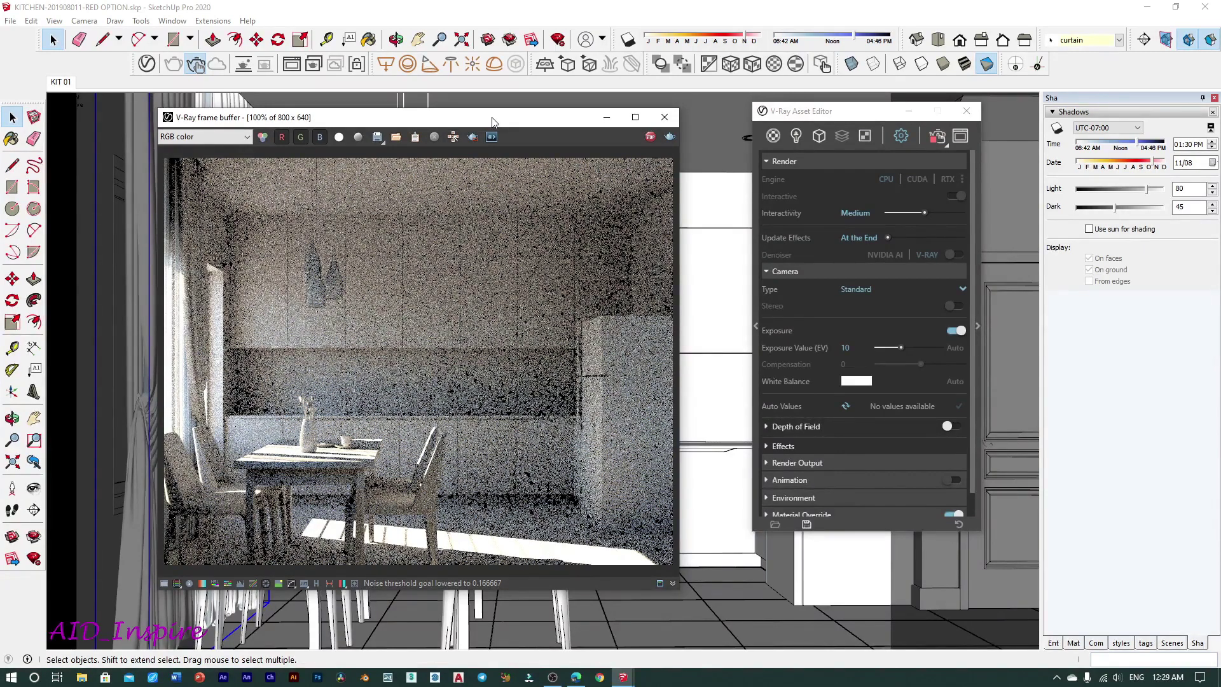
drag(491, 118, 456, 100)
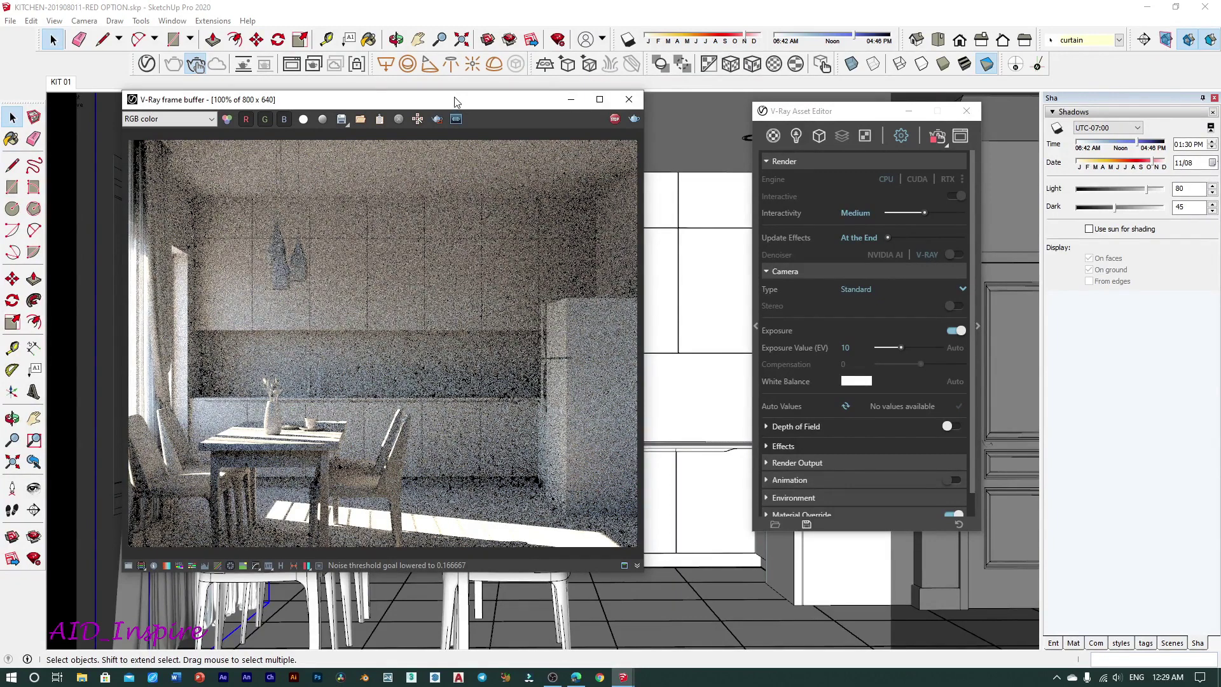
drag(455, 102, 453, 100)
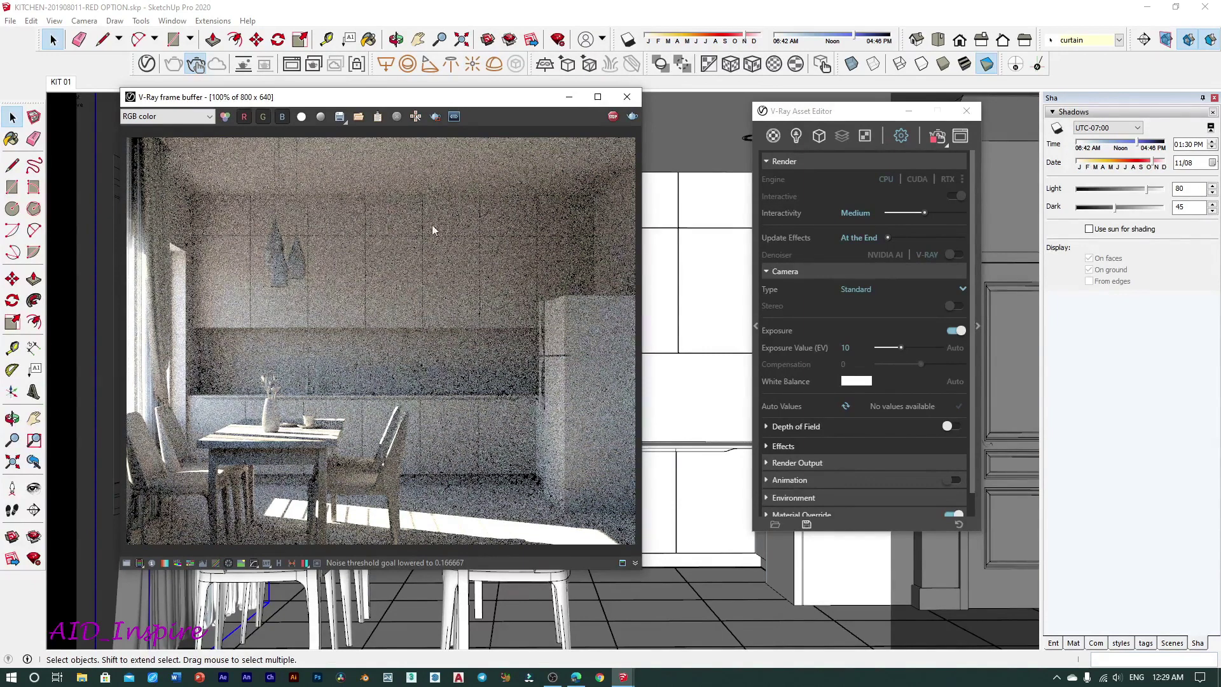
drag(427, 100, 450, 88)
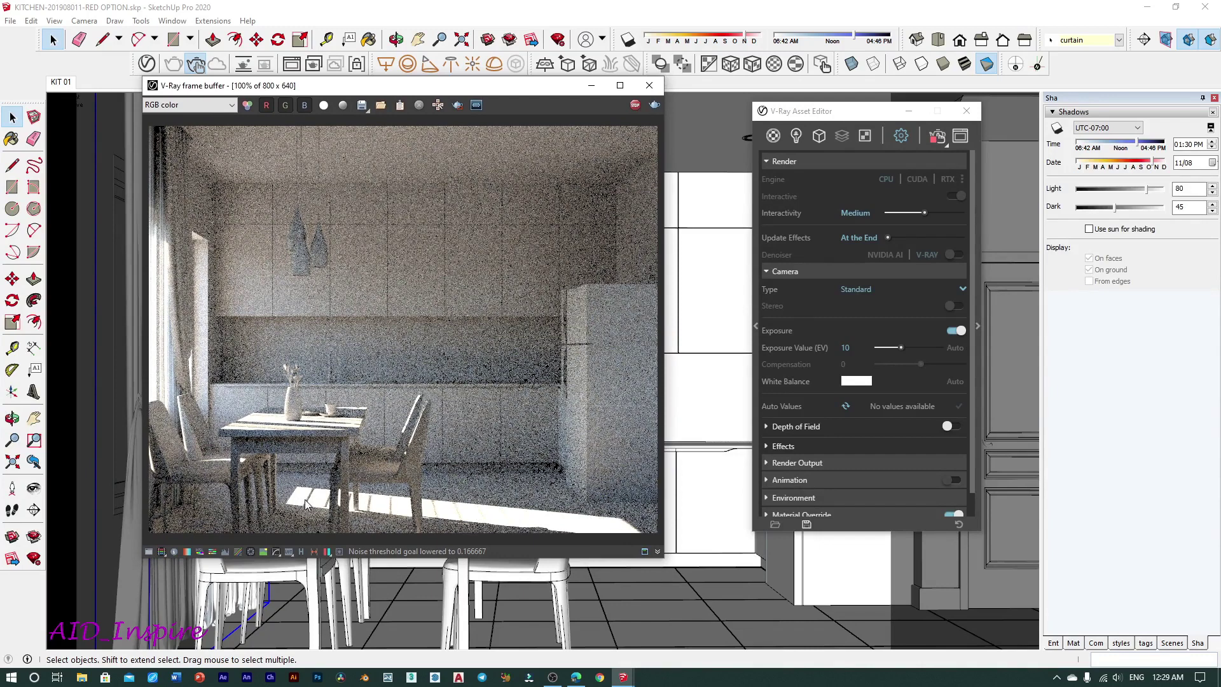
Toggle the Force color clamping preview, then expand the full Render Parameters panel.
click(160, 552)
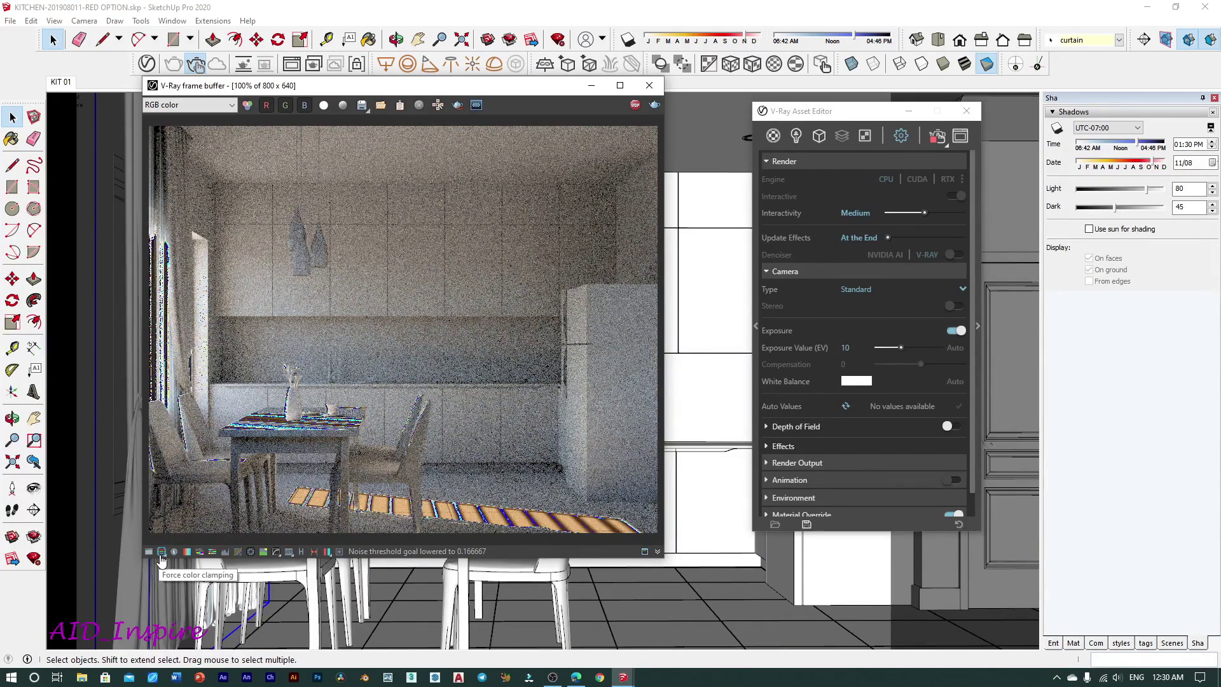
click(162, 552)
click(163, 552)
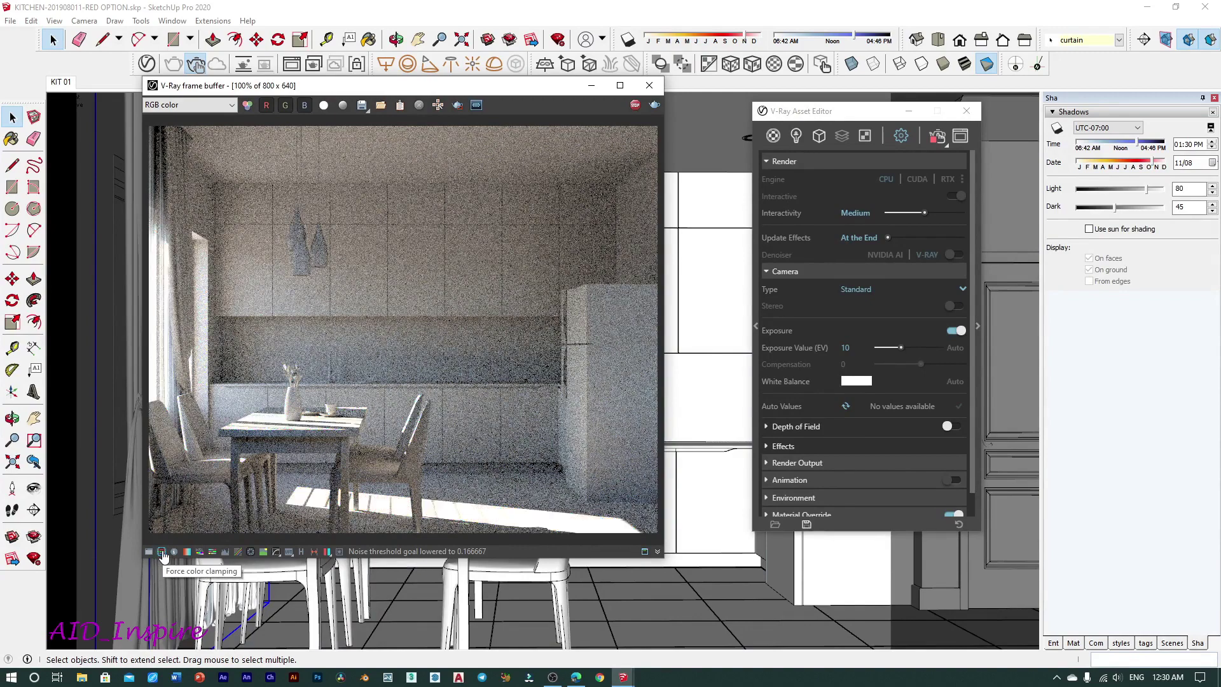
drag(302, 89, 280, 115)
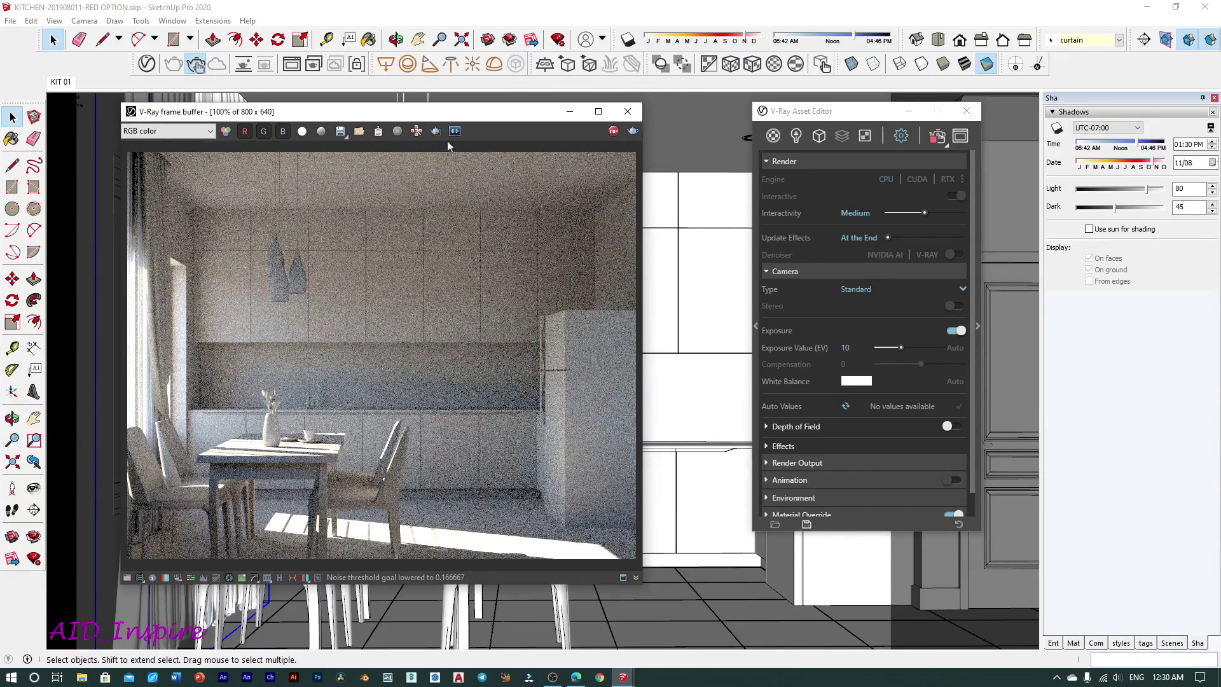
drag(455, 119, 450, 118)
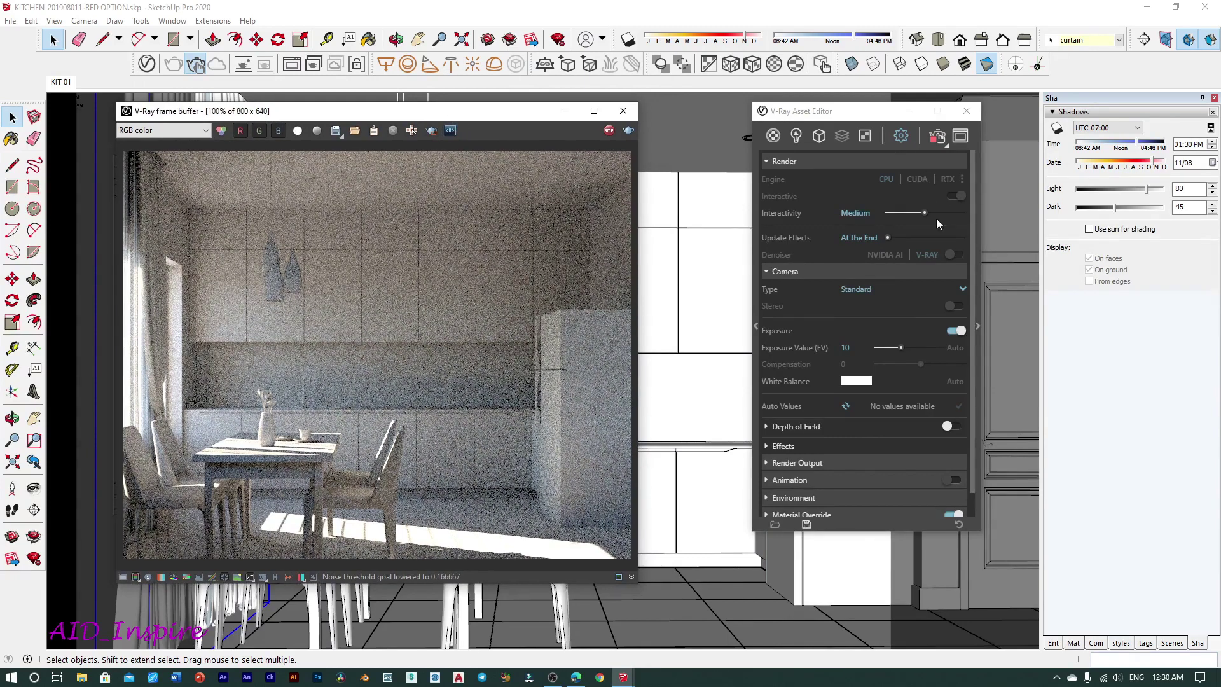
click(978, 326)
mouse_move(877, 114)
mouse_down()
mouse_move(830, 144)
mouse_move(786, 140)
mouse_up()
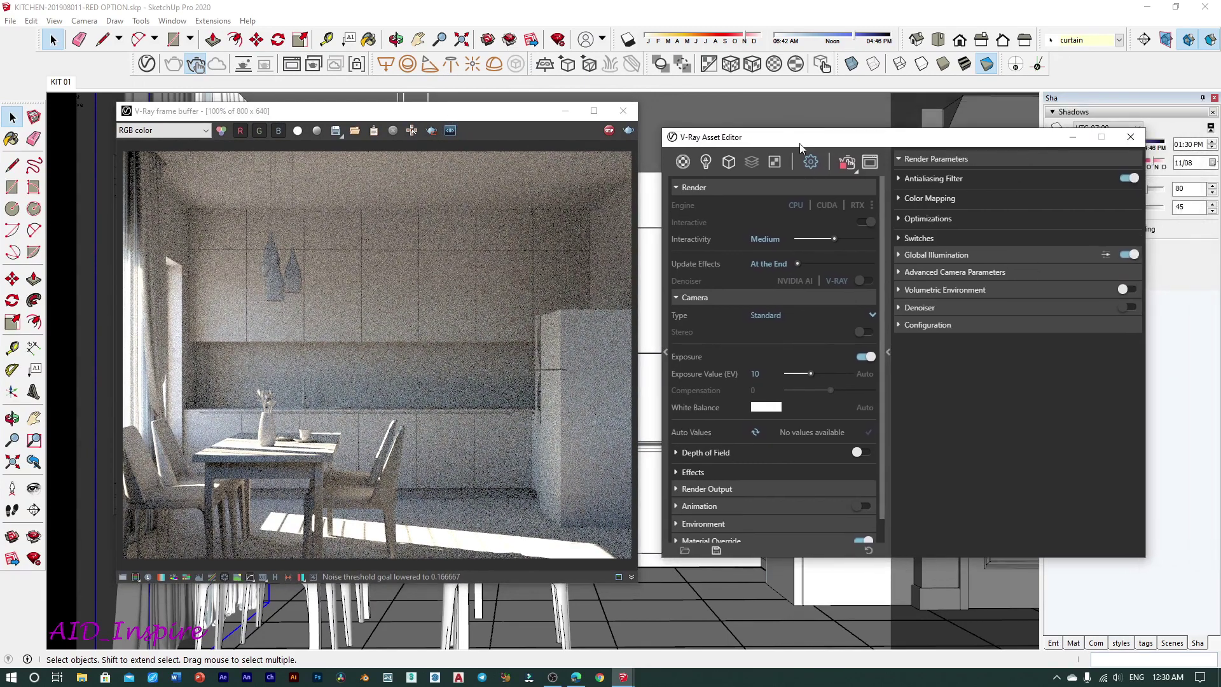
Set Color Mapping Highlight Burn to 0.5.
click(899, 200)
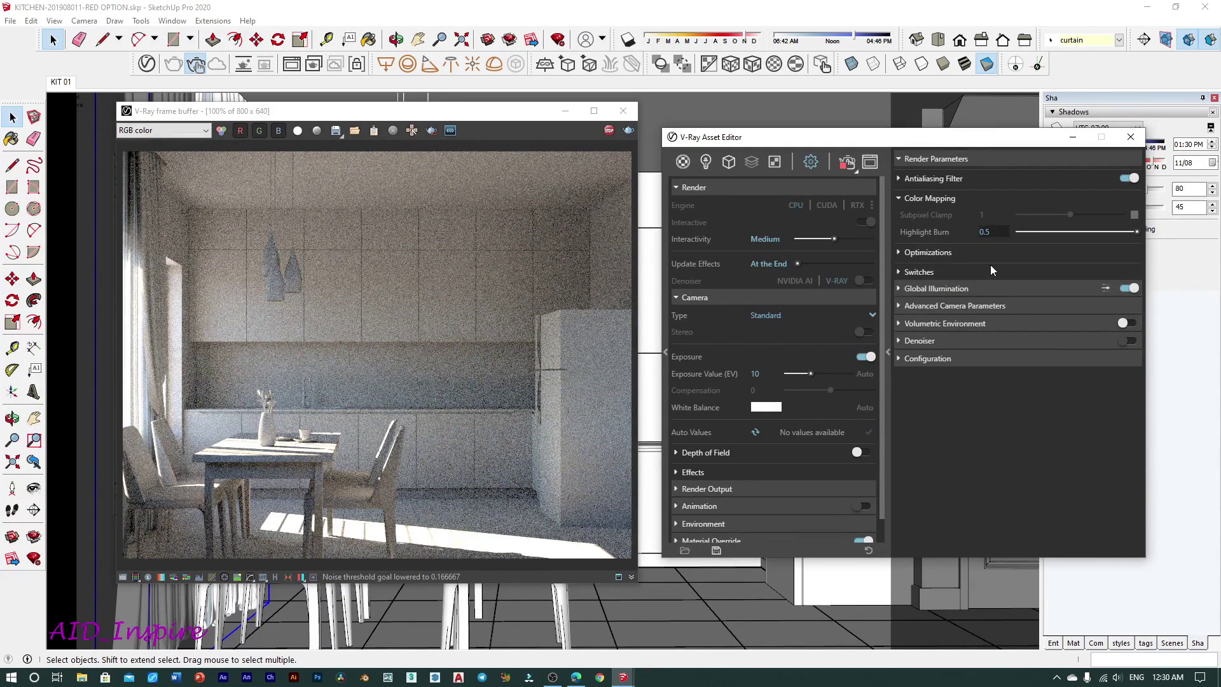
key(Return)
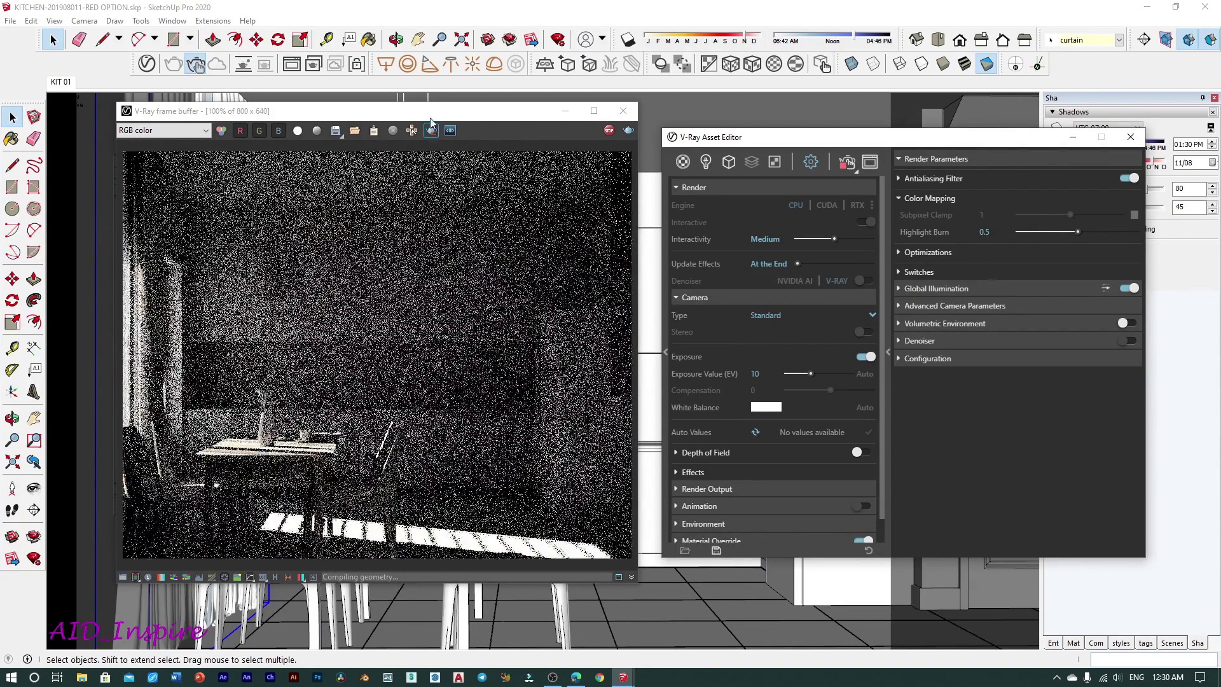
drag(429, 112, 443, 89)
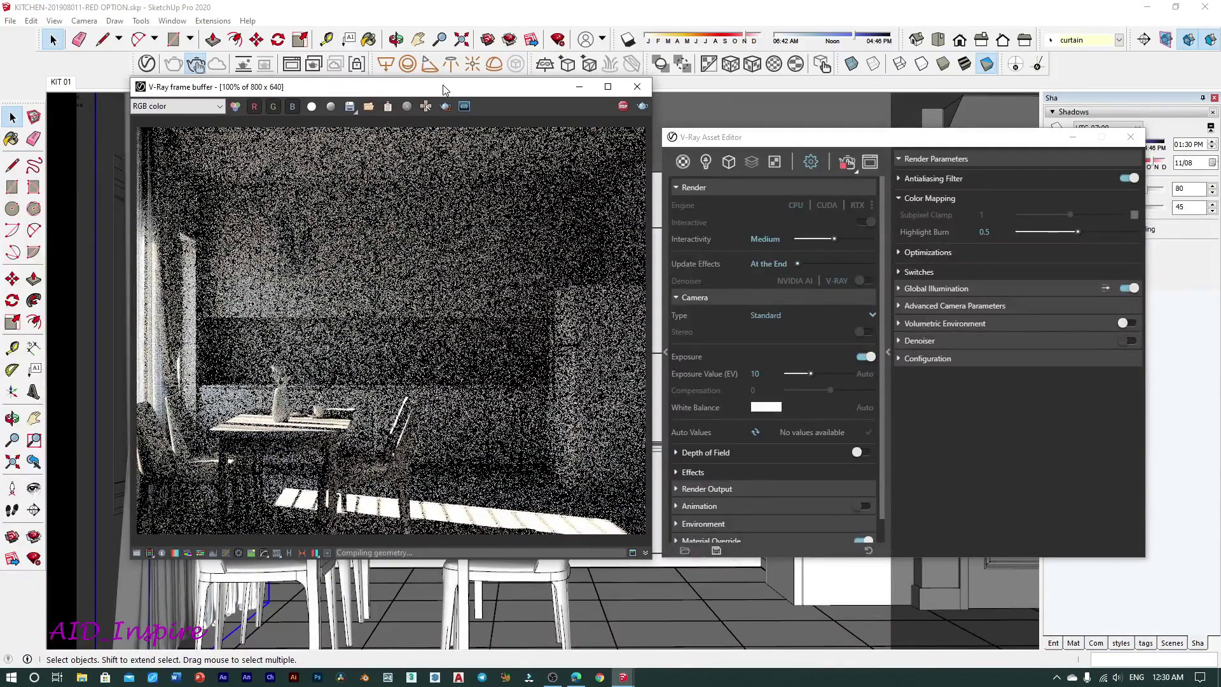
drag(444, 89, 451, 88)
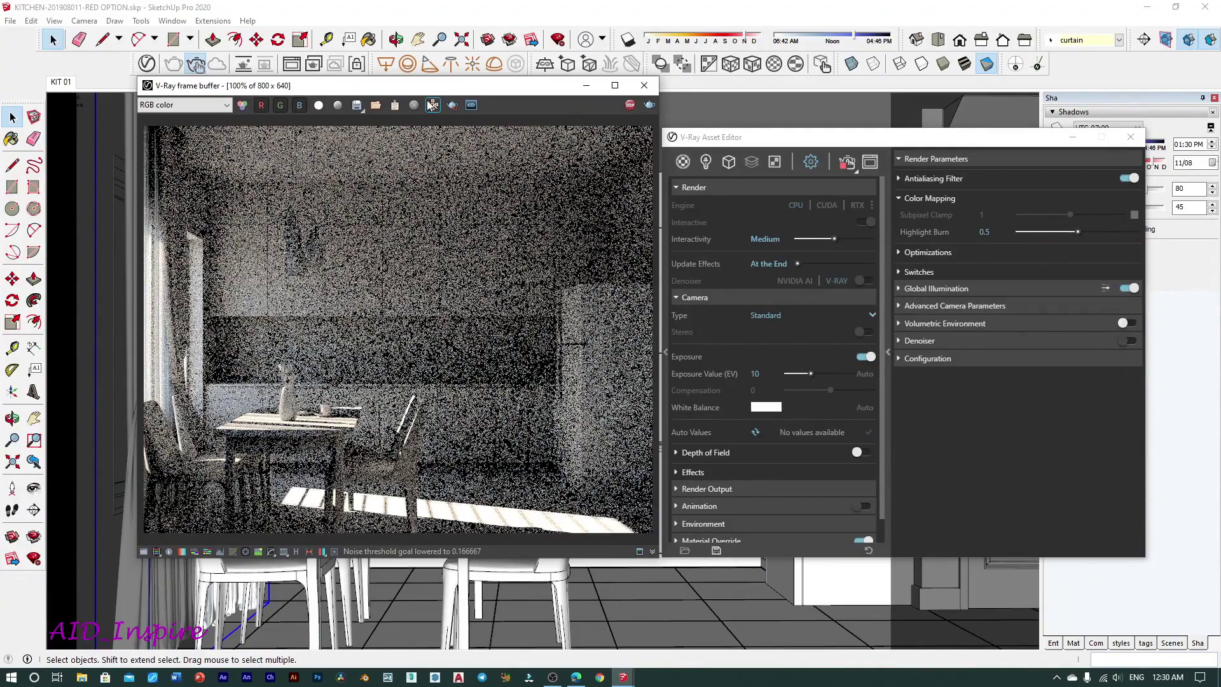
mouse_move(427, 92)
mouse_down()
mouse_move(595, 92)
mouse_move(470, 93)
mouse_up()
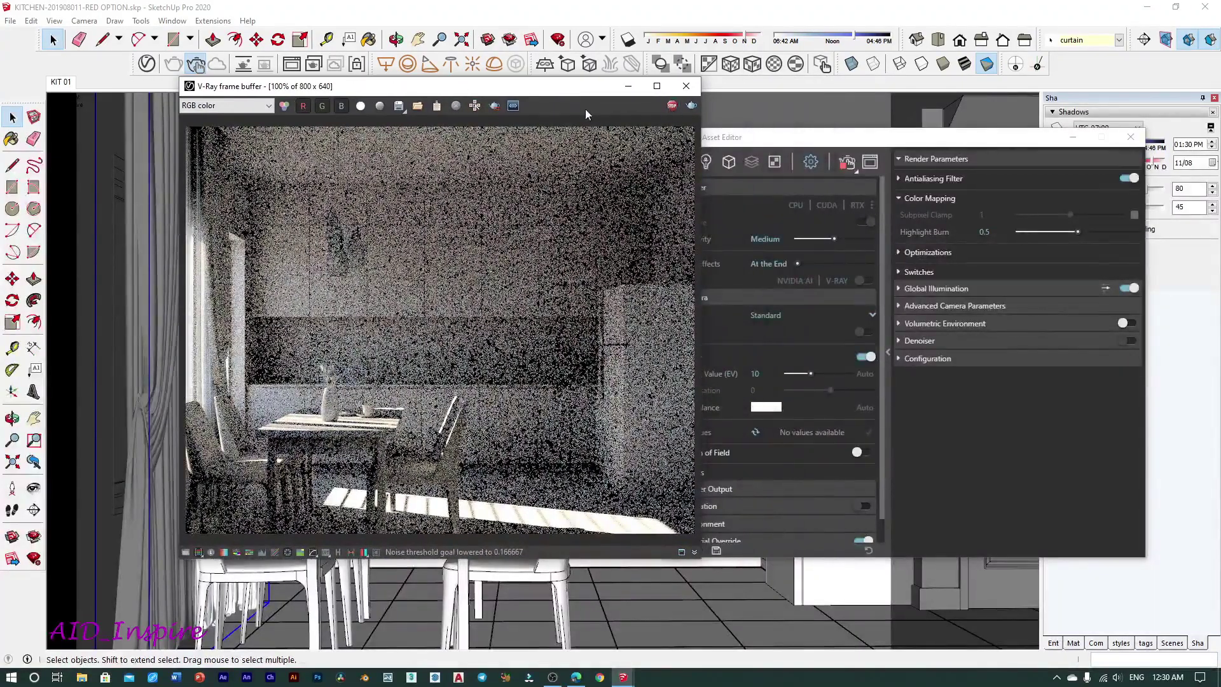
drag(585, 86, 563, 85)
Toggle the Interactive option and start a new render with the updated settings.
click(854, 221)
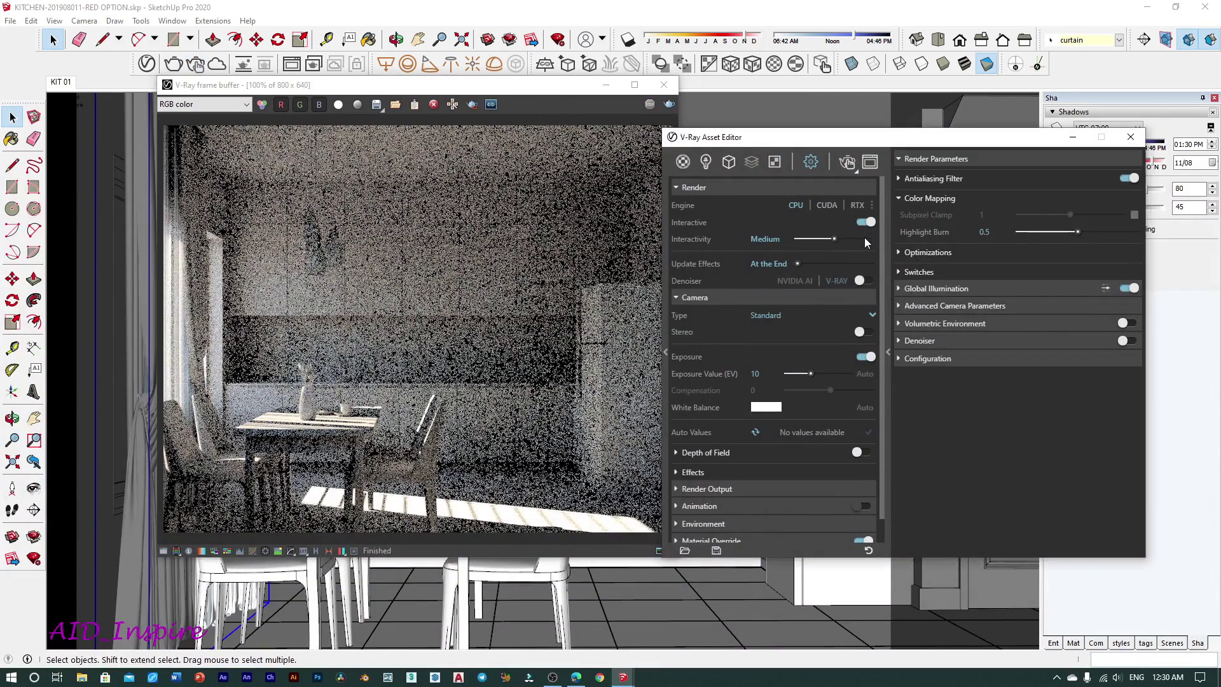
drag(771, 144, 826, 136)
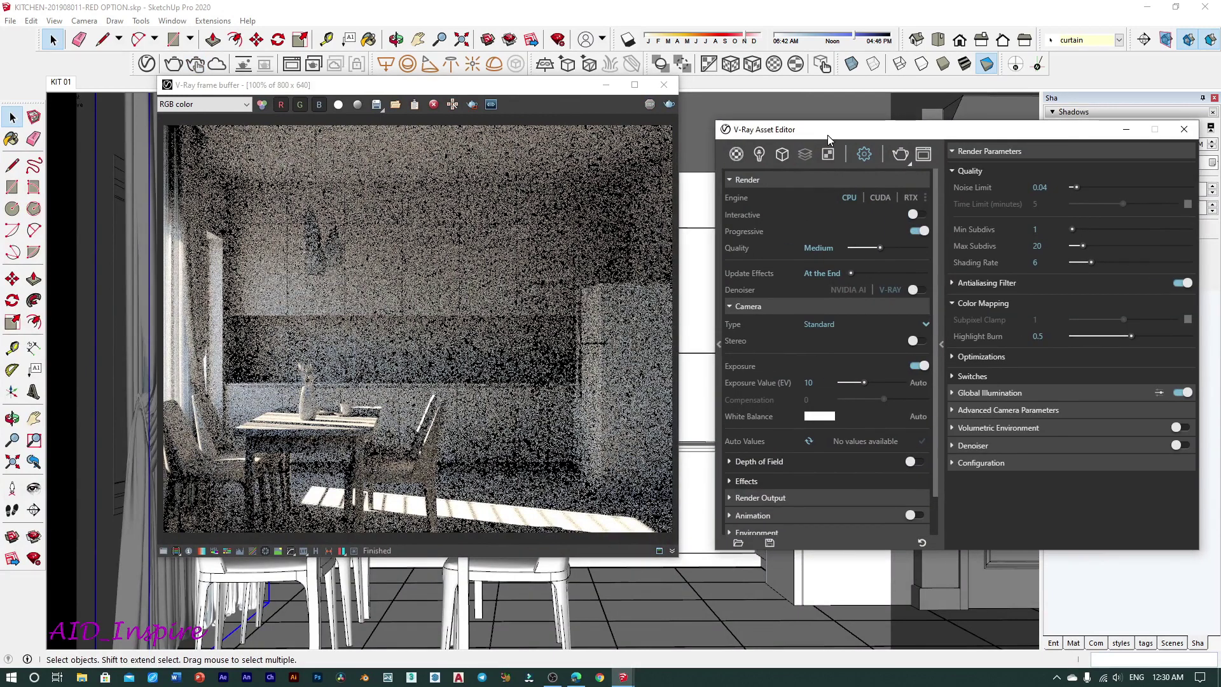
click(899, 158)
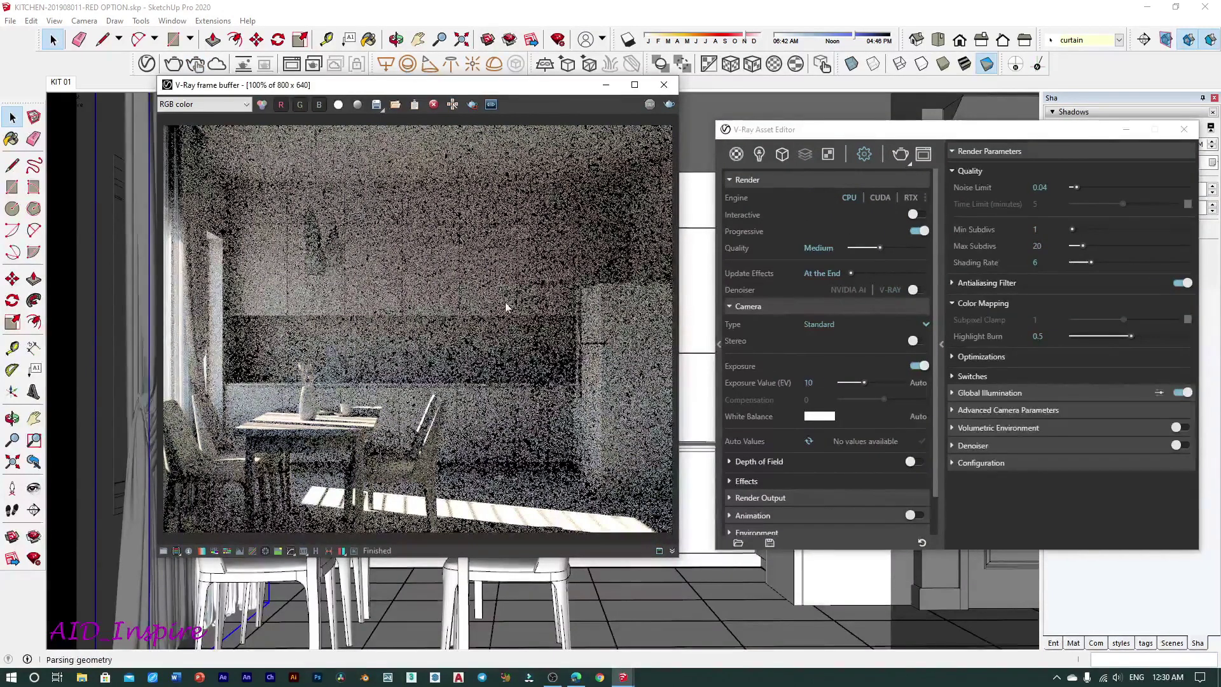
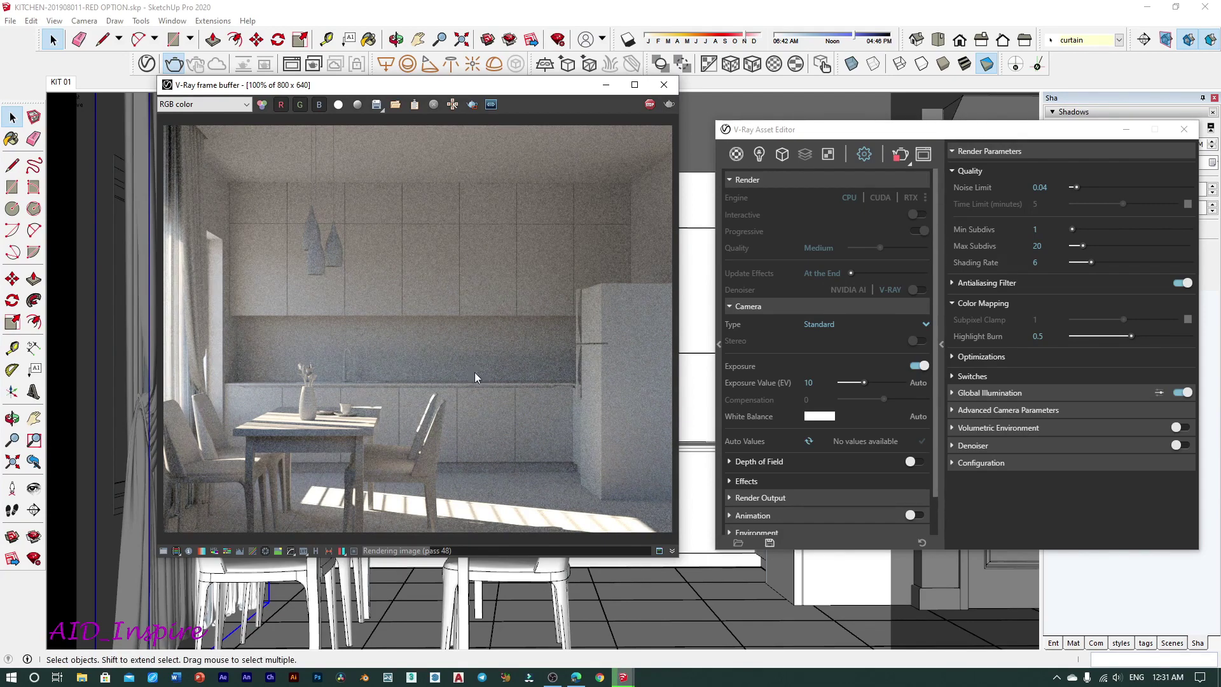
Stop the kitchen render and open the VFB render history panel and its settings.
drag(403, 88, 475, 100)
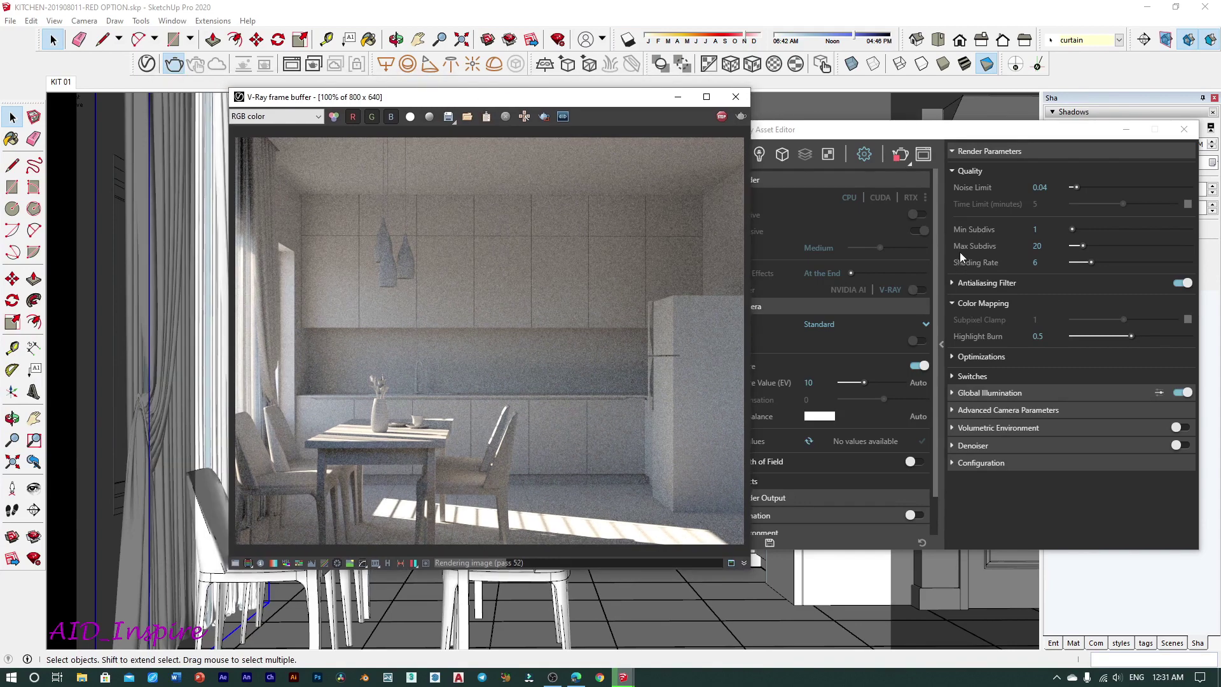
click(721, 115)
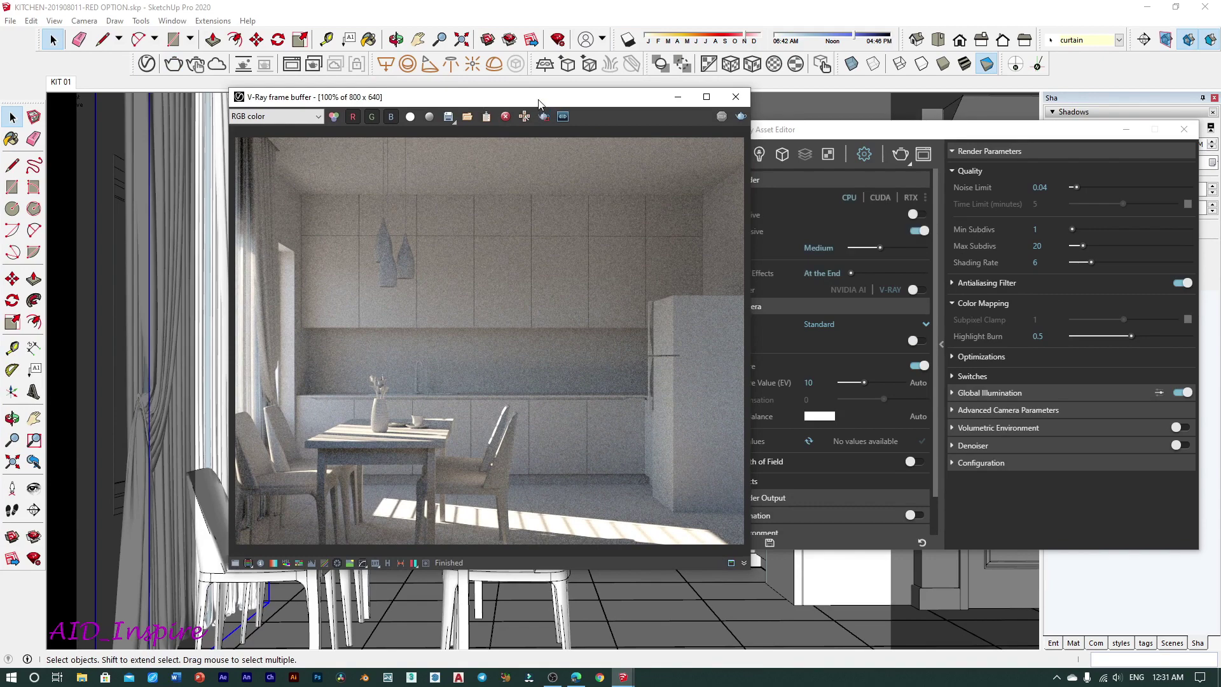
drag(538, 104, 609, 112)
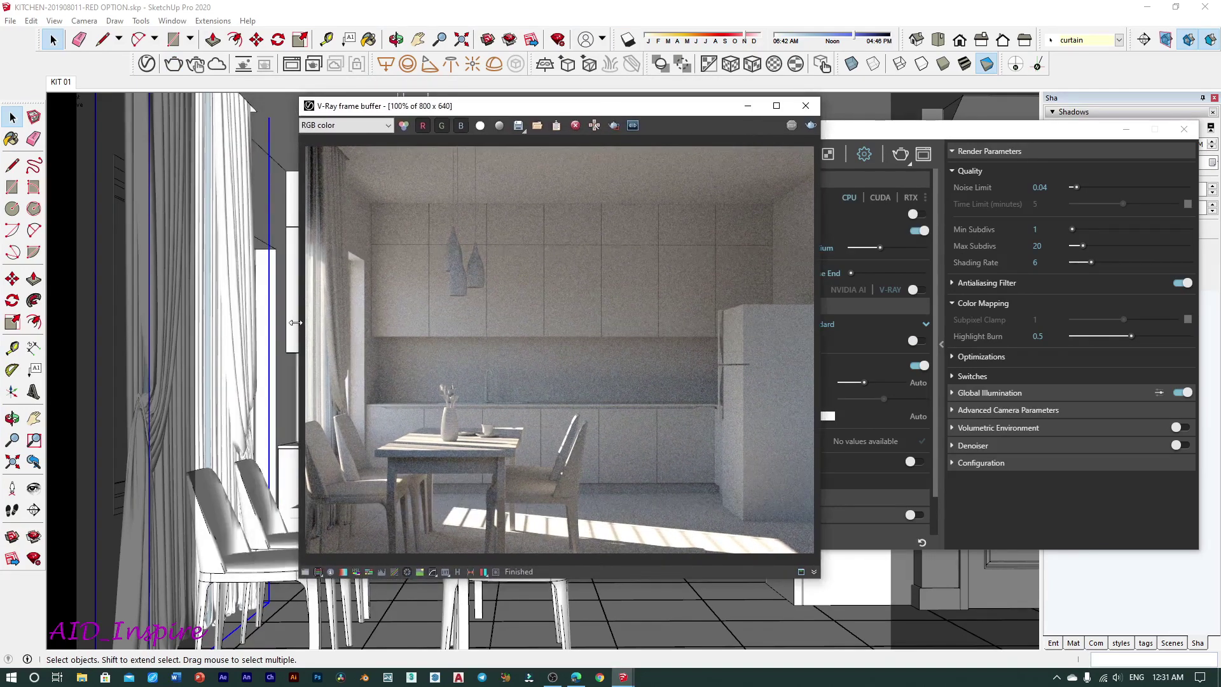
click(457, 571)
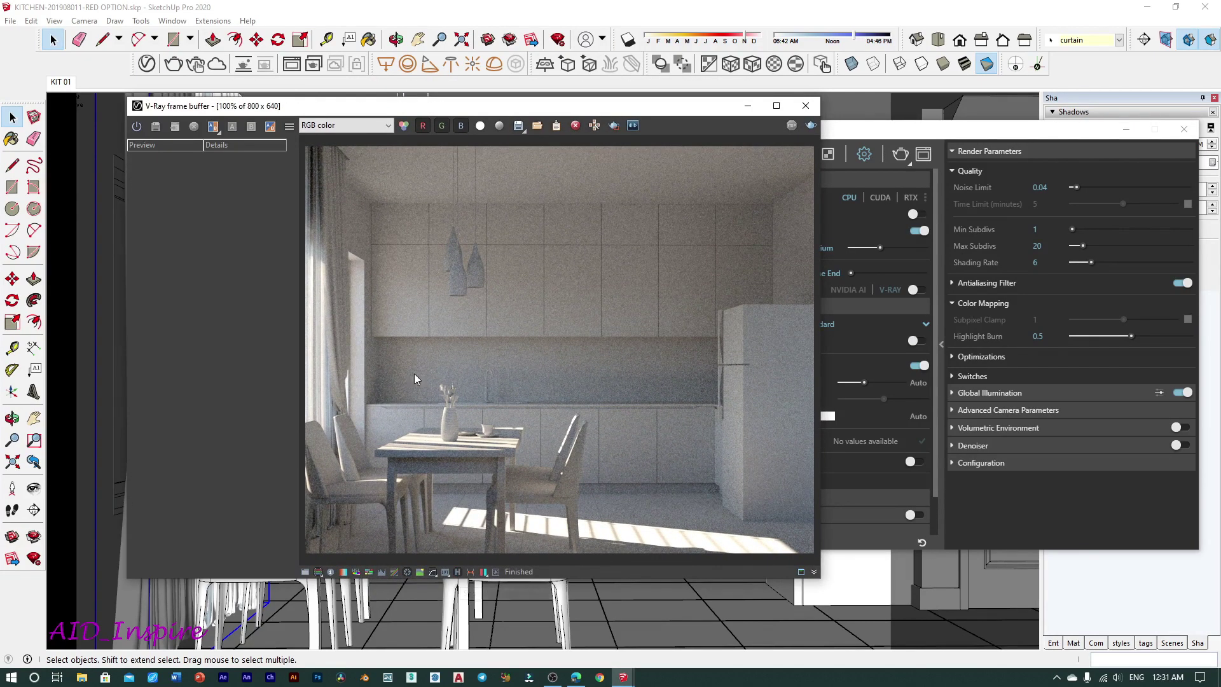
click(142, 130)
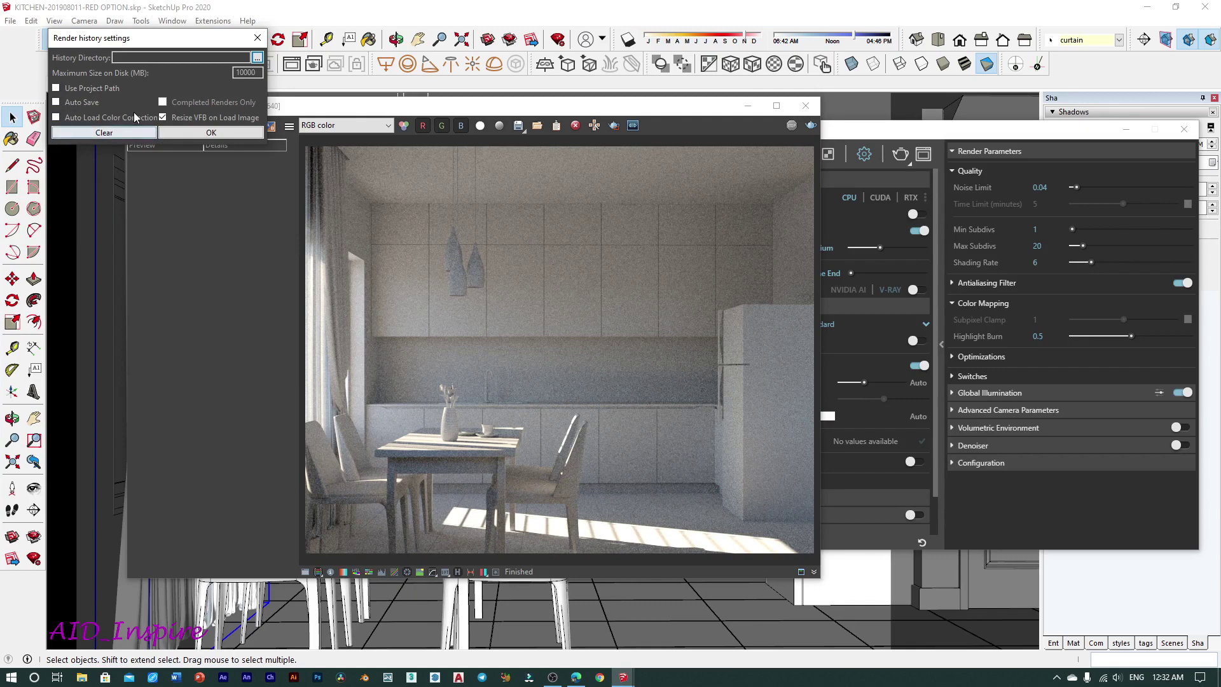
Set the maximum history disk size to 10000 MB and browse for a history directory.
click(258, 72)
drag(188, 43, 195, 72)
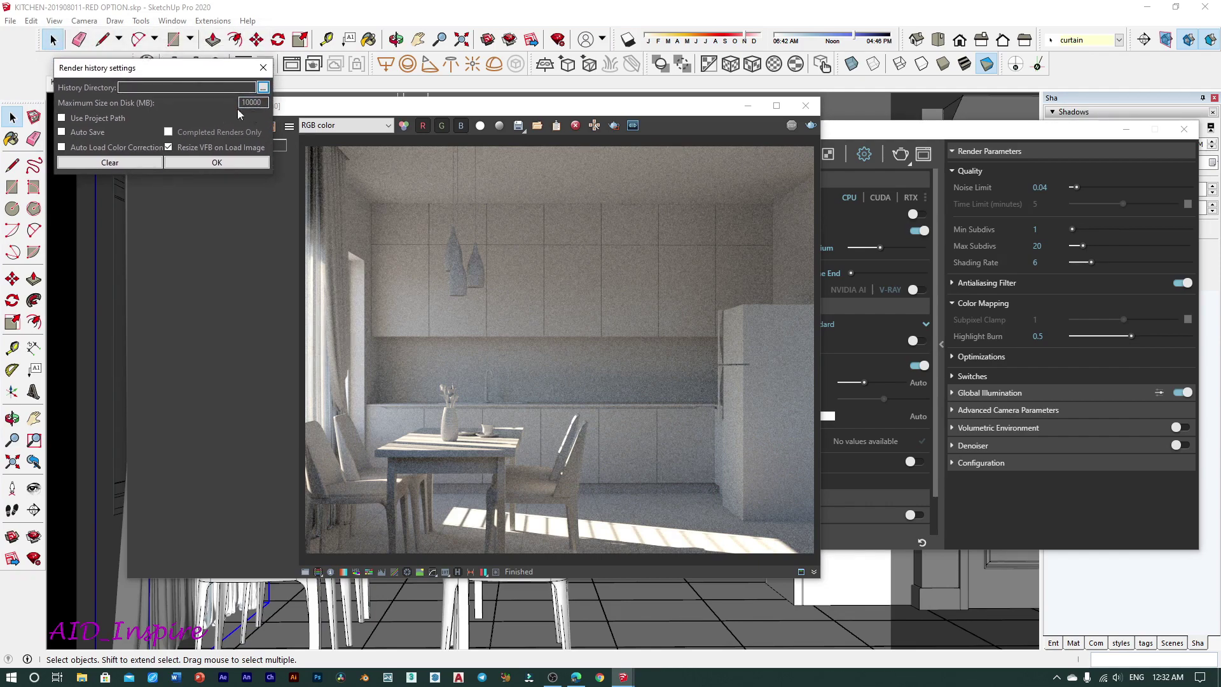
double_click(263, 104)
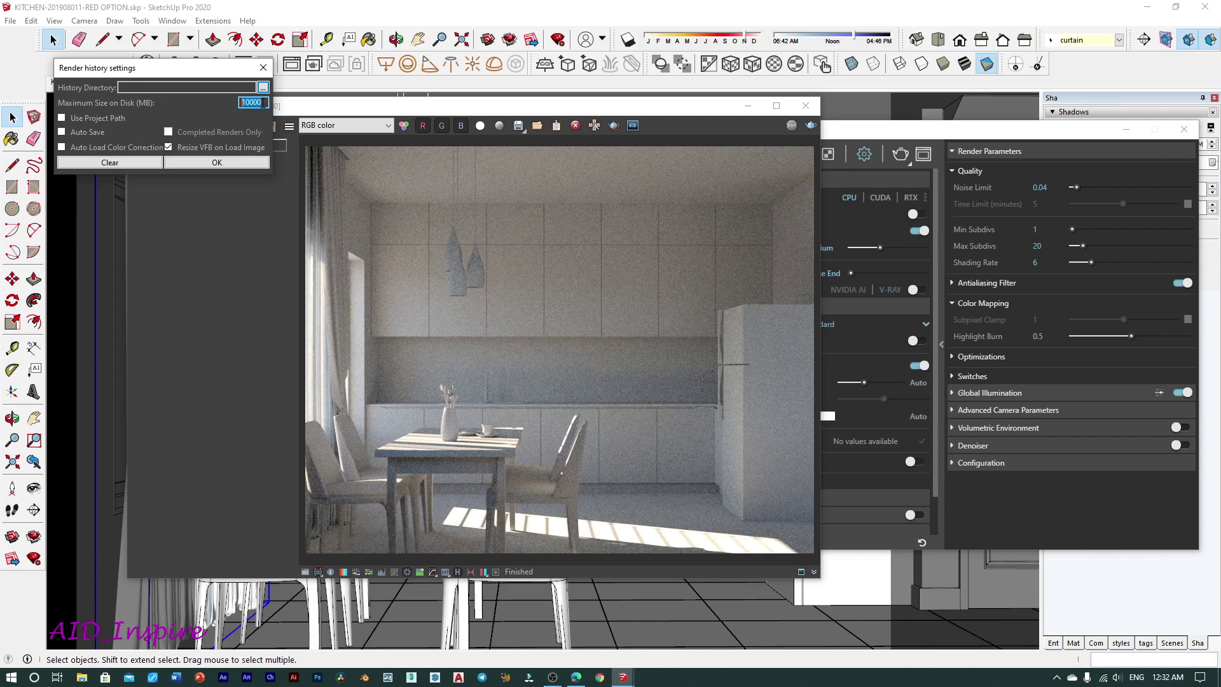
drag(262, 103, 250, 102)
drag(203, 68, 205, 63)
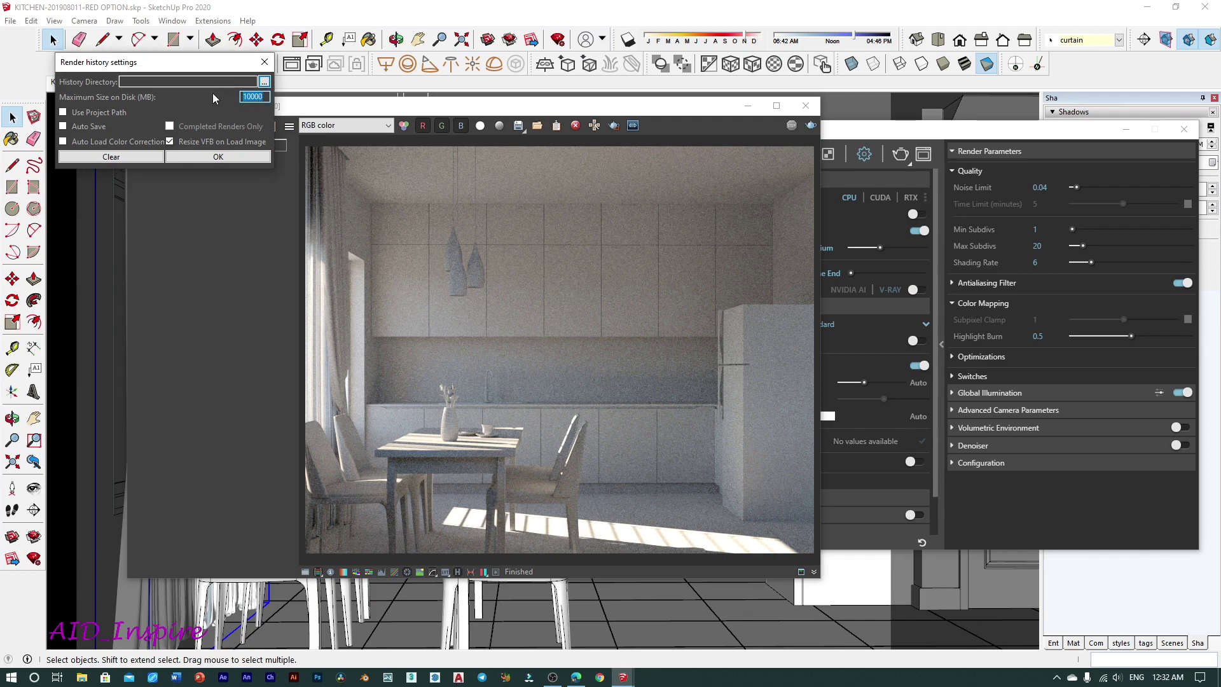
click(194, 81)
click(264, 82)
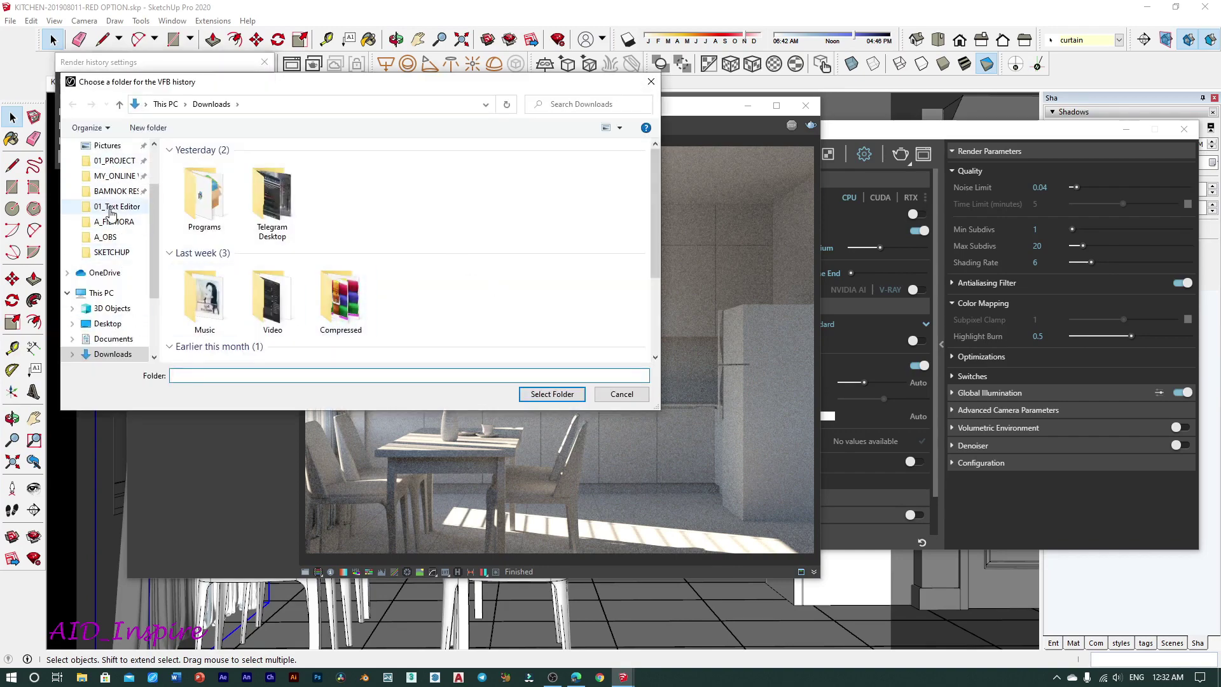
Create a 'SketchUp History' folder in Documents and select it as the history directory.
scroll(114, 213, down, 1)
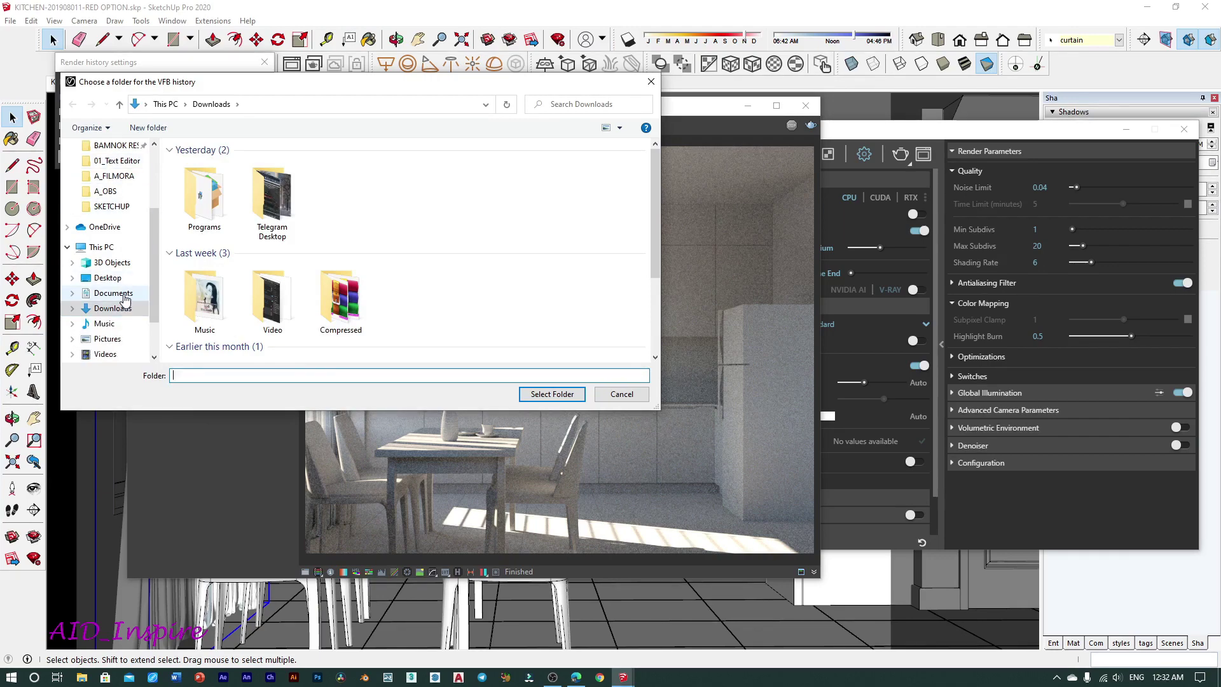
click(114, 293)
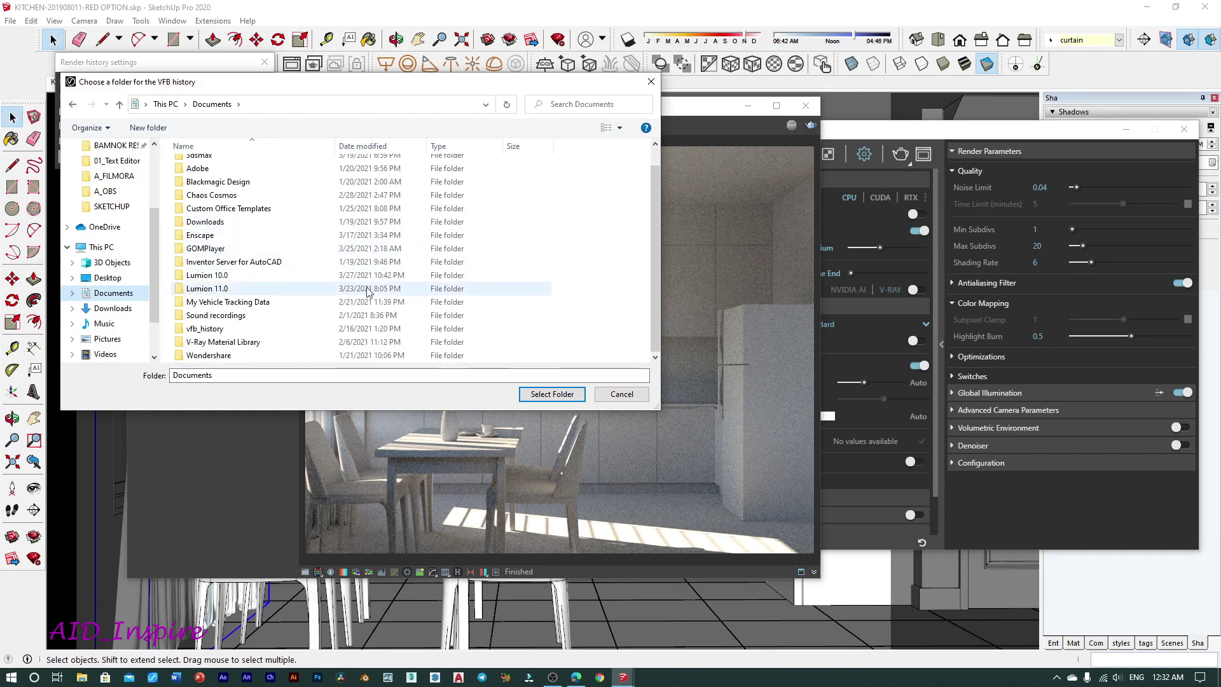
scroll(262, 335, down, 1)
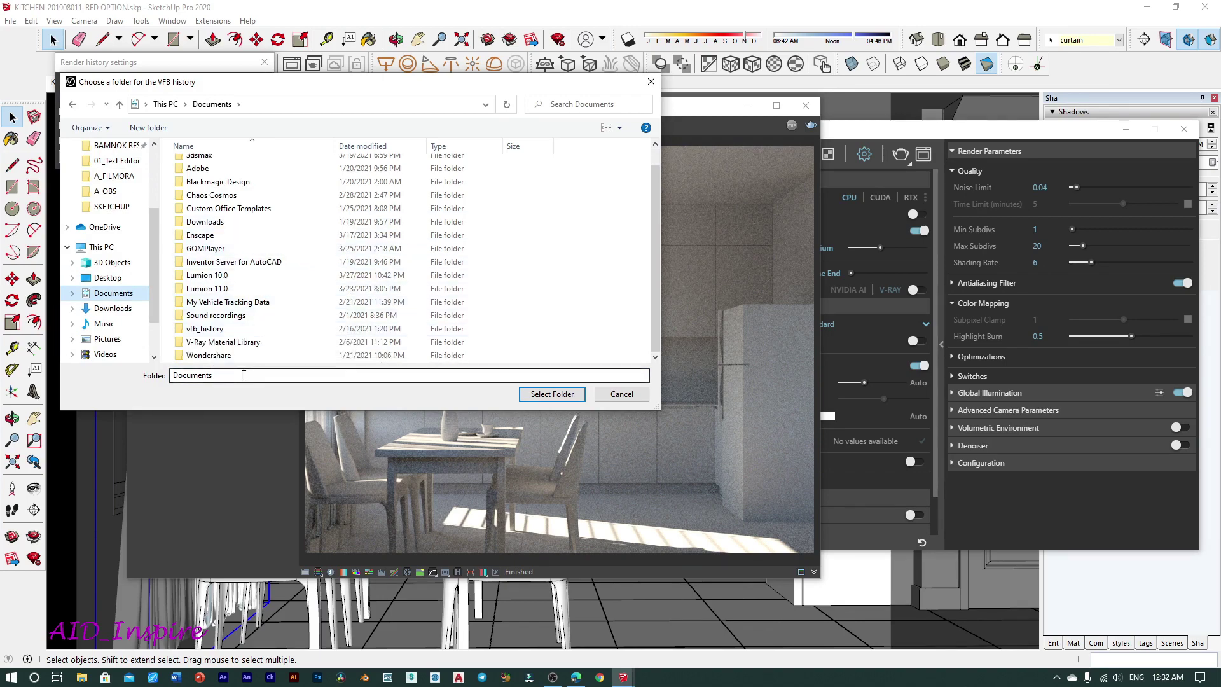
click(148, 128)
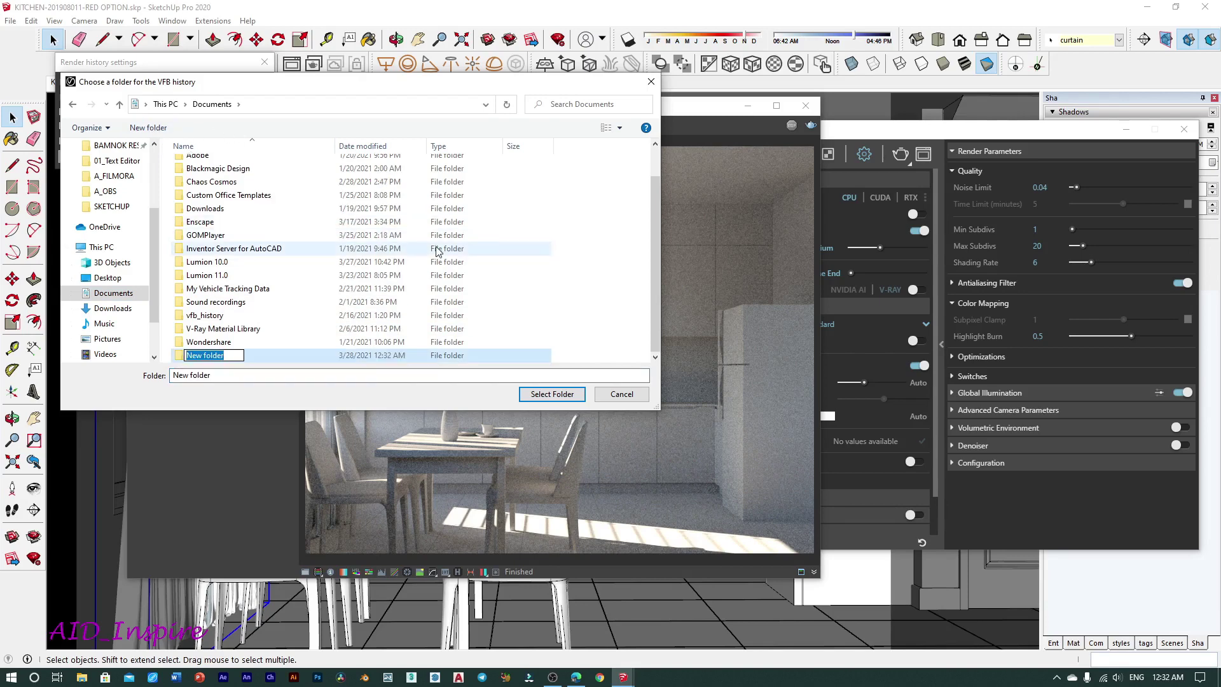
text(Sk)
text(etch)
text(Up )
text(Jis)
key(BackSpace)
key(BackSpace)
key(BackSpace)
text(His)
text(tory)
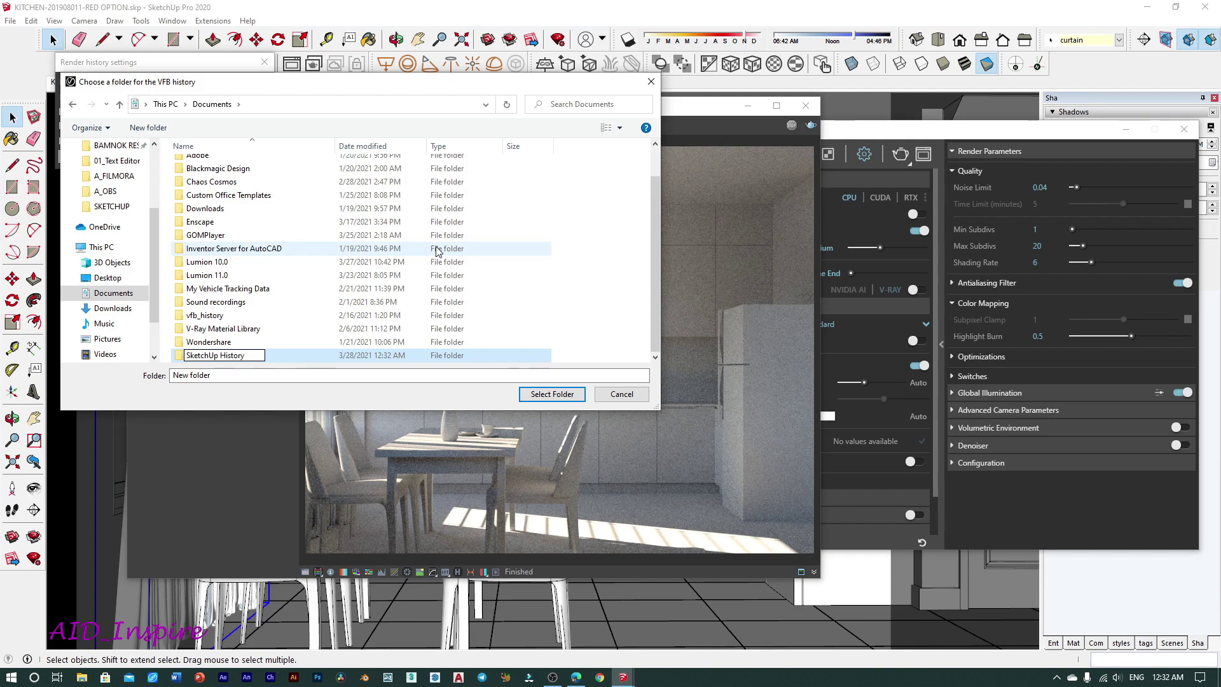
key(Return)
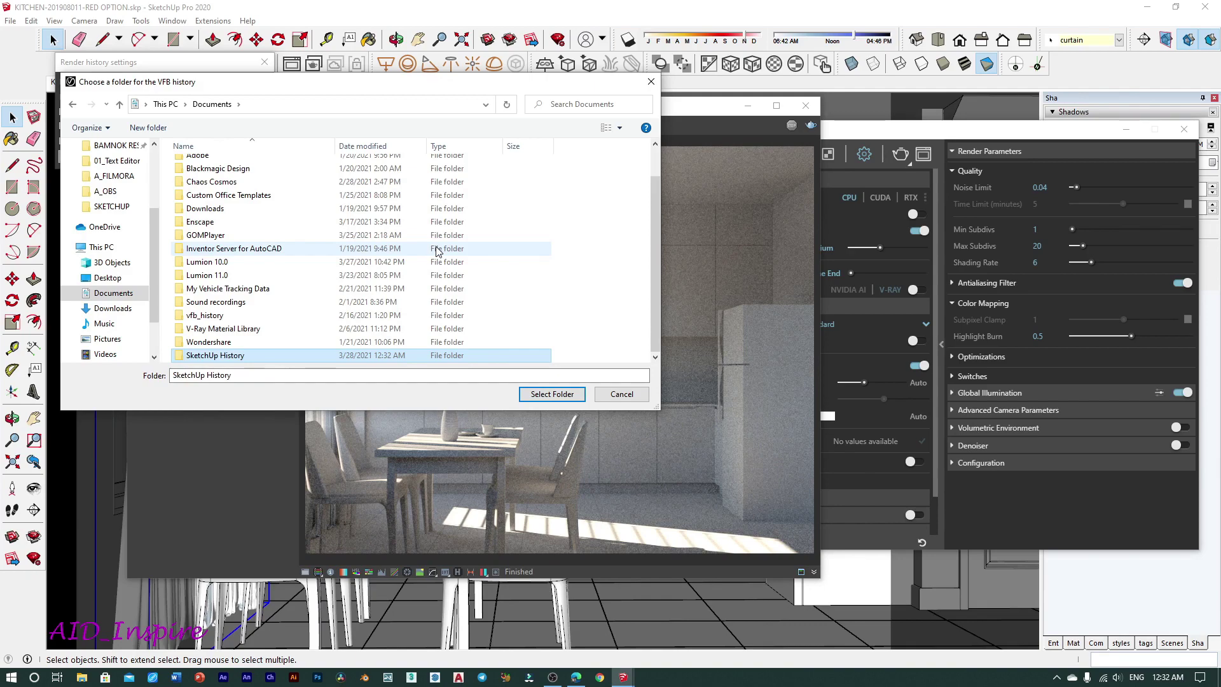
click(538, 395)
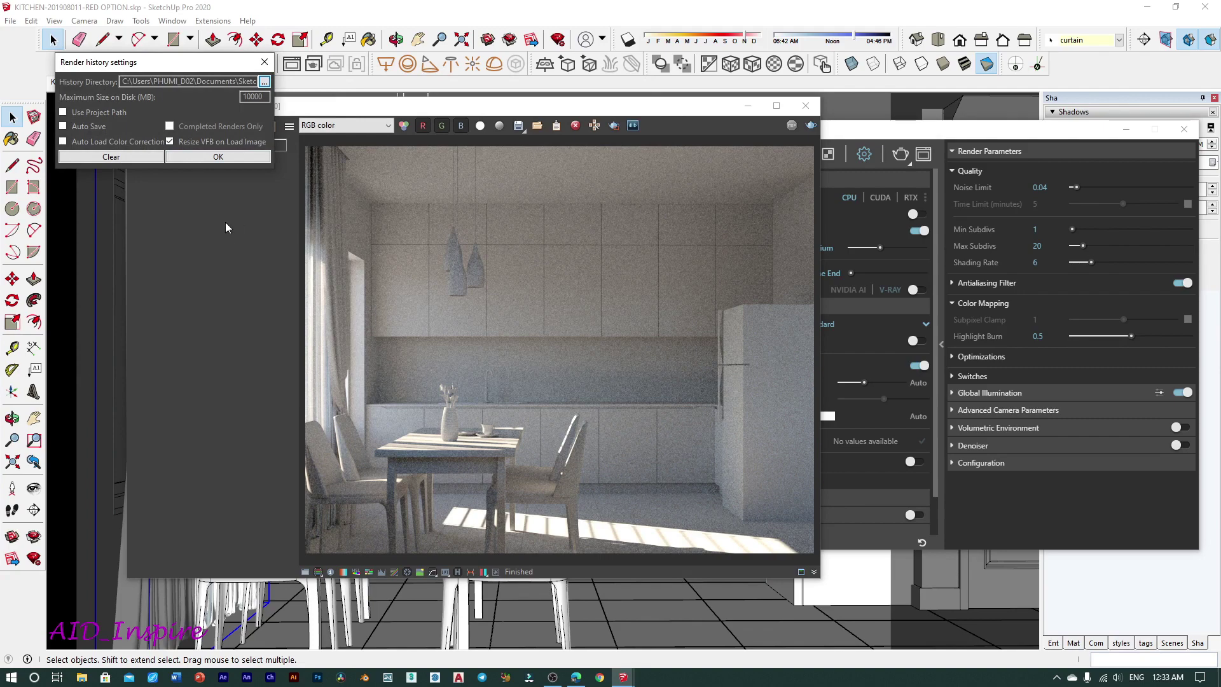
Apply the render history settings and close the V-Ray frame buffer.
click(215, 156)
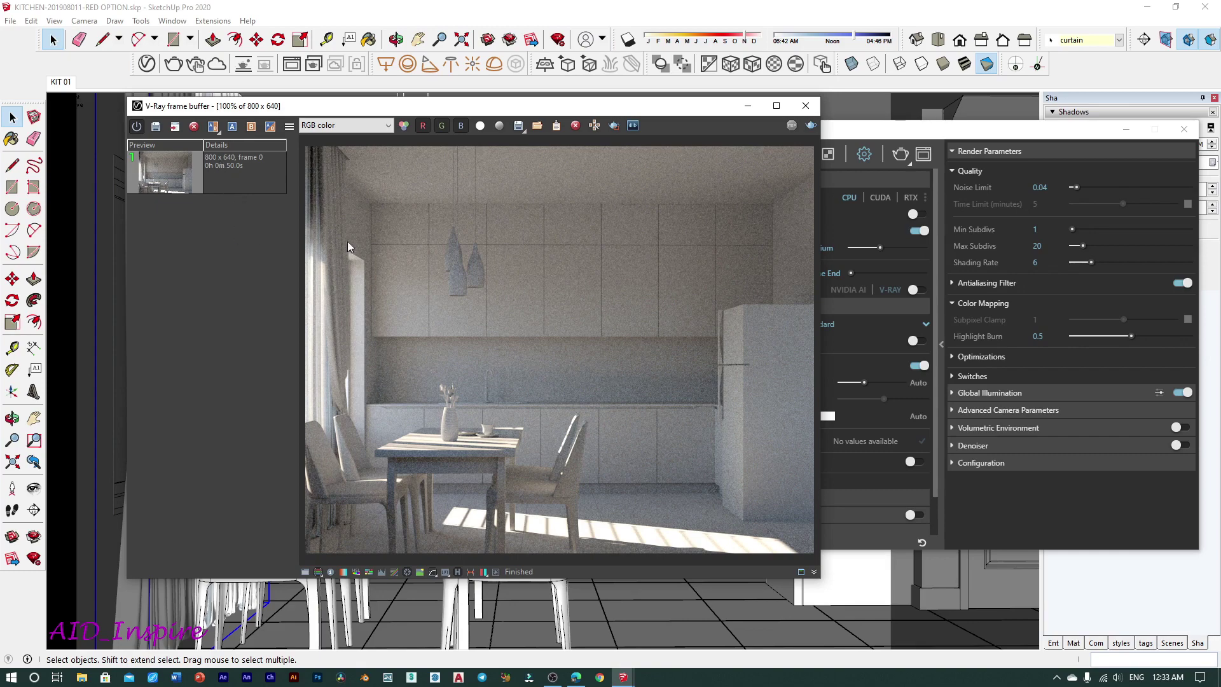
drag(462, 109, 485, 115)
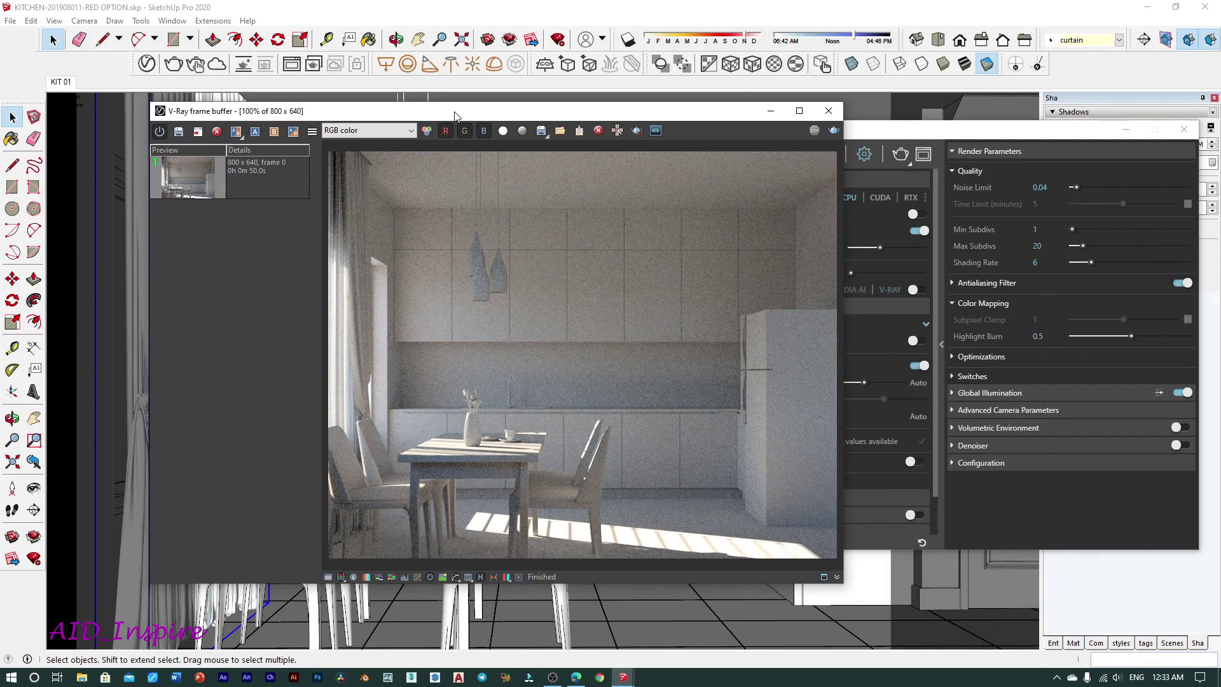
drag(455, 114, 437, 112)
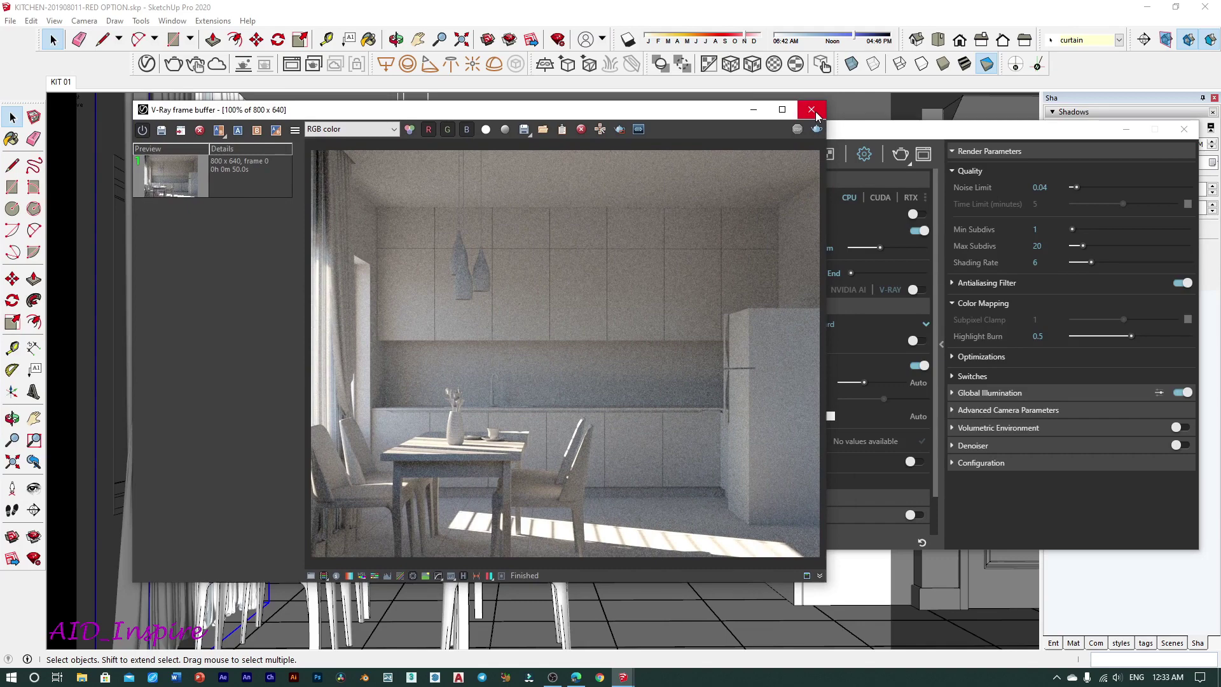
click(811, 110)
Close the Asset Editor and orbit outside to face the building's front wall.
click(1183, 130)
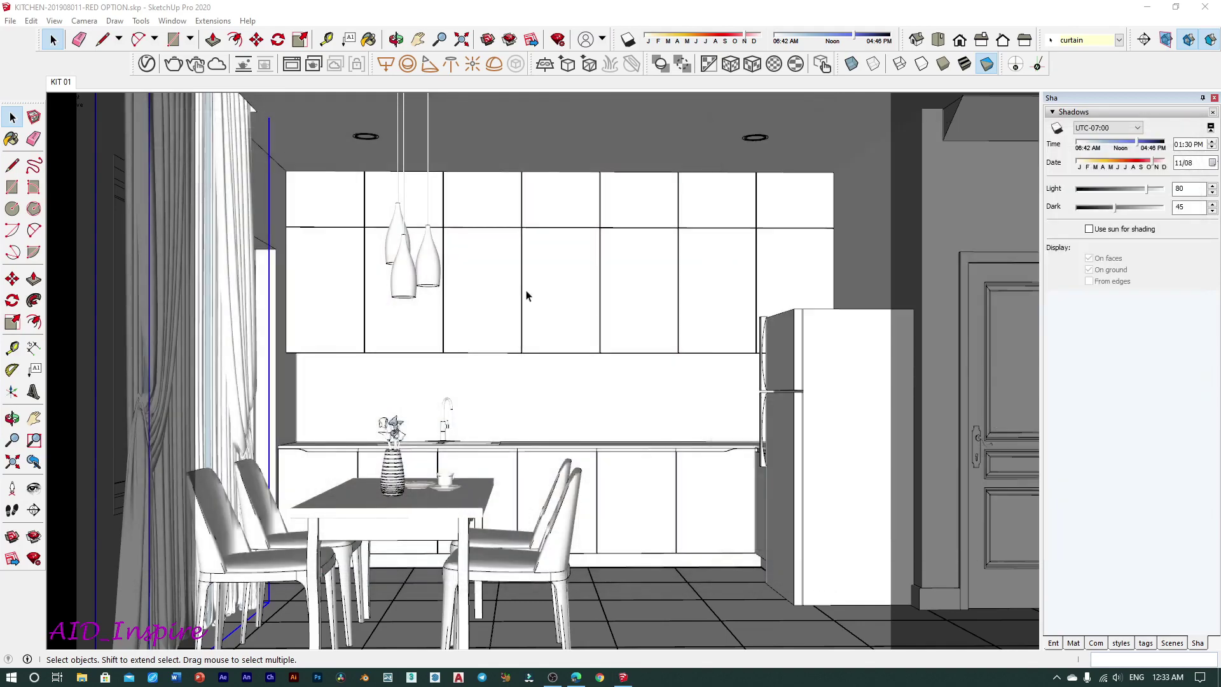
scroll(526, 295, down, 5)
scroll(632, 349, down, 5)
middle_drag(379, 346, 437, 336)
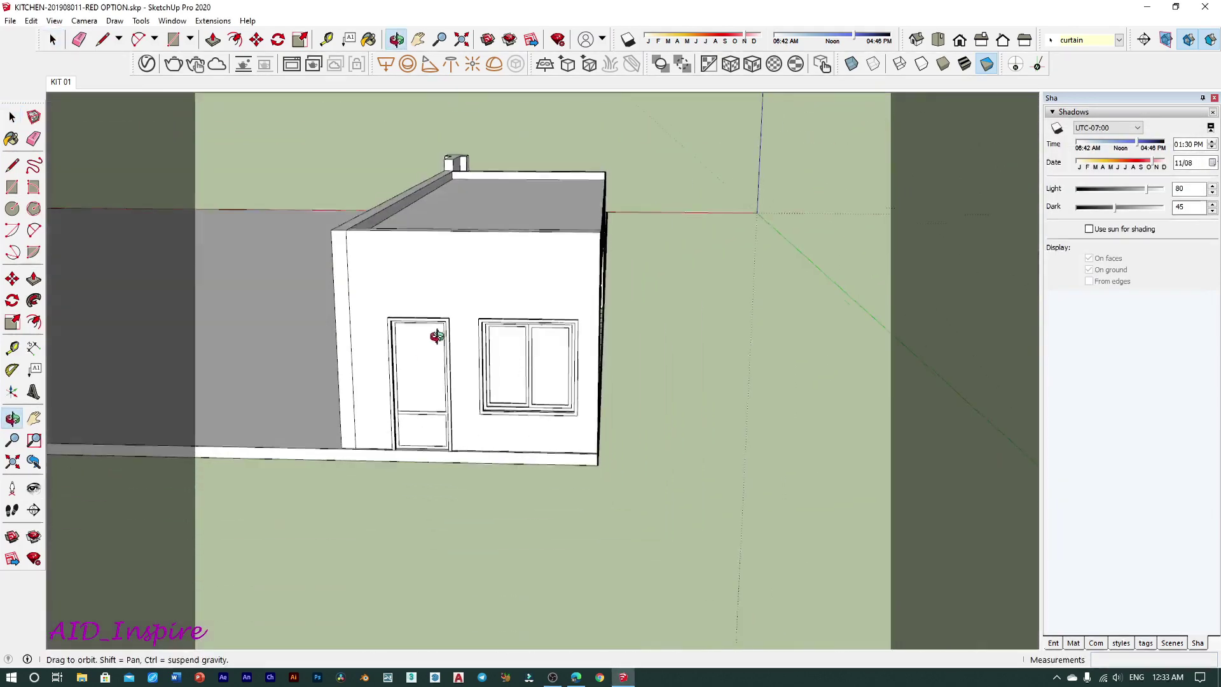
drag(438, 336, 453, 316)
key(space)
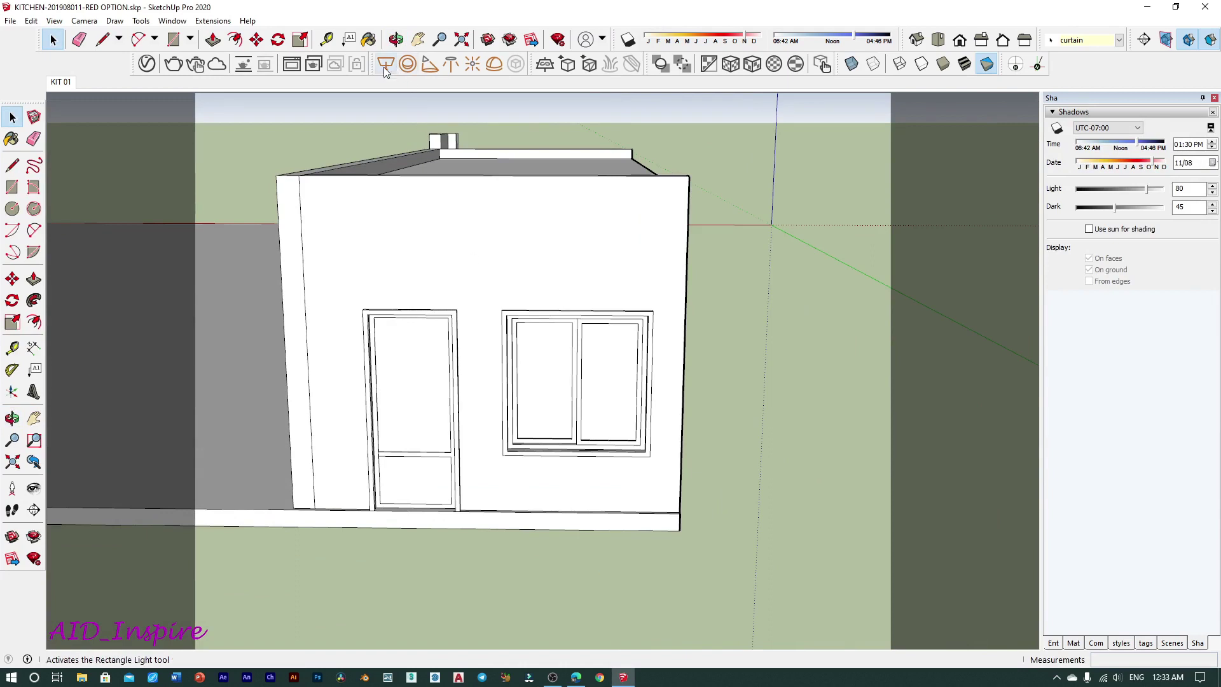
Measure from the door's top-left corner and zoom close to the exterior door and window.
click(385, 63)
scroll(459, 414, up, 3)
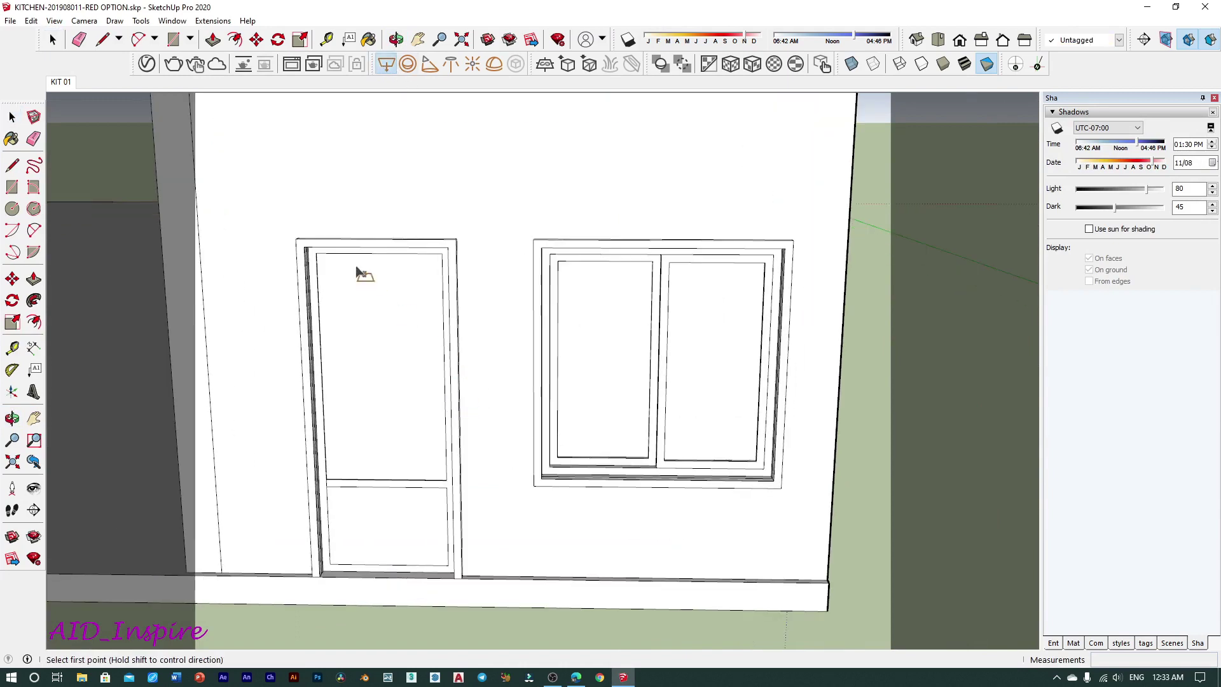
click(305, 248)
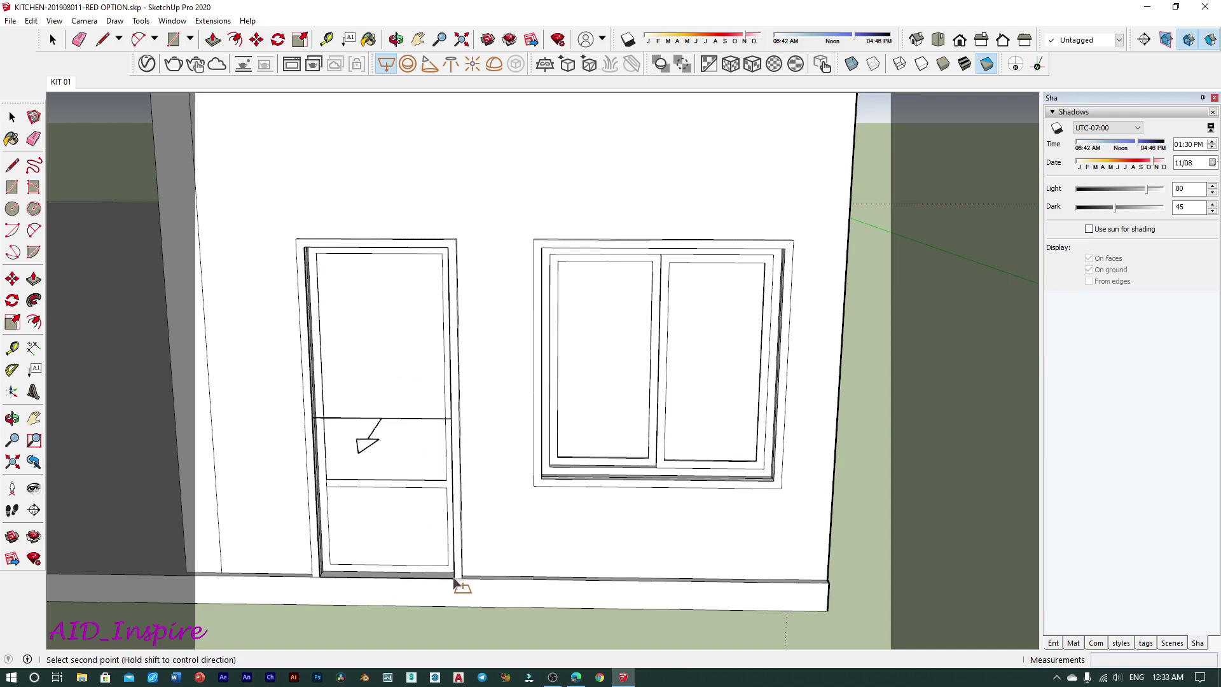
mouse_move(655, 423)
middle_down()
mouse_move(552, 386)
mouse_move(562, 331)
middle_up()
key(space)
scroll(598, 304, up, 3)
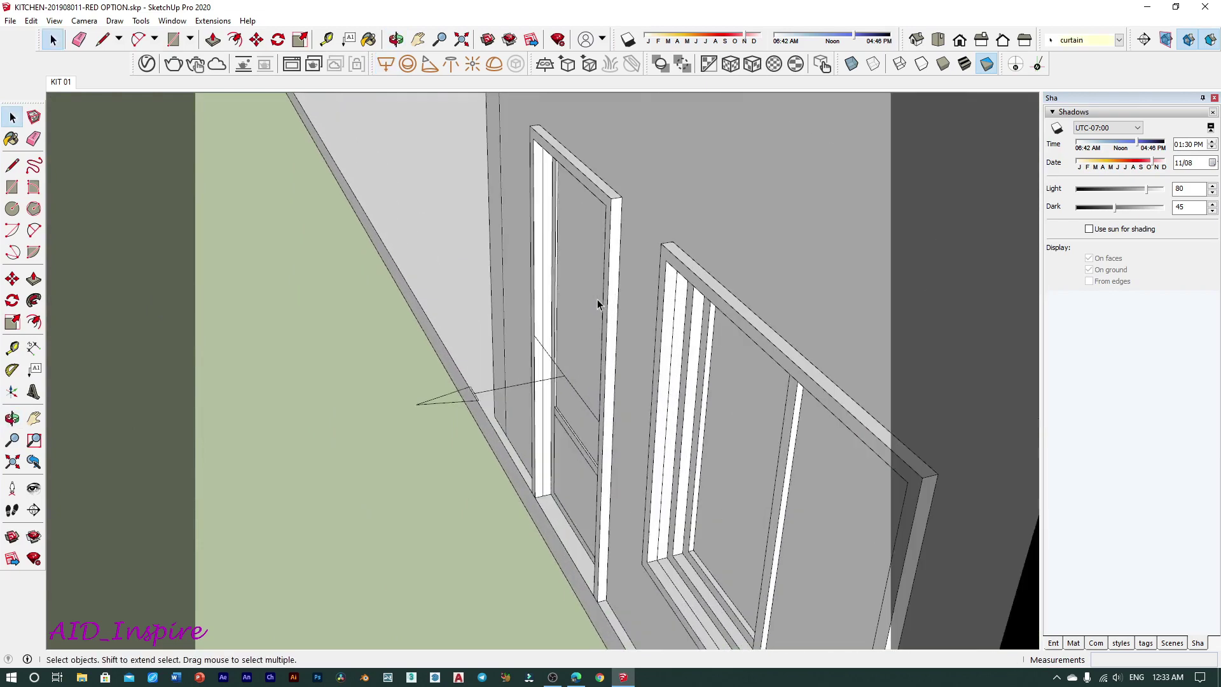
scroll(598, 304, up, 2)
Select the light plane beside the door and flip it with a negative scale.
click(437, 482)
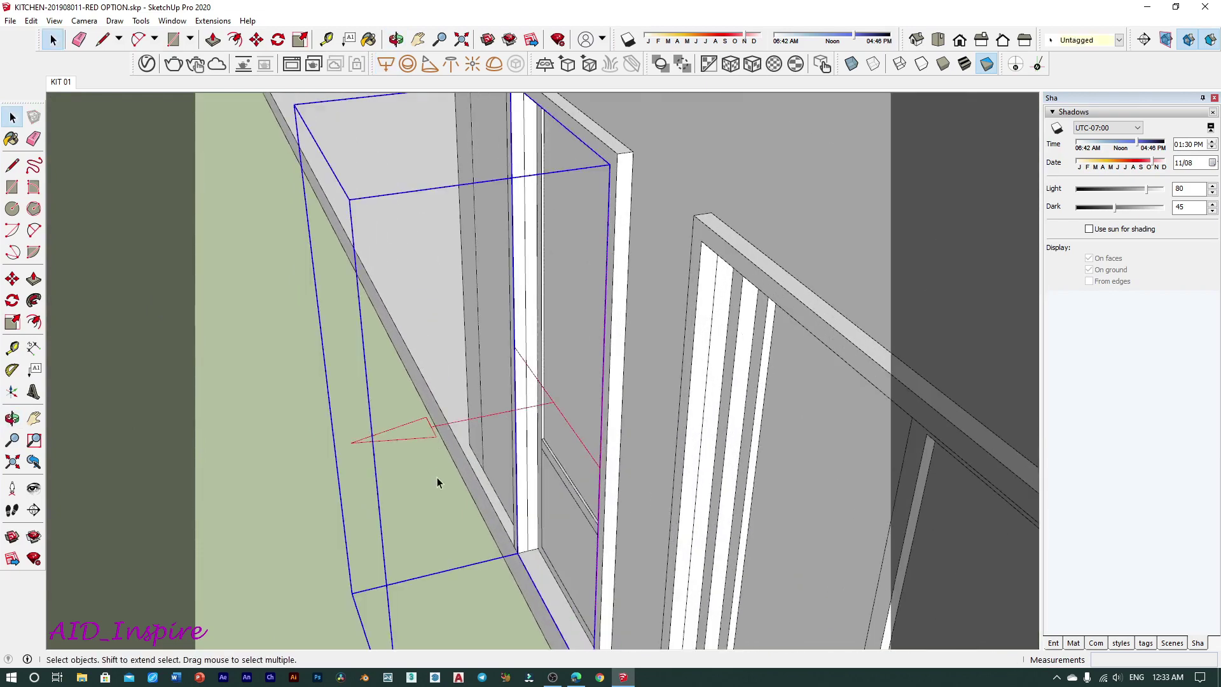
mouse_move(436, 482)
middle_down()
mouse_move(406, 518)
mouse_move(500, 423)
mouse_move(480, 401)
middle_up()
key(s)
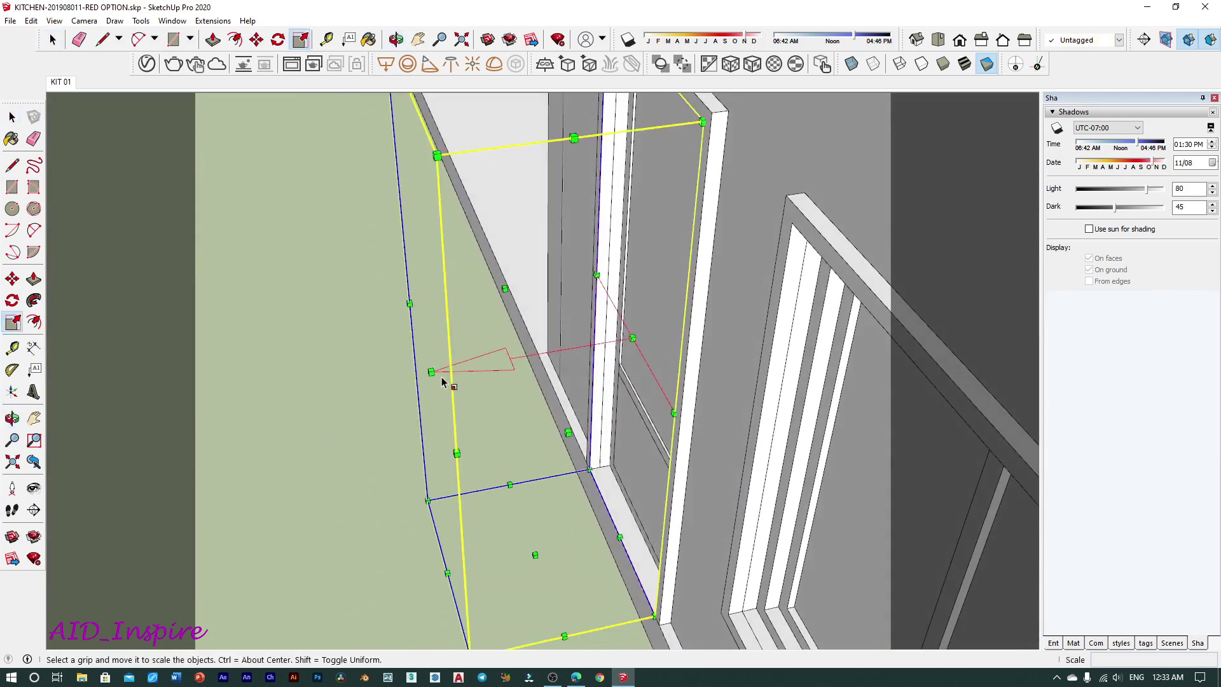
drag(431, 372, 350, 386)
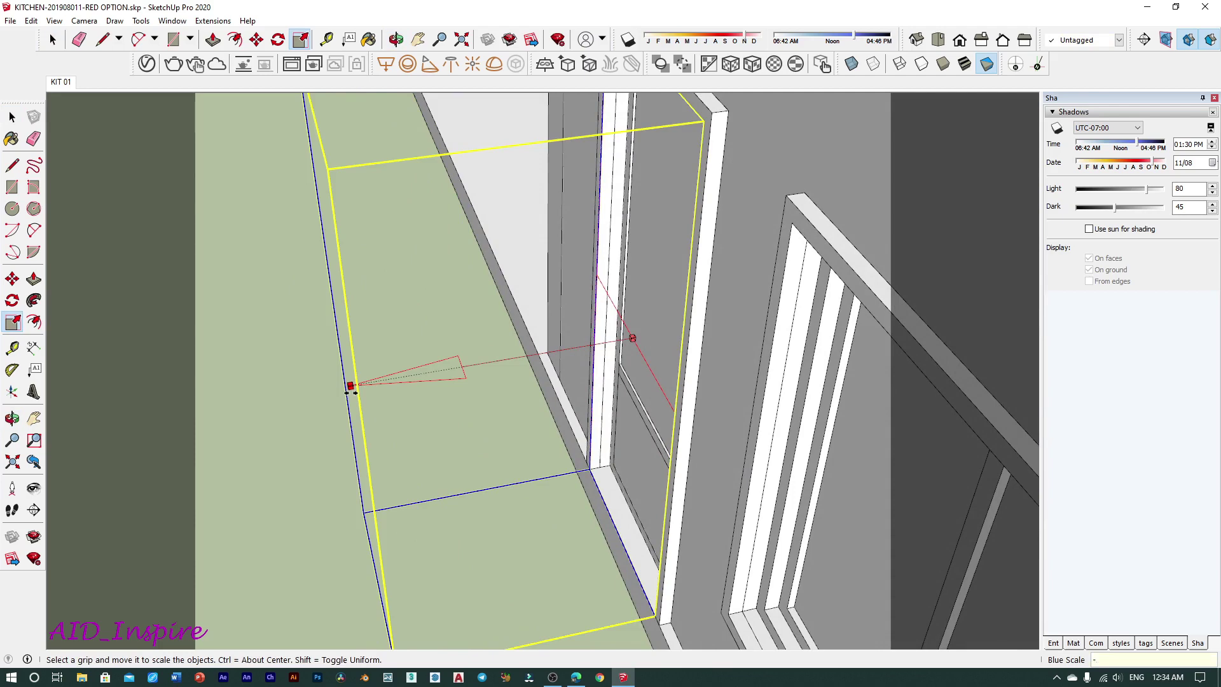
text(1)
key(Return)
Copy the light plane to the window's bottom corner.
key(m)
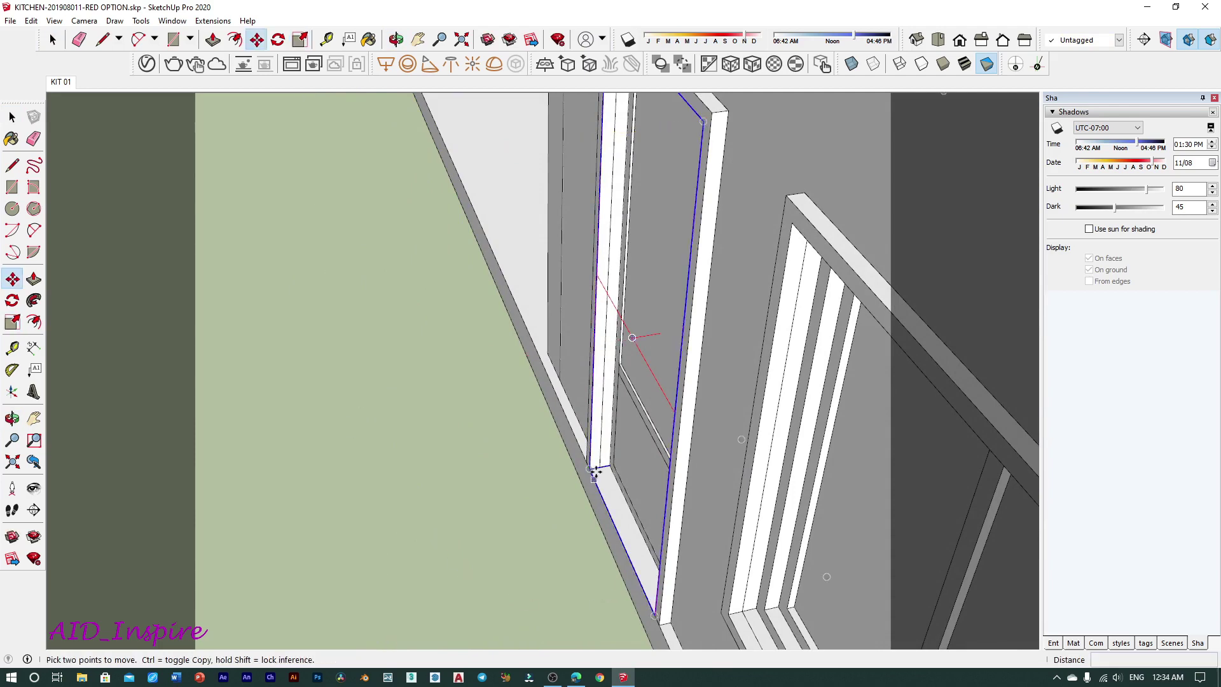
scroll(599, 466, up, 3)
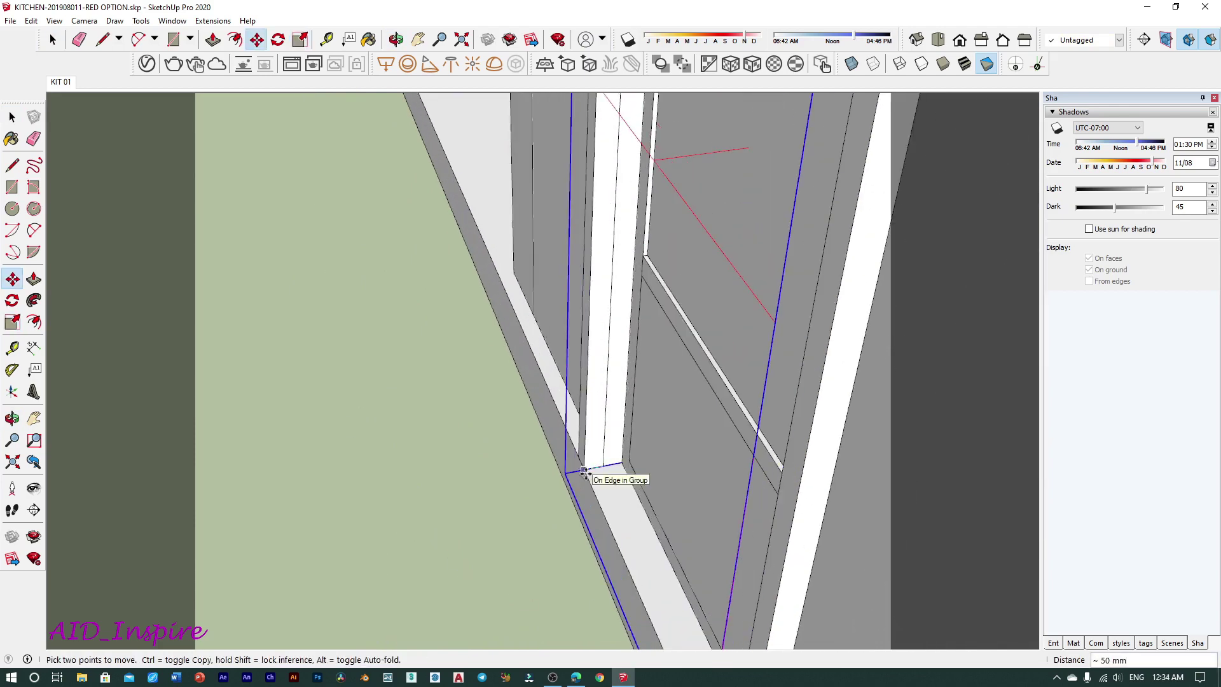
scroll(419, 417, down, 5)
mouse_move(419, 418)
middle_down()
mouse_move(440, 518)
mouse_move(922, 564)
mouse_move(782, 564)
mouse_move(641, 621)
mouse_move(393, 541)
middle_up()
scroll(293, 446, up, 2)
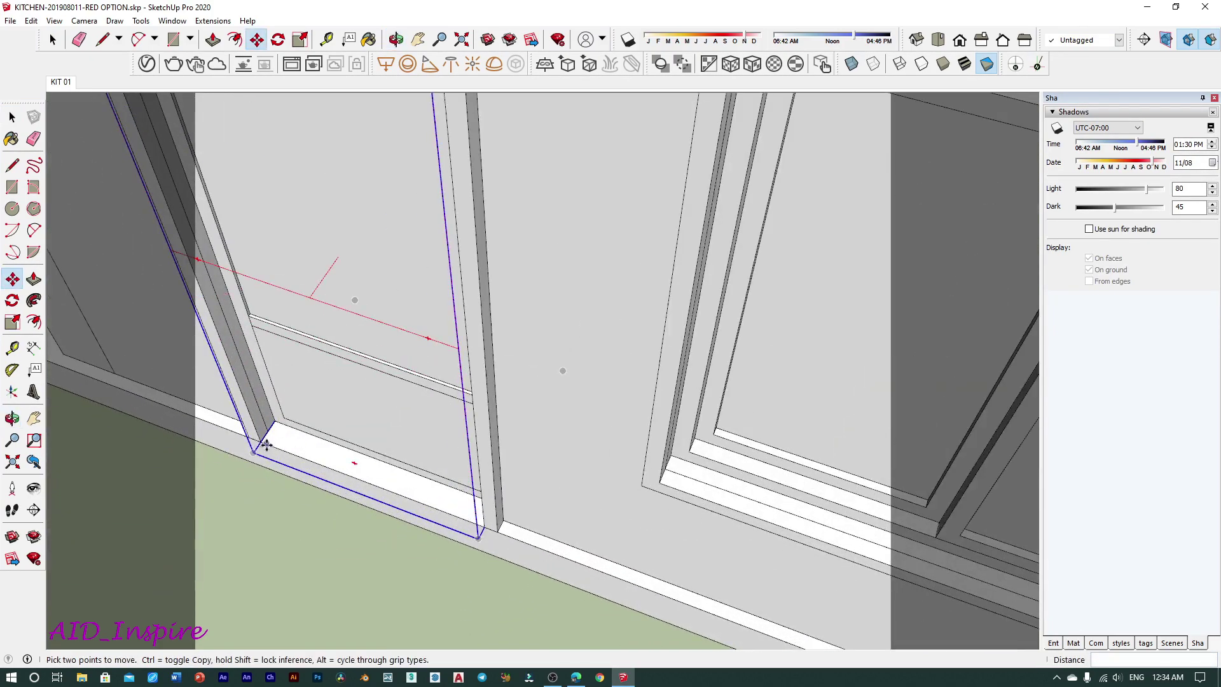
click(260, 443)
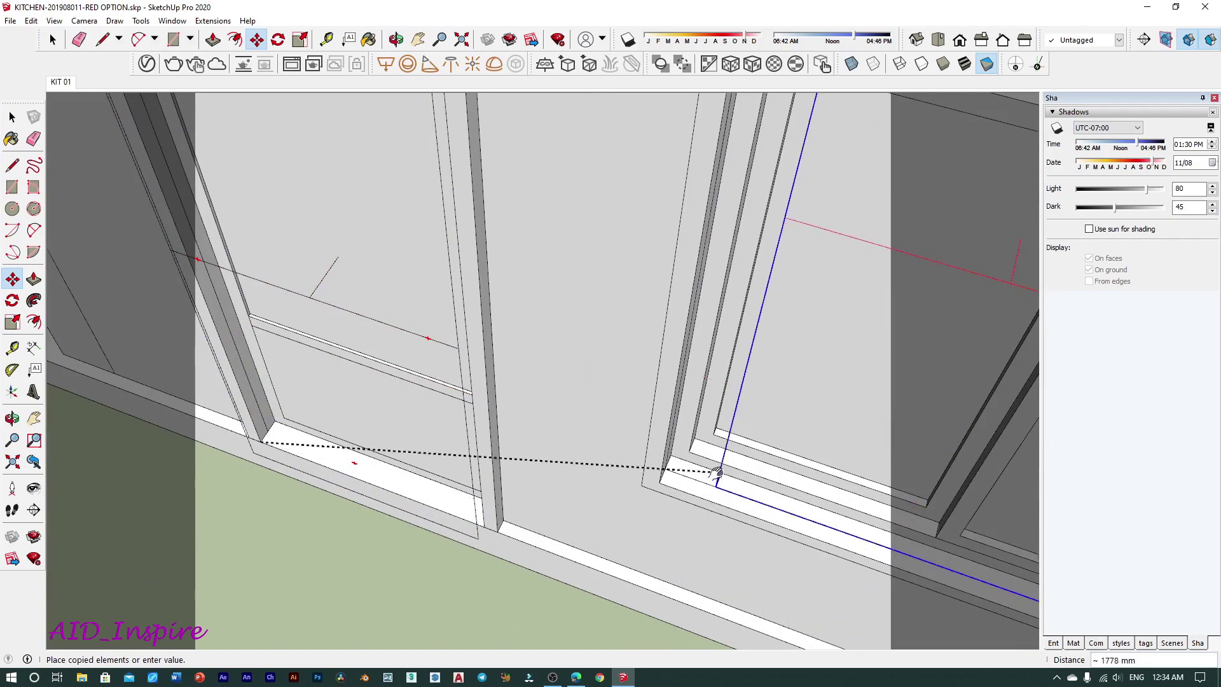
mouse_move(720, 477)
middle_down()
mouse_move(491, 494)
mouse_move(468, 417)
middle_up()
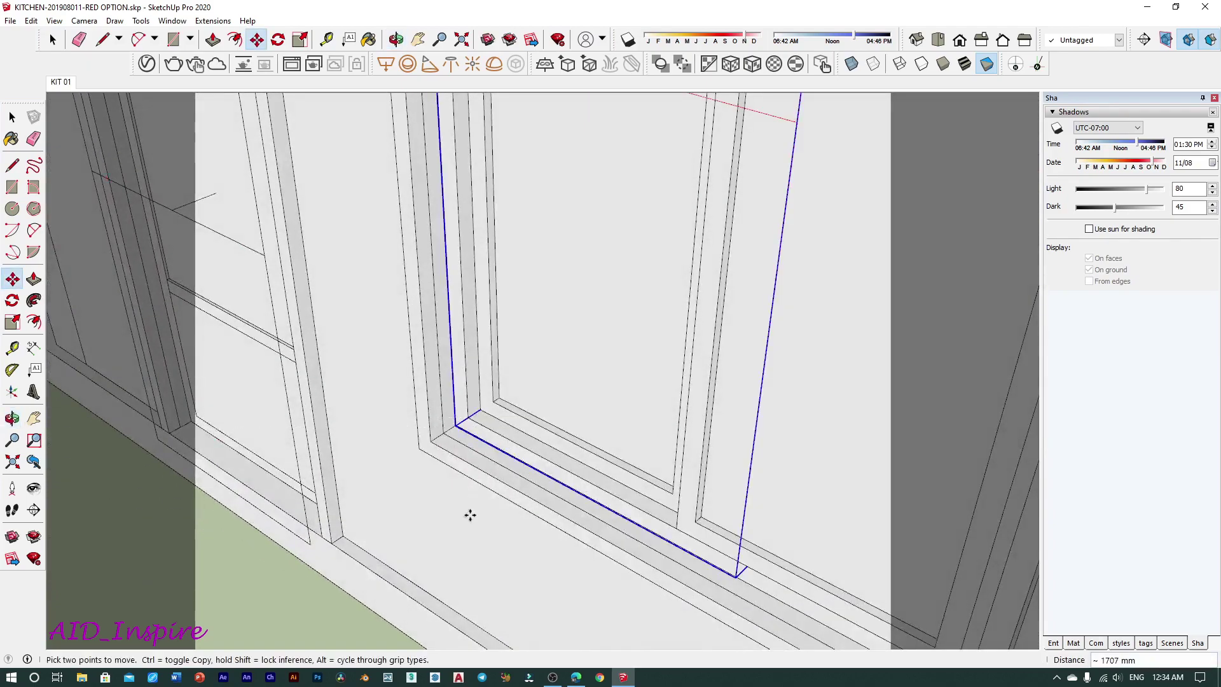
scroll(473, 527, down, 2)
scroll(473, 527, down, 5)
Scale the copied plane's height and width to fill the window frame.
key(s)
middle_drag(473, 528, 464, 443)
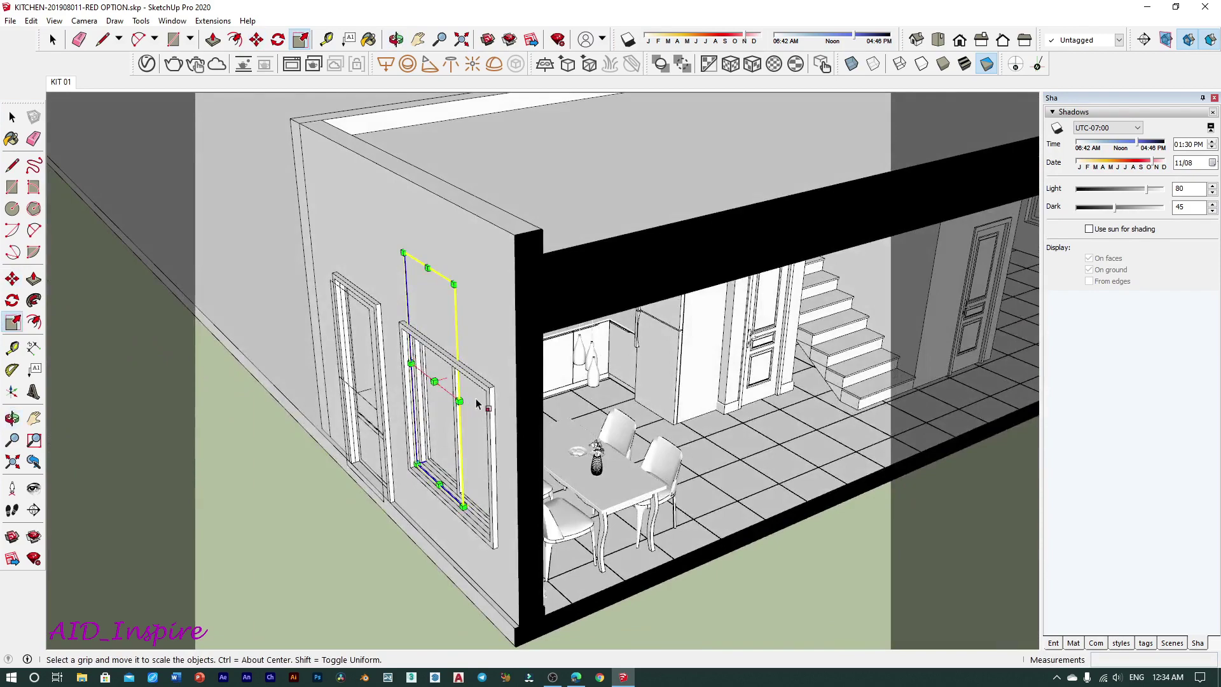
key(6)
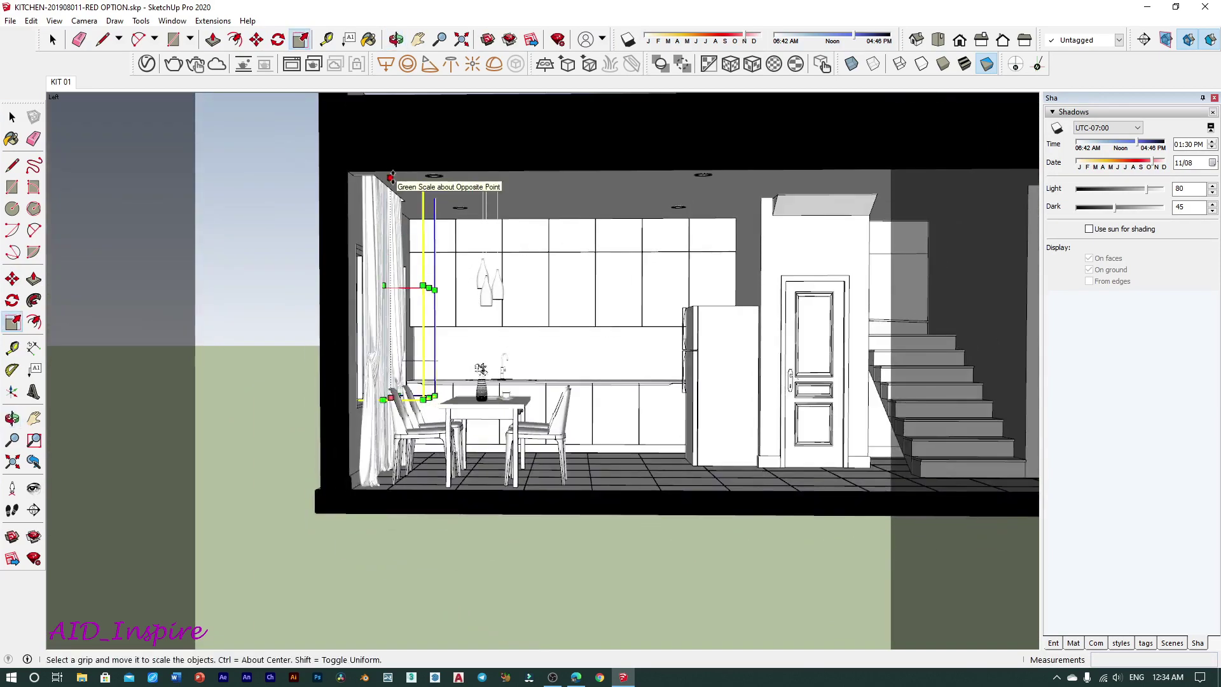
drag(384, 188, 381, 205)
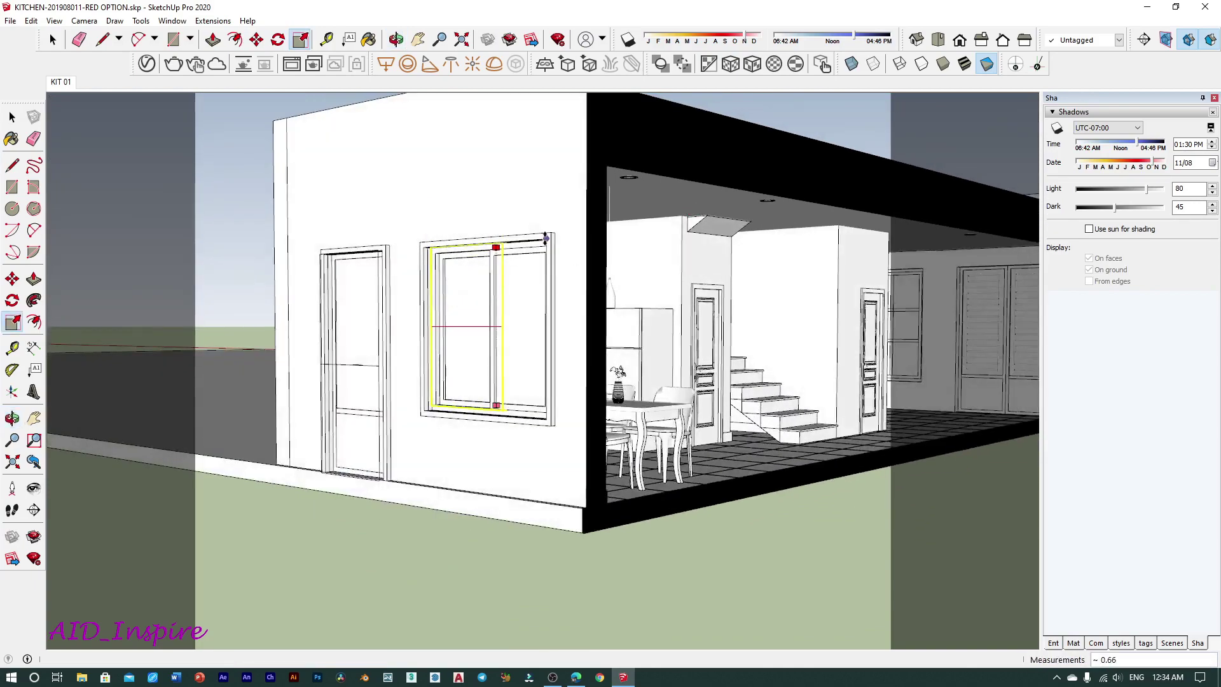
middle_drag(527, 321, 495, 406)
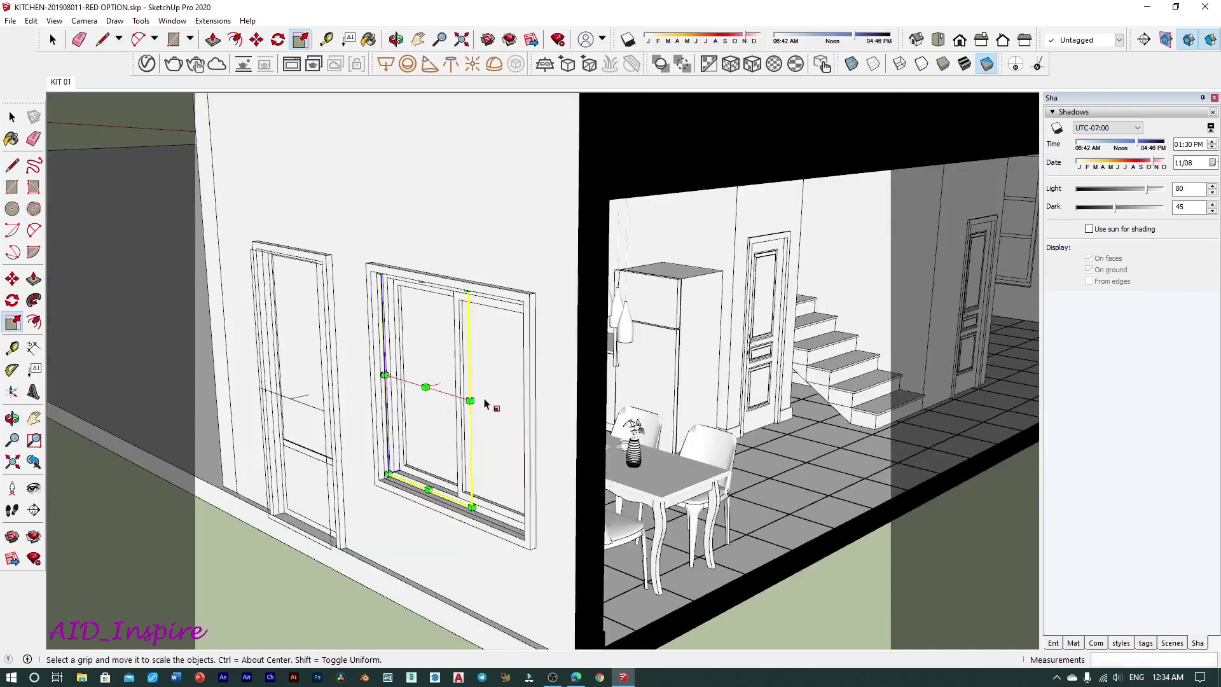
middle_drag(490, 396, 352, 370)
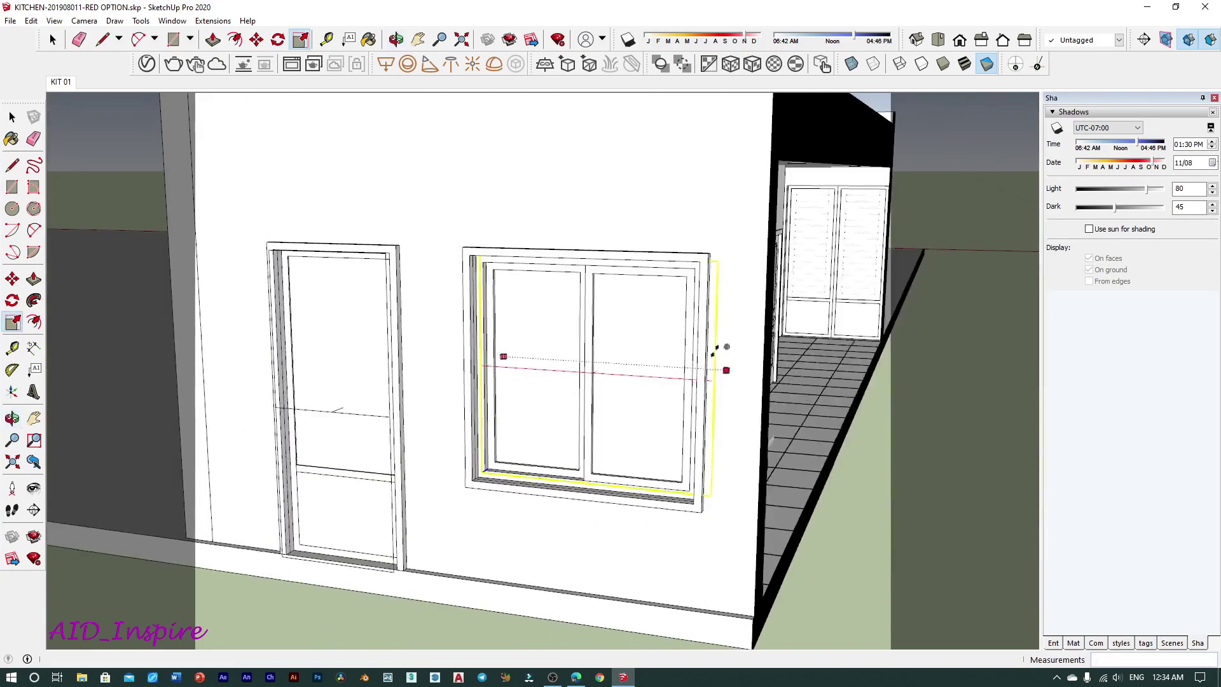
drag(719, 354, 705, 369)
click(706, 368)
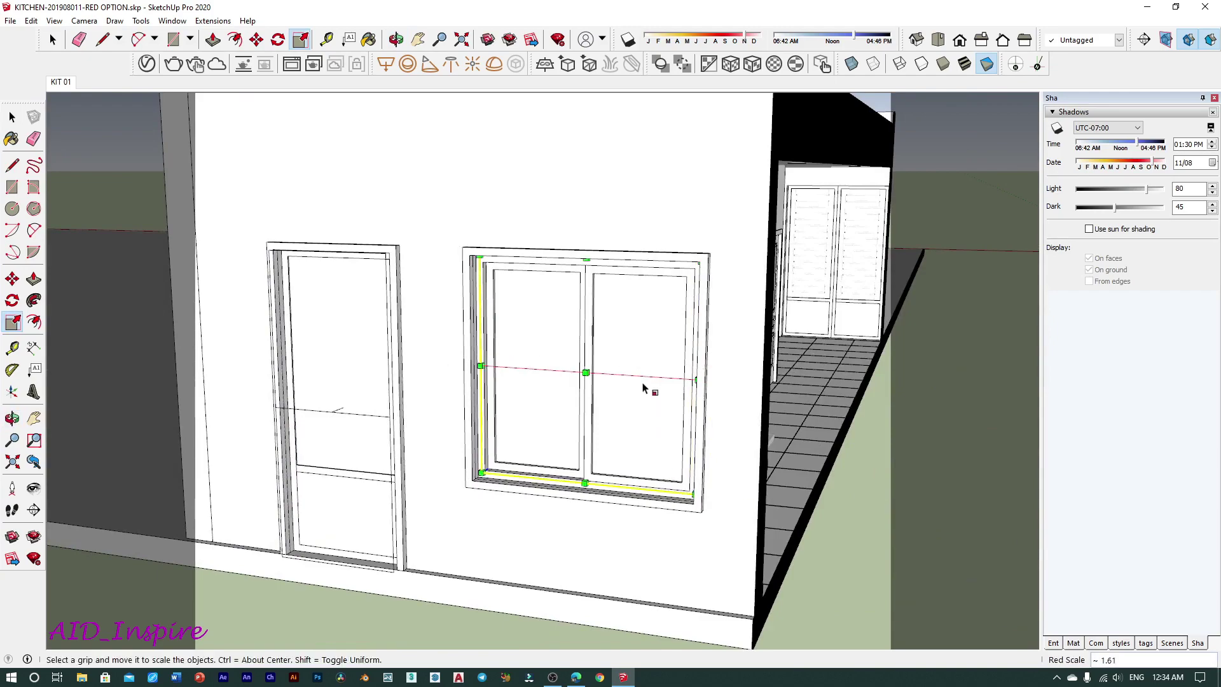
middle_drag(646, 387, 390, 445)
key(space)
Turn off Display Section Cuts and orbit to view the closed exterior walls and windows.
scroll(363, 473, down, 6)
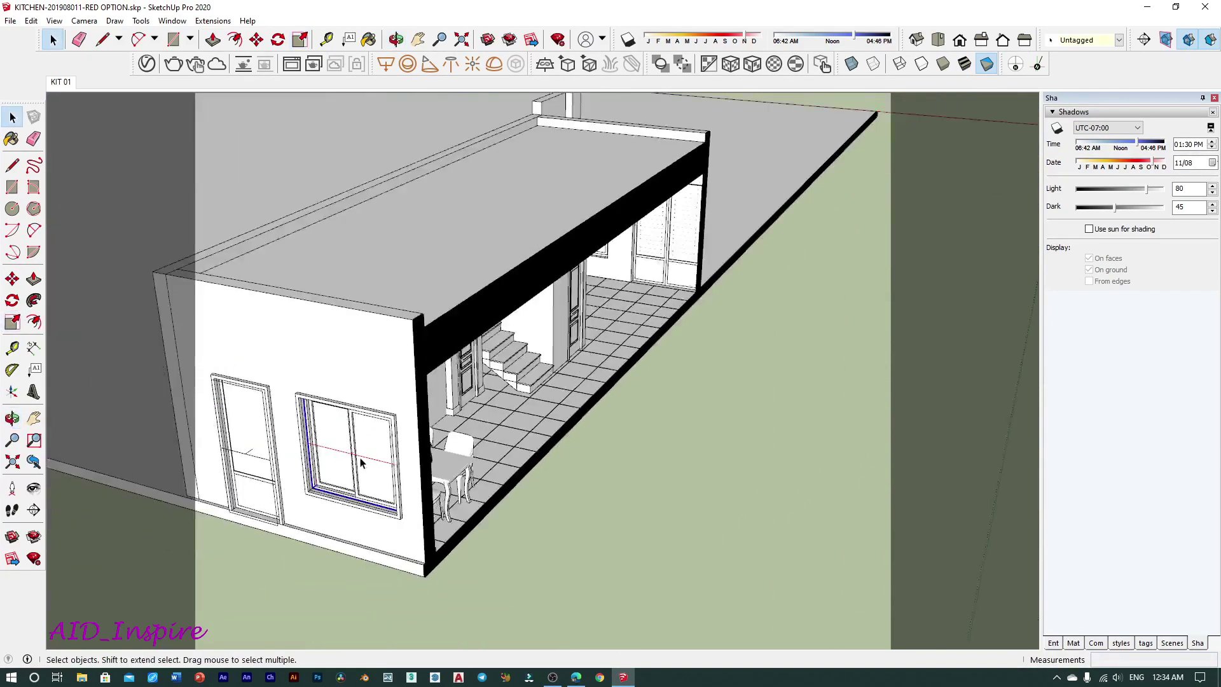
middle_drag(676, 485, 281, 473)
scroll(395, 356, up, 3)
scroll(441, 377, up, 2)
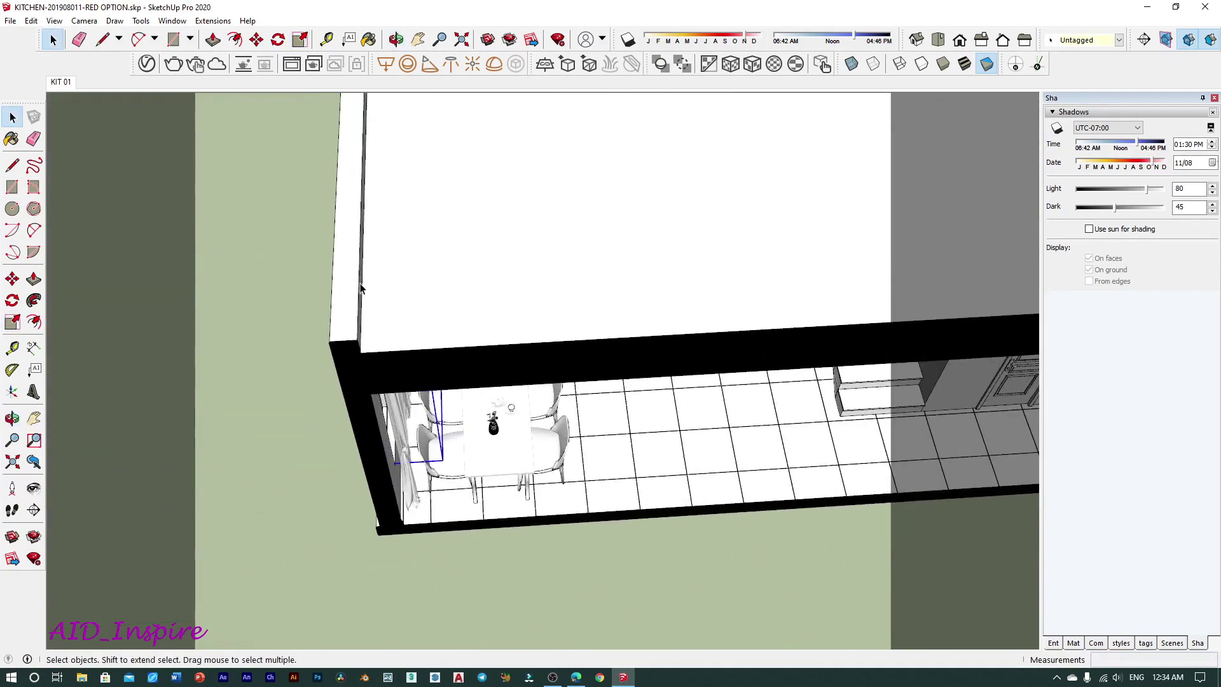
scroll(441, 377, up, 2)
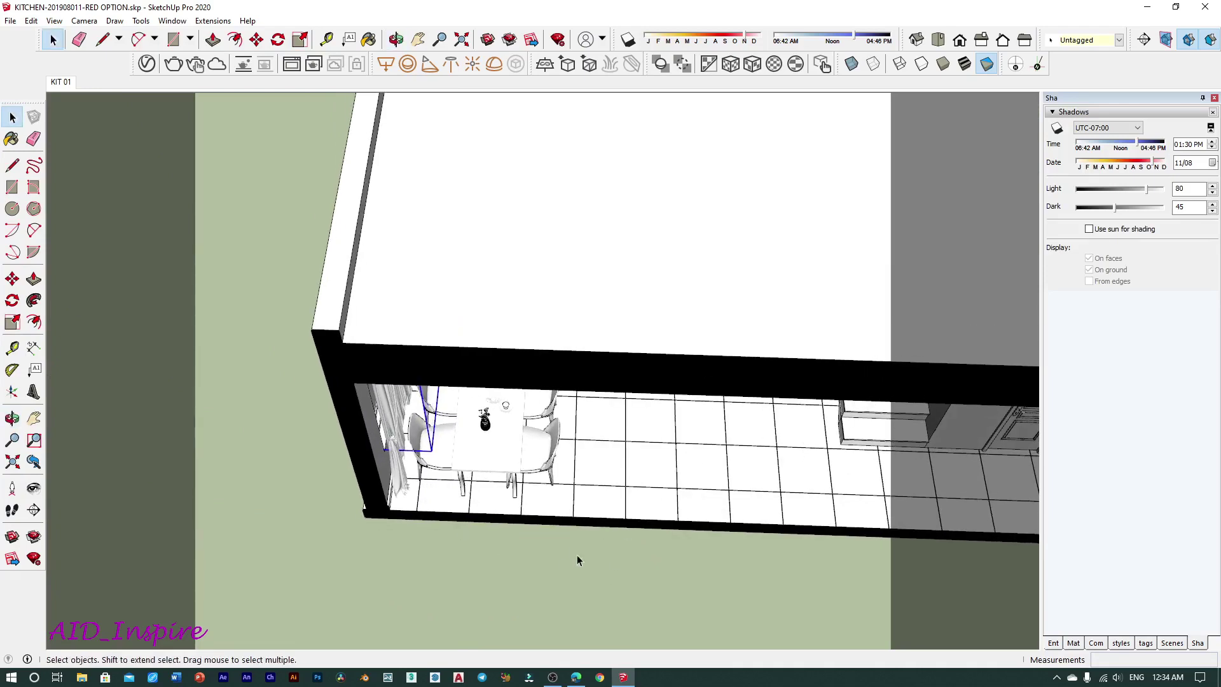
middle_drag(677, 527, 749, 286)
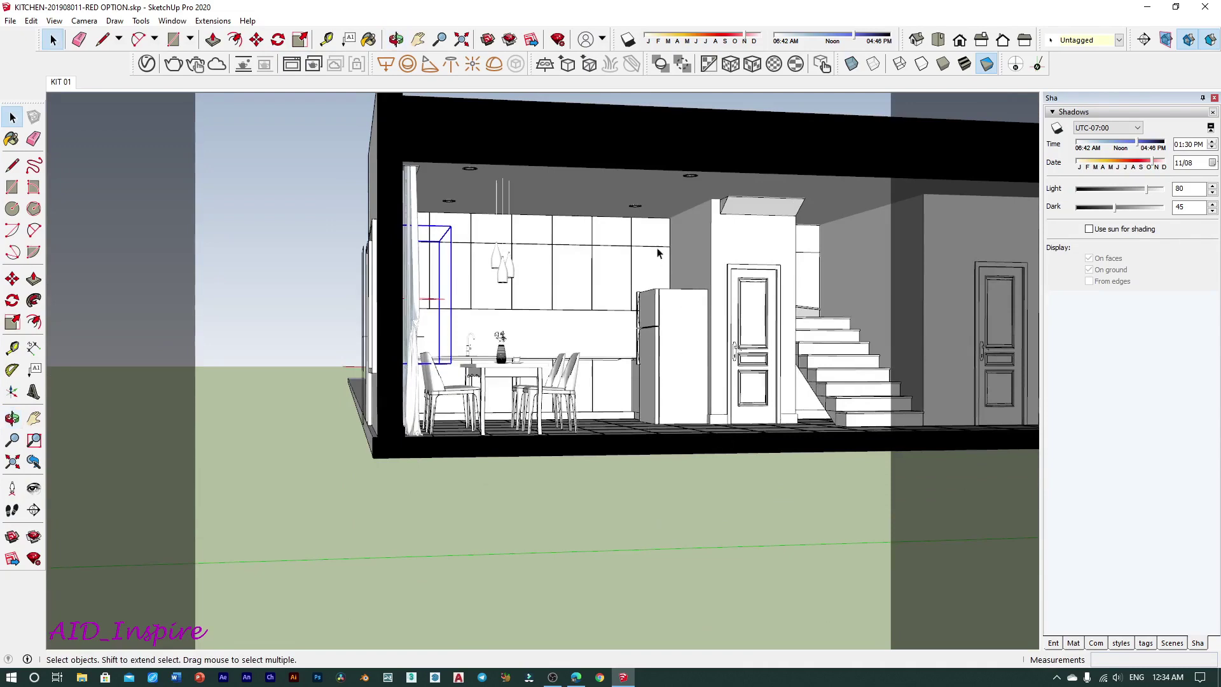
middle_drag(658, 253, 660, 287)
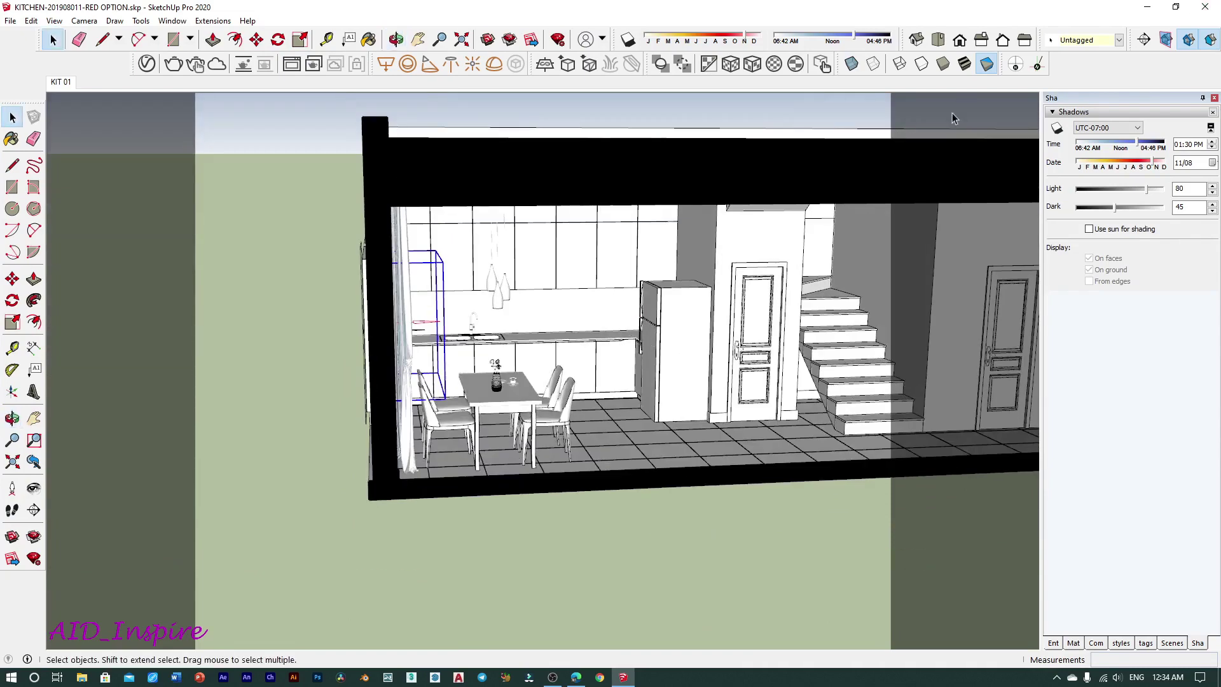
click(1188, 41)
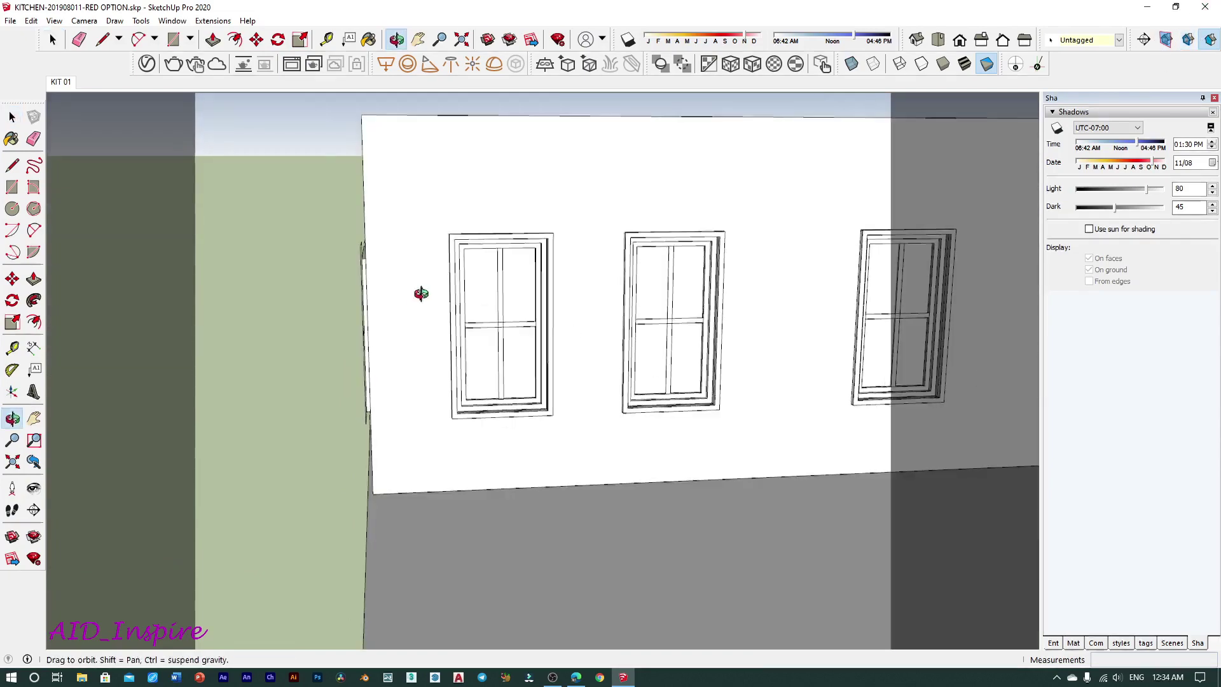
middle_drag(422, 292, 635, 264)
scroll(458, 283, up, 2)
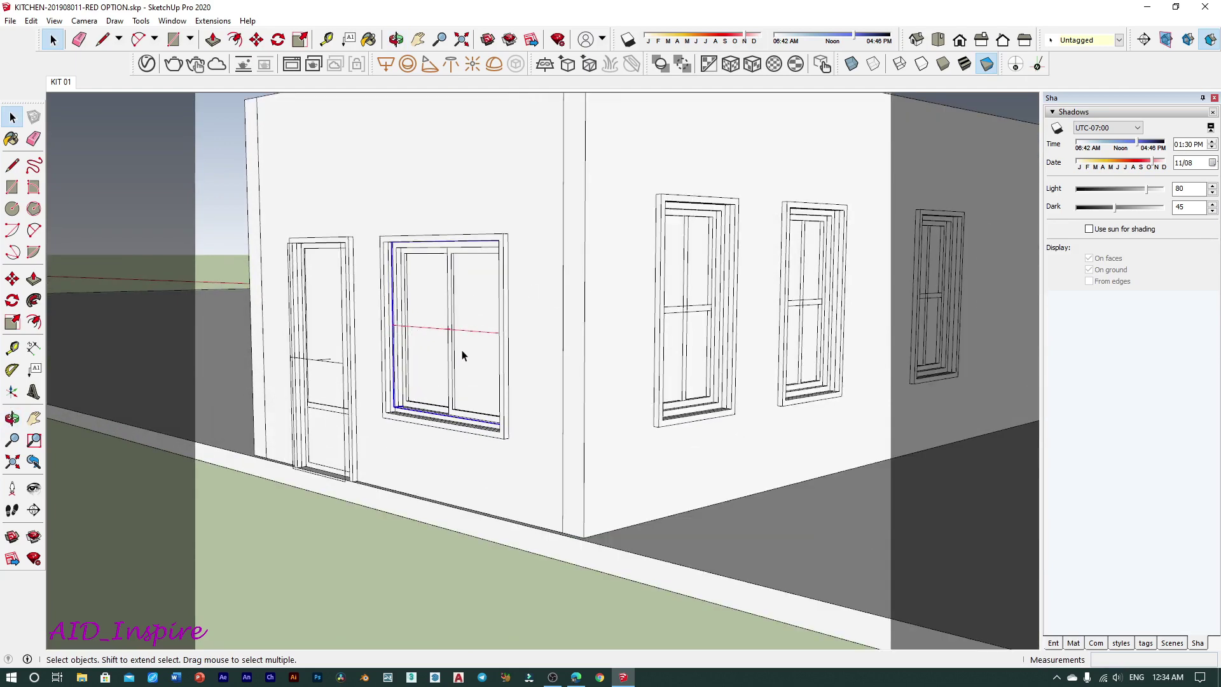
Copy the light plane with Ctrl-Move to the adjacent wall's corner.
key(m)
scroll(507, 493, up, 1)
scroll(507, 506, up, 1)
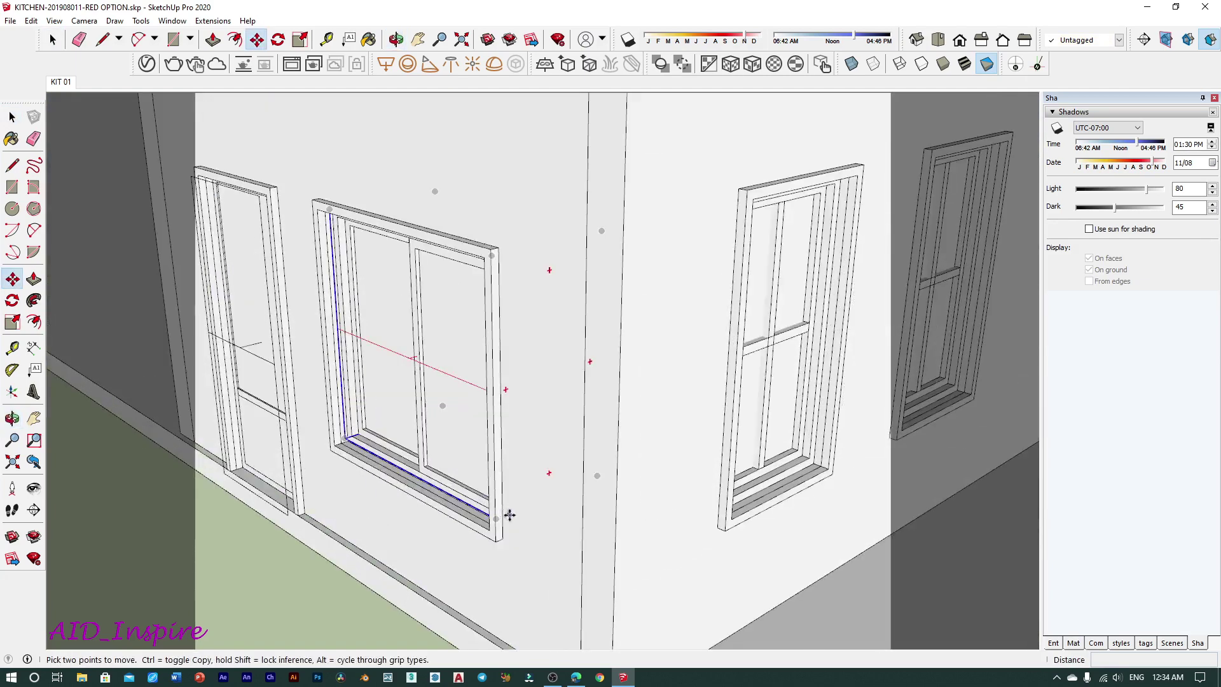
scroll(507, 513, up, 1)
key(ctrl)
click(487, 536)
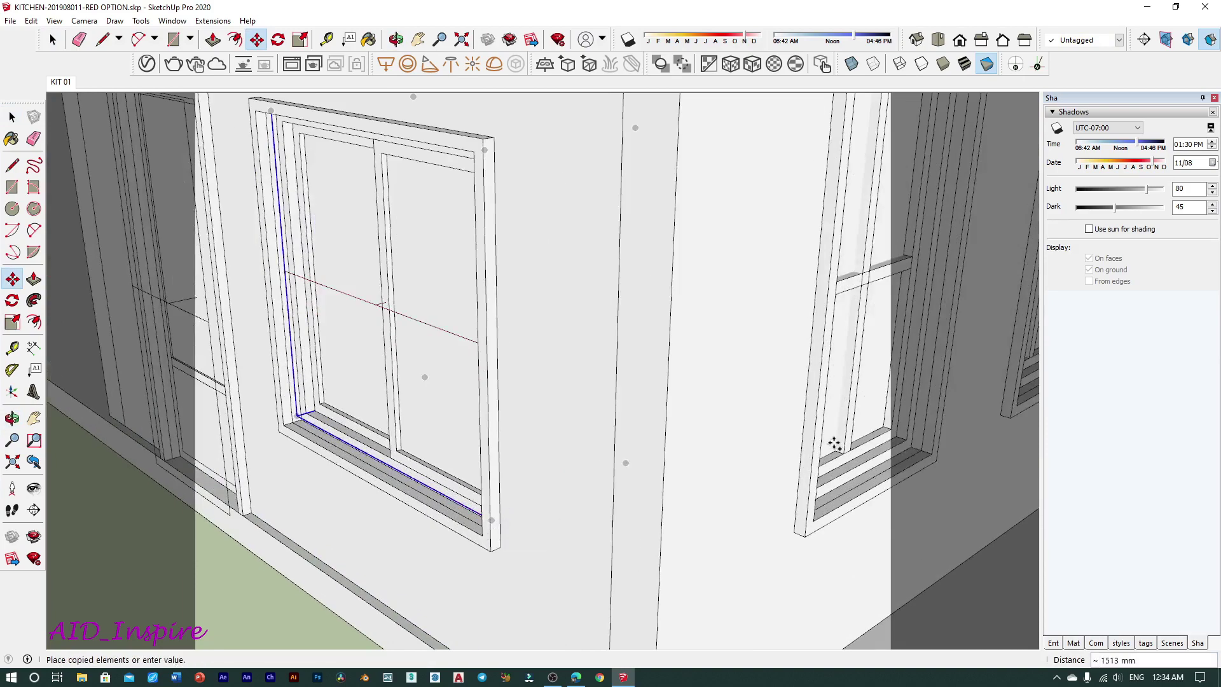
middle_drag(834, 444, 494, 362)
scroll(340, 428, up, 3)
scroll(414, 443, up, 2)
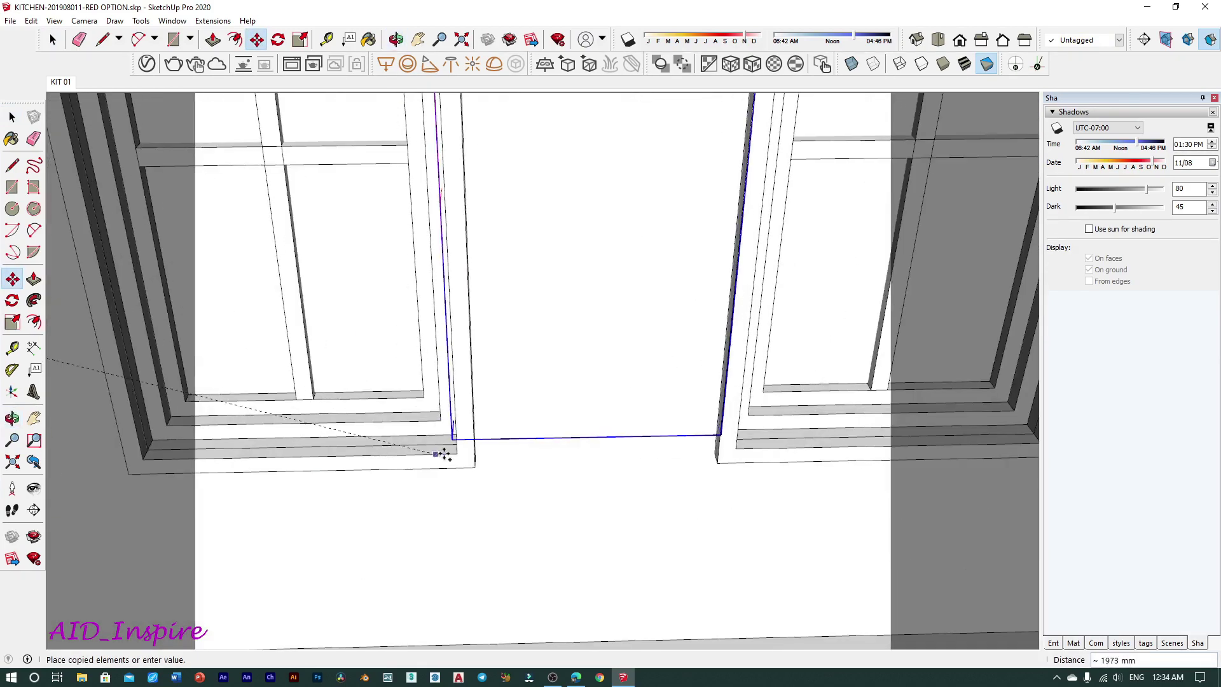
click(456, 455)
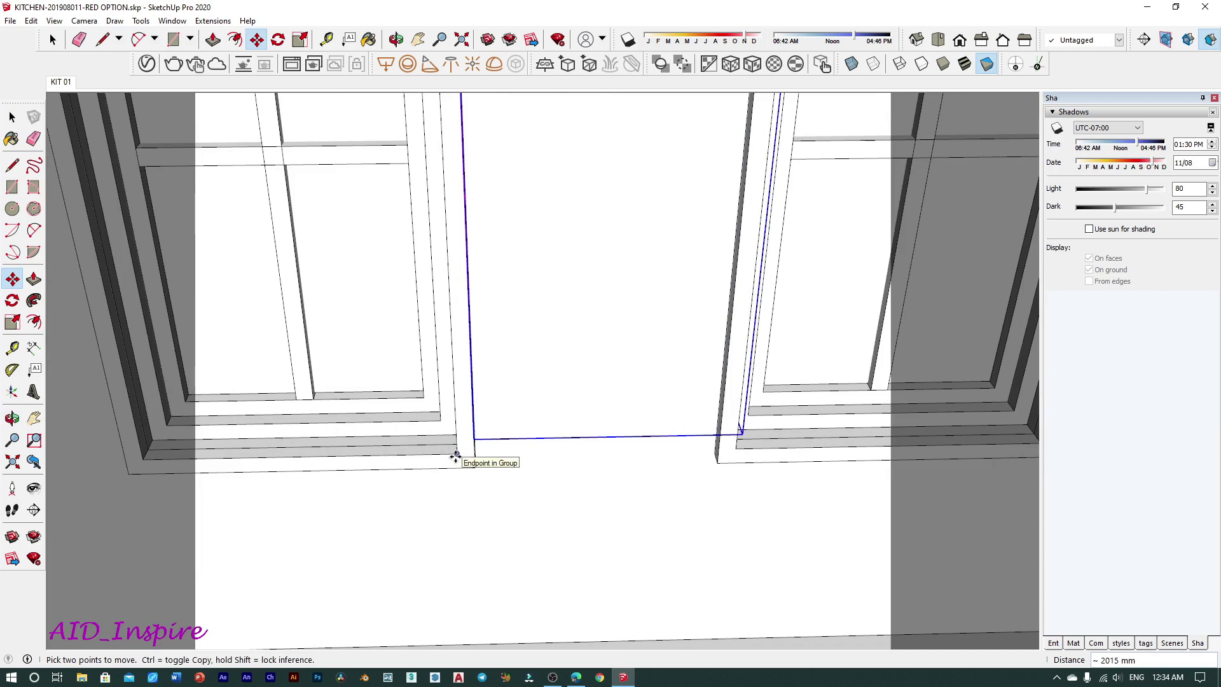
Rotate the copy 90° about its corner so it lies along that wall.
key(q)
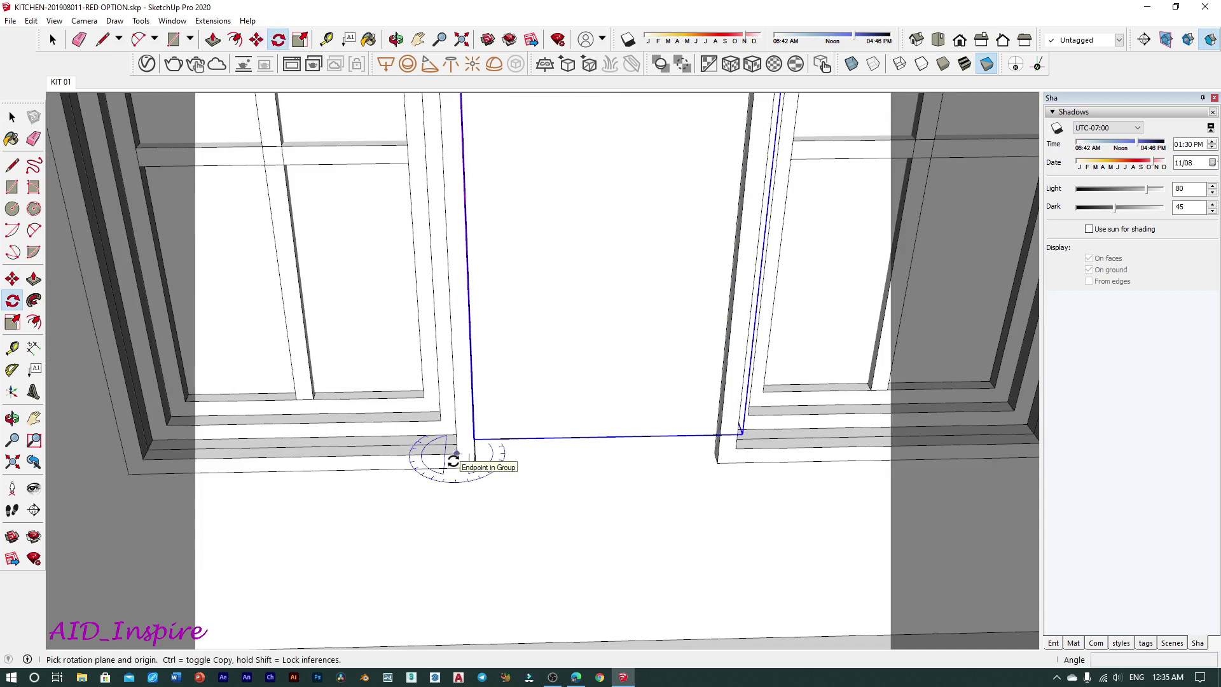
click(456, 453)
click(549, 448)
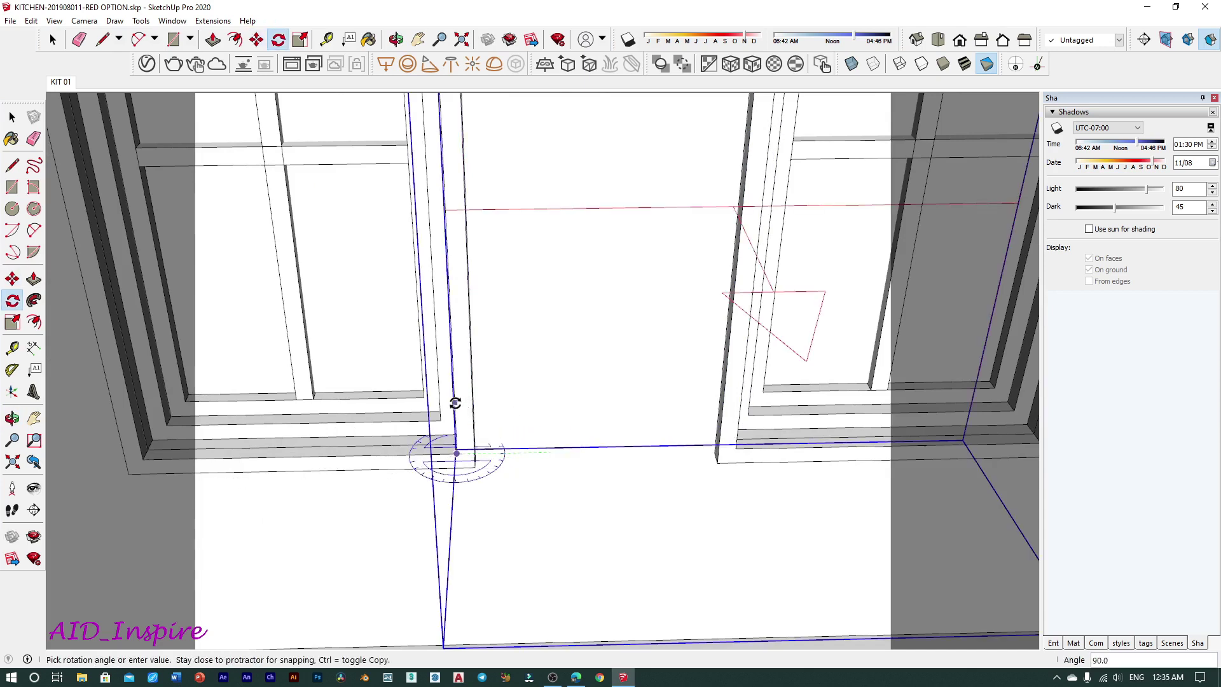
text(90)
key(Return)
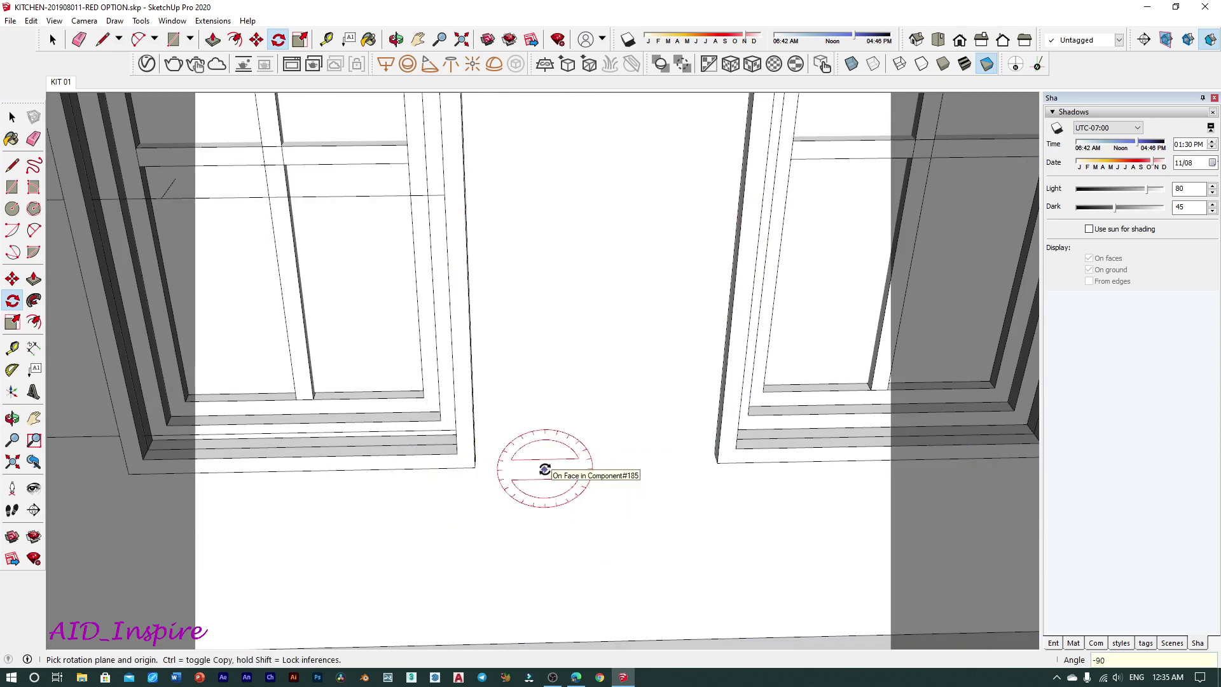
scroll(544, 470, down, 5)
scroll(542, 470, down, 2)
middle_drag(518, 407, 427, 520)
scroll(427, 520, up, 3)
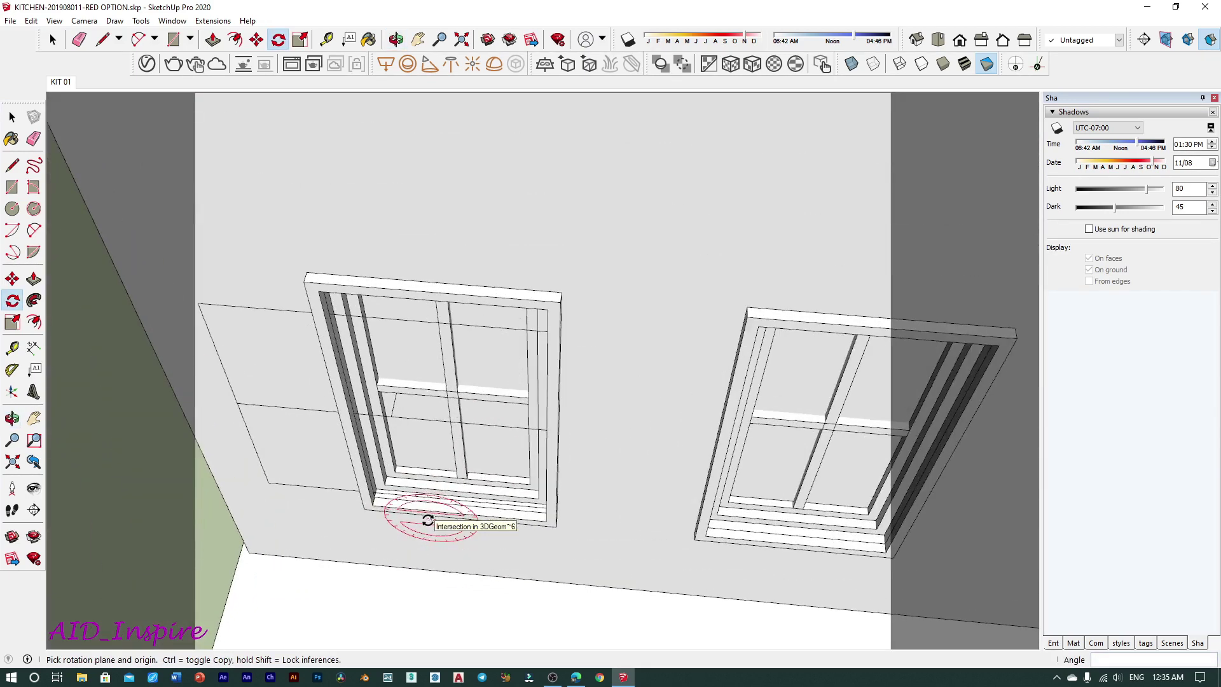
Start scaling the copied plane while orbiting to the window near the building corner.
key(s)
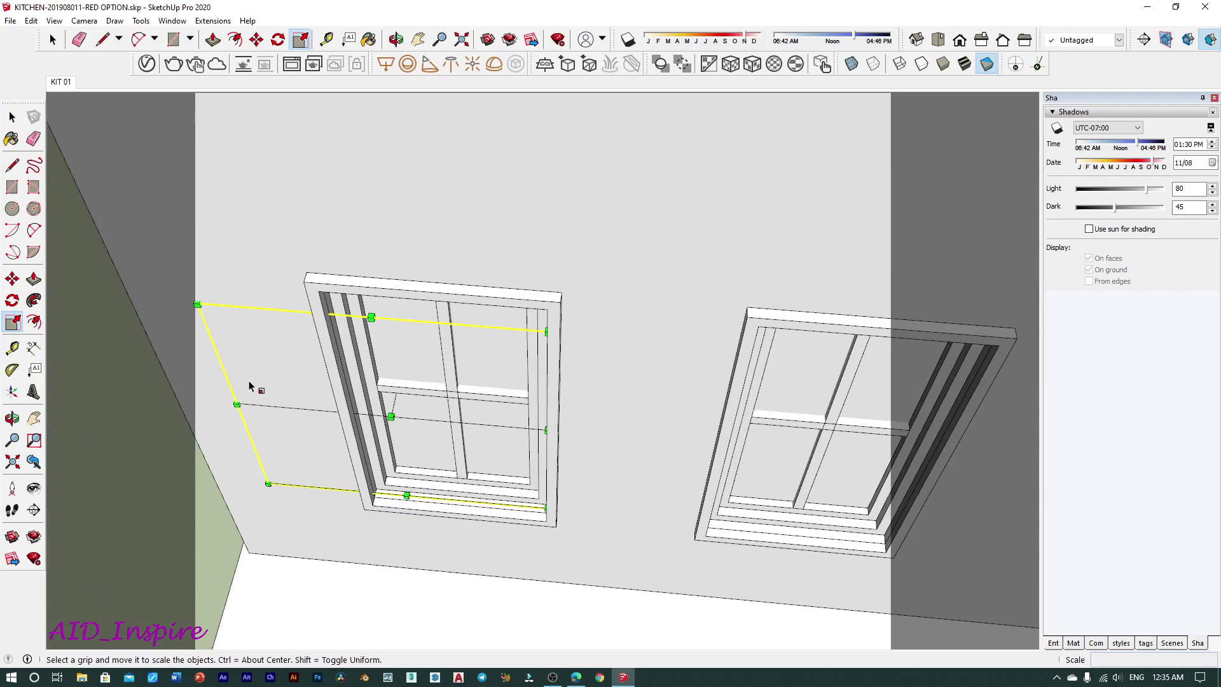
middle_drag(249, 385, 349, 258)
scroll(349, 258, down, 3)
mouse_move(638, 155)
middle_down()
mouse_move(574, 231)
mouse_move(799, 217)
mouse_move(654, 286)
mouse_move(40, 303)
mouse_move(614, 312)
middle_up()
scroll(799, 216, up, 2)
scroll(799, 216, up, 2)
scroll(614, 313, down, 2)
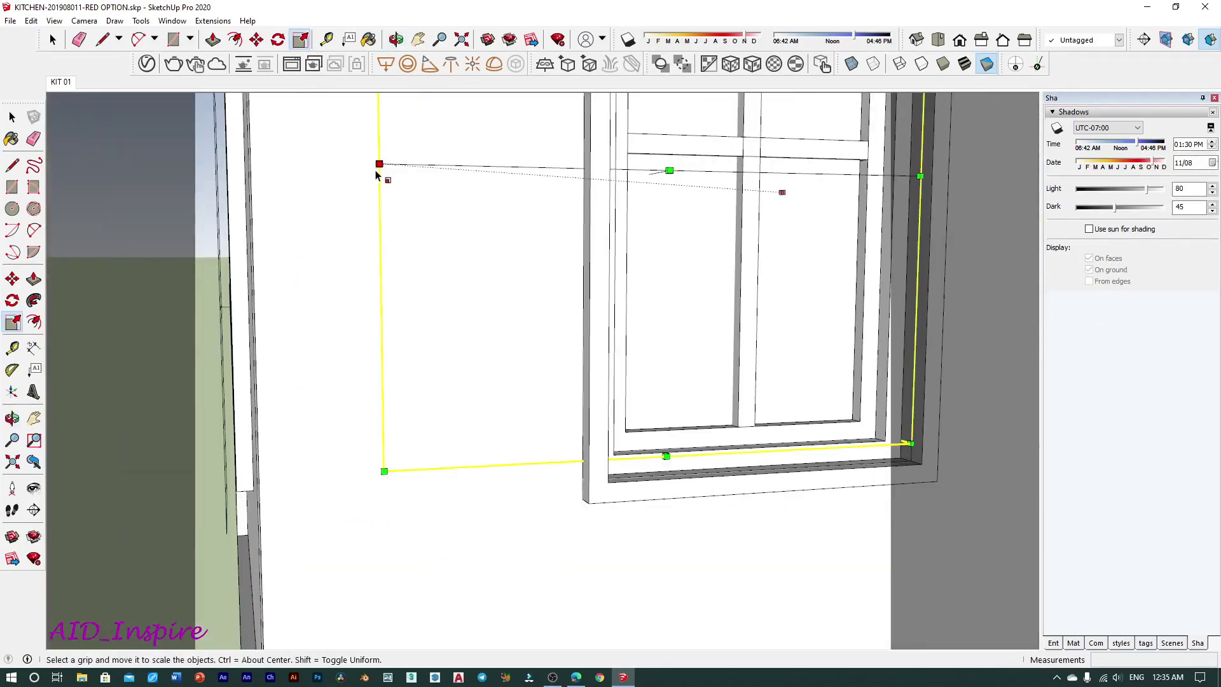
Orbit along the wall to its two windows and begin moving the copied plane.
mouse_move(379, 167)
middle_down()
mouse_move(512, 199)
mouse_move(720, 310)
middle_up()
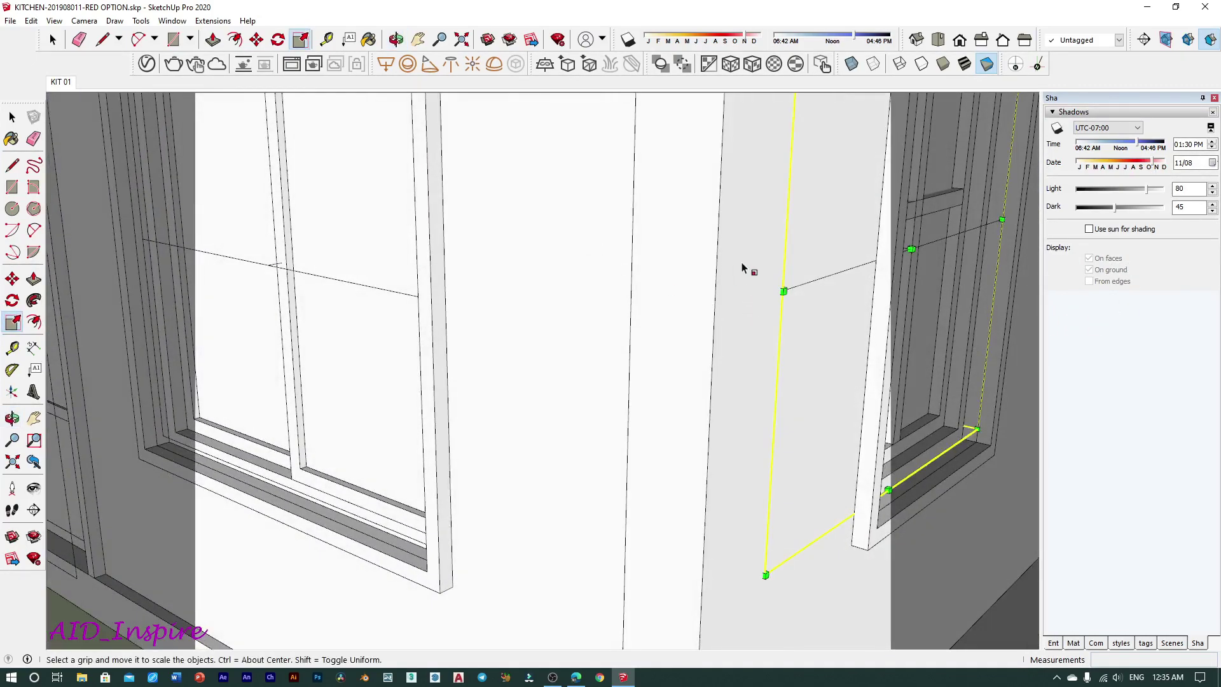
mouse_move(744, 264)
middle_down()
mouse_move(542, 344)
mouse_move(395, 379)
middle_up()
scroll(443, 330, down, 2)
scroll(443, 330, down, 3)
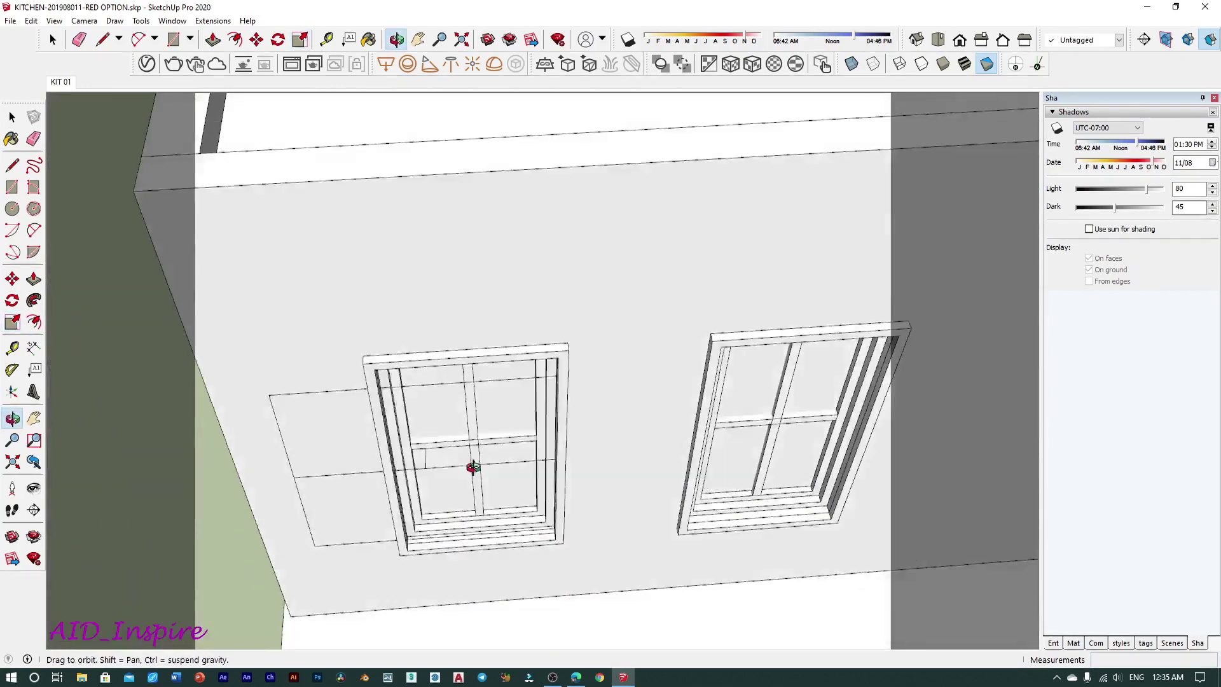
mouse_move(469, 468)
middle_down()
mouse_move(537, 404)
mouse_move(558, 575)
mouse_move(517, 338)
mouse_move(485, 414)
middle_up()
key(m)
click(526, 554)
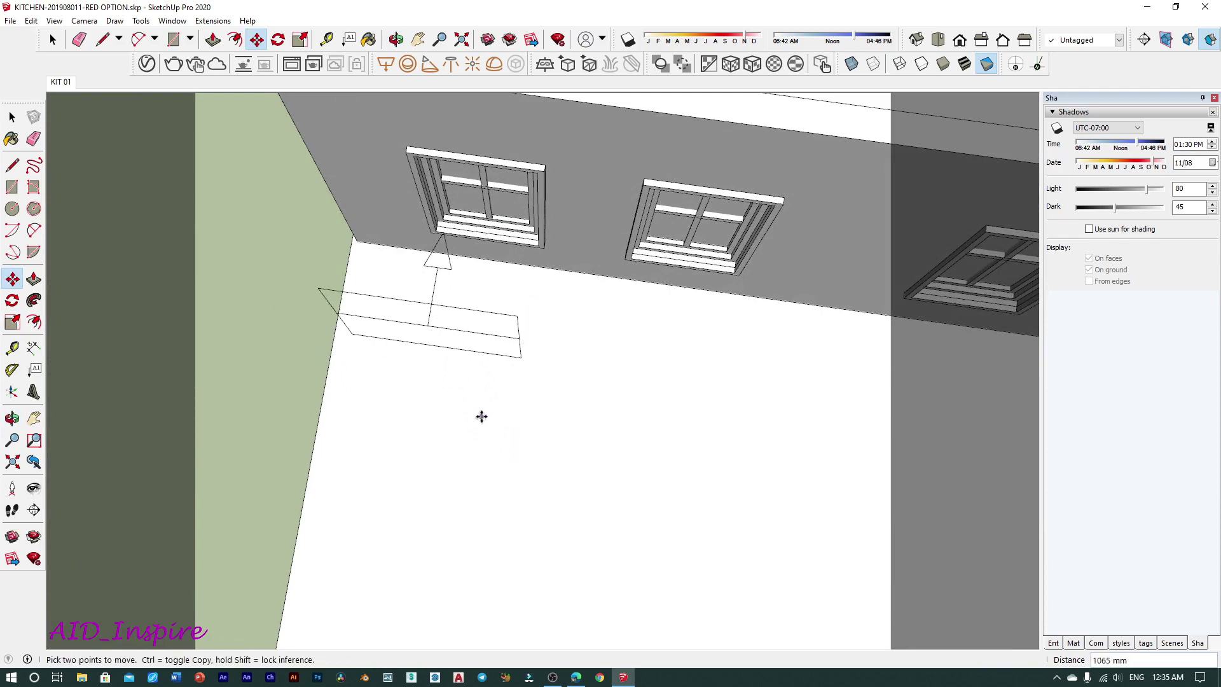
Place the moved light and narrow it to about half its width.
click(479, 414)
key(s)
drag(346, 264, 414, 173)
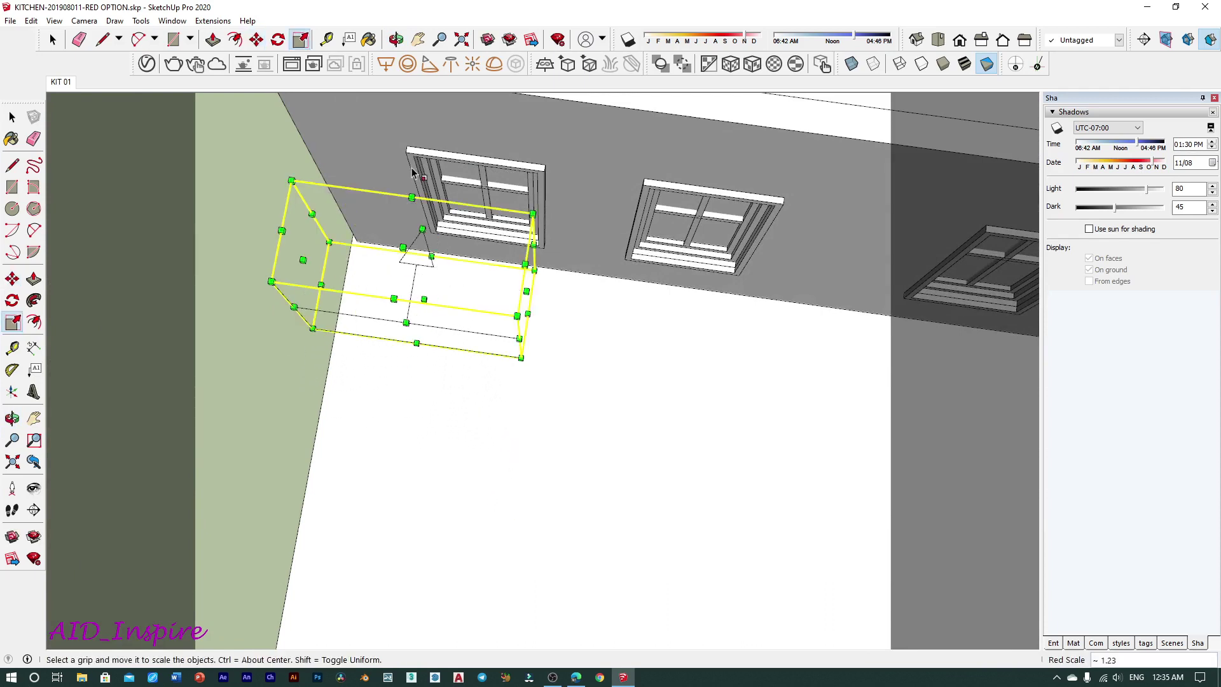
drag(312, 263, 415, 155)
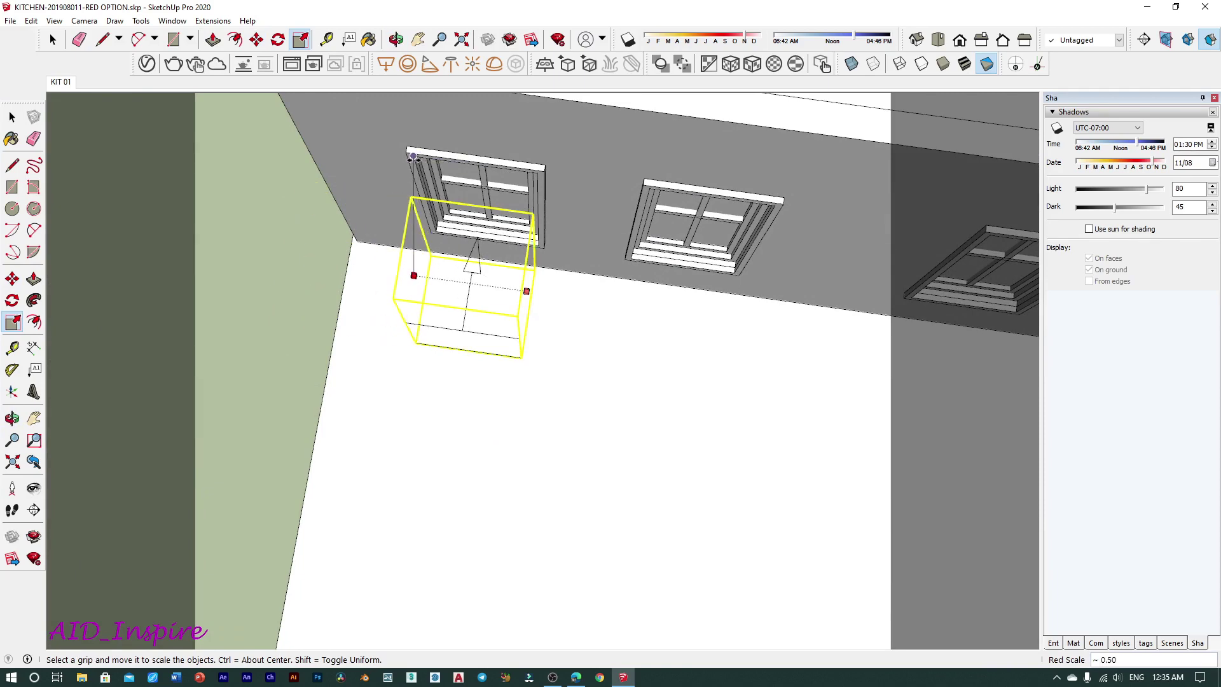
drag(416, 155, 417, 157)
middle_drag(558, 414, 572, 294)
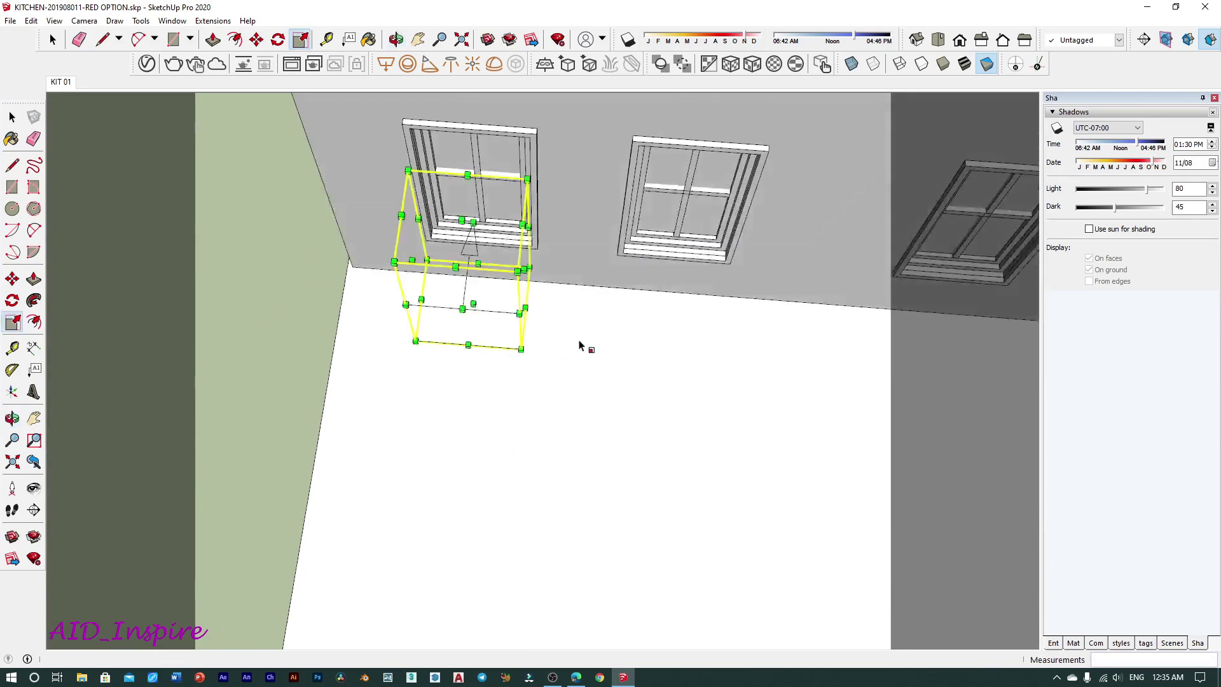
Move the light up to the left window's corner.
key(m)
scroll(559, 343, up, 2)
click(501, 352)
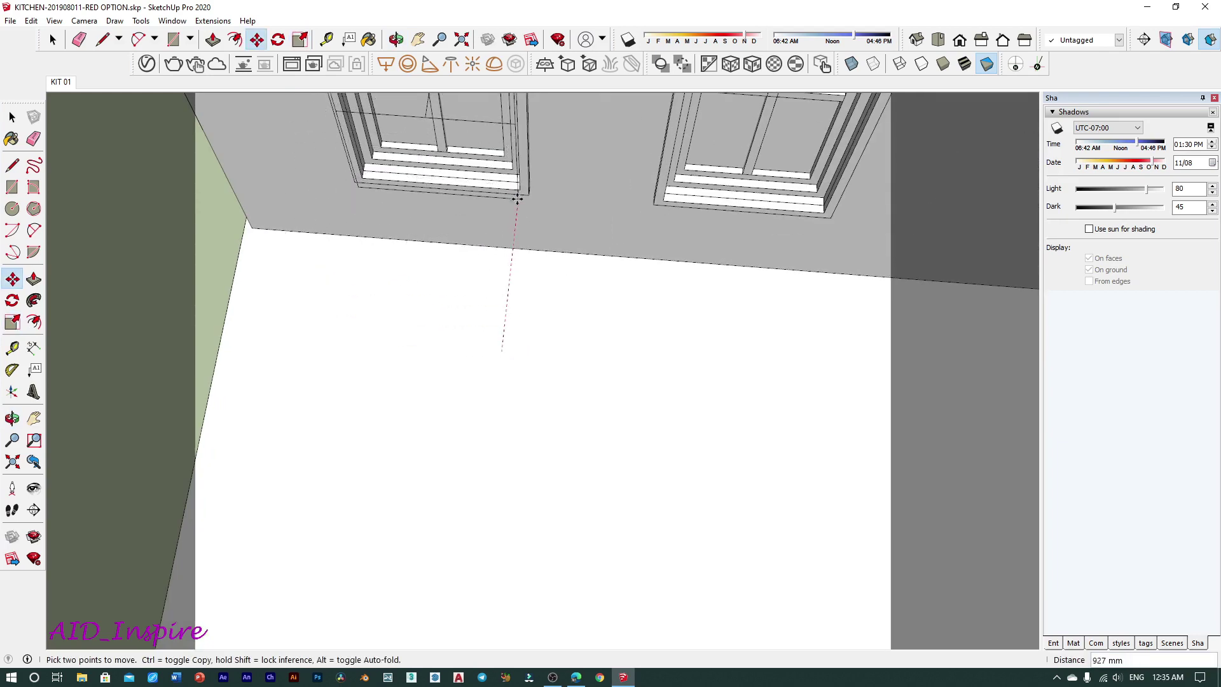
click(518, 191)
middle_drag(532, 248, 577, 416)
mouse_move(578, 416)
mouse_down()
mouse_move(609, 180)
mouse_move(526, 221)
mouse_up()
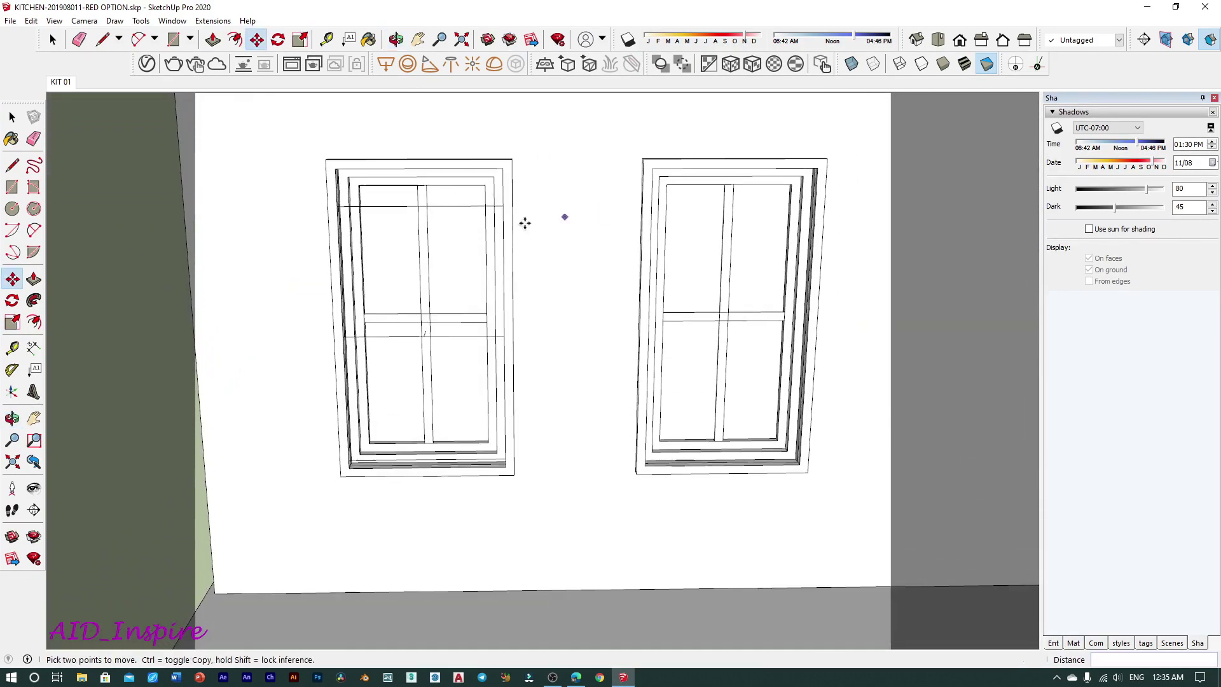
mouse_move(458, 224)
middle_down()
mouse_move(451, 275)
mouse_move(225, 176)
mouse_move(326, 234)
middle_up()
Stretch the light's height to match the left window's frame.
key(s)
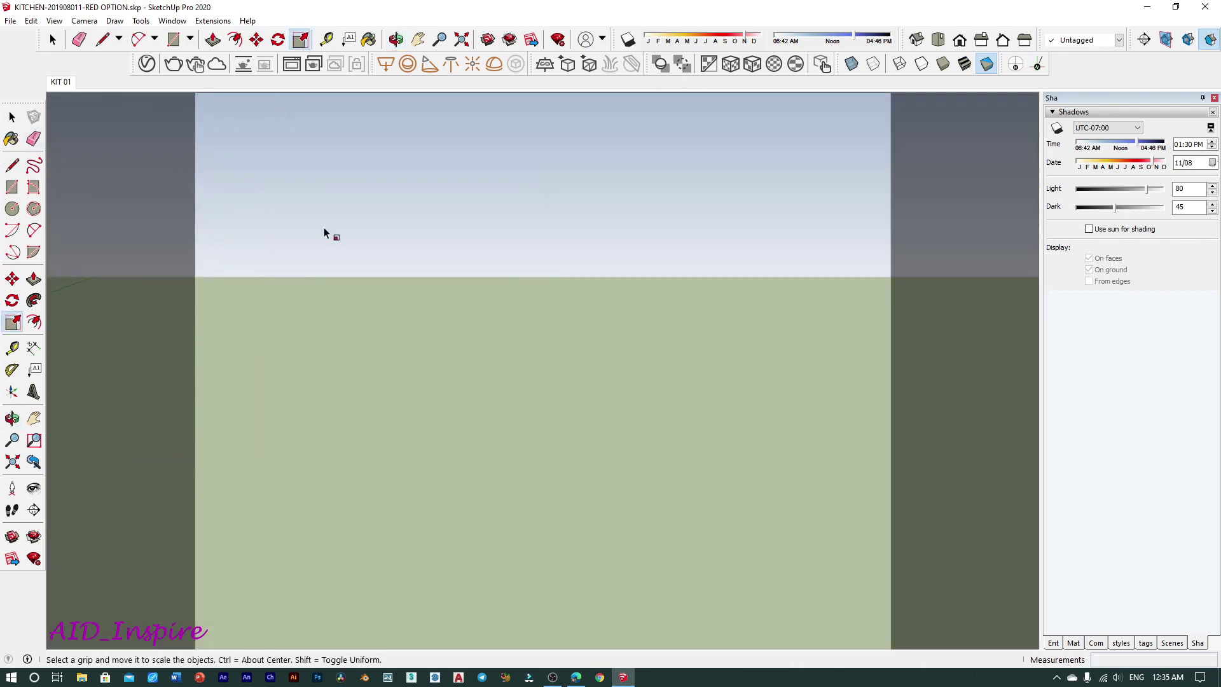
key(o)
drag(532, 322, 310, 298)
key(s)
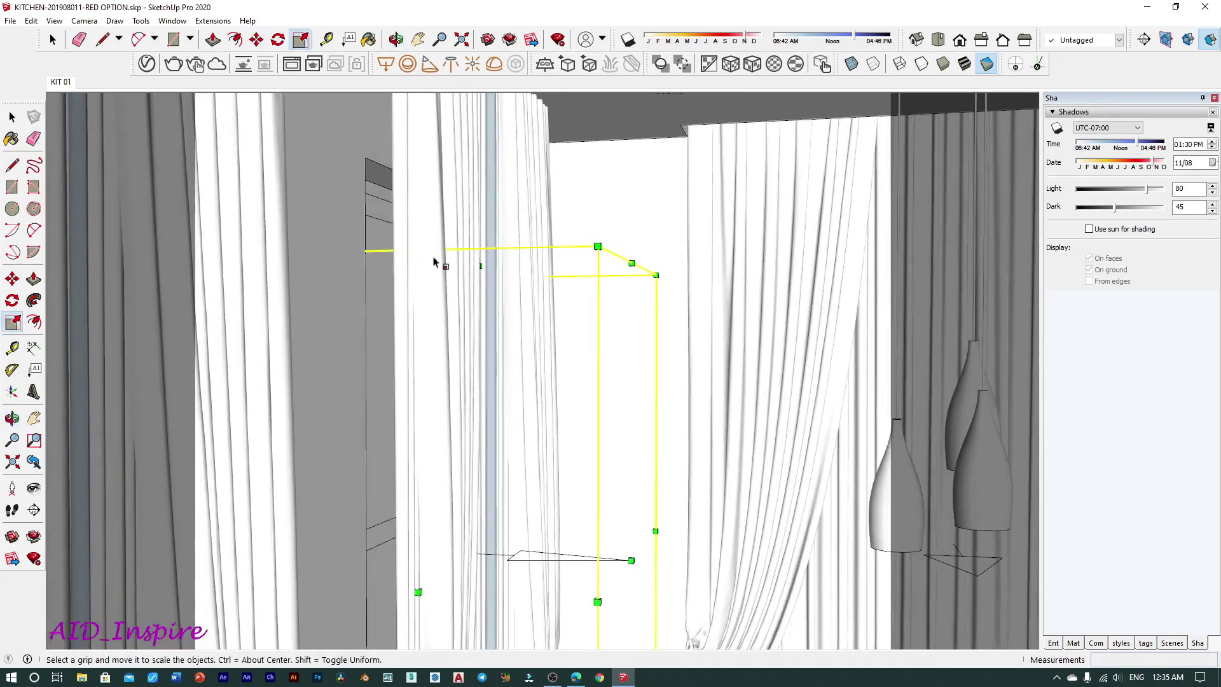
click(479, 265)
click(388, 190)
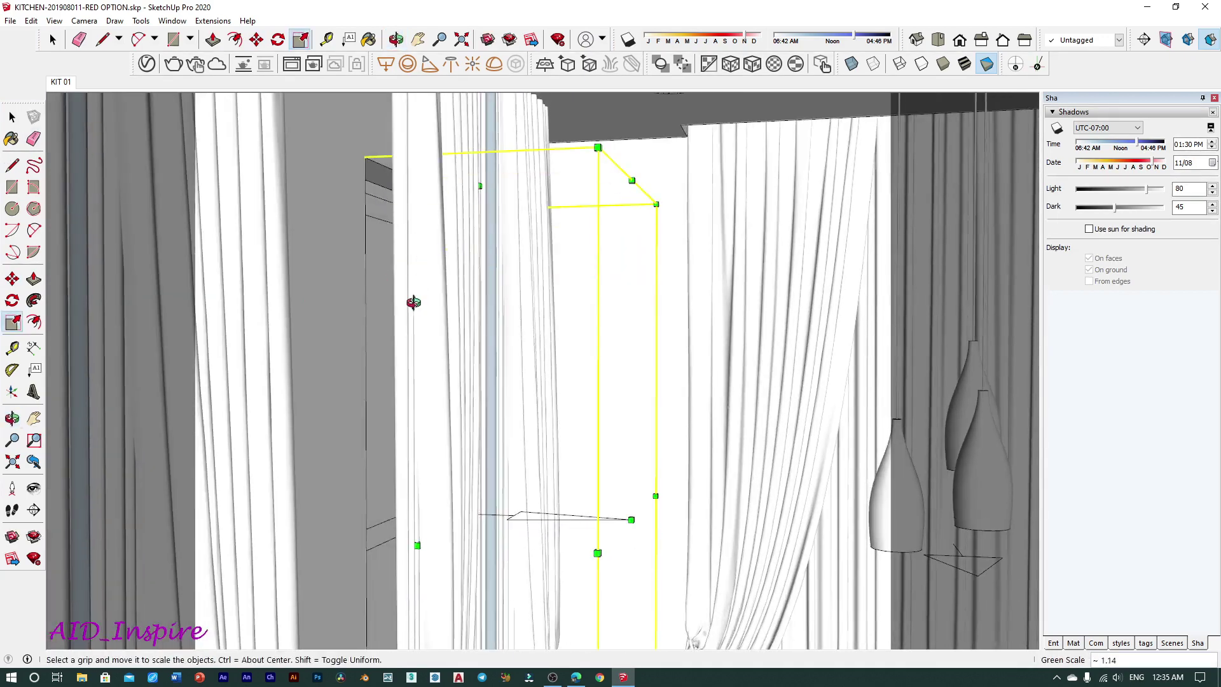
mouse_move(411, 303)
middle_down()
mouse_move(1120, 384)
mouse_move(812, 352)
mouse_move(599, 306)
middle_up()
key(s)
scroll(572, 420, down, 3)
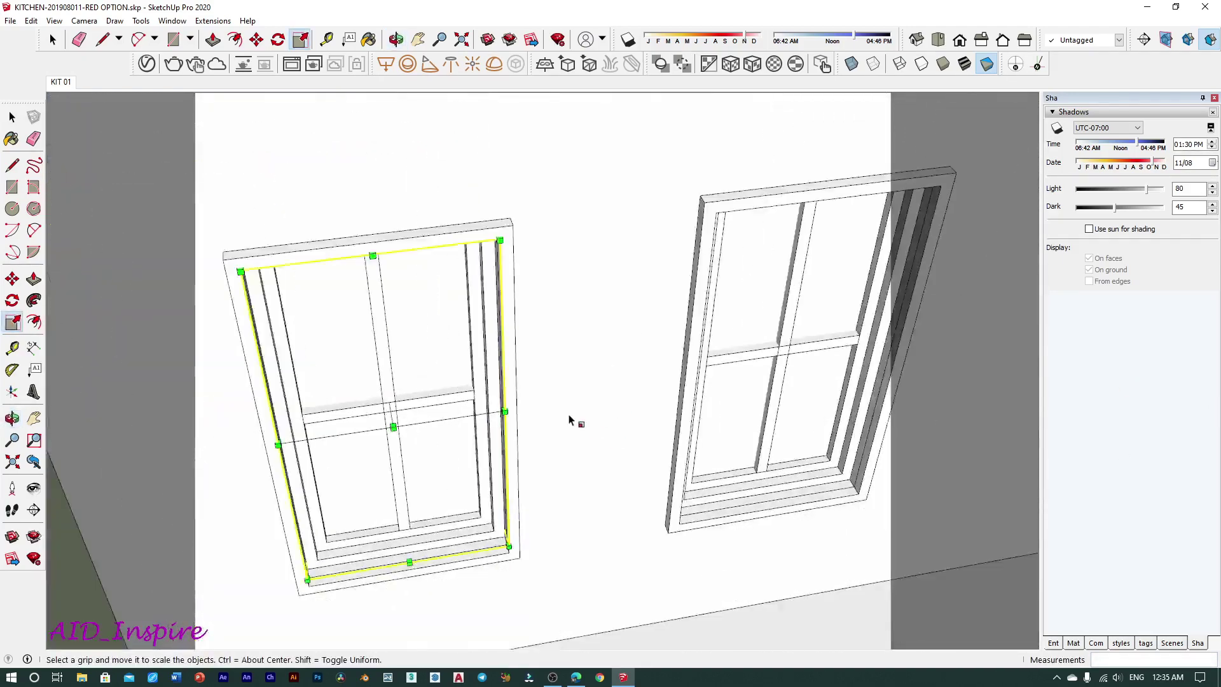
mouse_move(573, 419)
middle_down()
mouse_move(519, 504)
mouse_move(439, 571)
middle_up()
Copy the window light 1710 mm to the right so it fills the right window.
key(m)
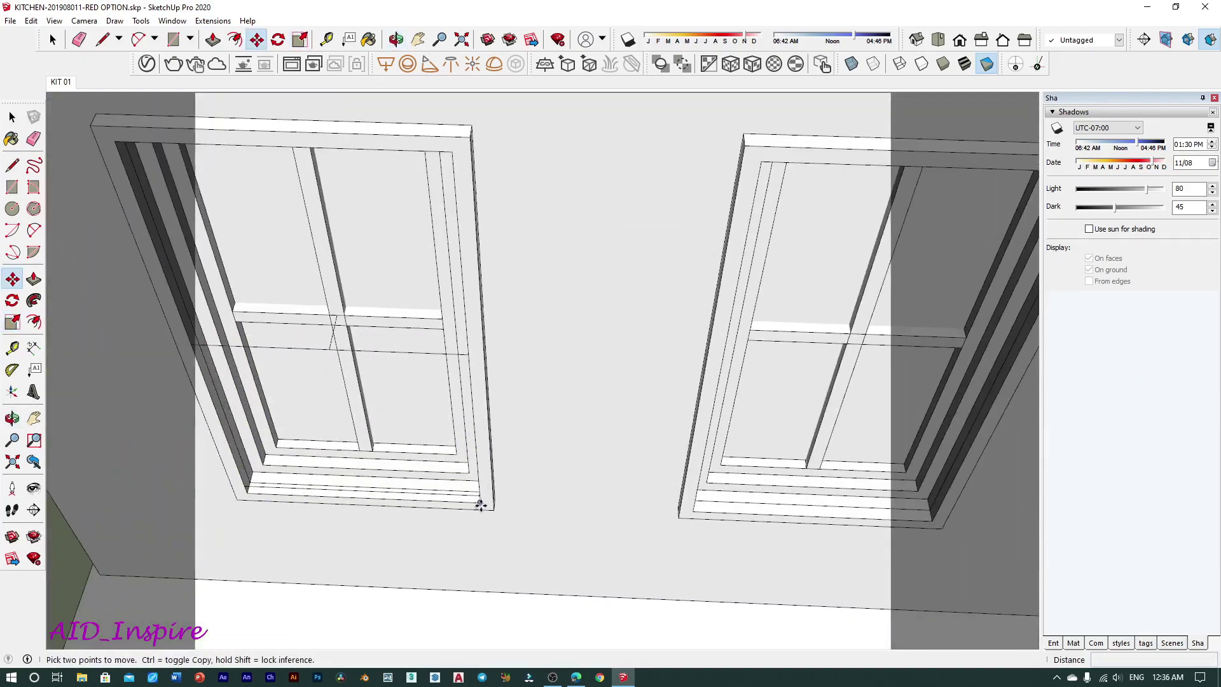
key(ctrl)
click(481, 504)
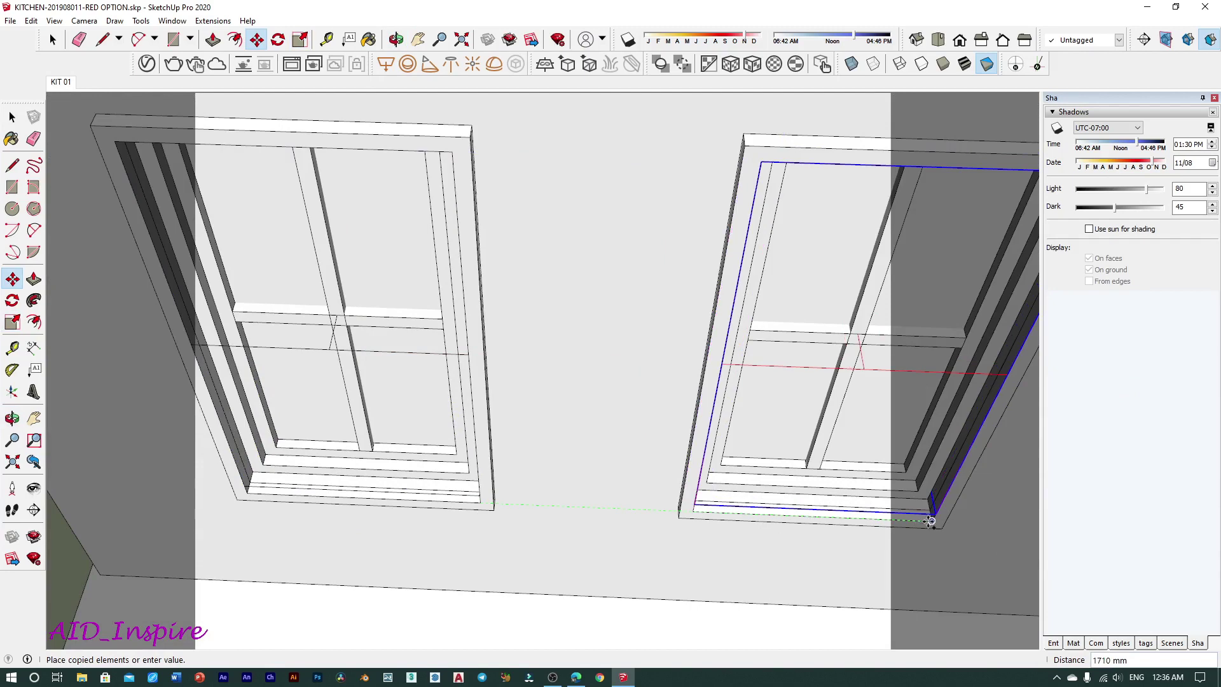
click(930, 521)
key(space)
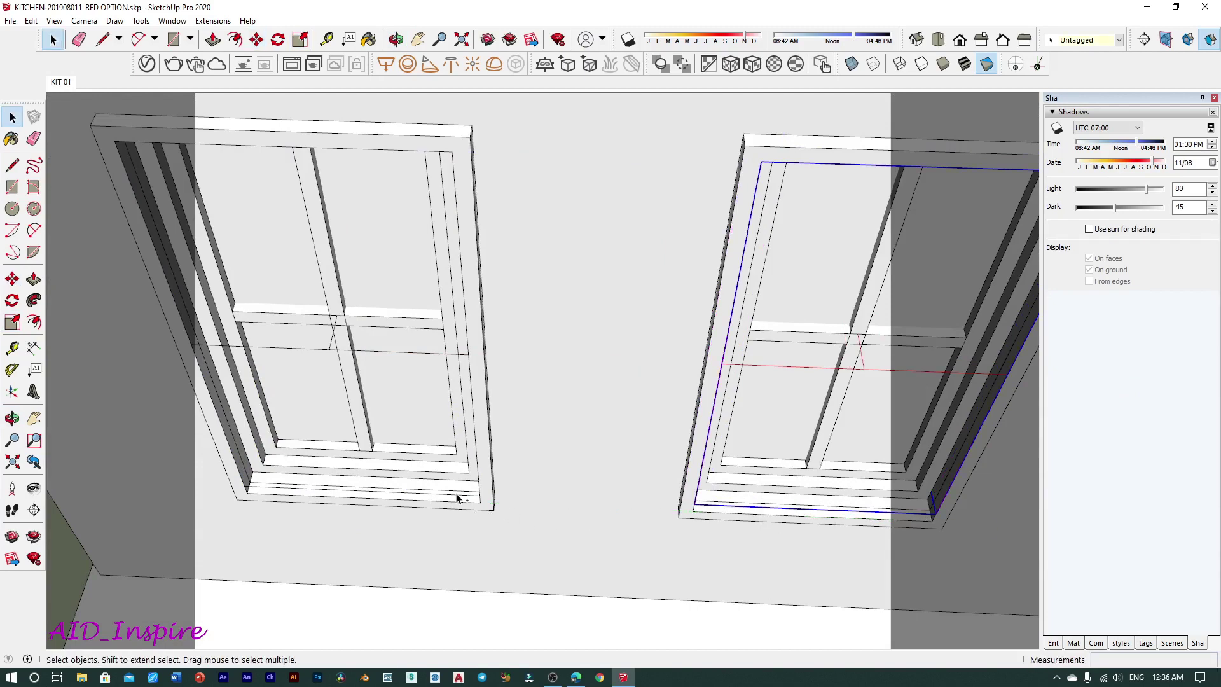
Move both window lights 50 mm, then return to the KIT 01 scene.
shift+click(455, 500)
mouse_move(593, 505)
middle_down()
mouse_move(430, 564)
mouse_move(444, 562)
middle_up()
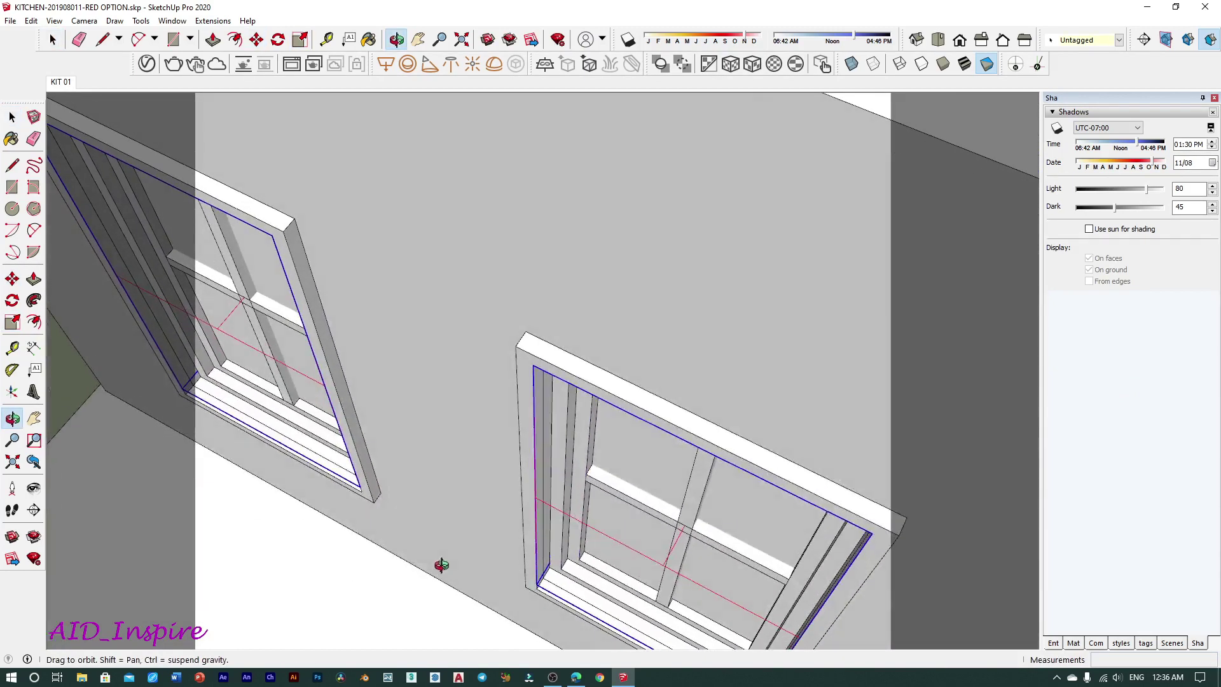
key(m)
click(383, 586)
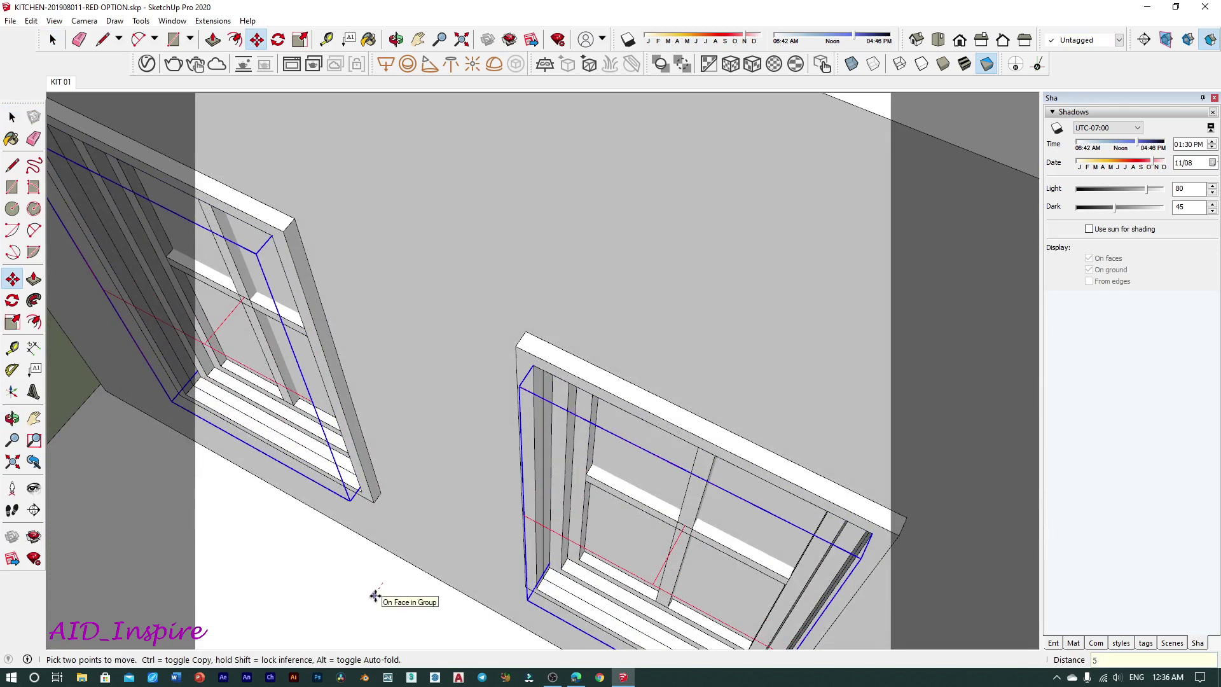
text(0)
key(Return)
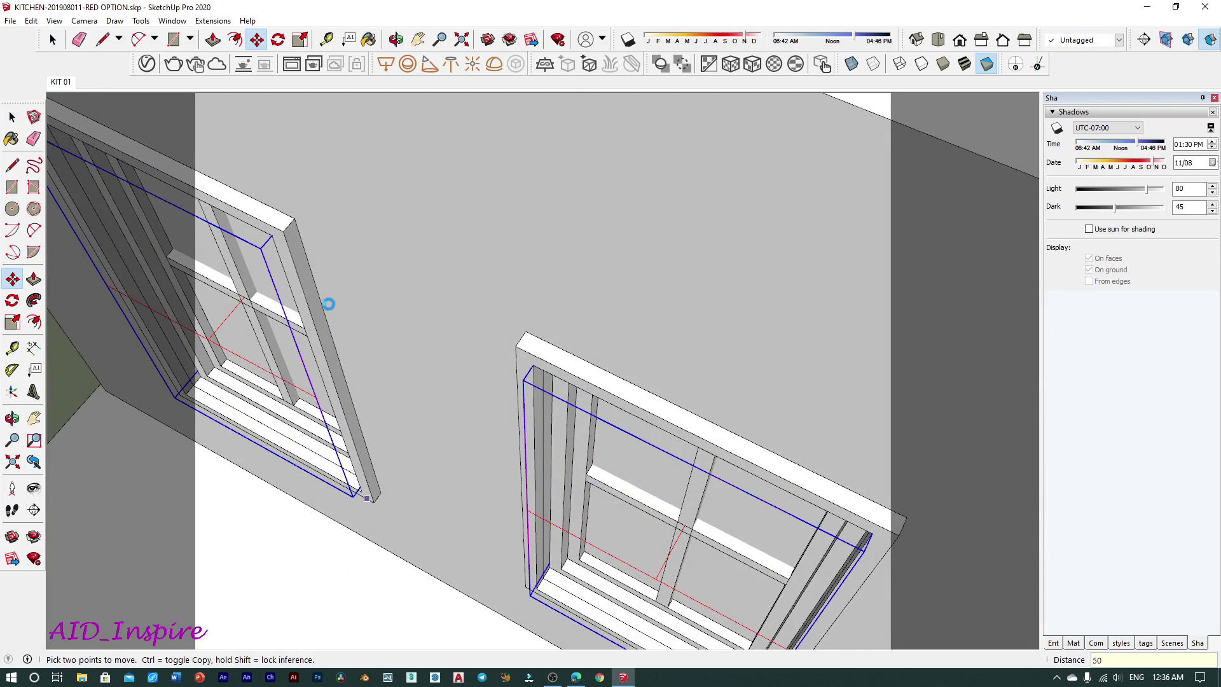
click(14, 117)
click(60, 82)
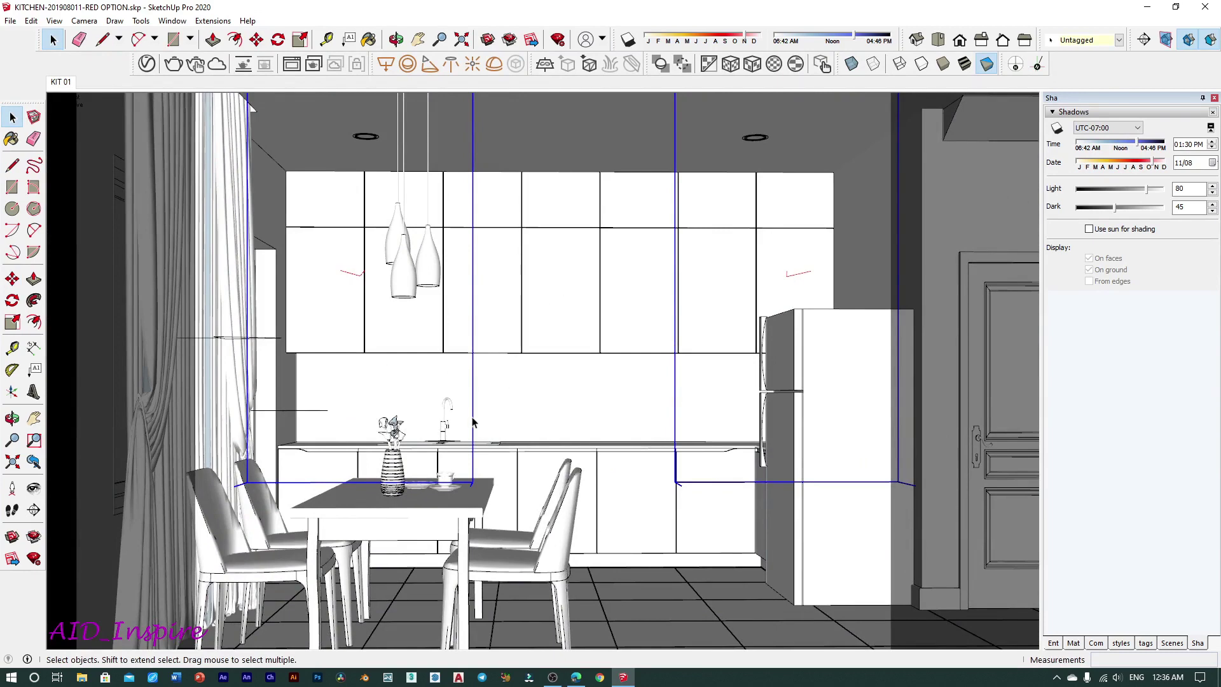
Rename the window's Rectangle Light to 'Sky Light' in the V-Ray Asset Editor.
click(272, 160)
click(147, 64)
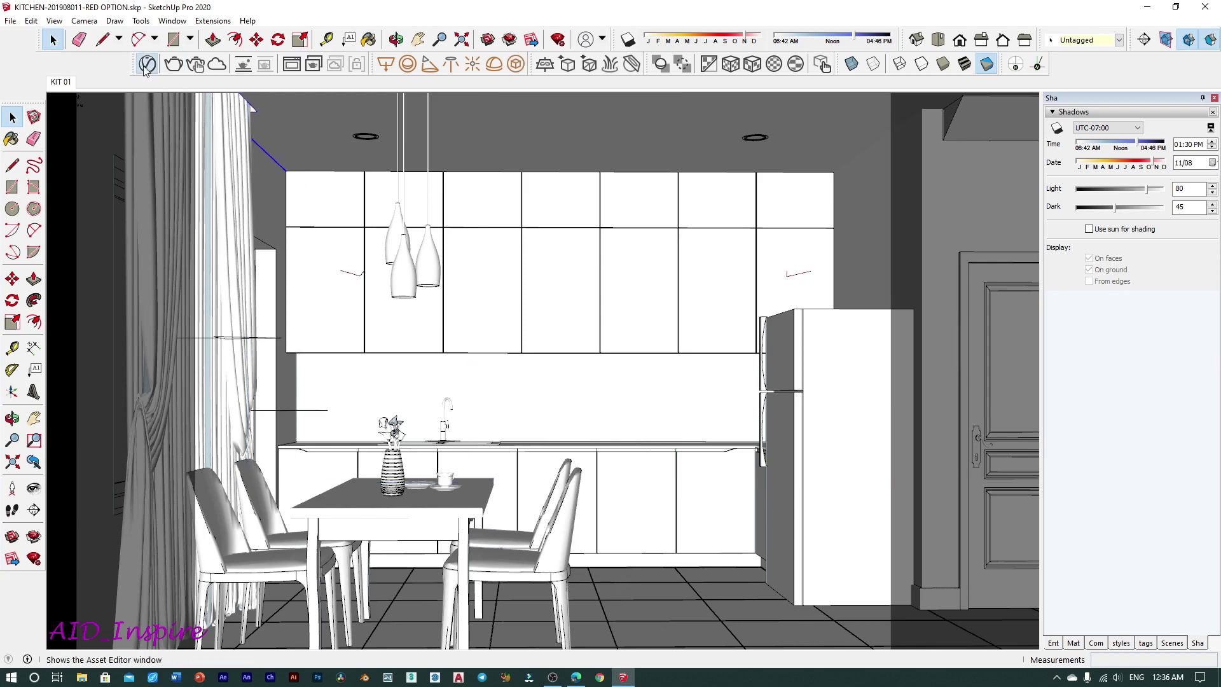
drag(777, 130, 637, 117)
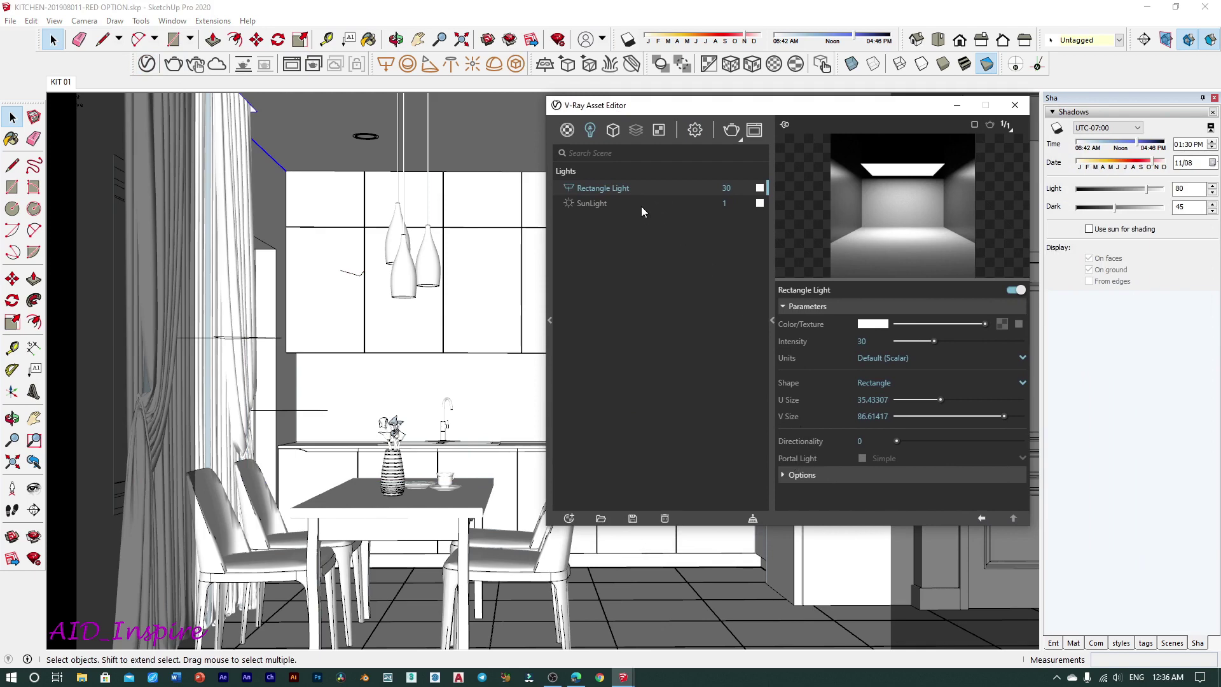
right_click(624, 189)
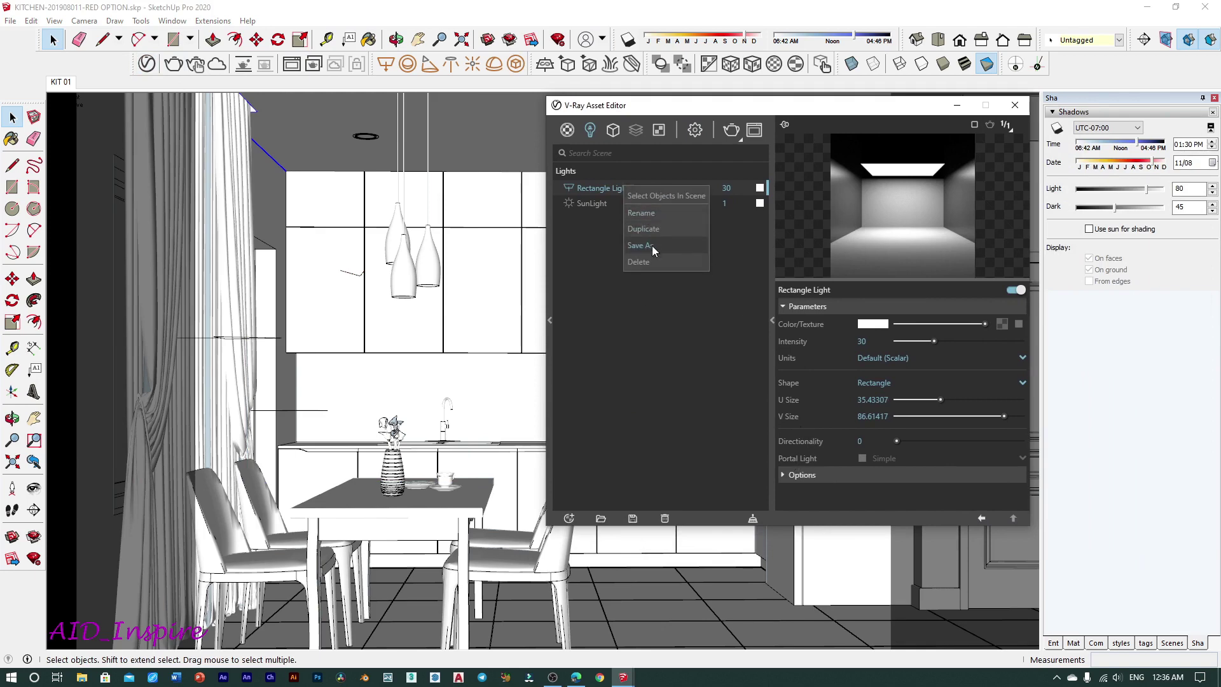
click(647, 216)
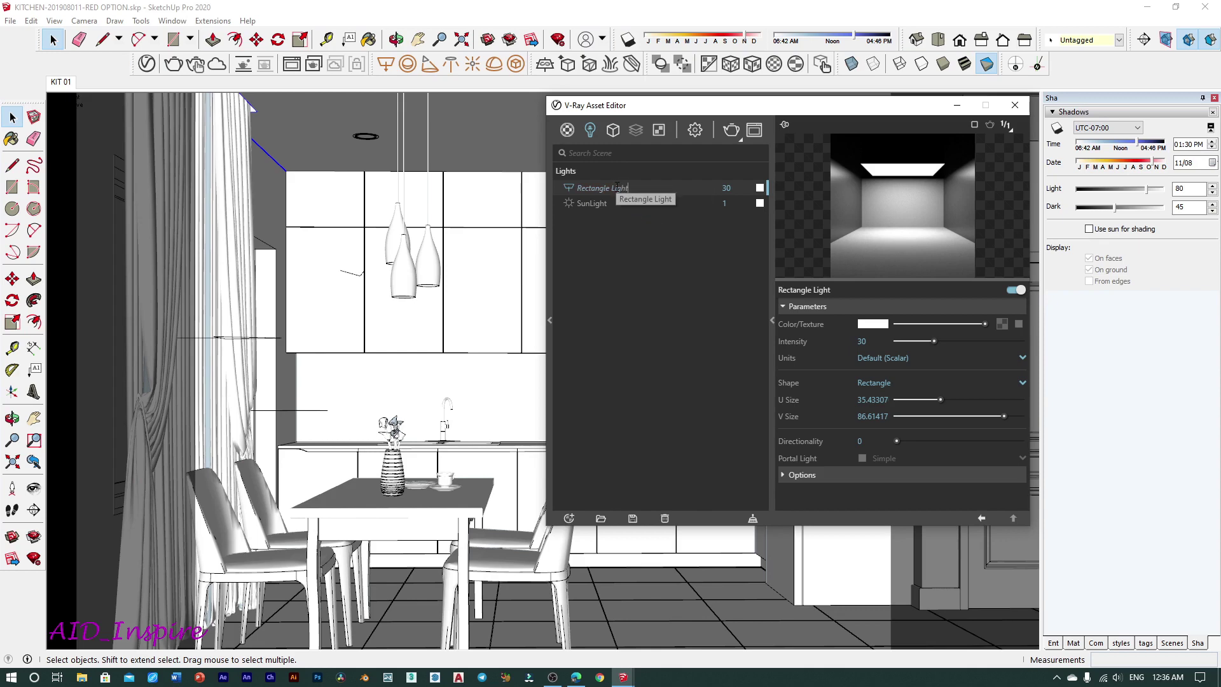
drag(611, 188, 570, 192)
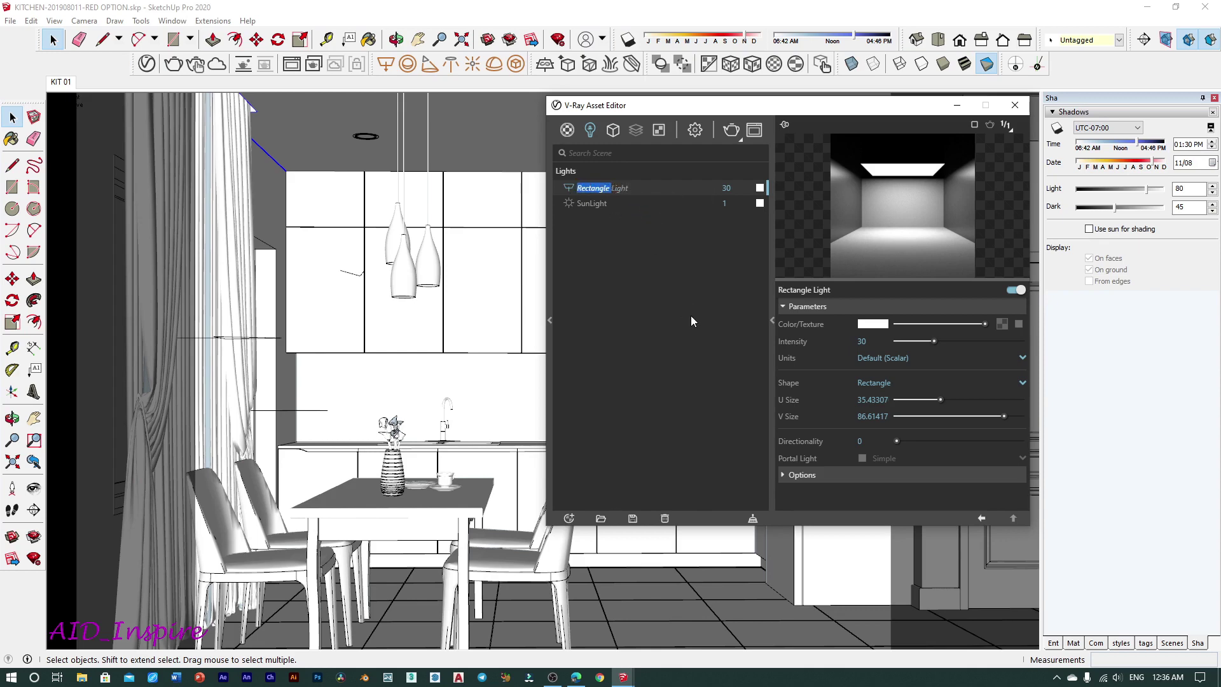
text(Sk)
text(y)
key(Return)
Make Sky Light a portal light and close the Asset Editor.
drag(667, 108, 513, 97)
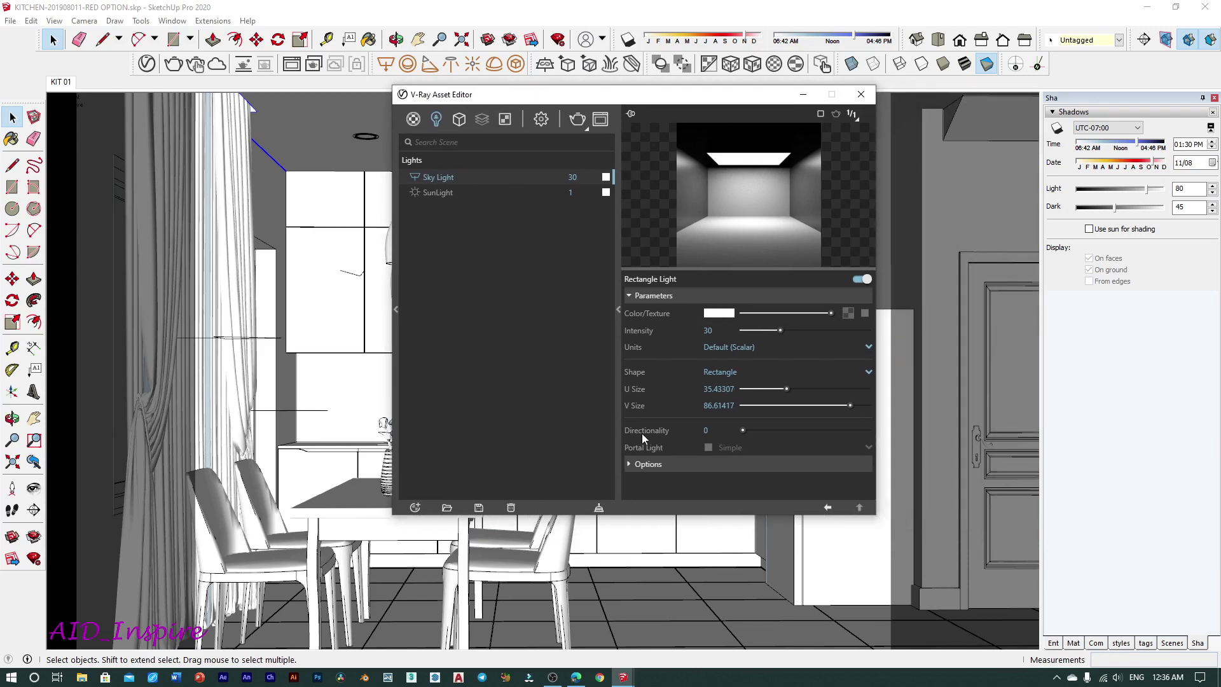
click(708, 448)
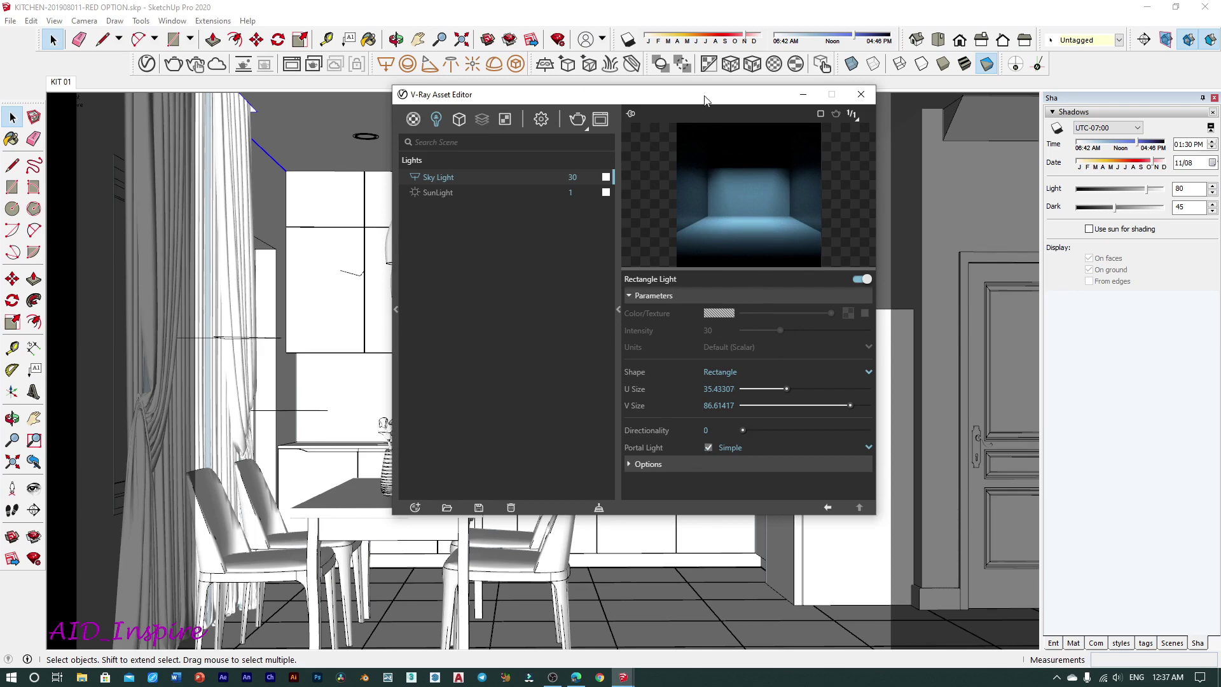
drag(705, 100, 632, 116)
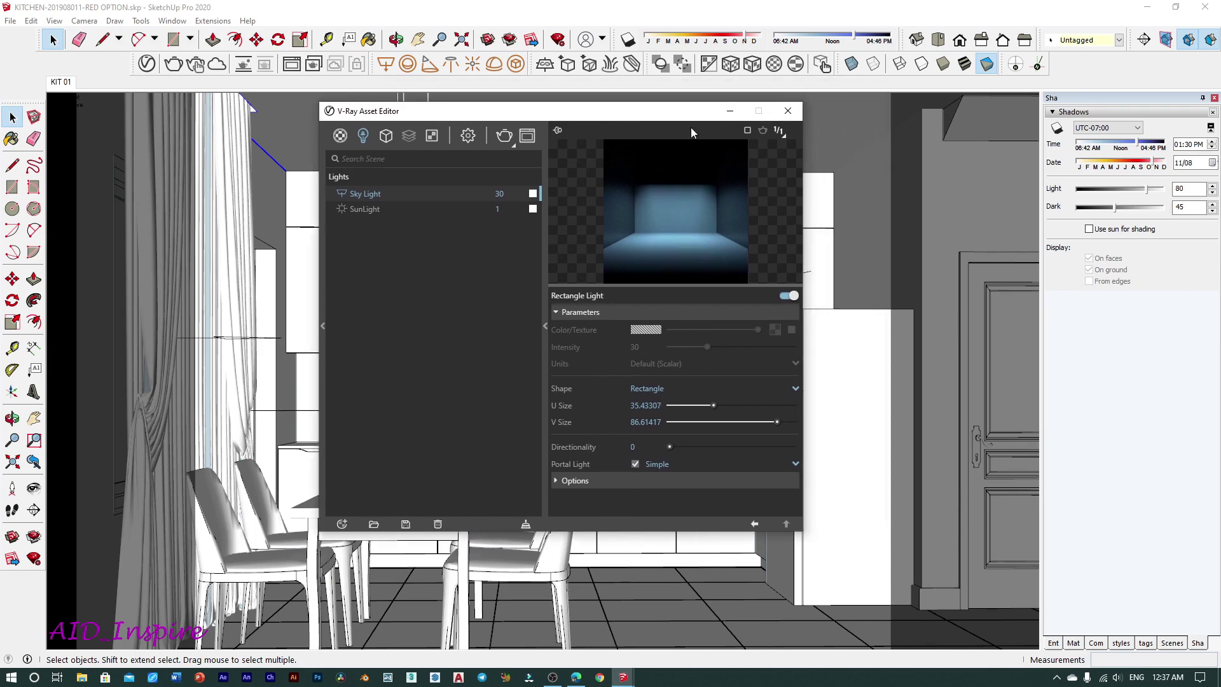
click(787, 112)
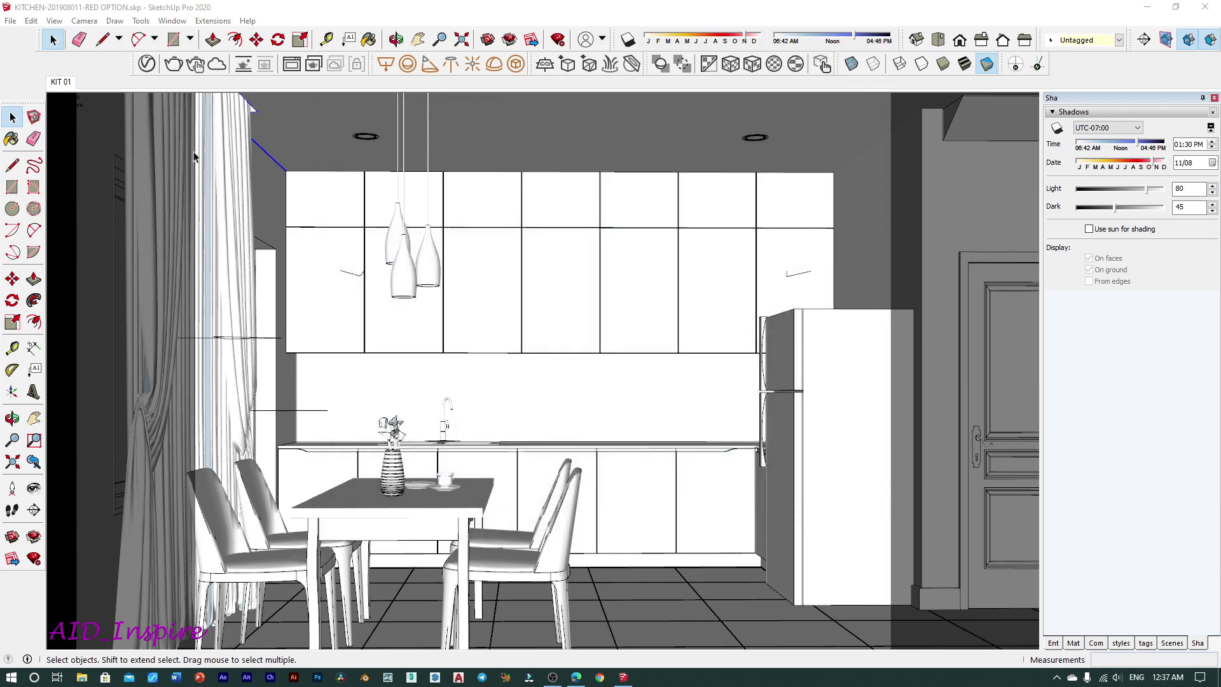
Render the kitchen with portal lights and save the result to the V-Ray render history.
click(173, 63)
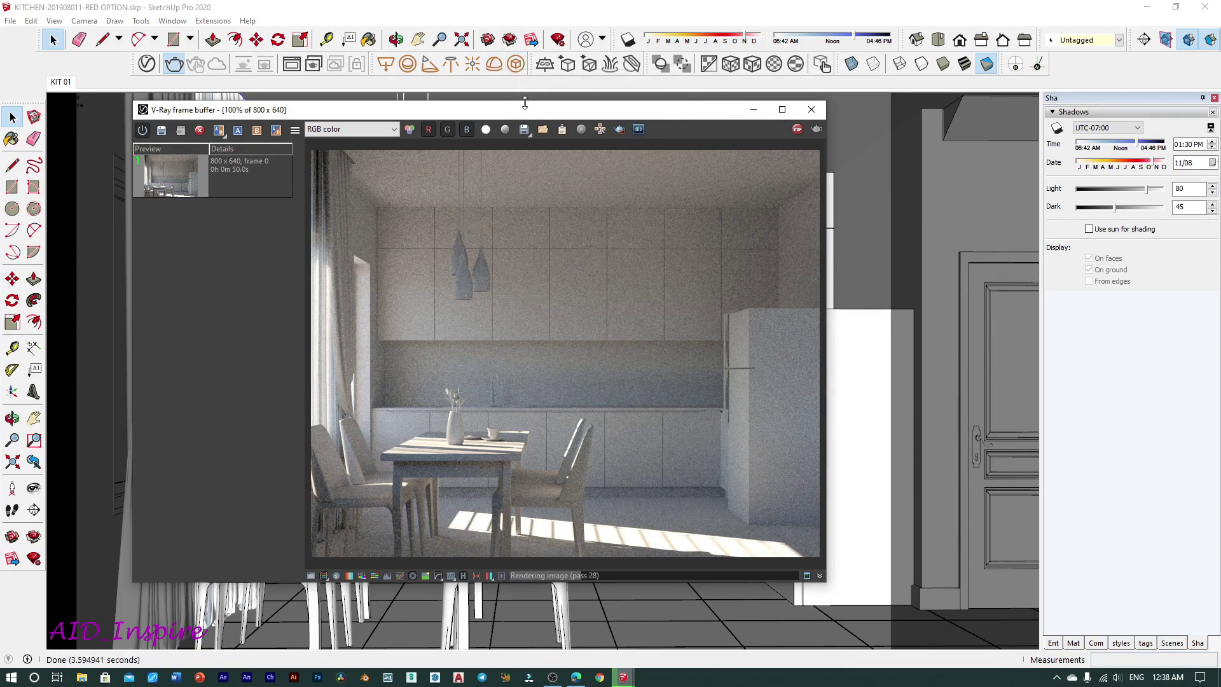
drag(524, 112, 517, 115)
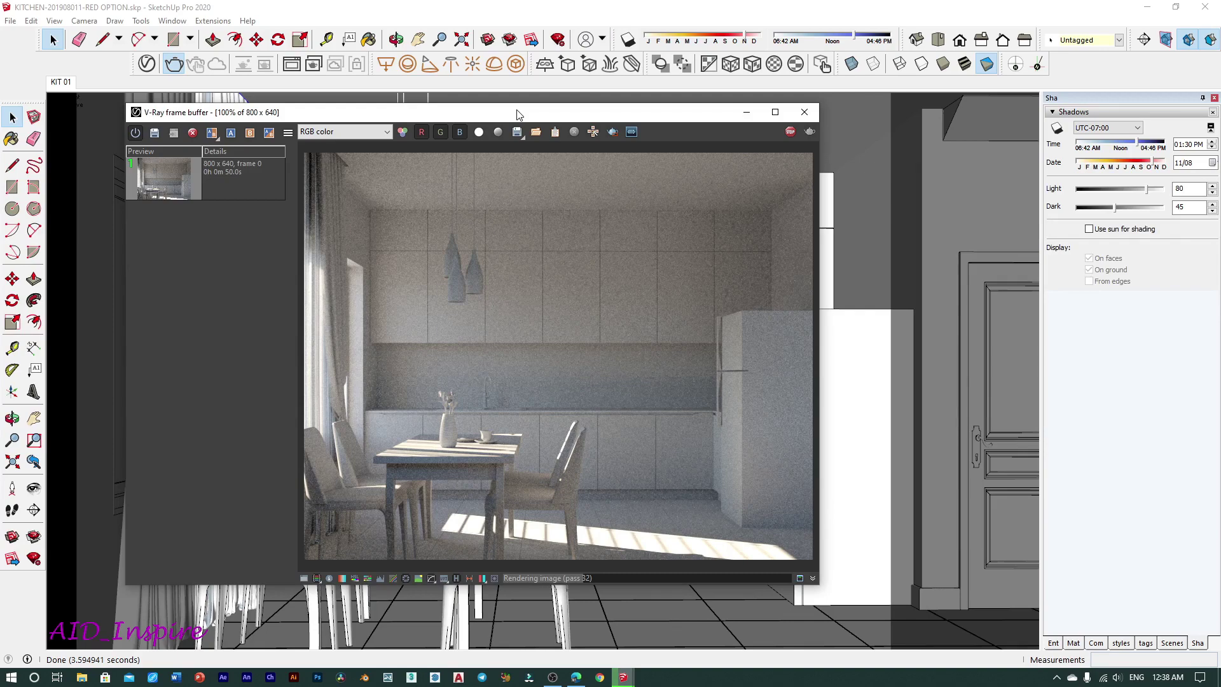
drag(517, 115, 545, 135)
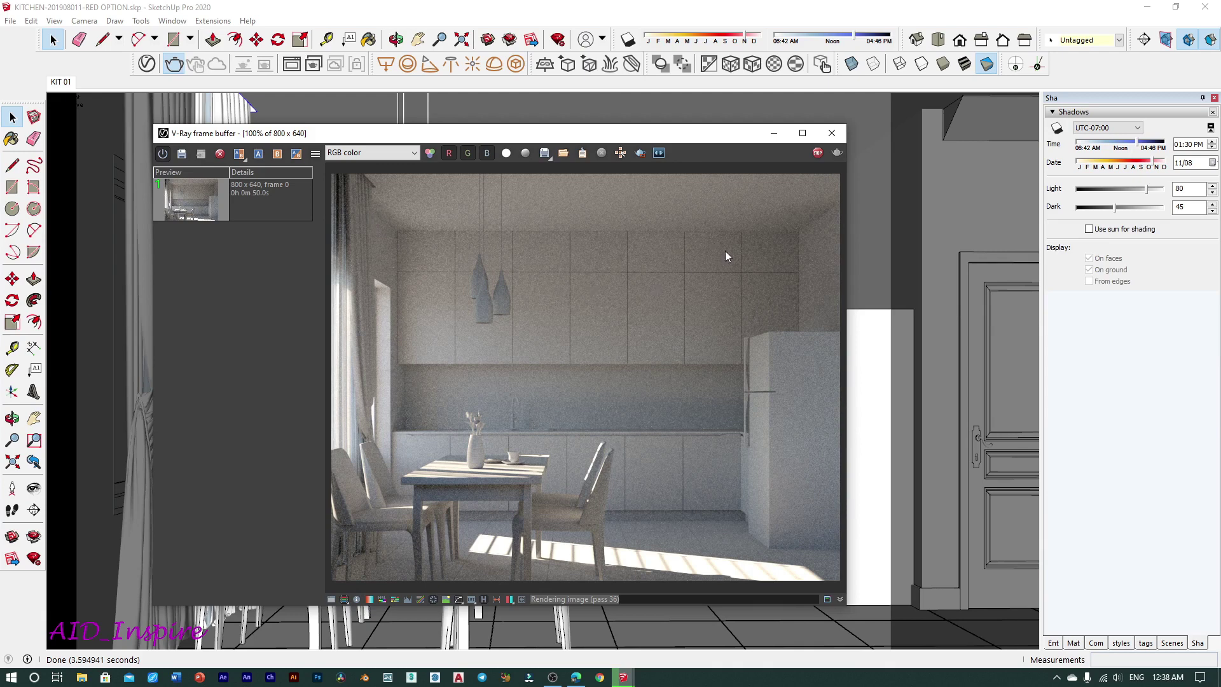
click(818, 153)
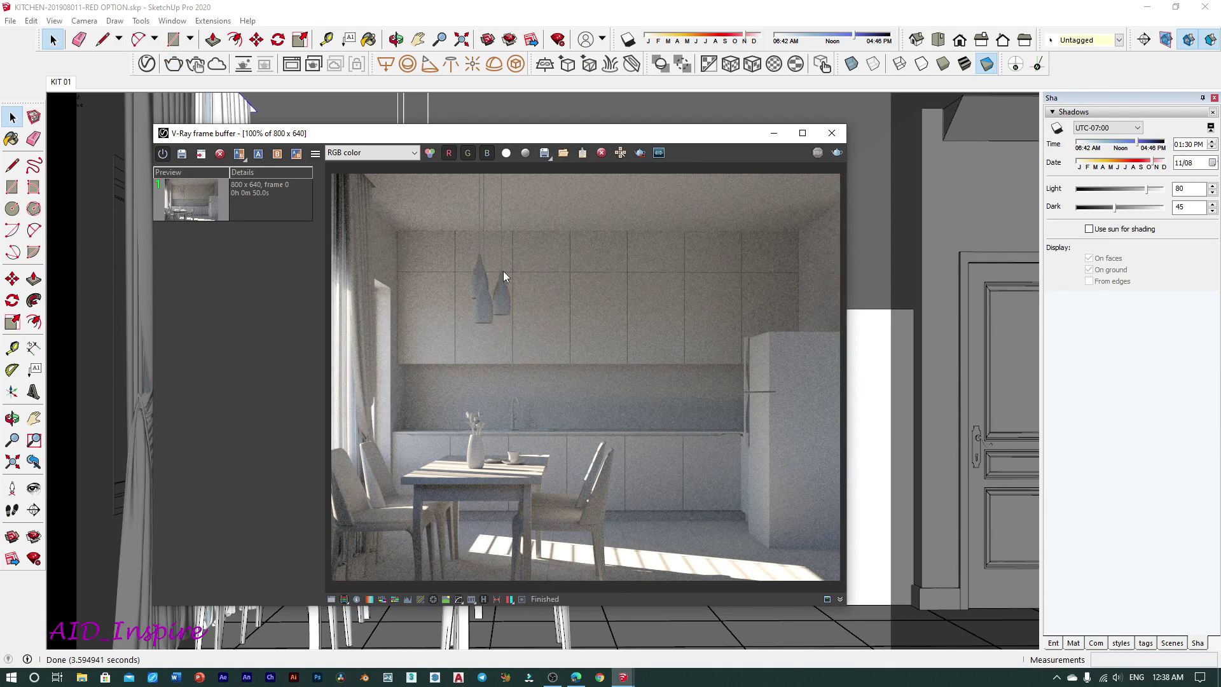
click(182, 153)
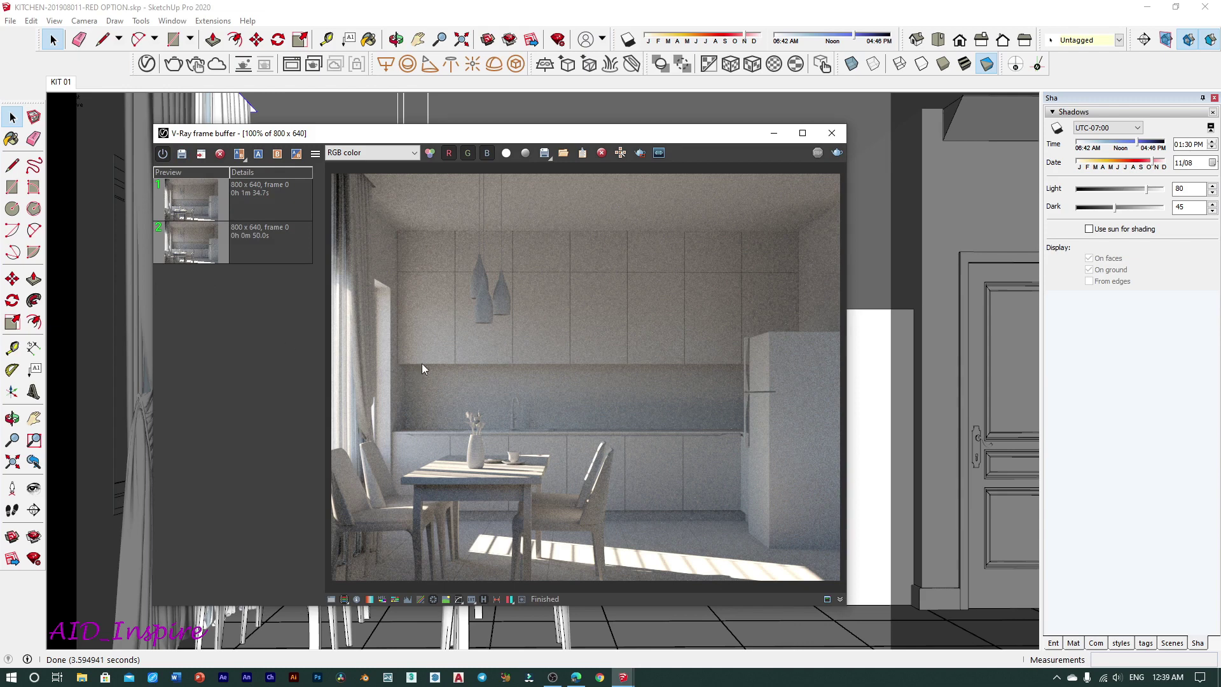
Add the comment 'with portal light' to the newer history render.
right_click(257, 201)
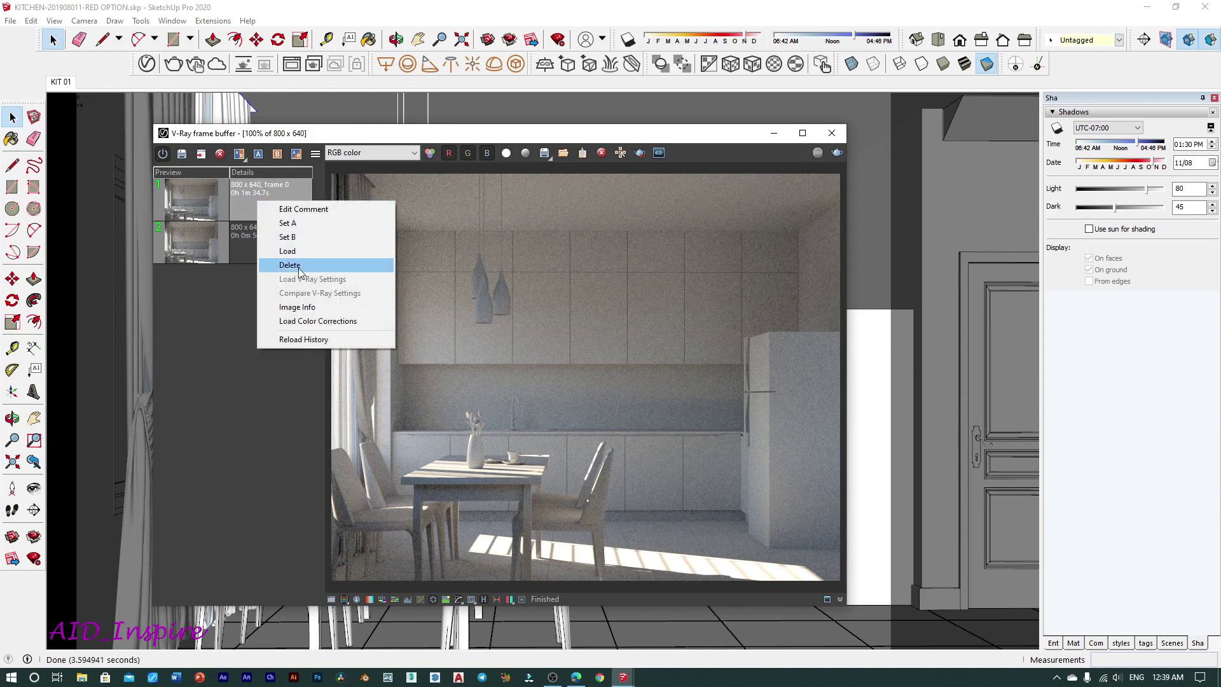
click(298, 209)
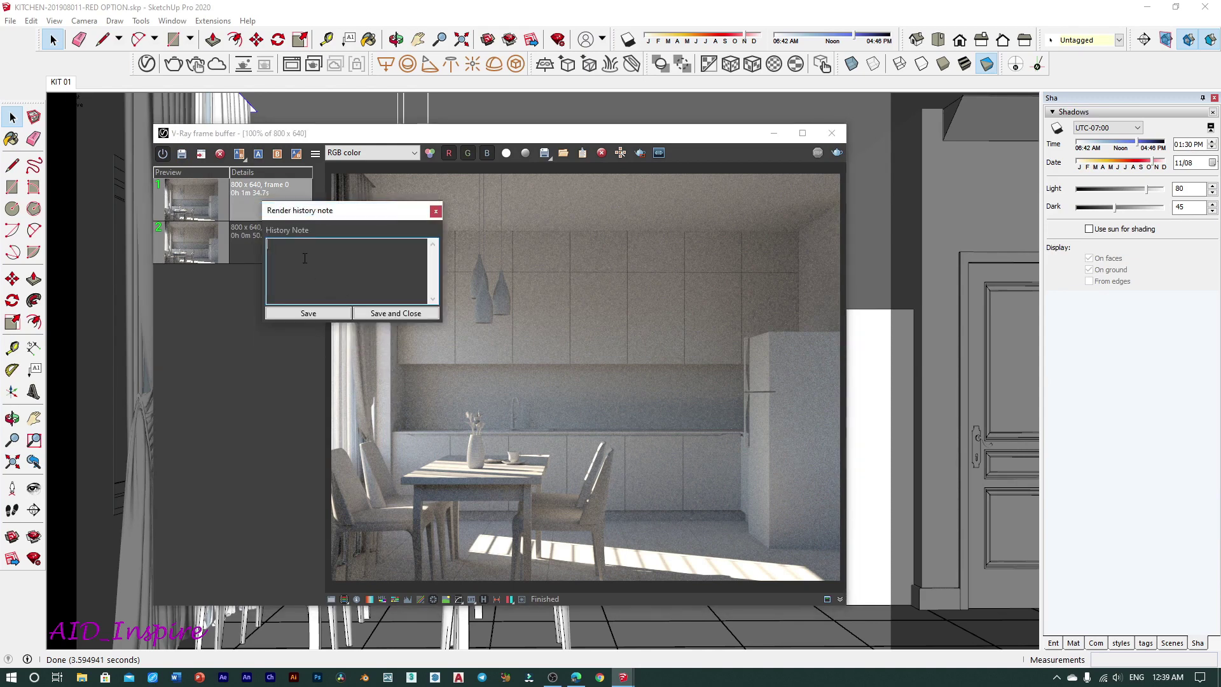
text(with)
text( por)
text(tal li)
text(ght)
click(308, 314)
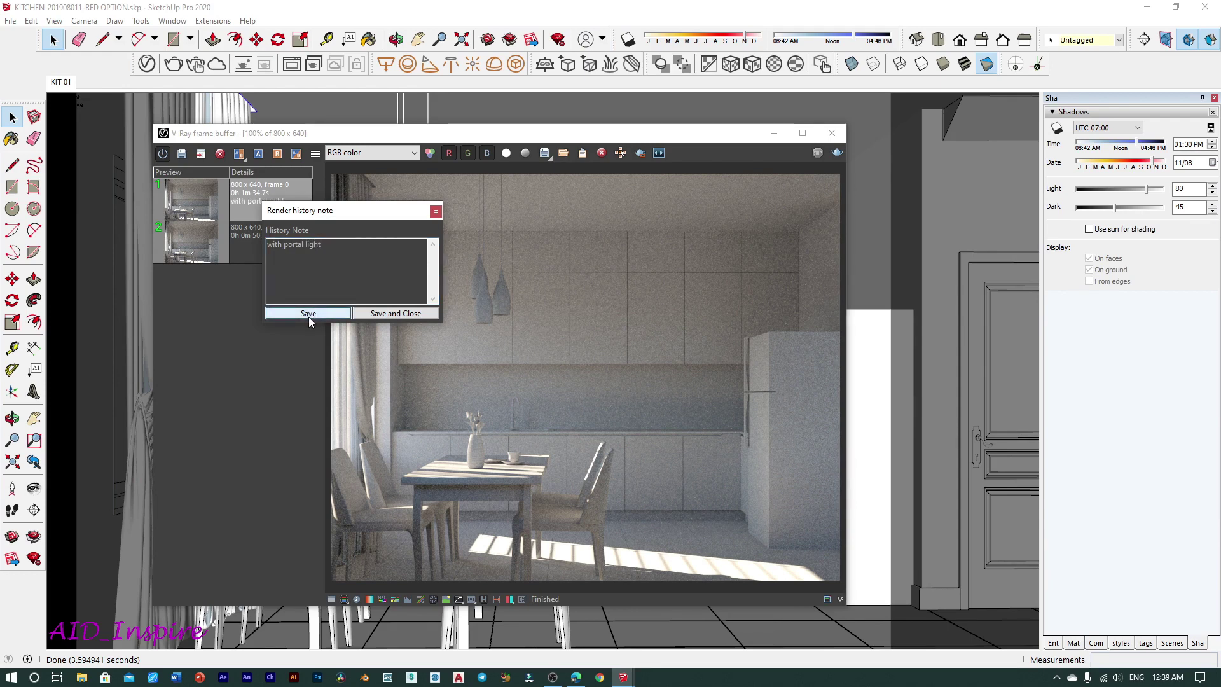
click(436, 211)
Add the comment 'no portal light' to the older history render.
right_click(242, 242)
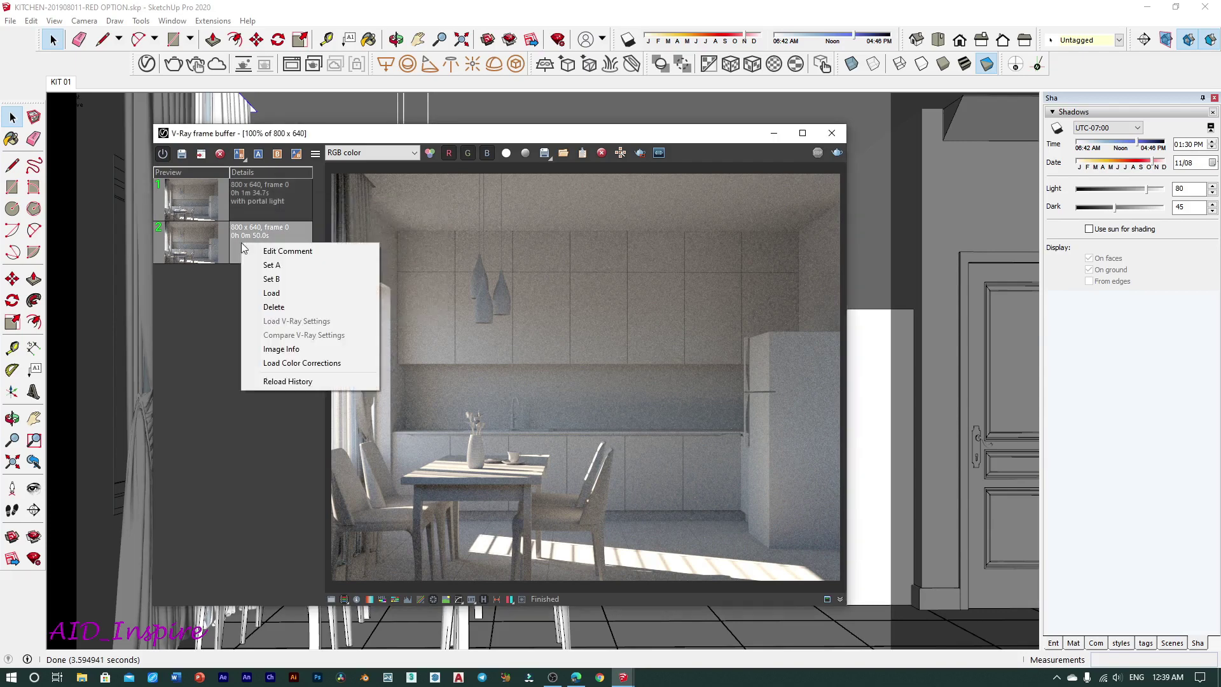
click(288, 250)
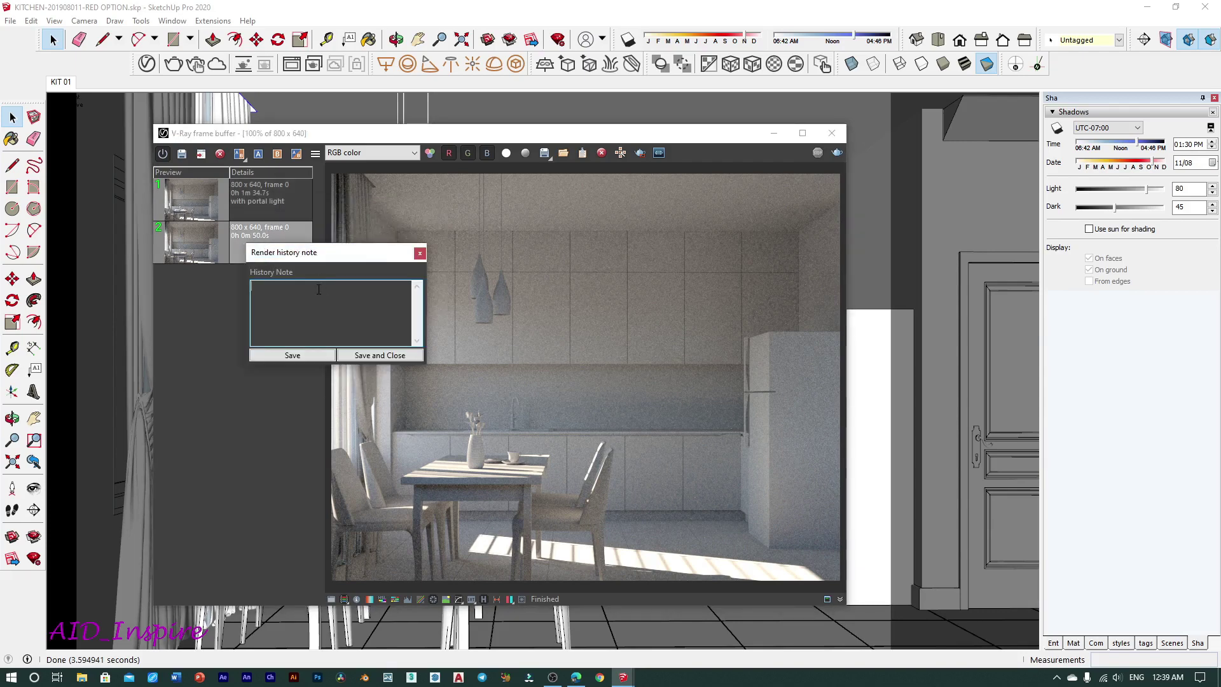
text(with)
key(BackSpace)
key(BackSpace)
key(BackSpace)
key(BackSpace)
key(BackSpace)
text(no )
text(portak)
key(BackSpace)
text(ght)
click(323, 356)
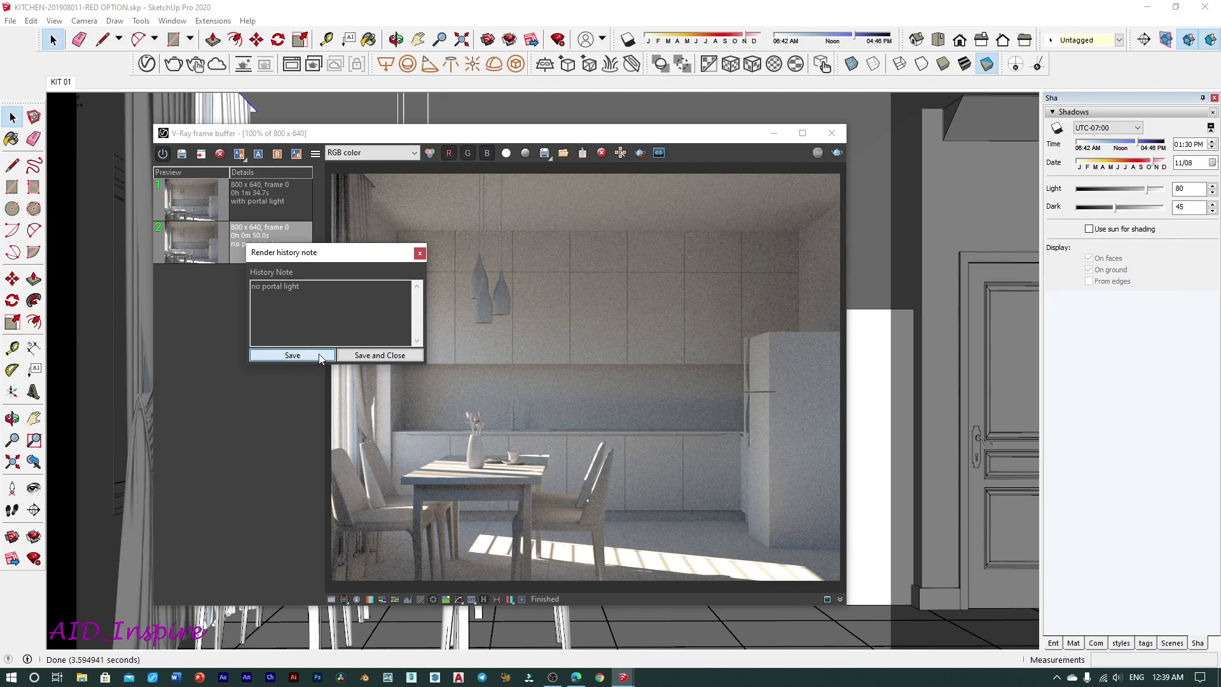
click(419, 254)
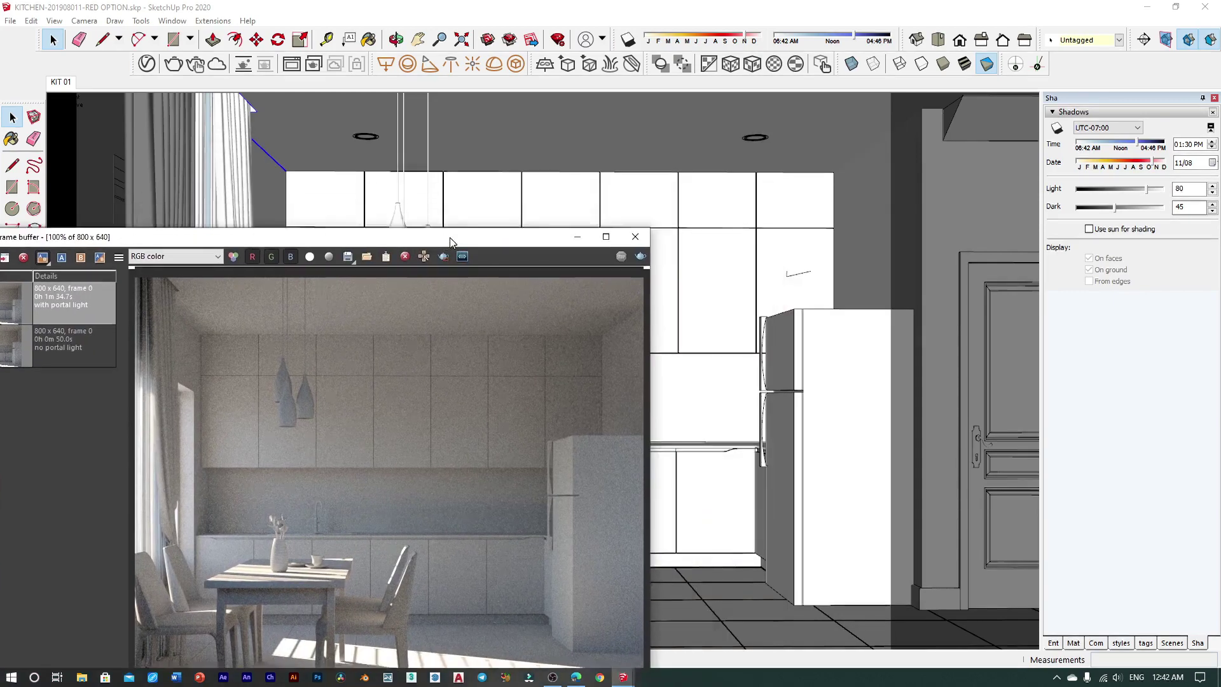
Raise the V-Ray SunLight's Size Multiplier from 1 to 20.
drag(723, 152, 624, 155)
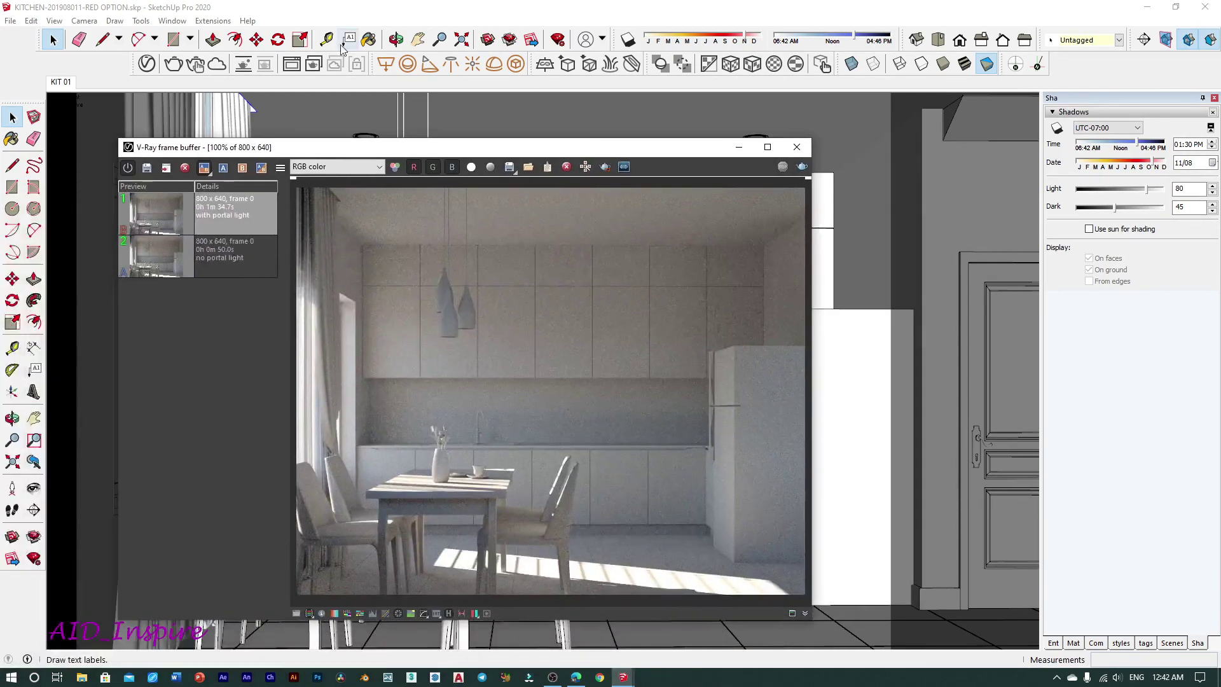
click(147, 63)
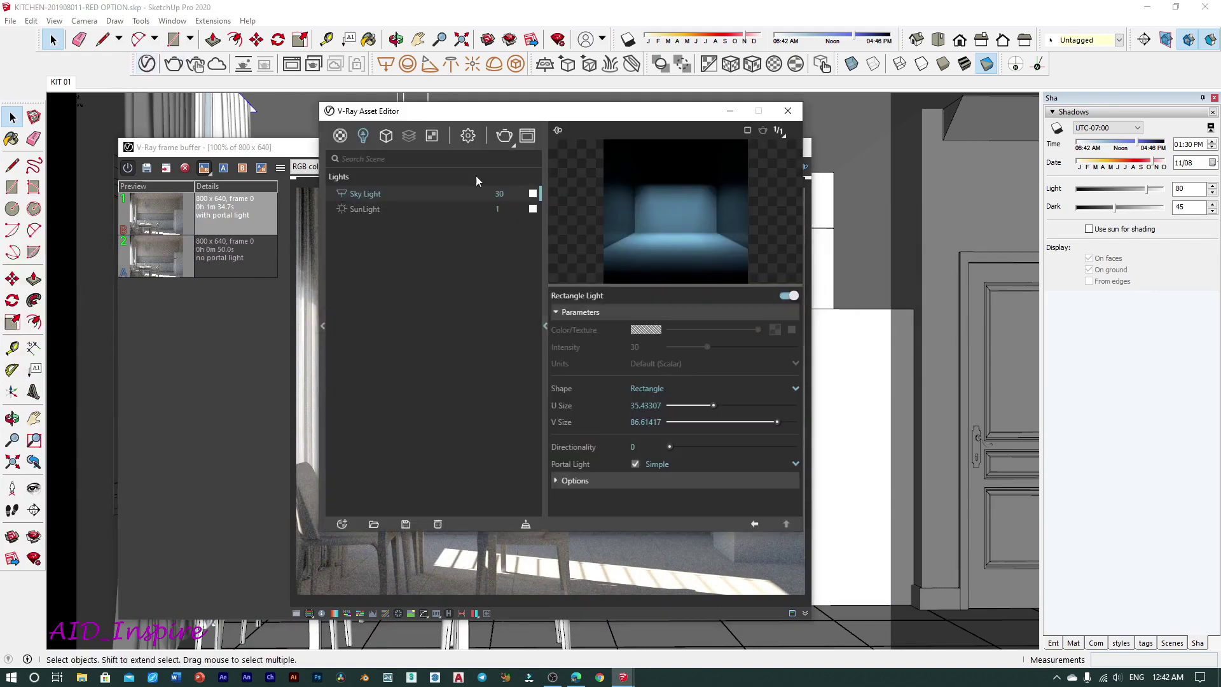
click(361, 210)
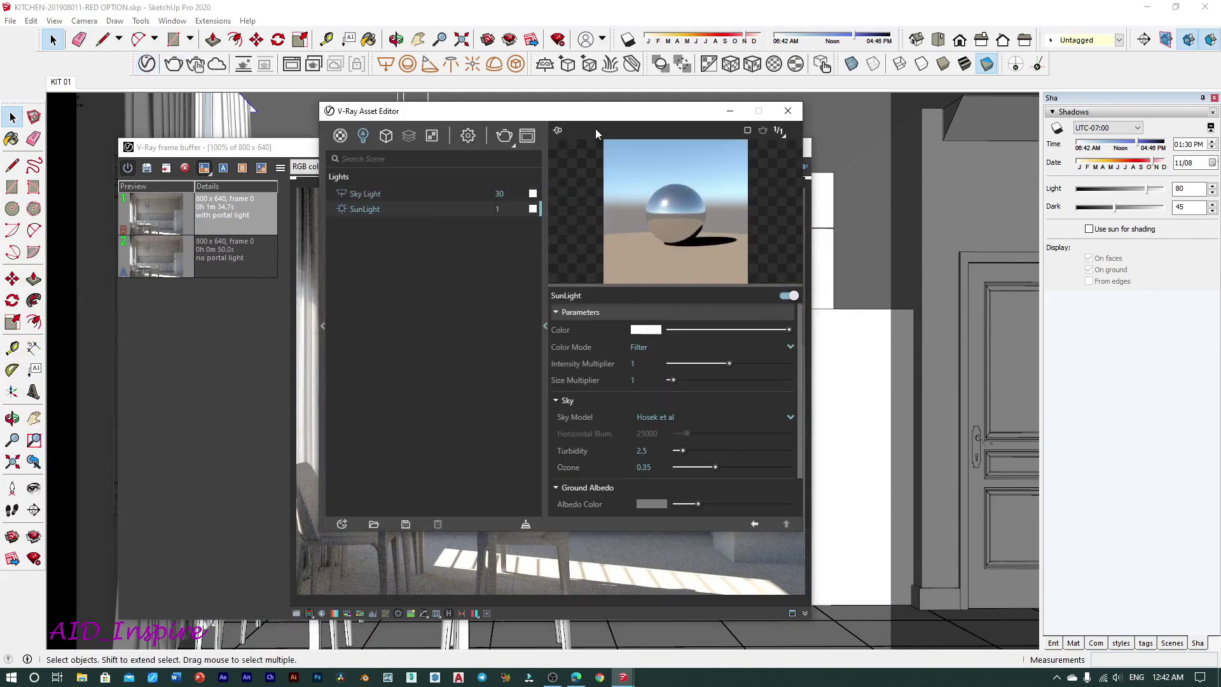
drag(597, 112, 973, 106)
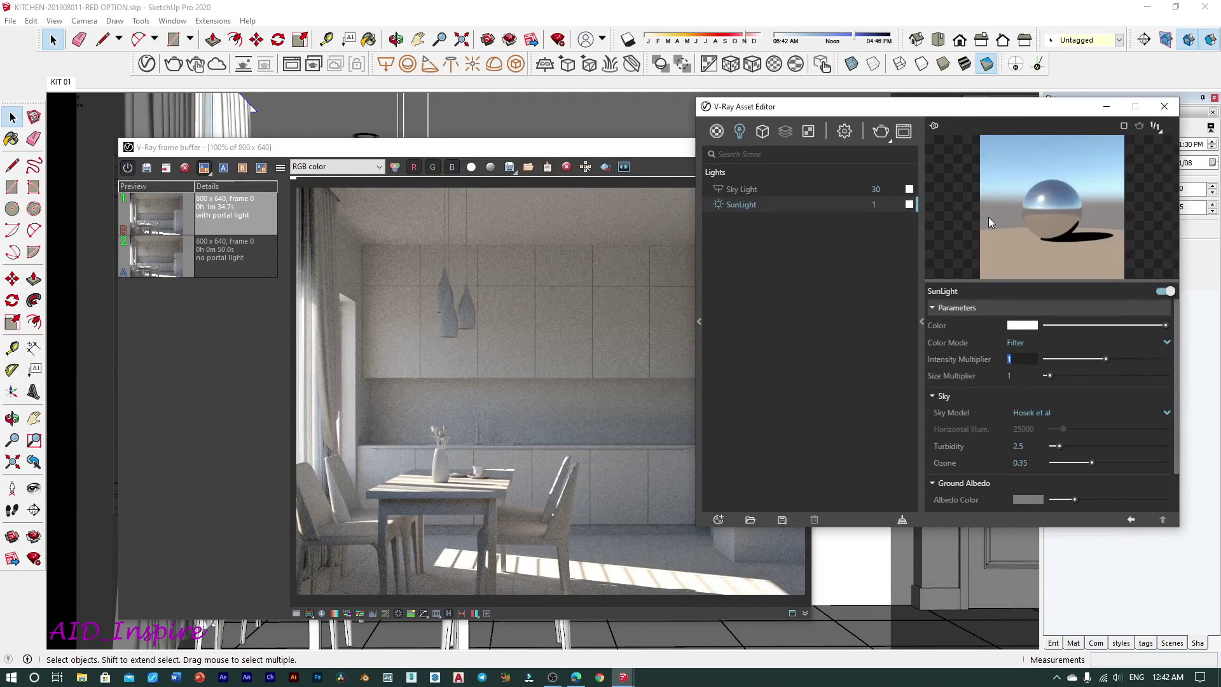
drag(970, 108, 589, 123)
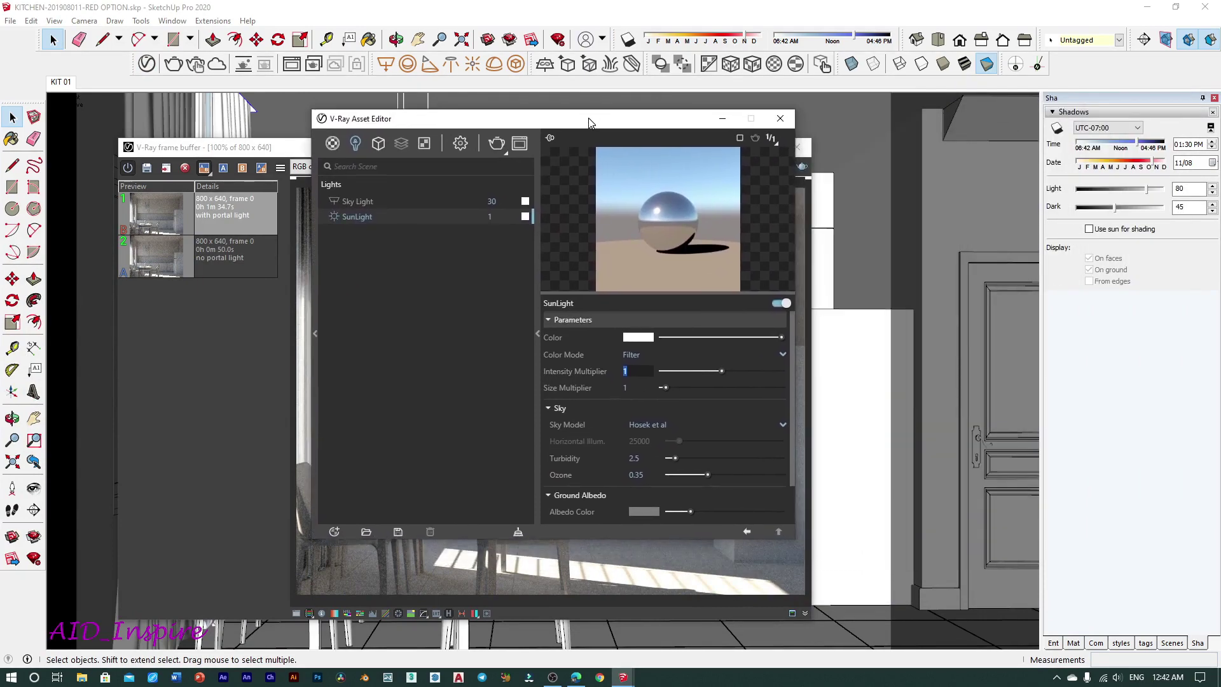
click(635, 387)
drag(558, 125, 857, 104)
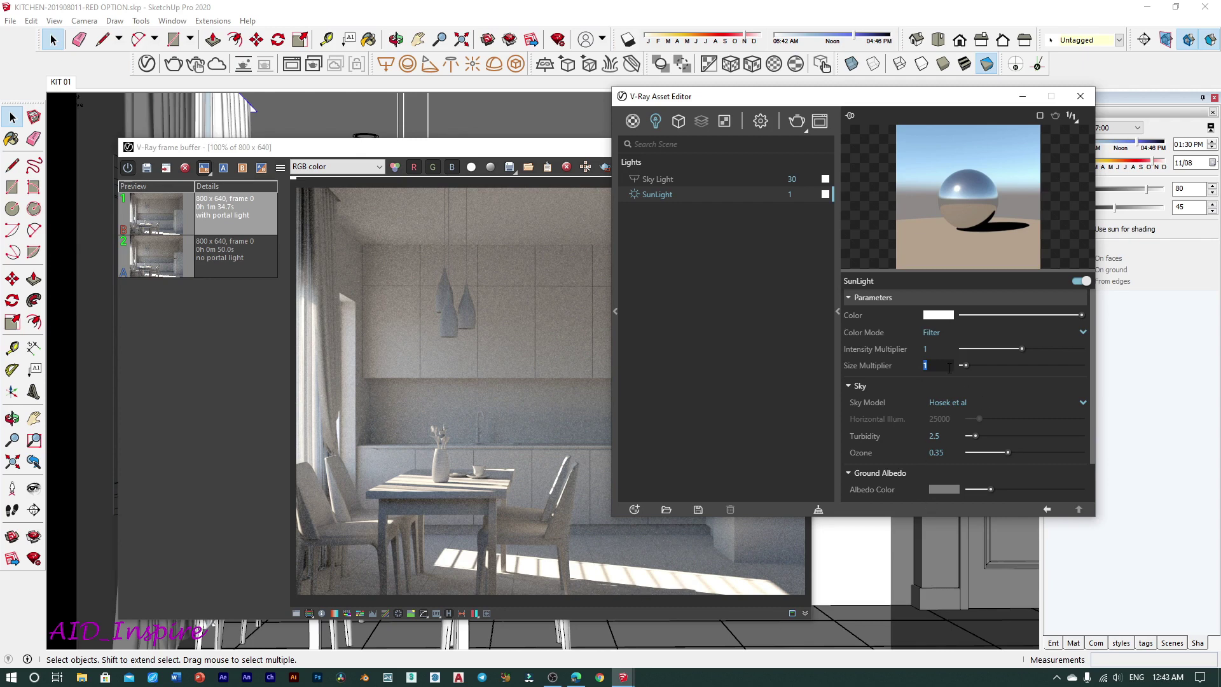
text(230)
key(Return)
click(487, 155)
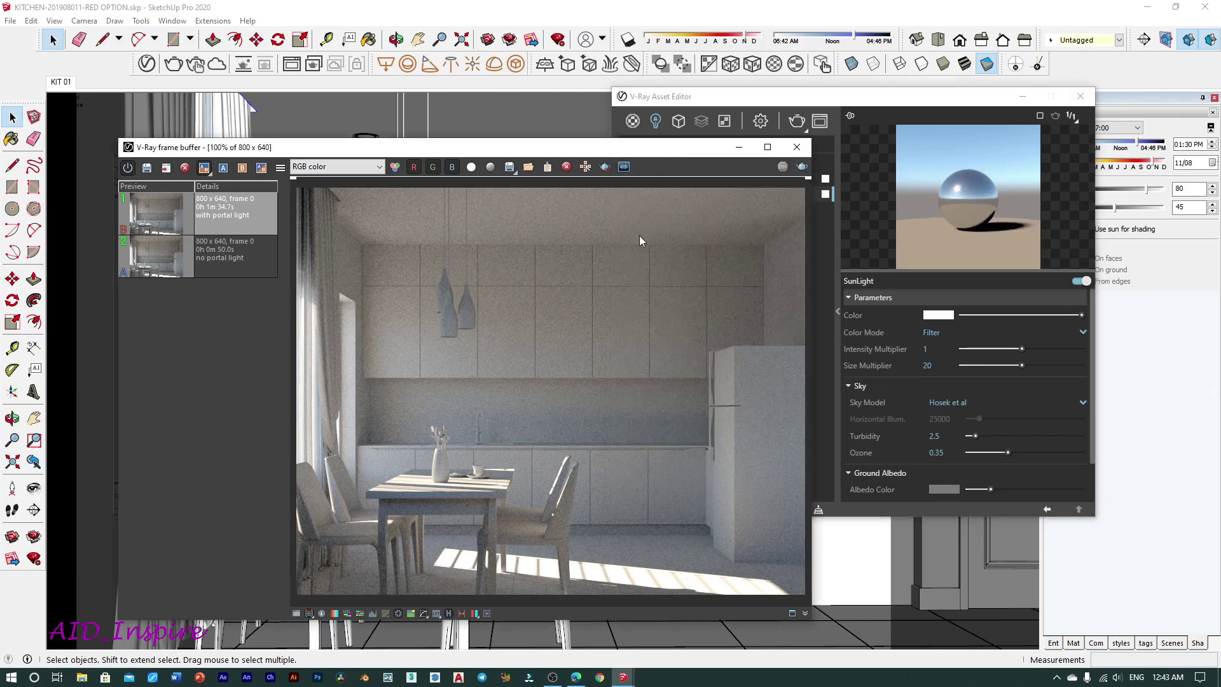
Run a new progressive kitchen render with the enlarged sun, reaching pass 24.
click(801, 167)
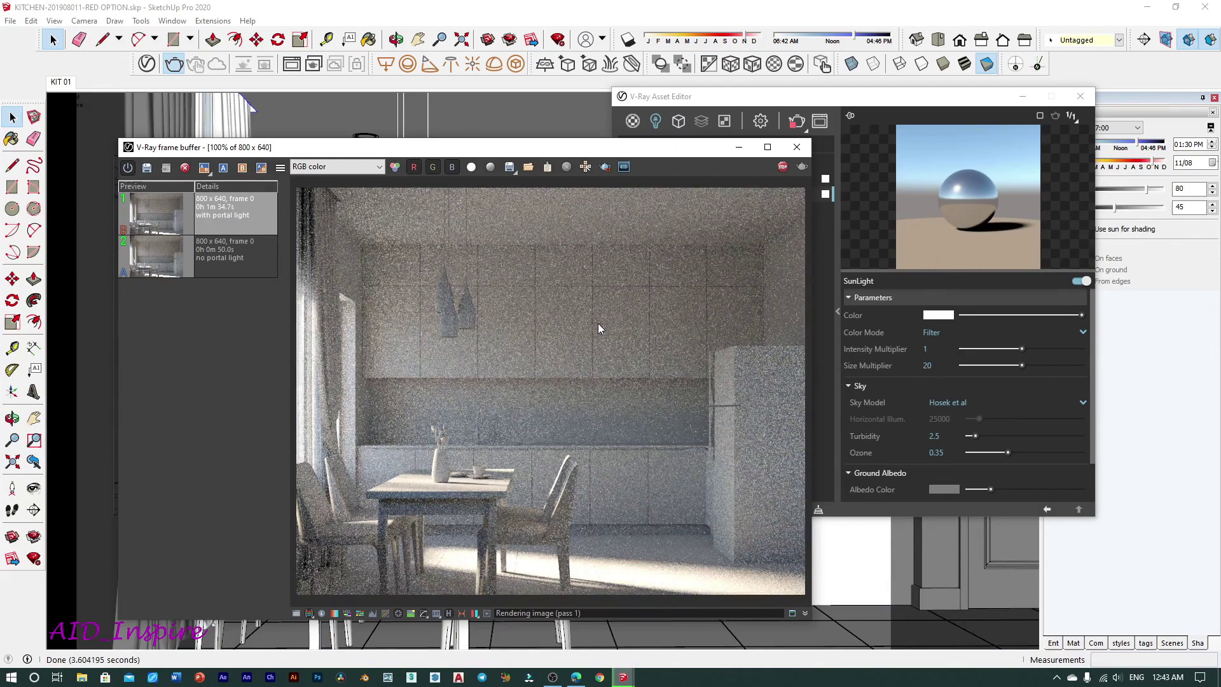
drag(547, 147, 463, 102)
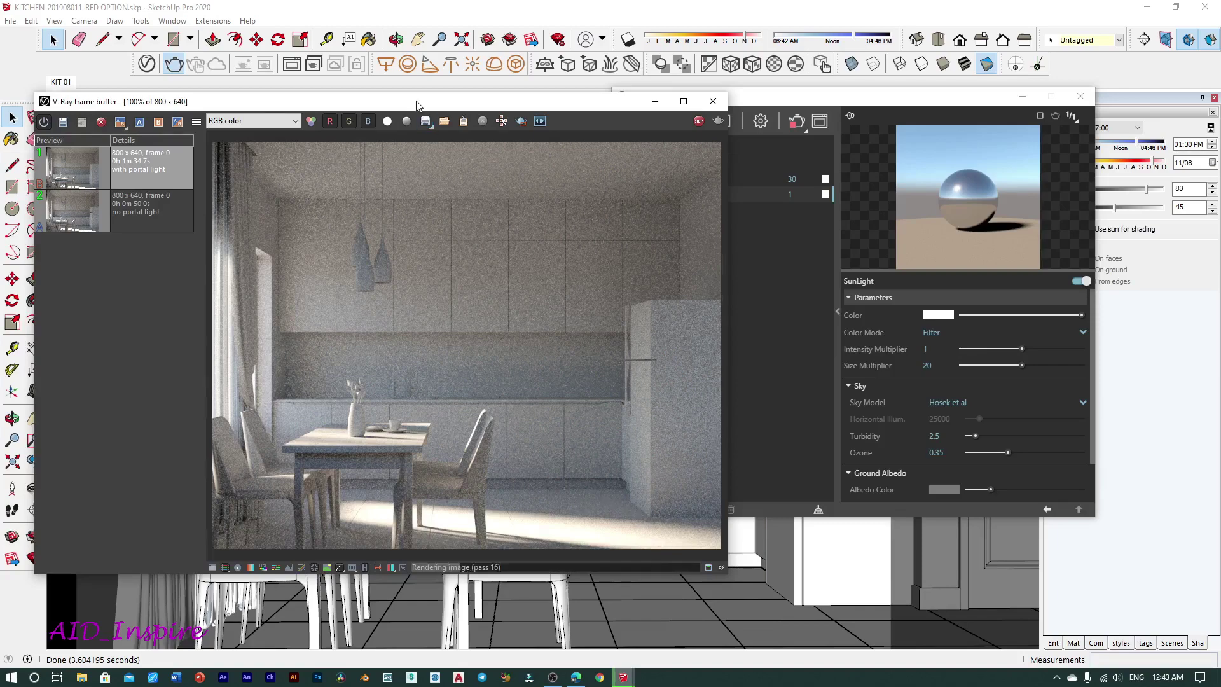
drag(416, 106, 475, 124)
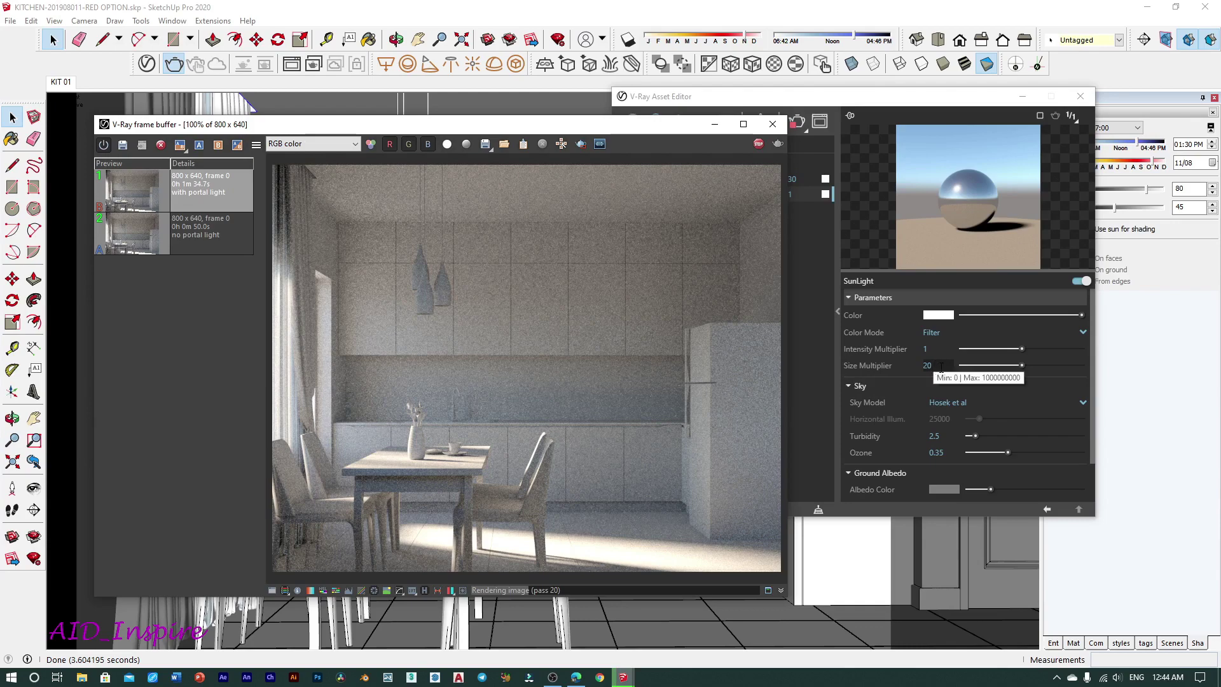
click(936, 369)
drag(509, 129, 475, 147)
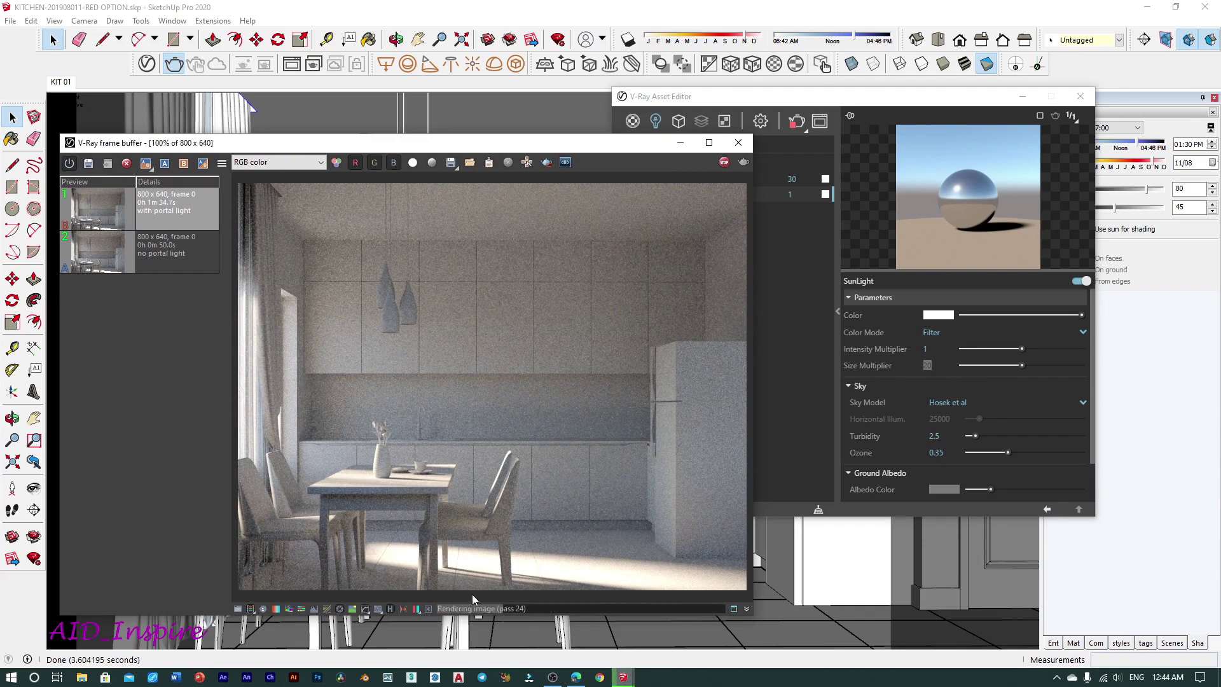
drag(492, 146, 490, 124)
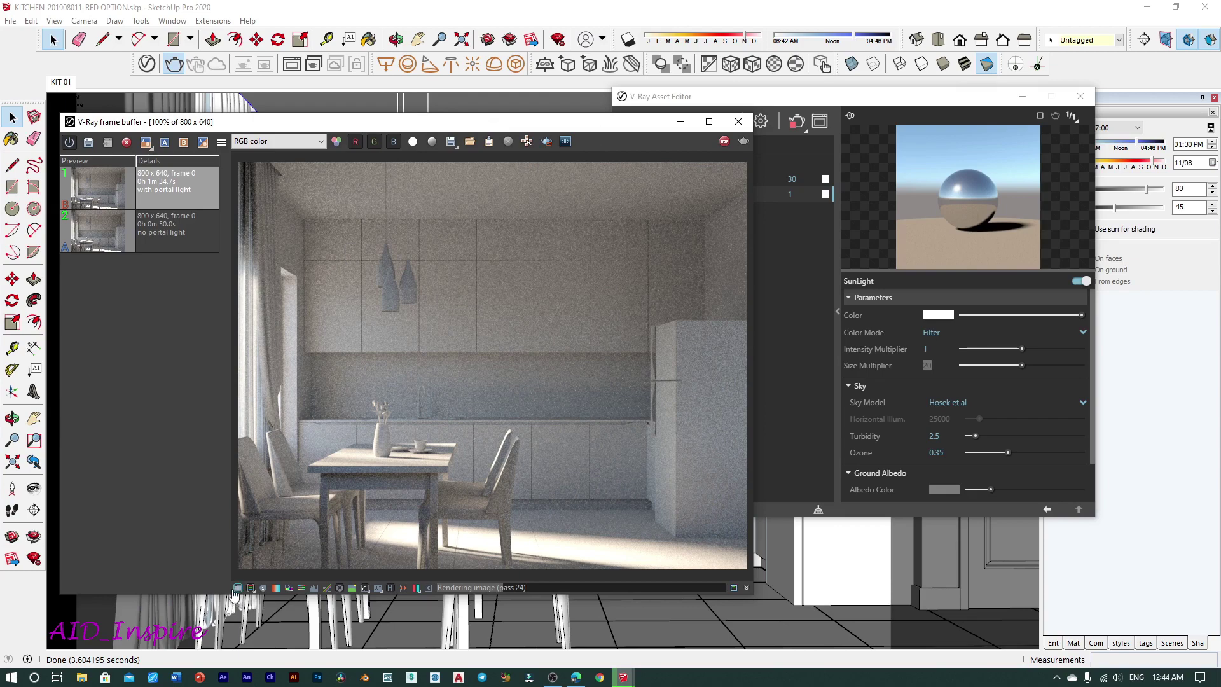
Apply exposure correction with Exposure 1.39, Highlight Burn 0.34 and Contrast 0.14.
click(237, 588)
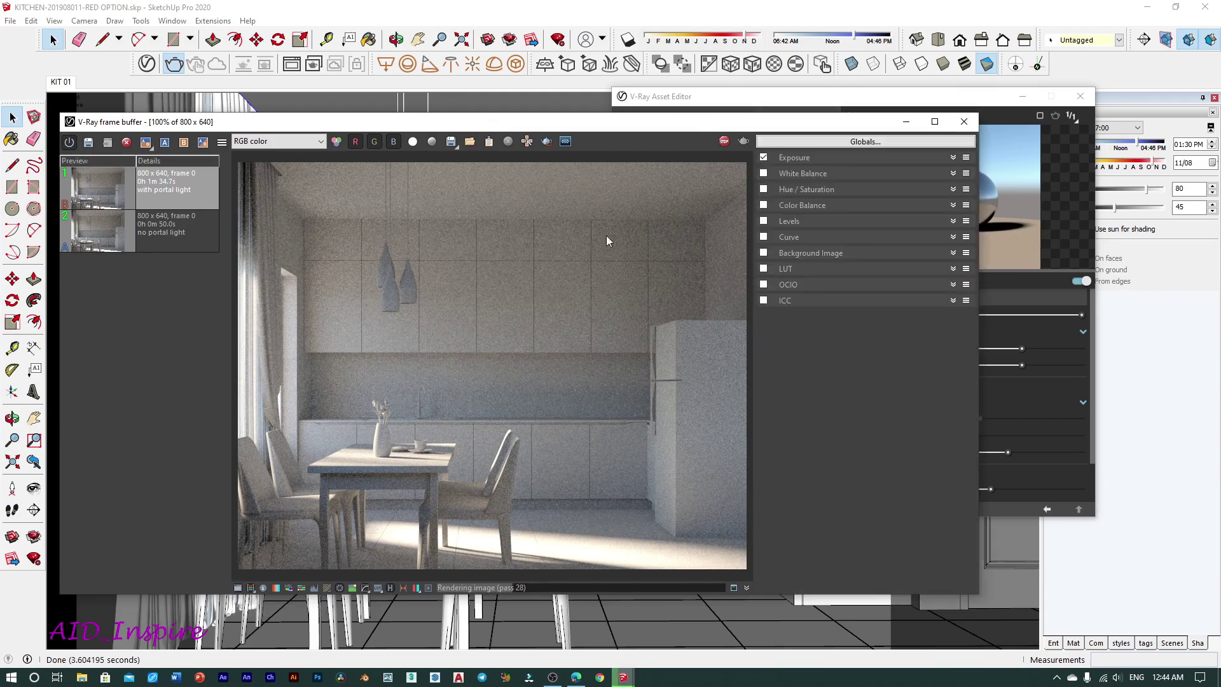
click(782, 160)
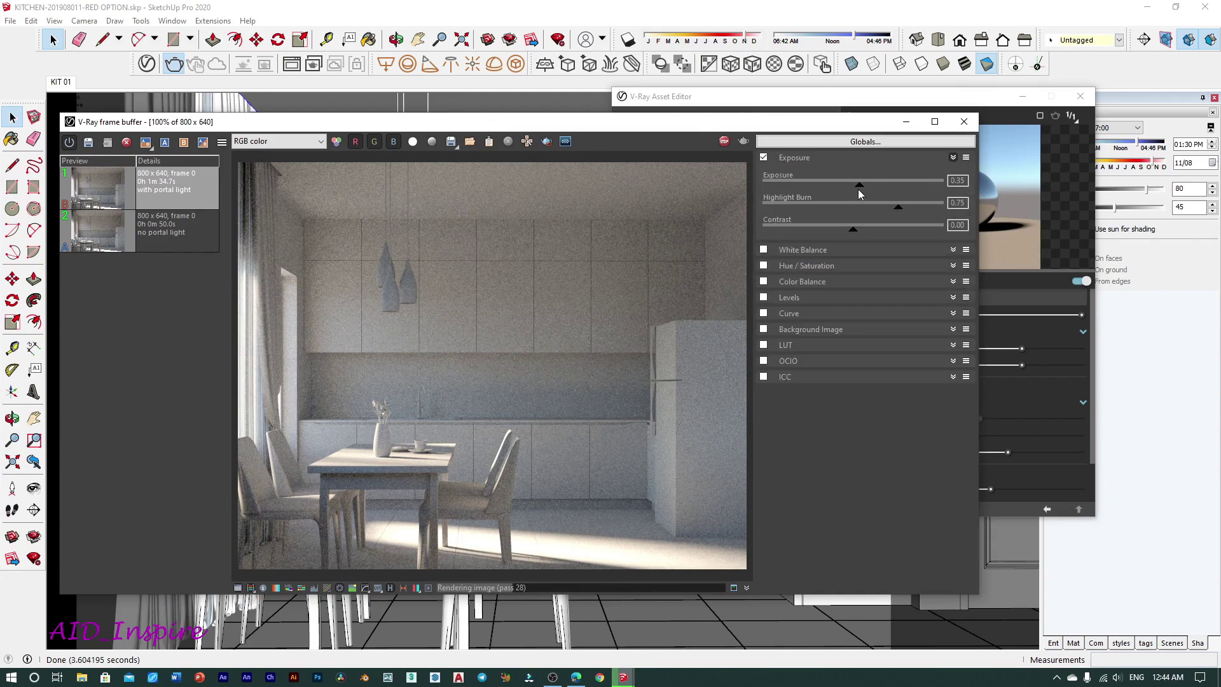
mouse_move(859, 190)
mouse_down()
mouse_move(876, 189)
mouse_move(839, 210)
mouse_up()
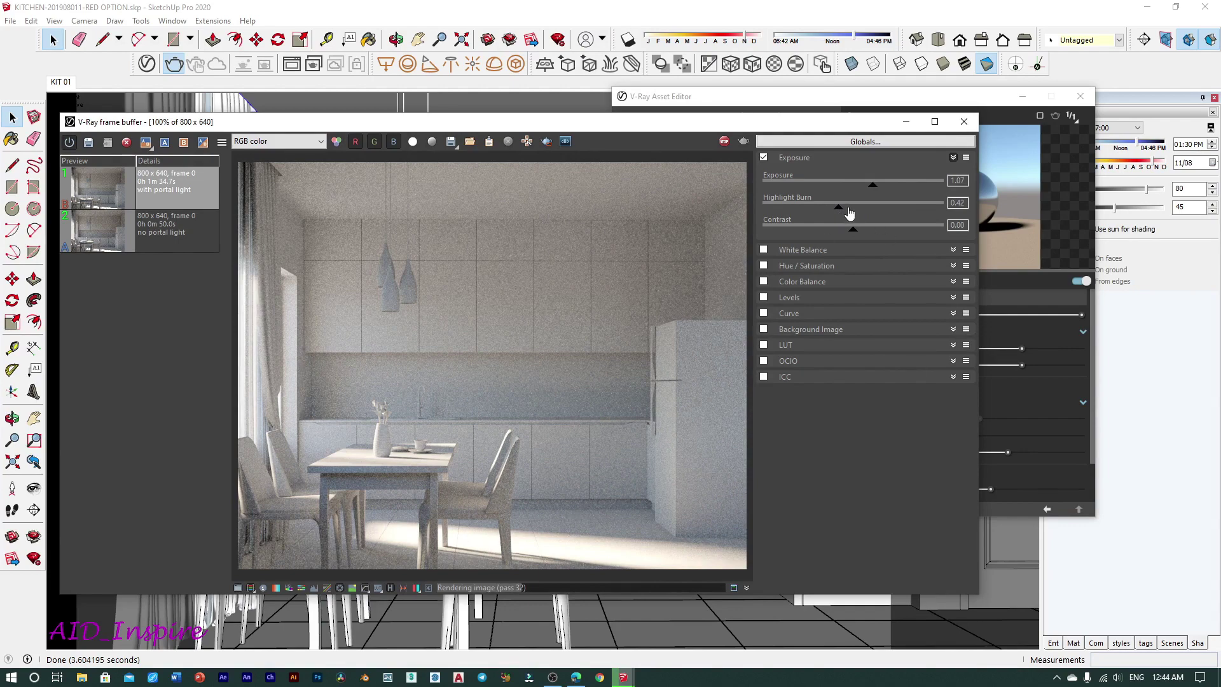
mouse_move(838, 208)
mouse_down()
mouse_move(818, 212)
mouse_move(885, 192)
mouse_up()
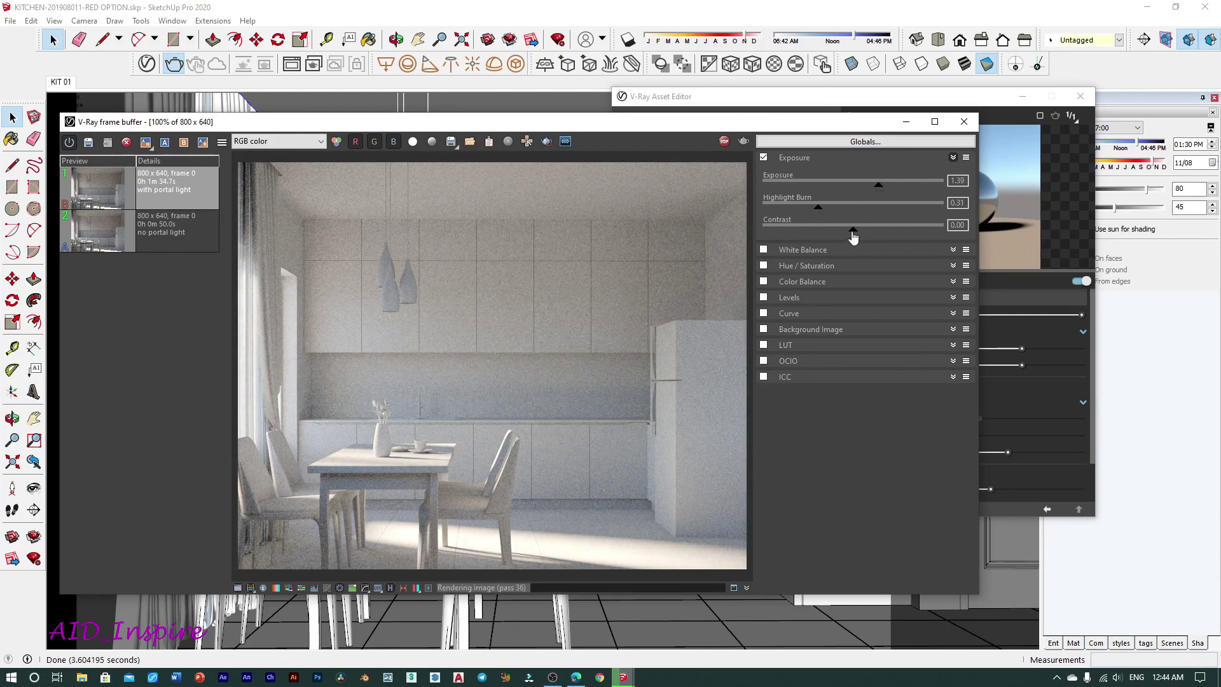
drag(854, 236, 866, 234)
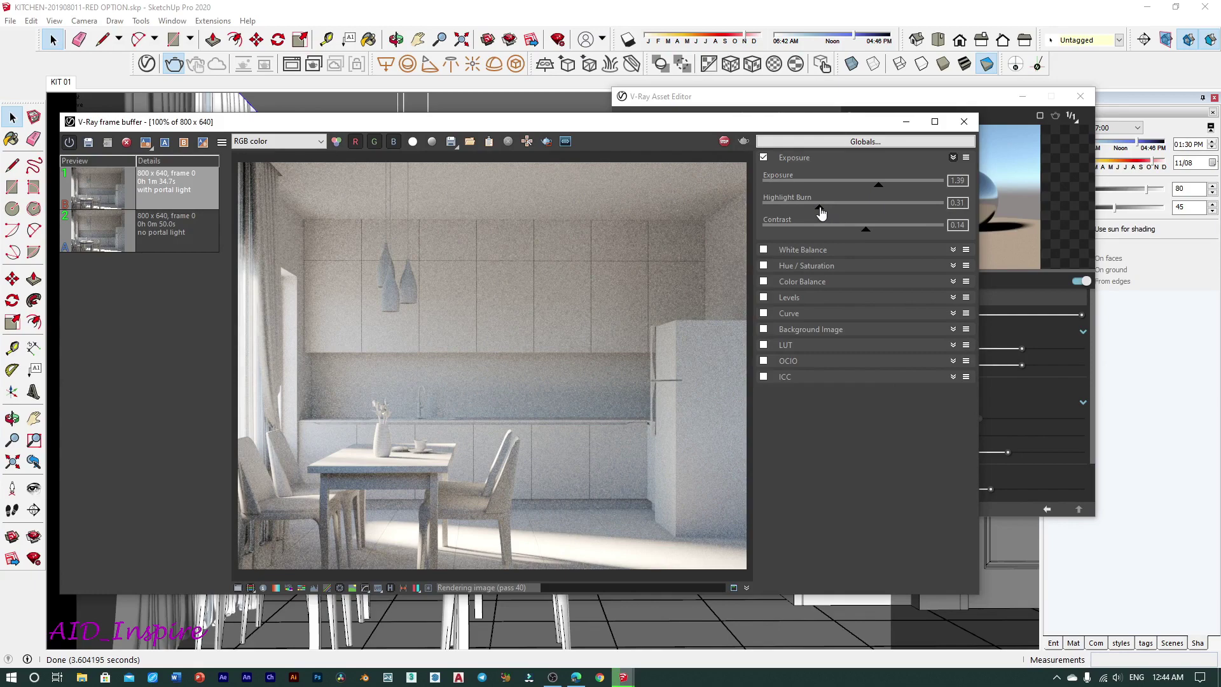
mouse_move(821, 213)
mouse_down()
mouse_move(950, 223)
mouse_move(830, 230)
mouse_move(957, 235)
mouse_move(825, 232)
mouse_up()
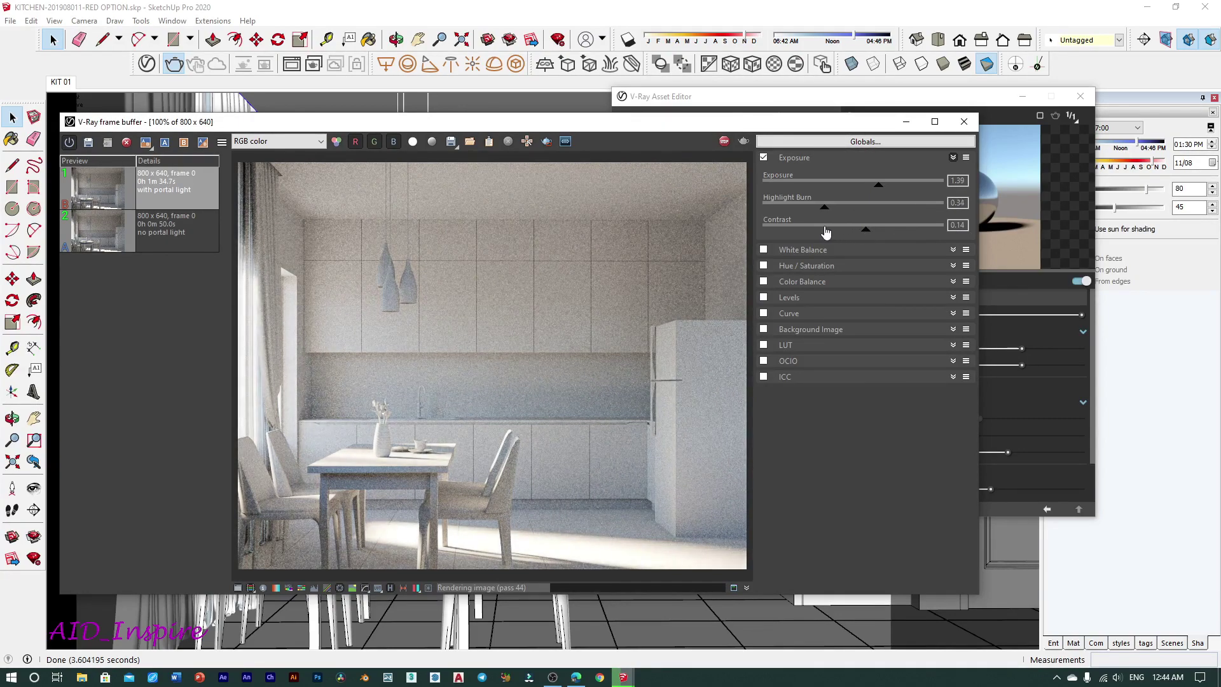